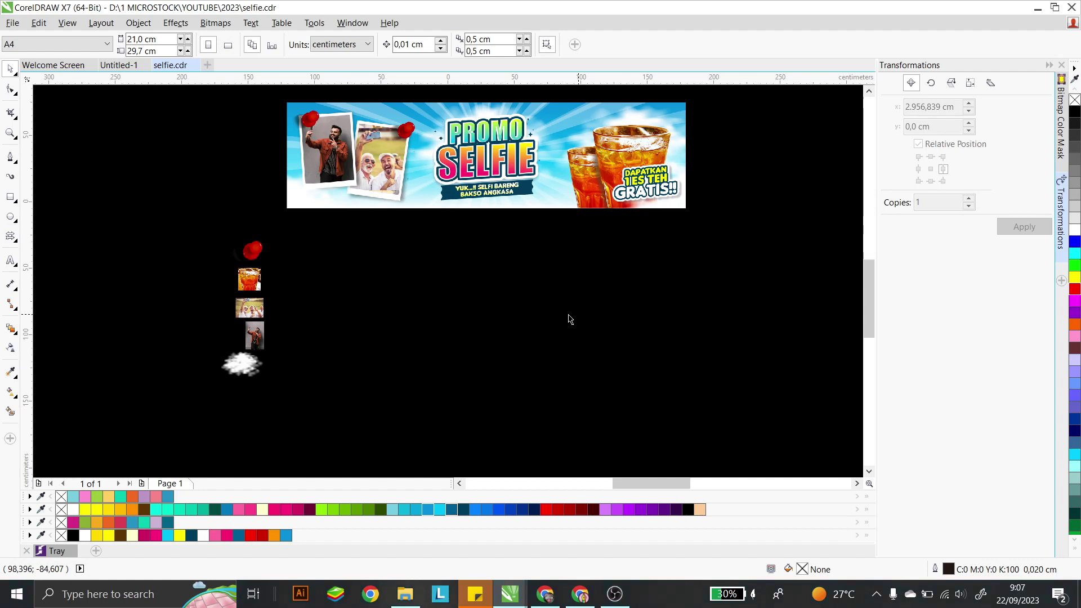
click(11, 131)
drag(267, 91, 692, 220)
click(10, 68)
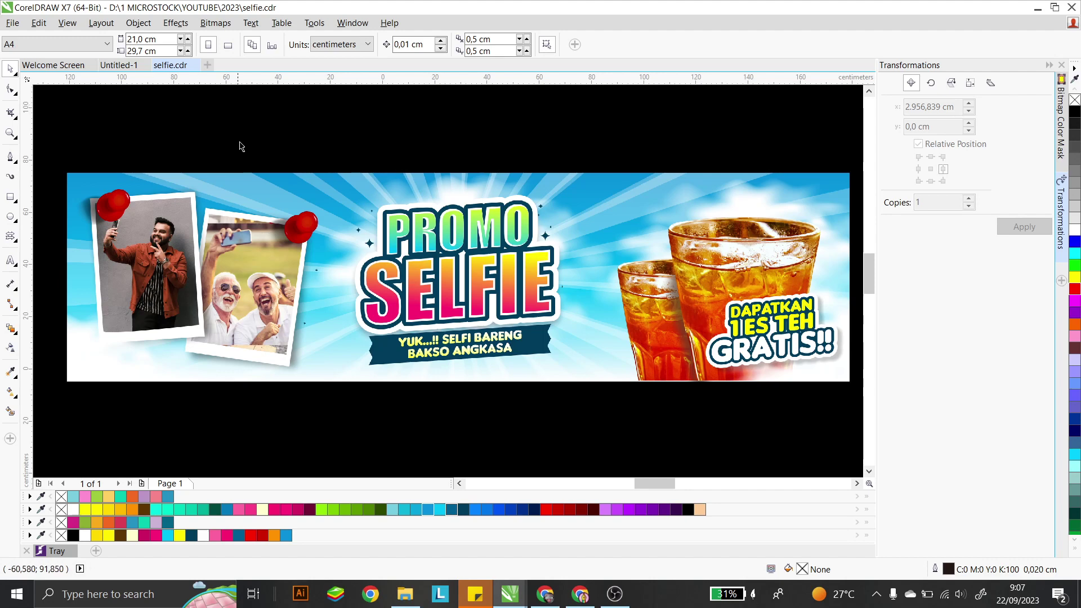
scroll(241, 146, down, 2)
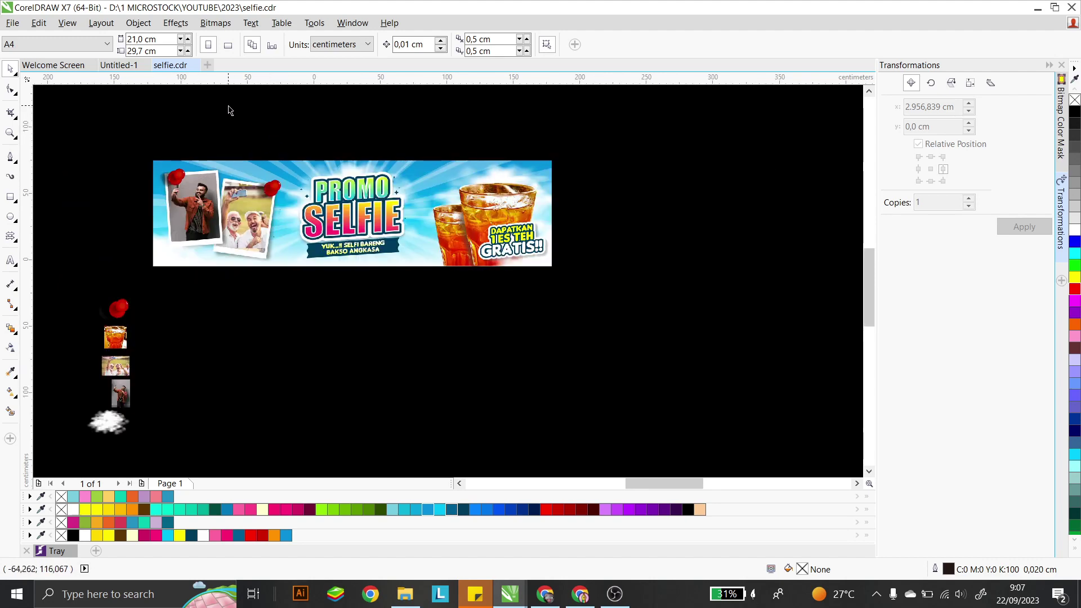
scroll(113, 199, up, 2)
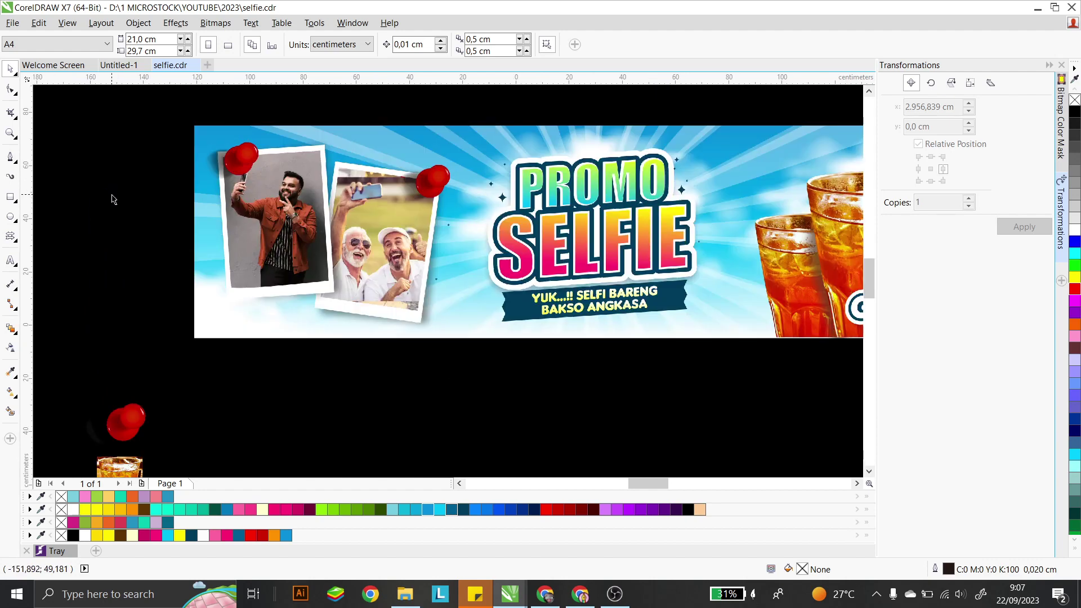
- Draw a rectangle about 298 × 83 cm directly below the promo banner and give it a white outline
click(10, 196)
scroll(173, 188, down, 2)
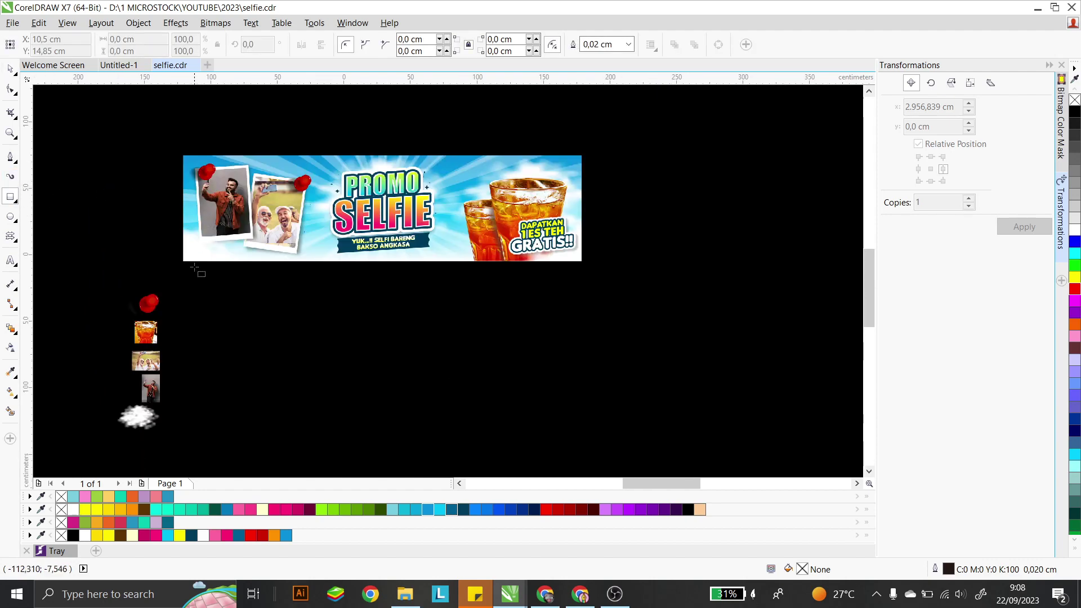
drag(185, 275, 582, 386)
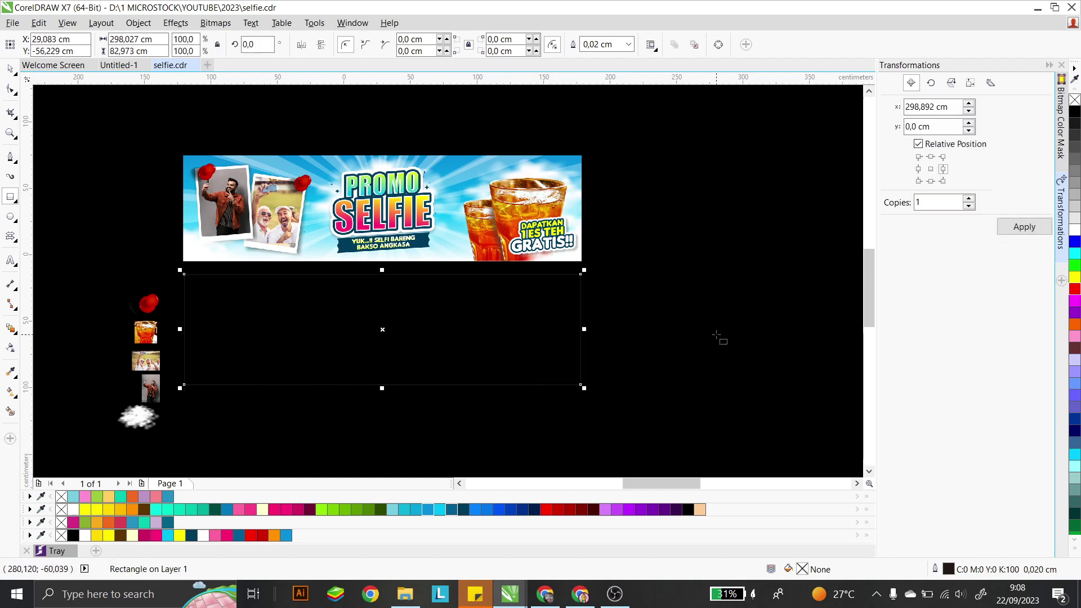
right_click(1075, 231)
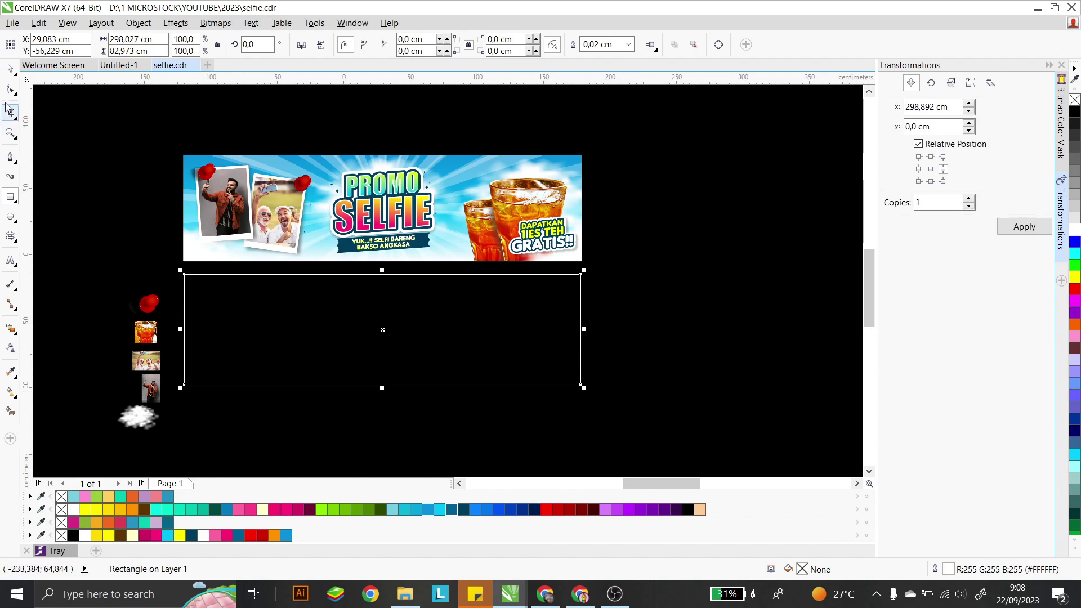
click(10, 68)
click(135, 175)
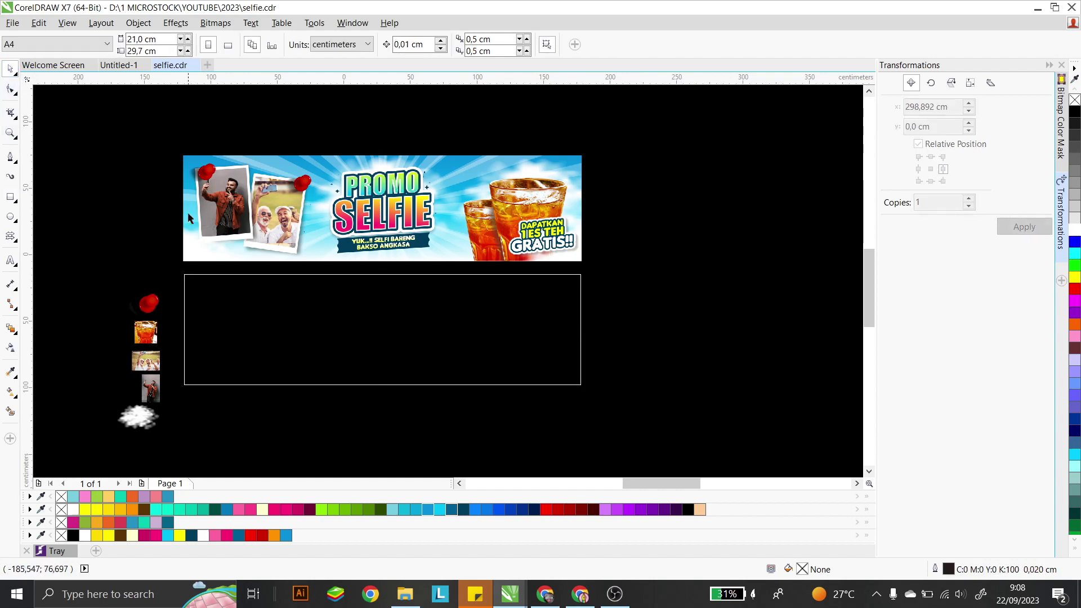
- Check the width and height of the finished promo banner image
click(243, 314)
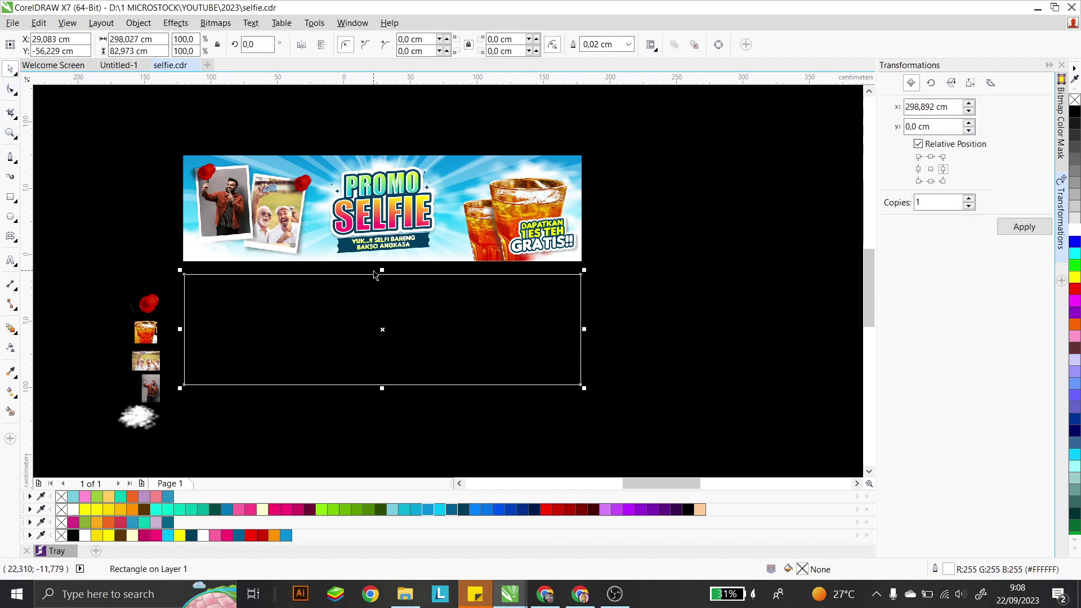
click(611, 290)
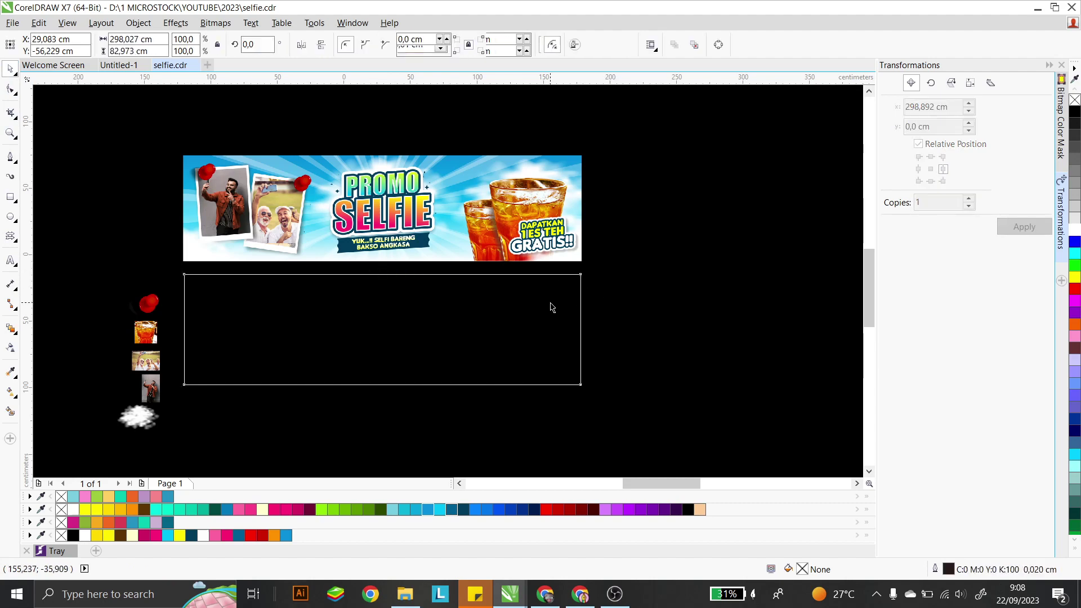
click(523, 293)
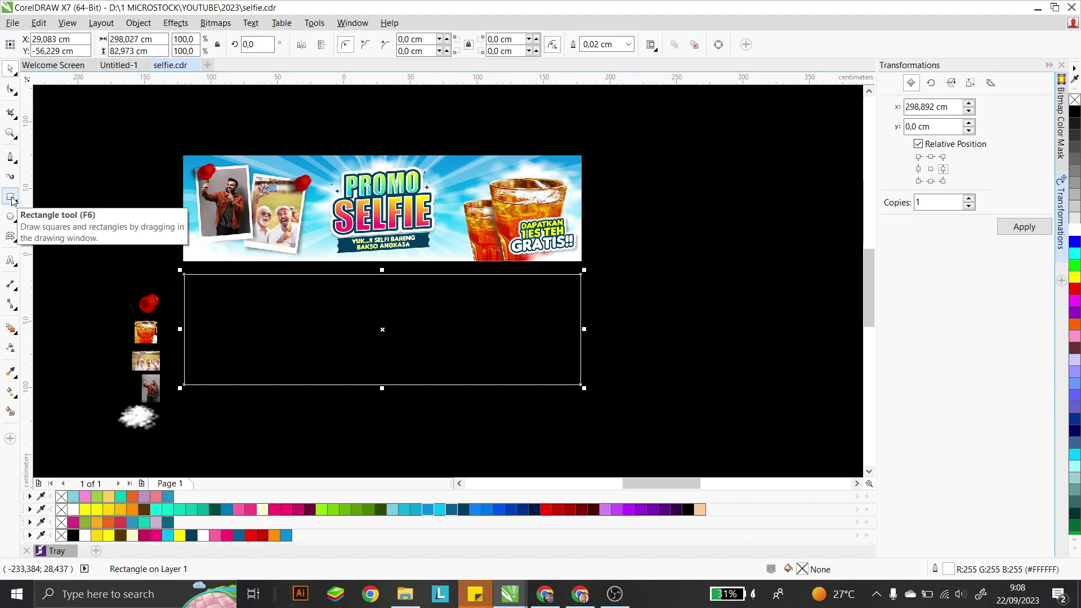
click(236, 202)
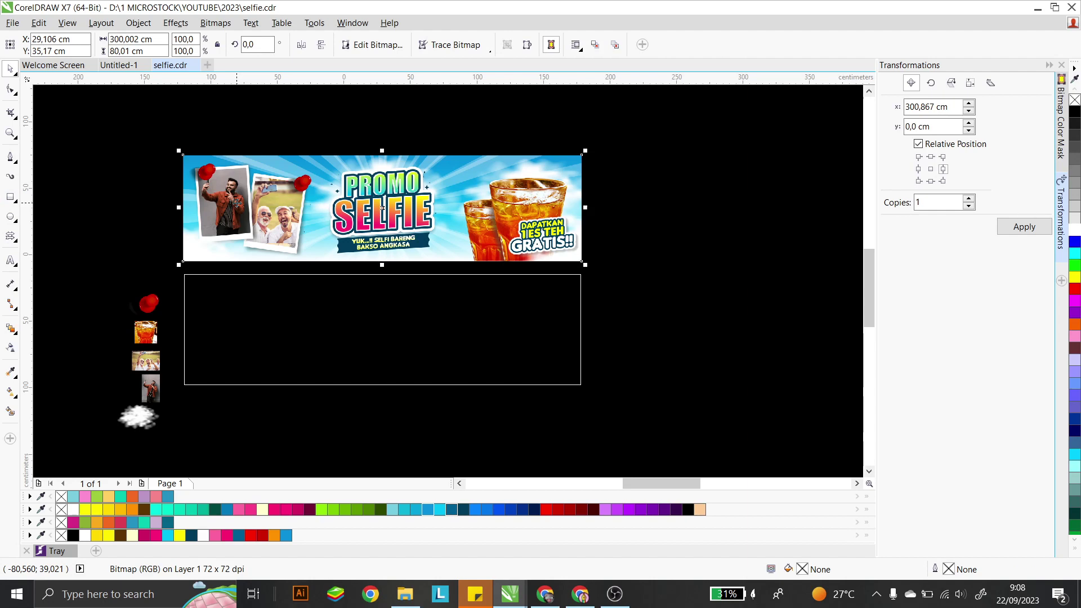
click(260, 139)
click(265, 201)
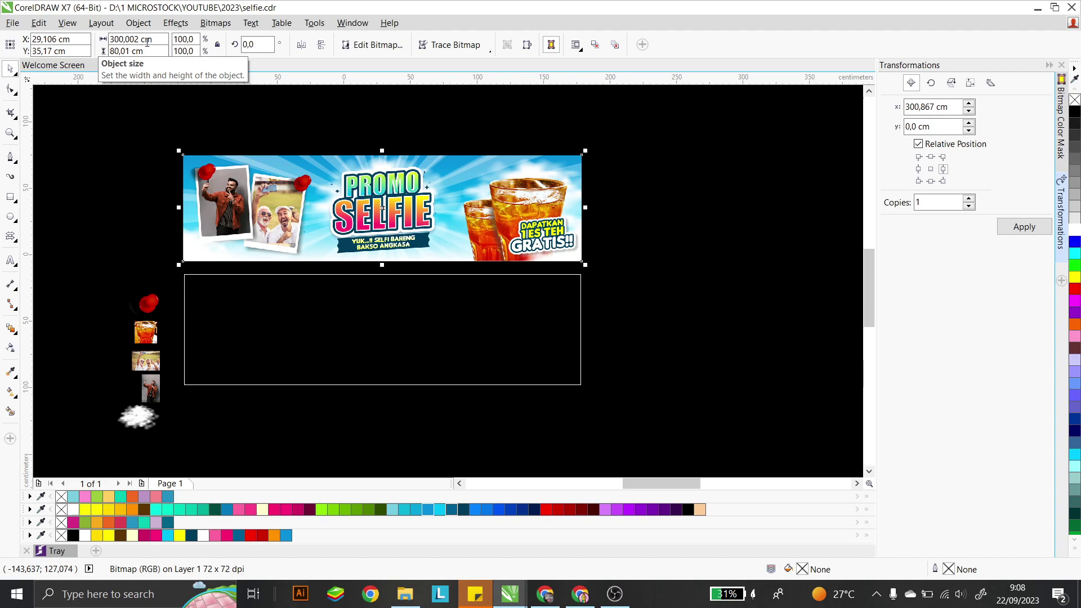
click(116, 161)
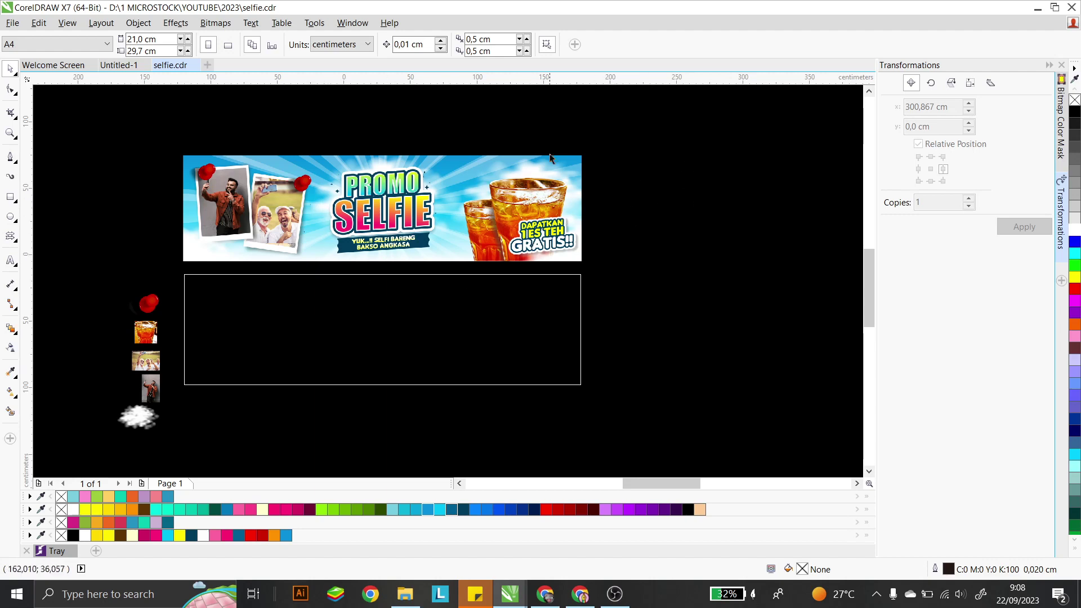
- Unlock the large black background rectangle and lock it again
scroll(717, 229, down, 5)
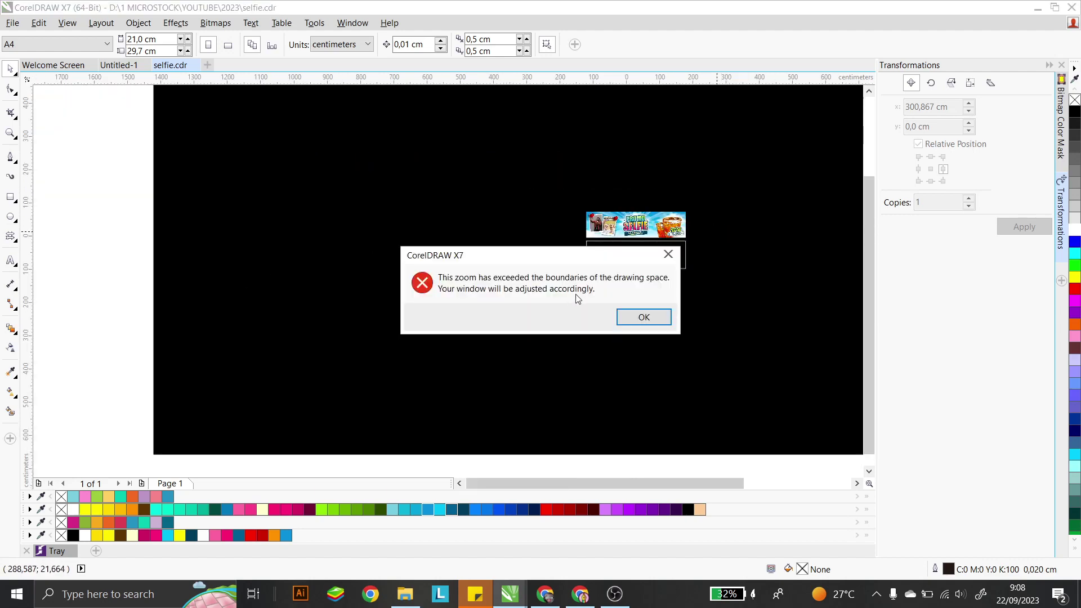
click(635, 316)
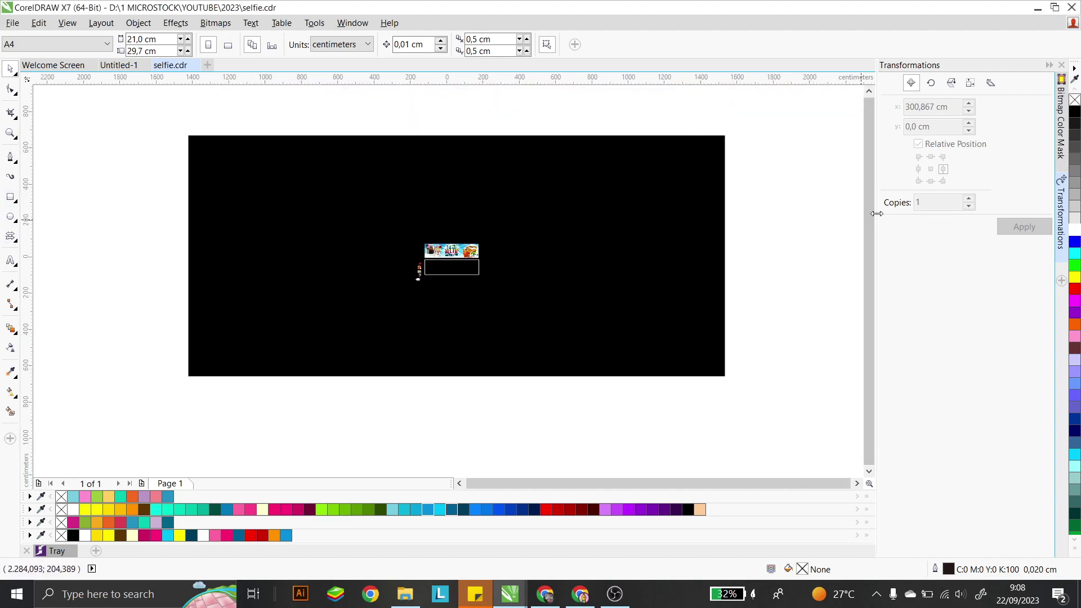
right_click(615, 177)
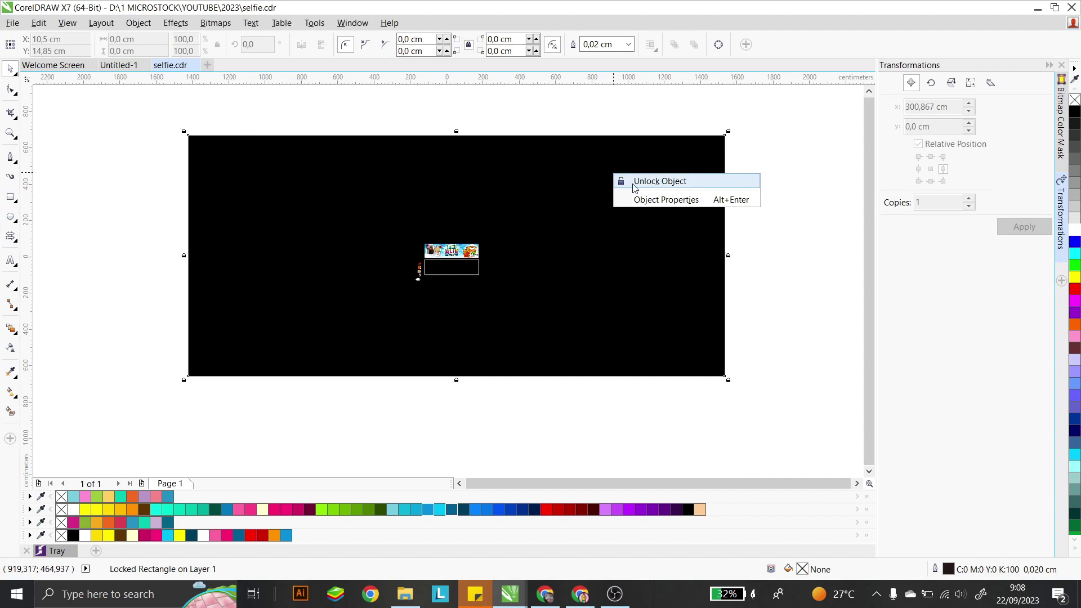
click(628, 179)
right_click(625, 184)
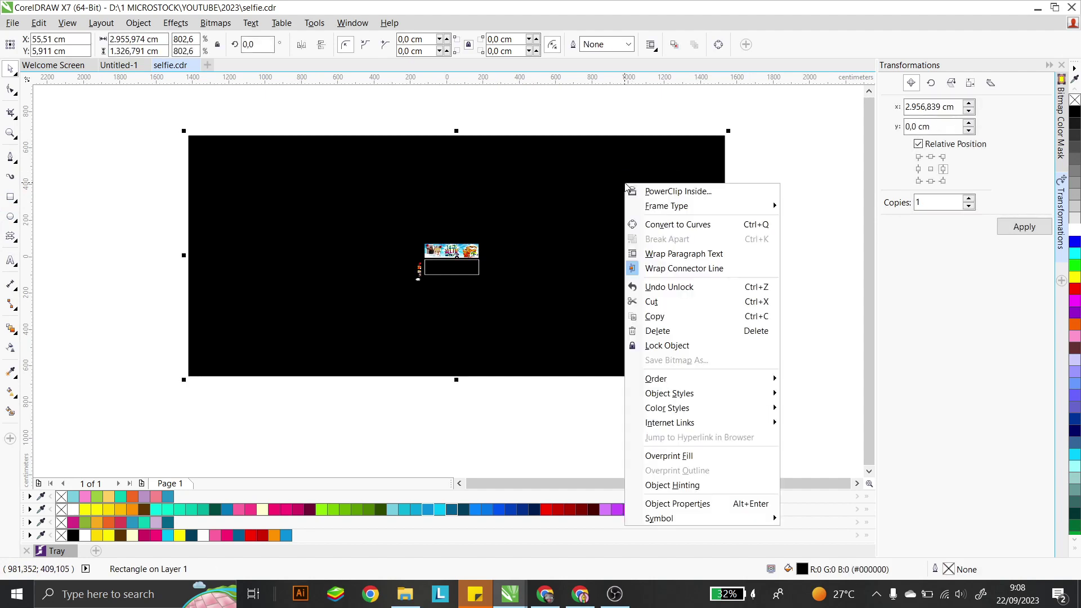
click(665, 345)
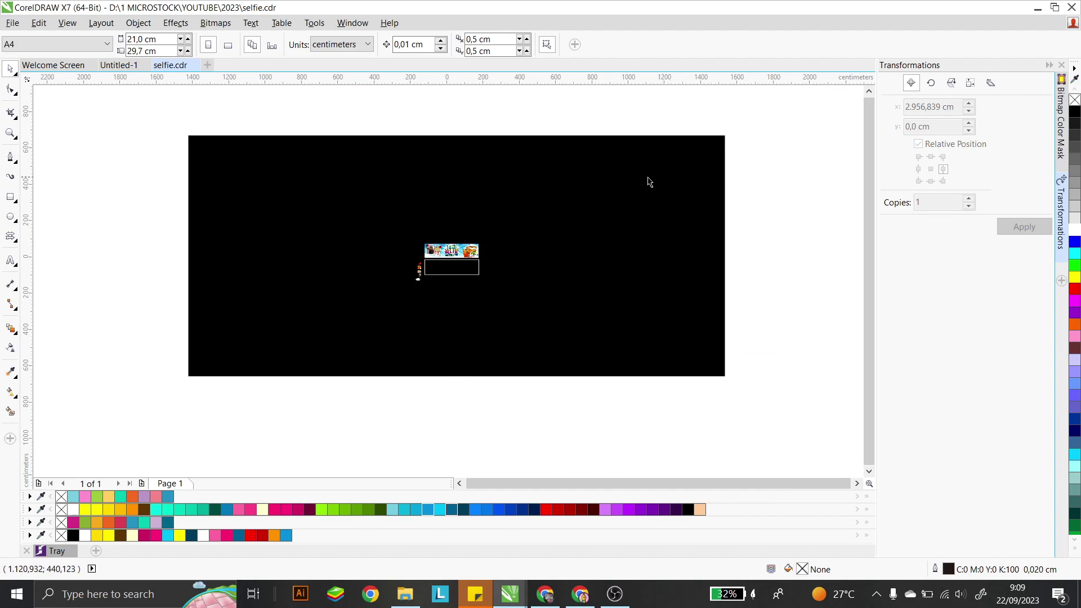
scroll(598, 276, up, 2)
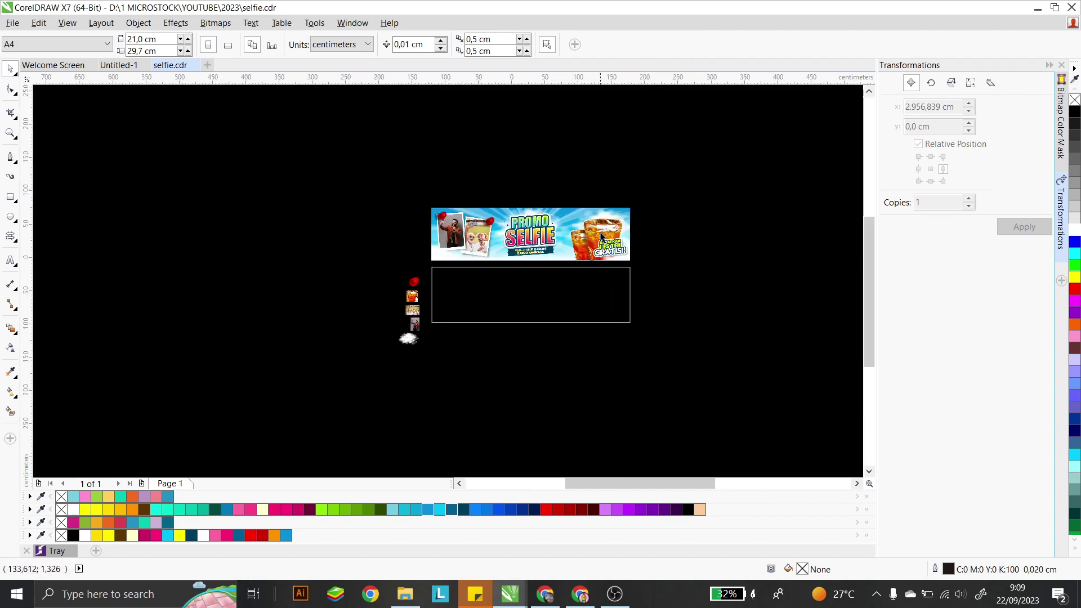
scroll(601, 237, up, 1)
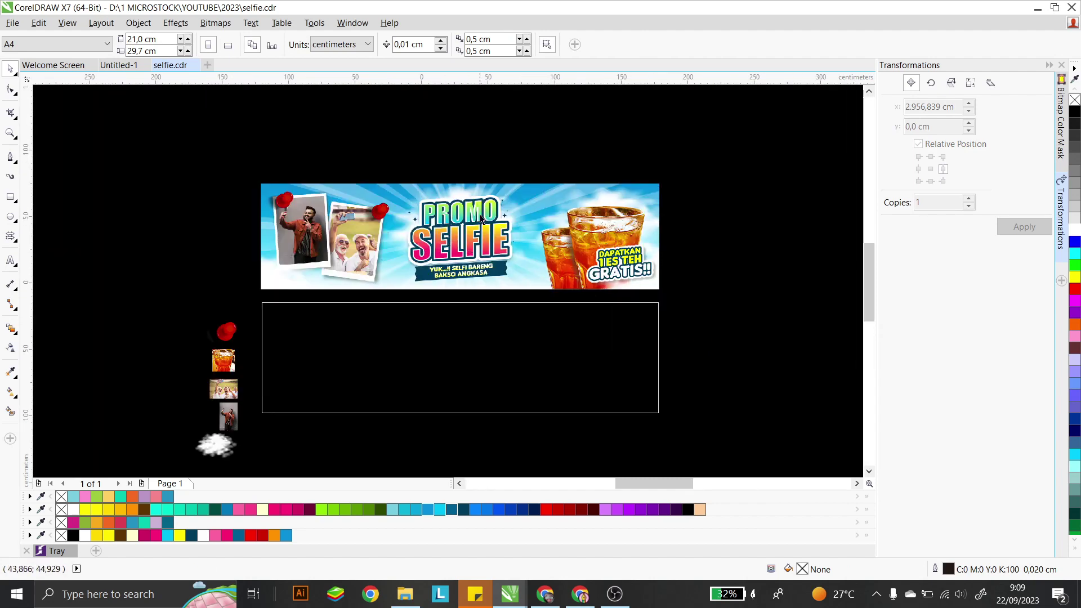
- Try white and blue fills on the rectangle below the banner, and settle on dark grey (#333333)
click(656, 339)
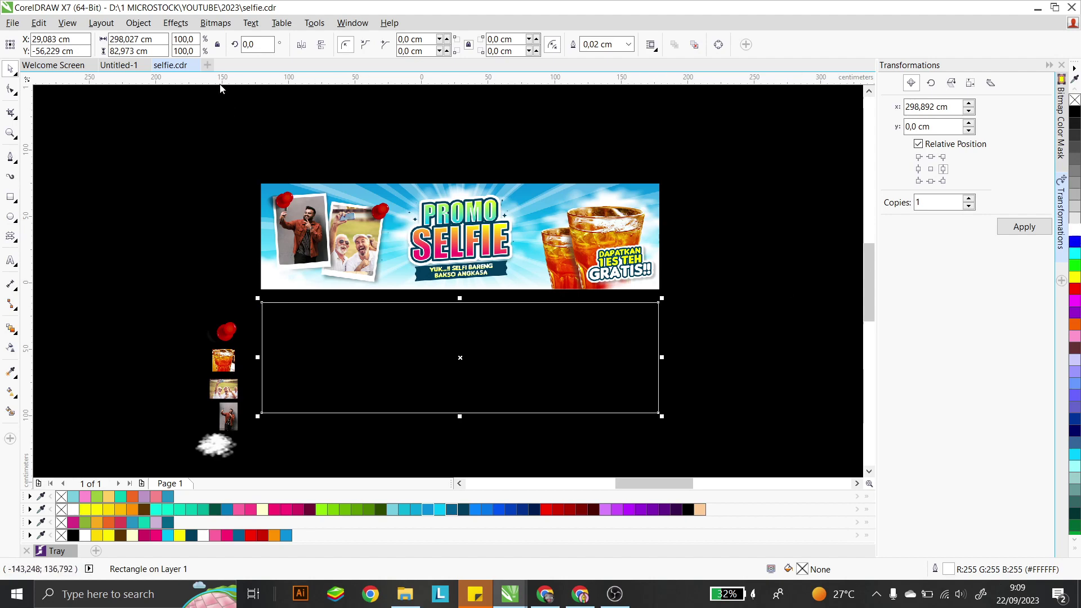
click(1075, 225)
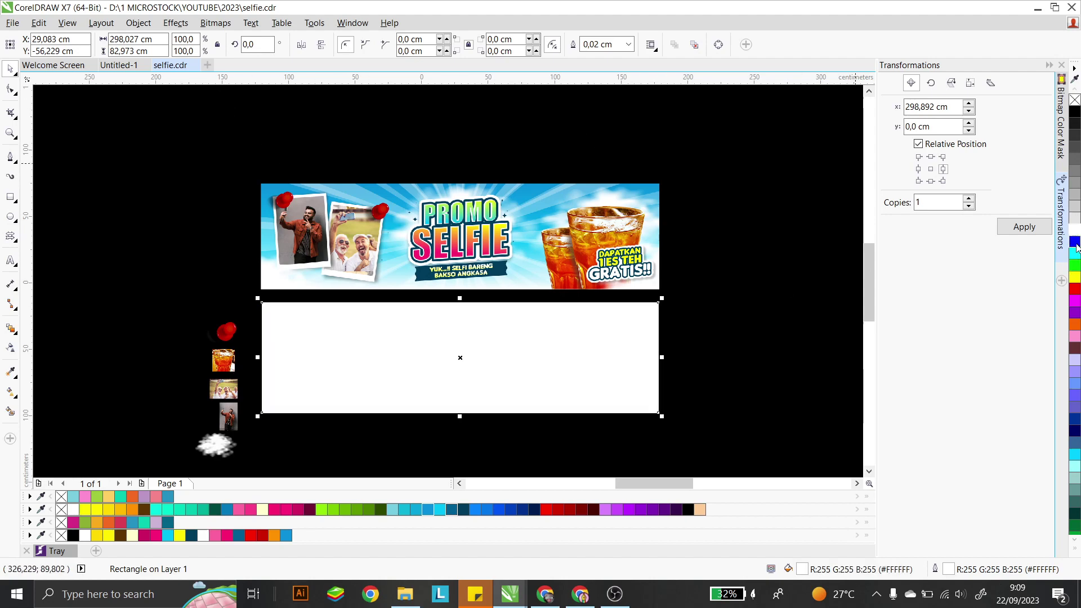
click(1075, 242)
click(1075, 135)
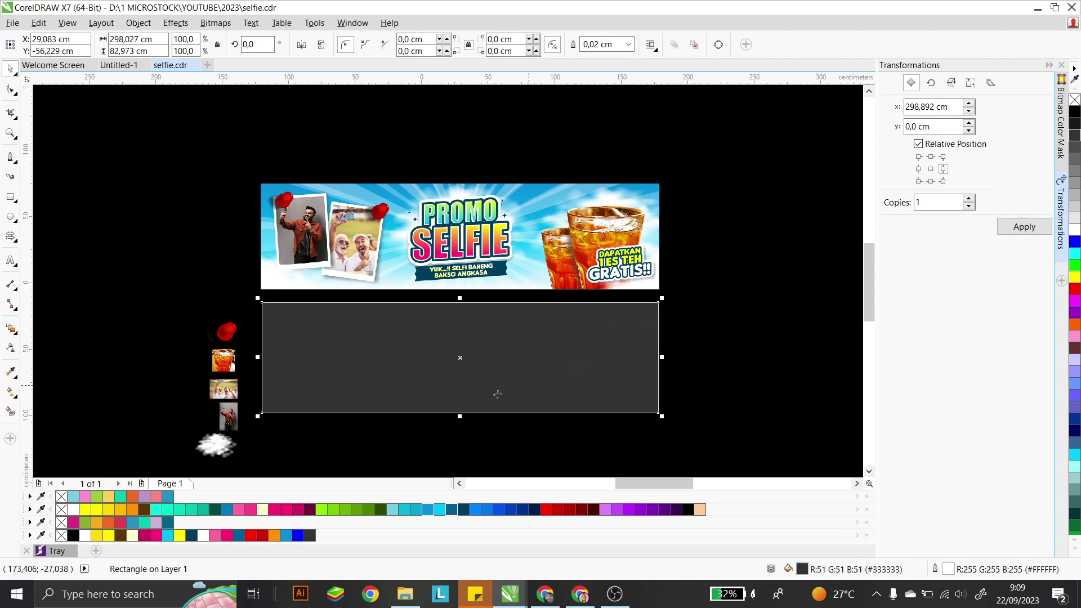
click(733, 268)
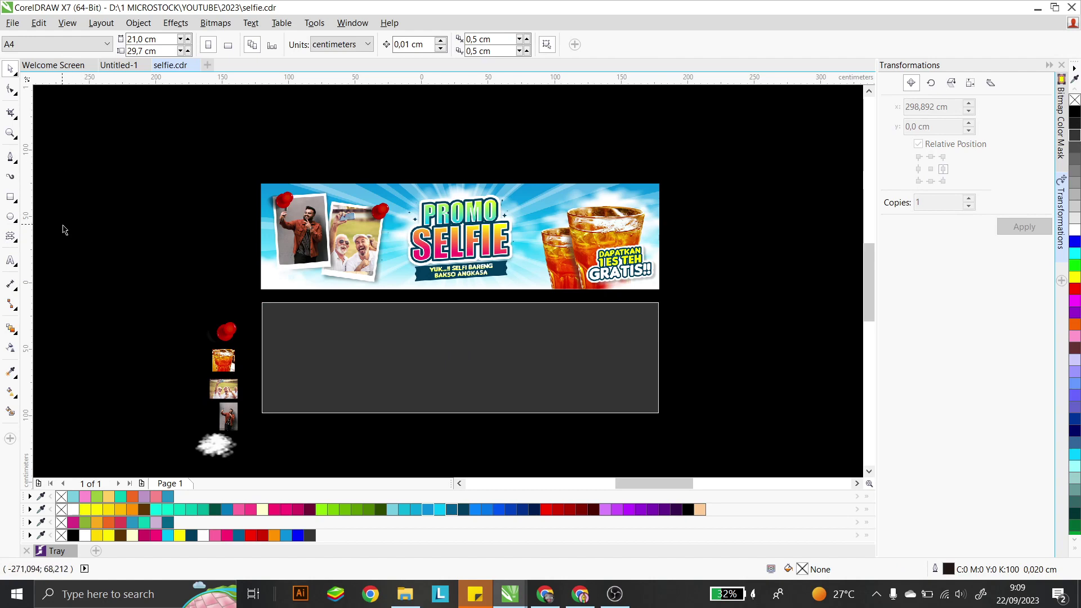
- Resize the dark grey rectangle to 300 × 80 cm and centre it horizontally on the promo banner above
click(290, 357)
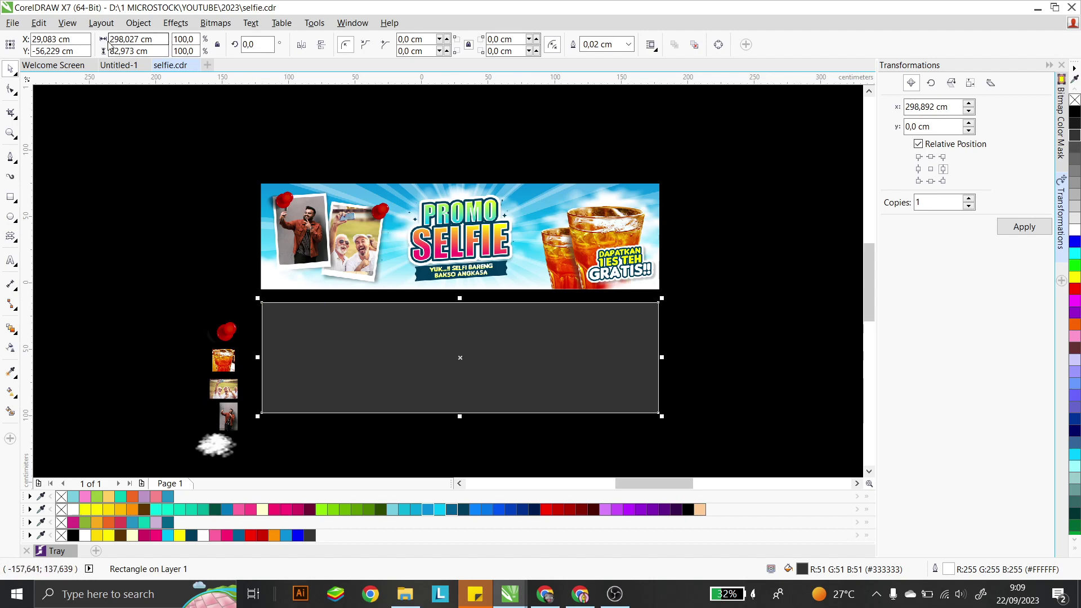
click(149, 43)
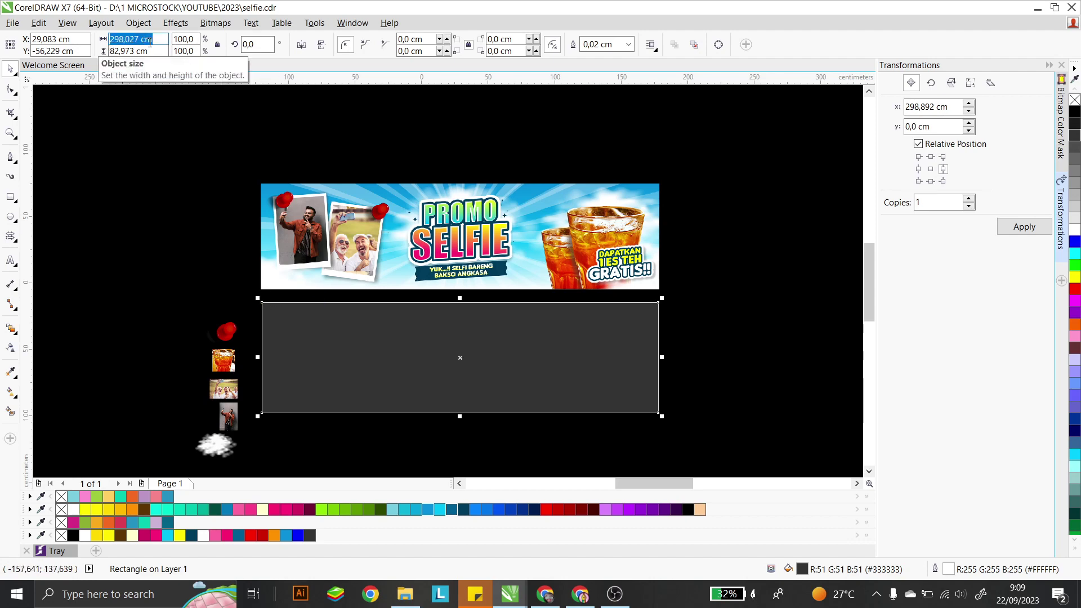
text(300)
key(Tab)
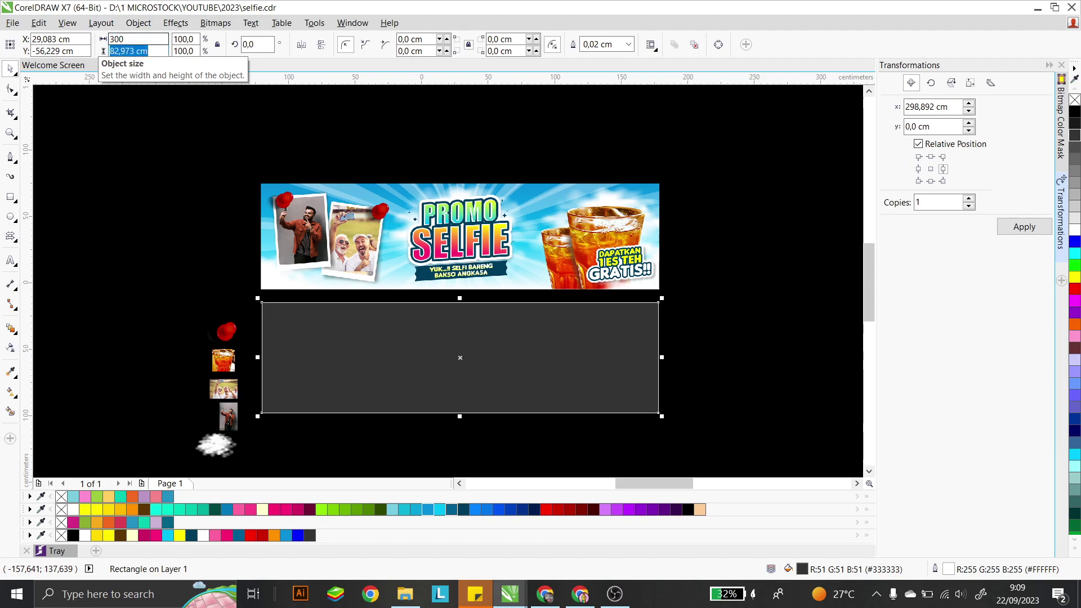
text(80)
key(Return)
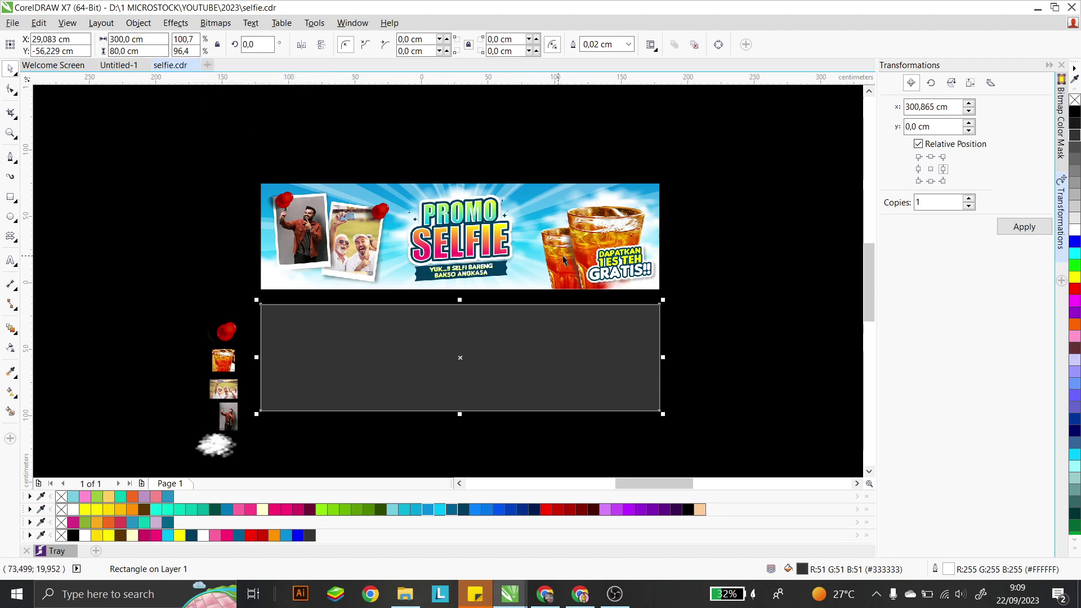
shift+click(653, 276)
shift+click(648, 250)
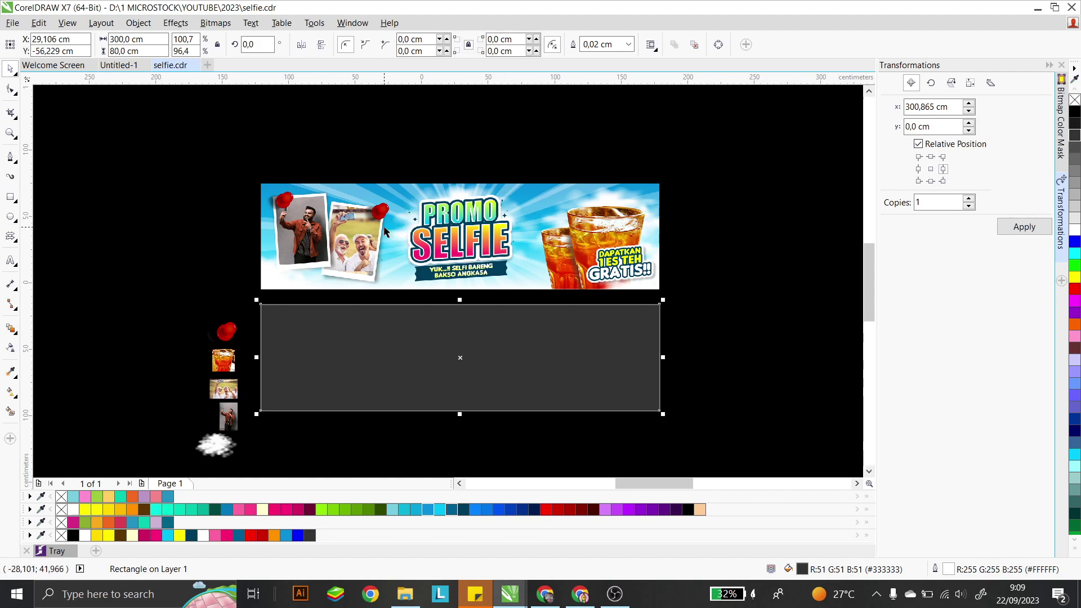
- Apply a vertical fountain fill to the rectangle, running from blue (#0990D9) at the top through cyan at about 39% to white at the bottom
click(16, 391)
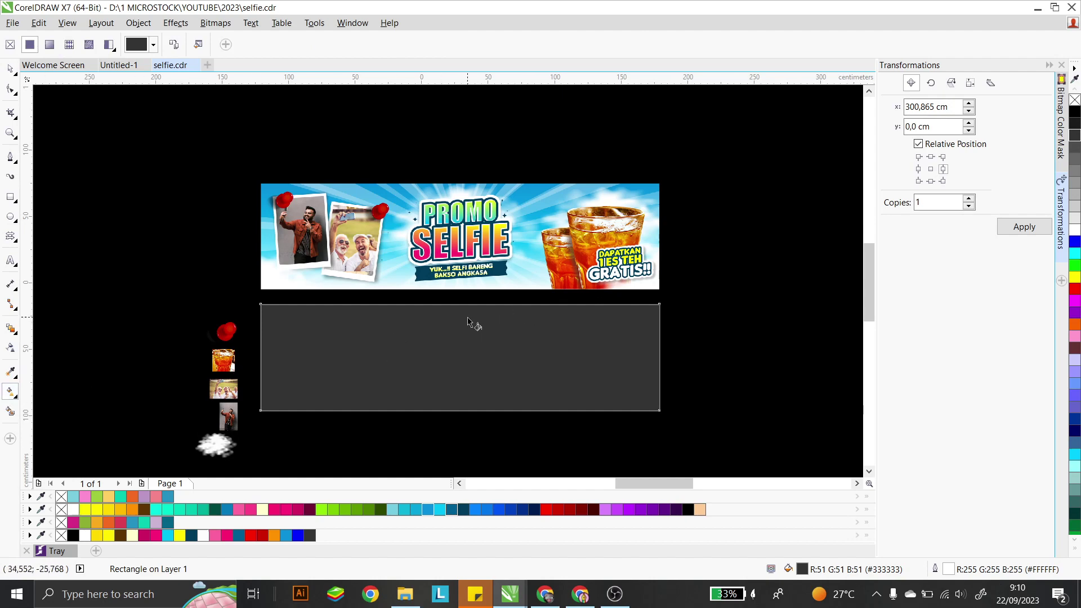
drag(464, 312, 465, 410)
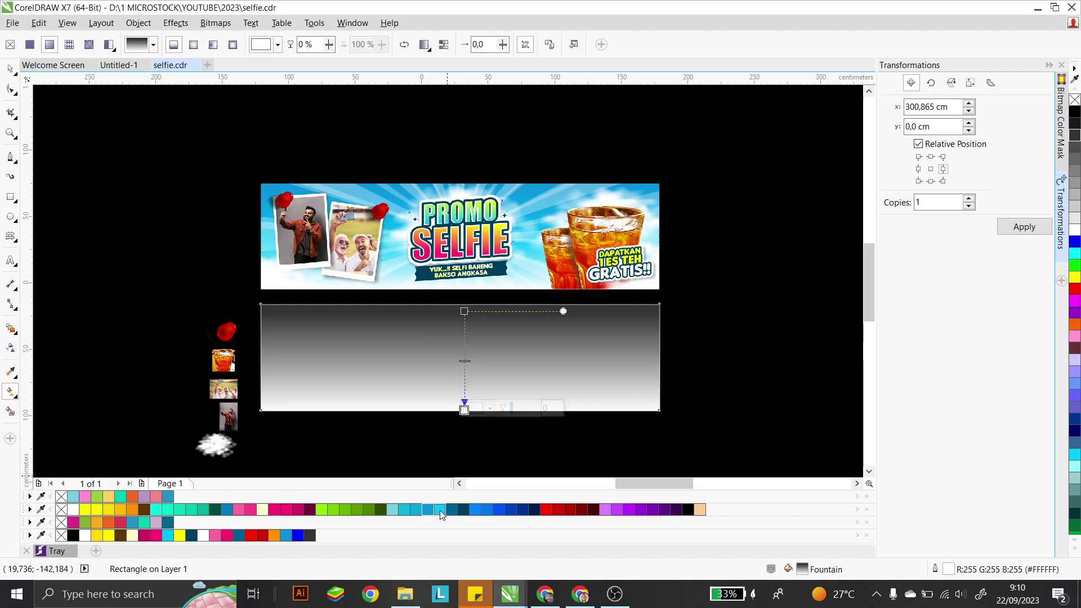
drag(430, 512, 464, 350)
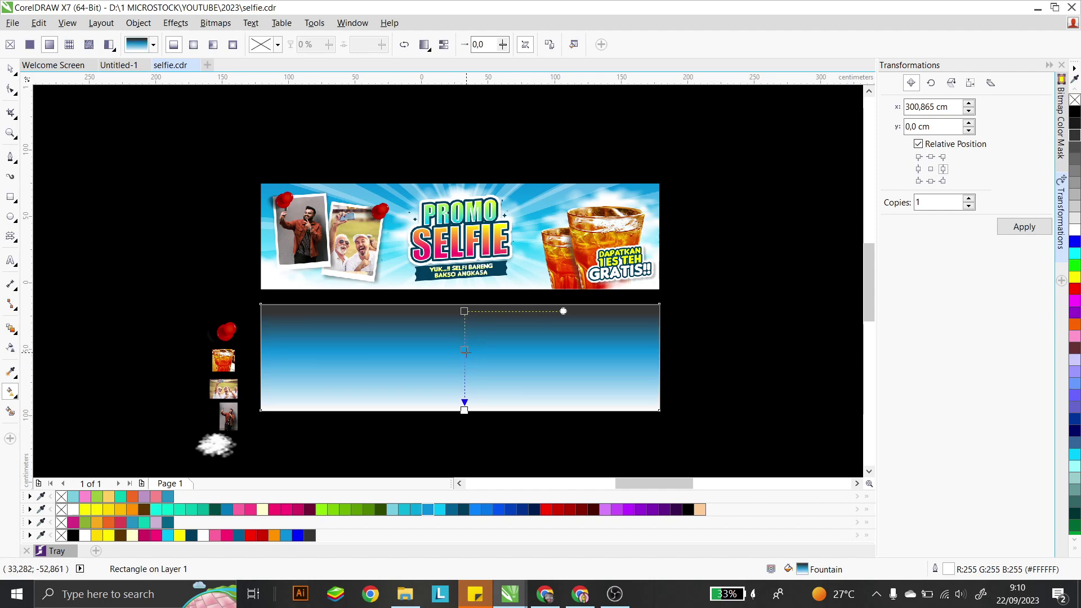
click(439, 508)
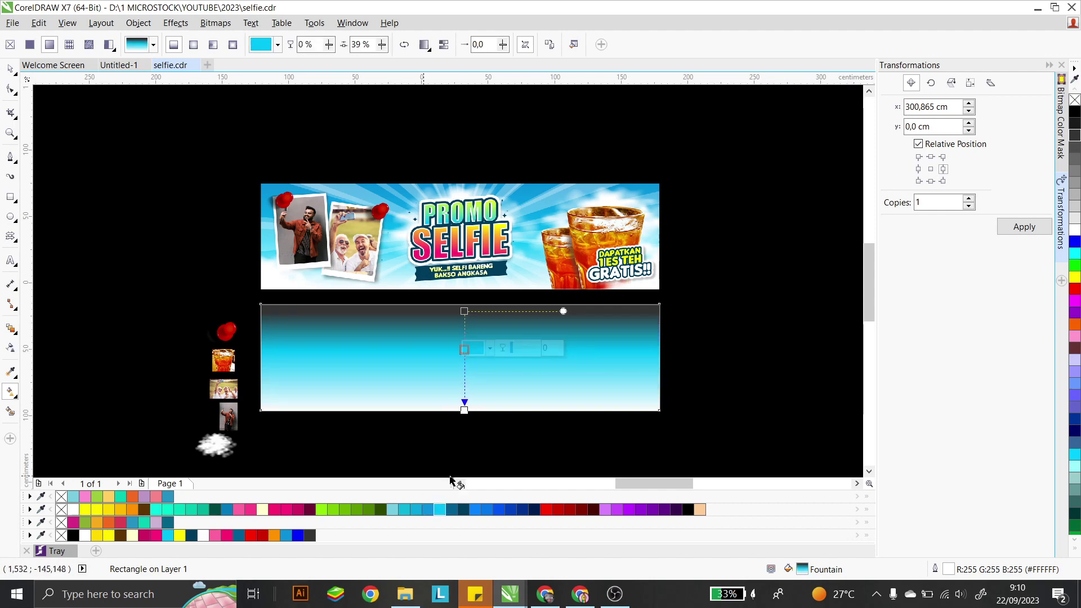
click(464, 310)
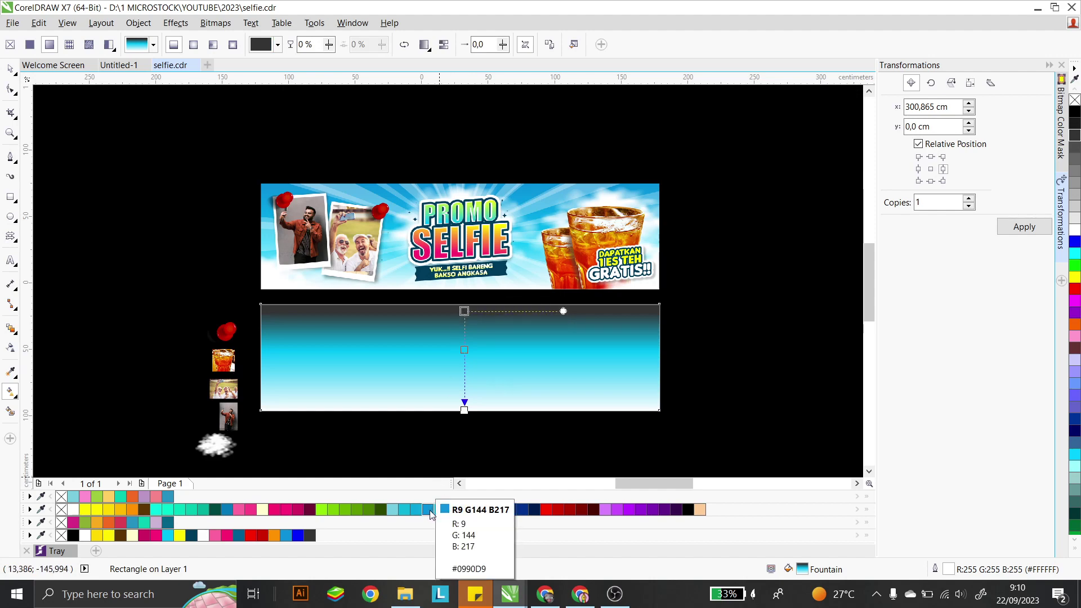
click(430, 511)
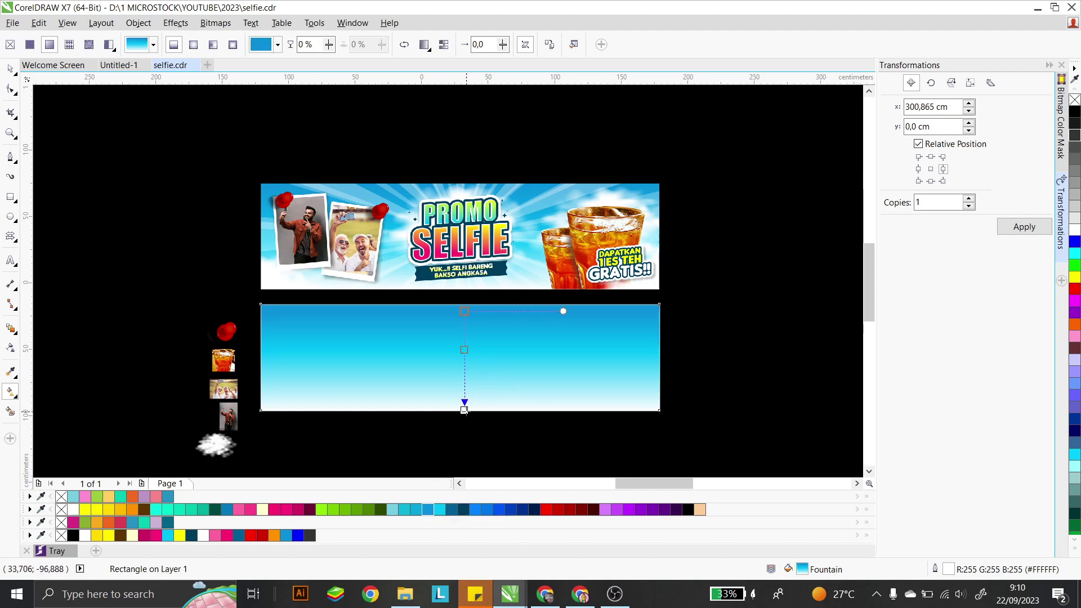
- Remove the white outline from the gradient rectangle and deselect it
click(5, 67)
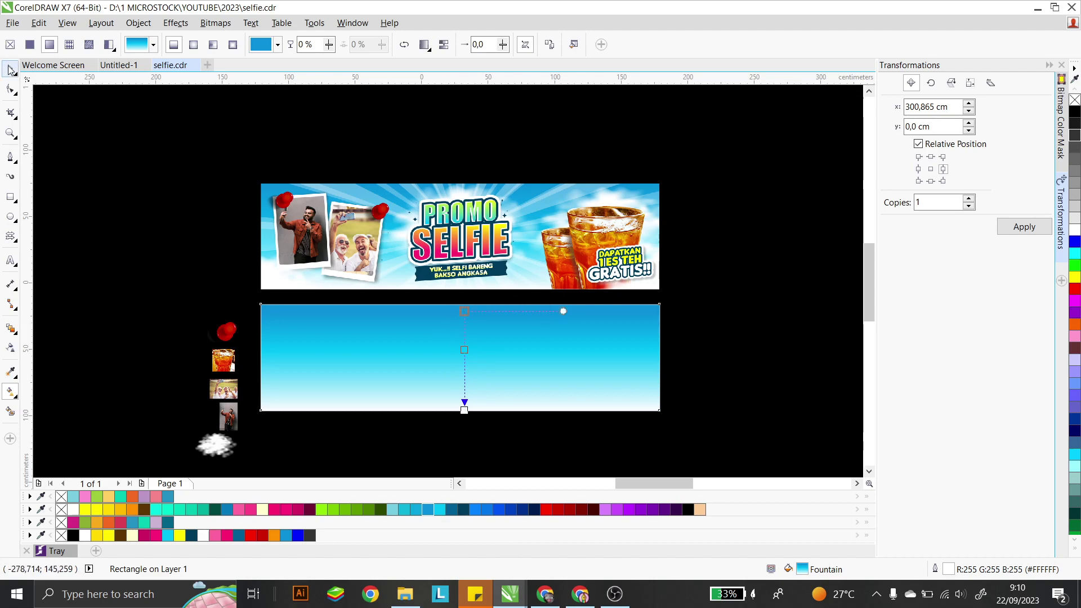
right_click(1075, 111)
key(Escape)
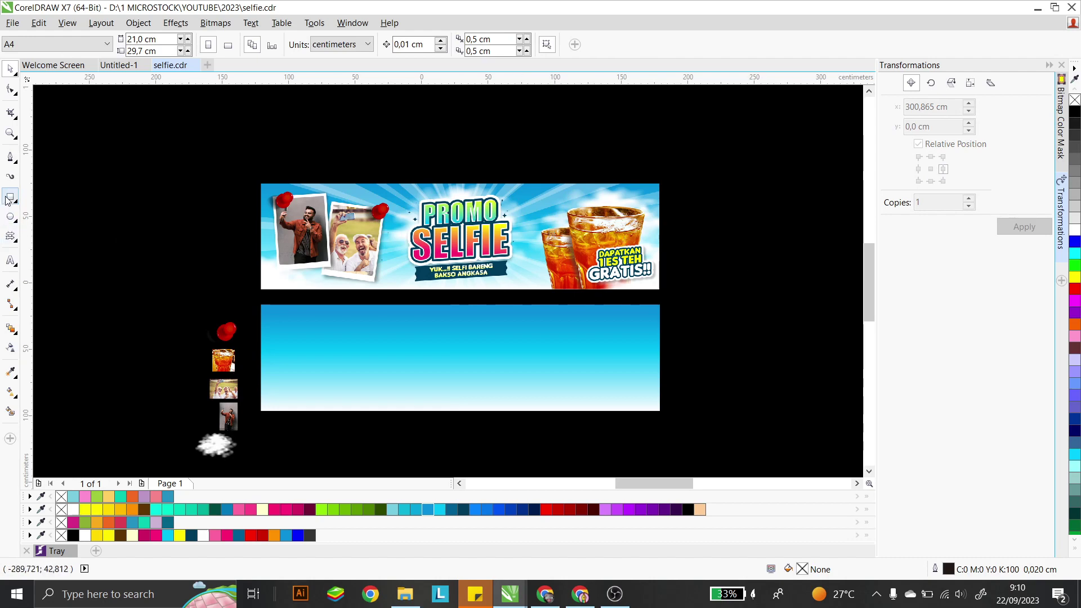
- Draw a right triangle about 55 × 55 cm in the empty area beside the promo banner and give it a white outline
click(17, 244)
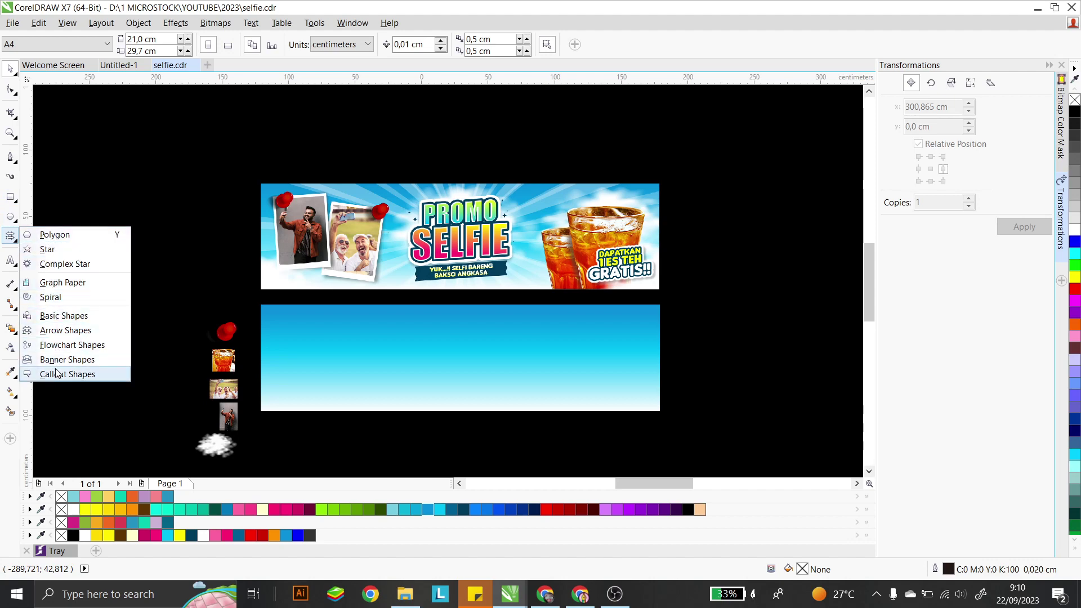
click(54, 318)
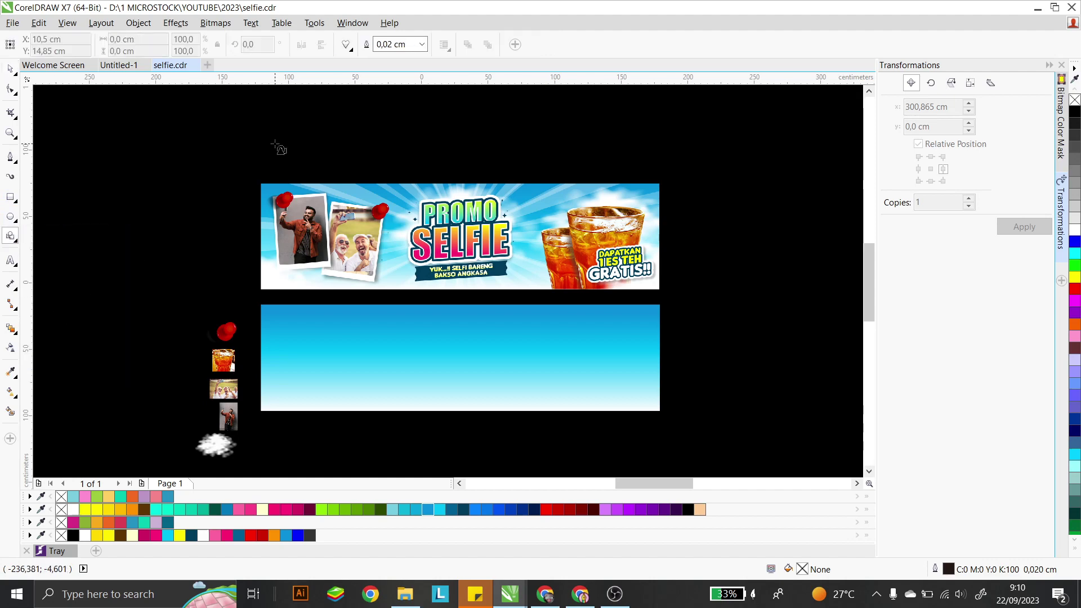
click(351, 49)
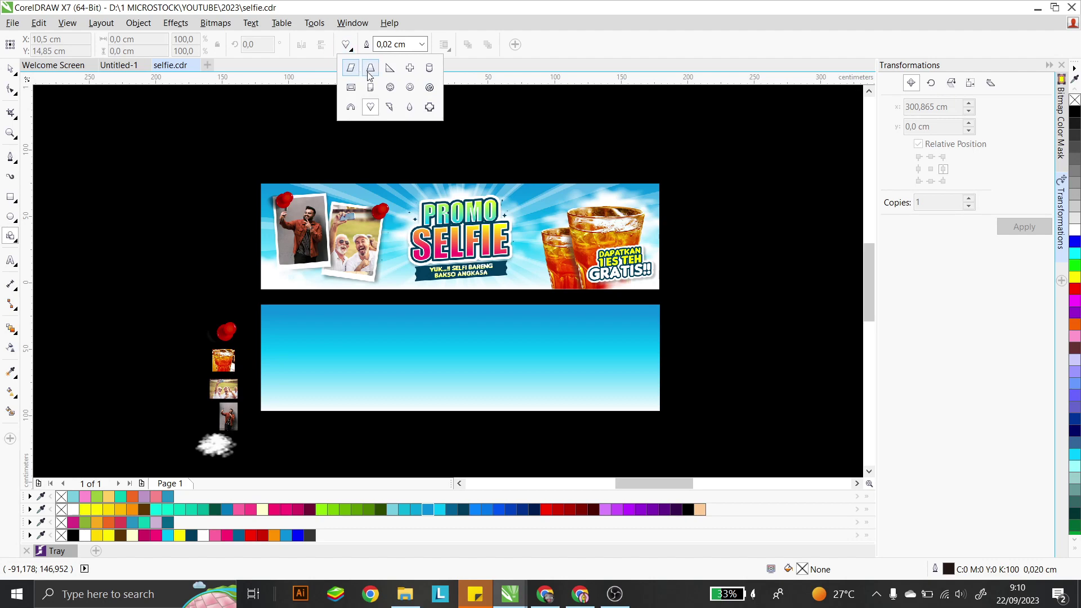
click(390, 70)
drag(710, 219, 791, 300)
key(space)
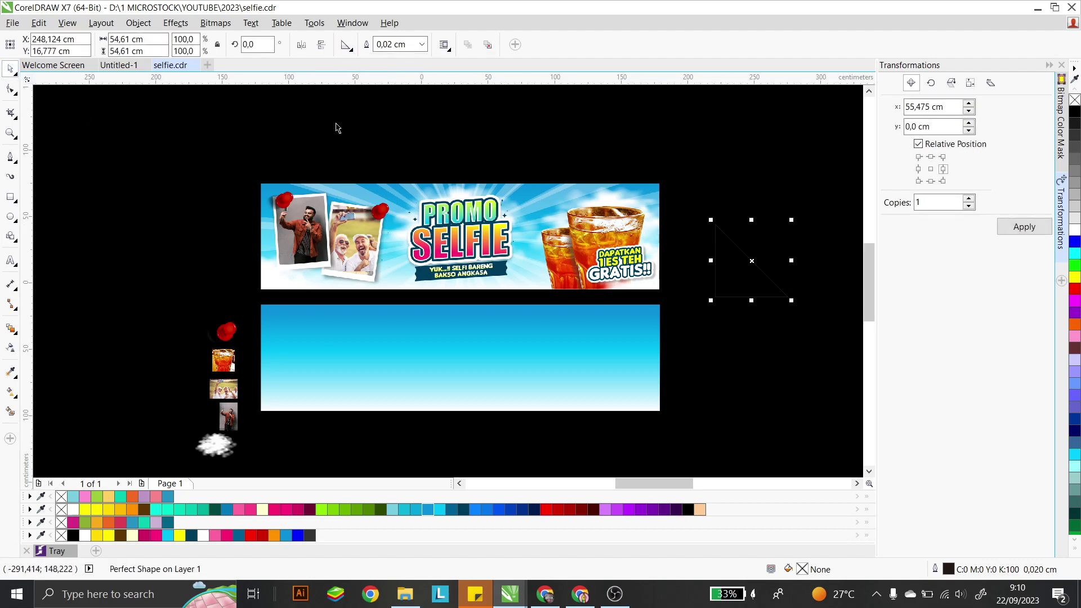
right_click(1075, 234)
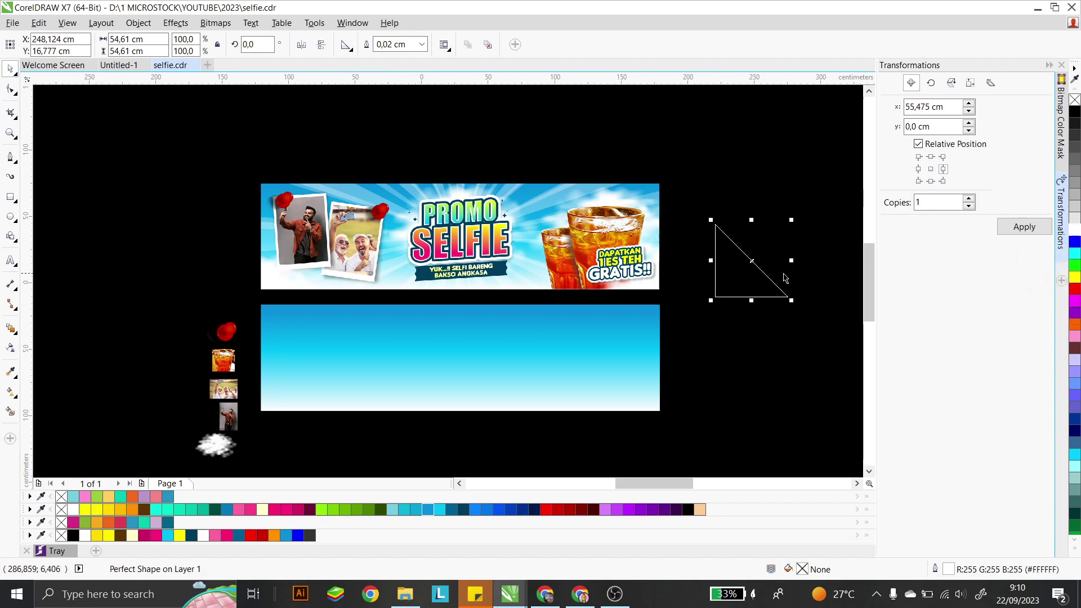
- Rotate the triangle to 225° so its longest side lies horizontally as the base
click(747, 269)
drag(788, 222, 753, 313)
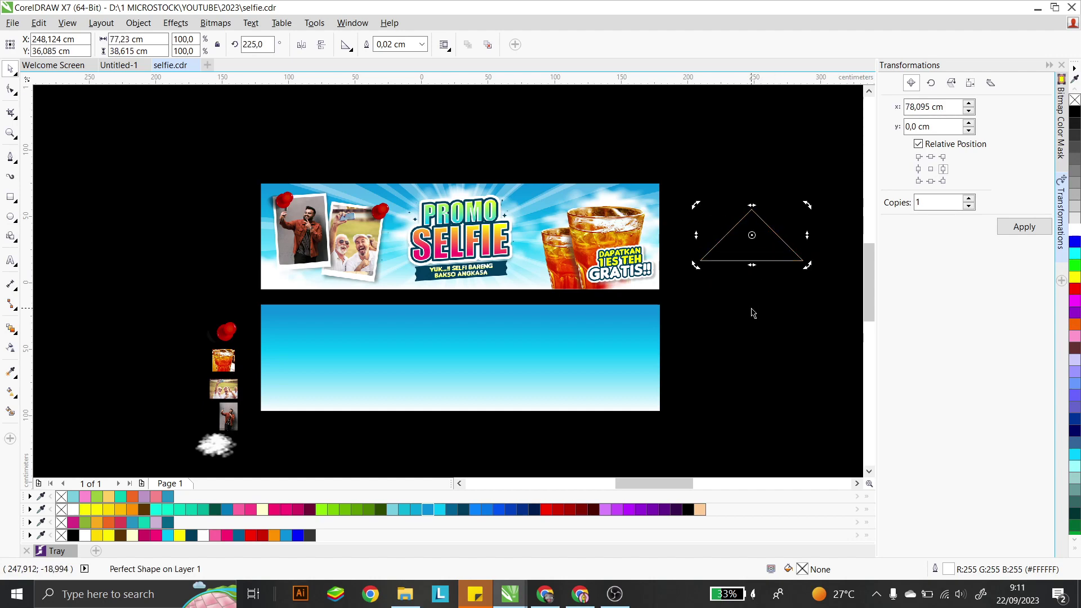
click(775, 254)
click(770, 239)
scroll(841, 221, up, 2)
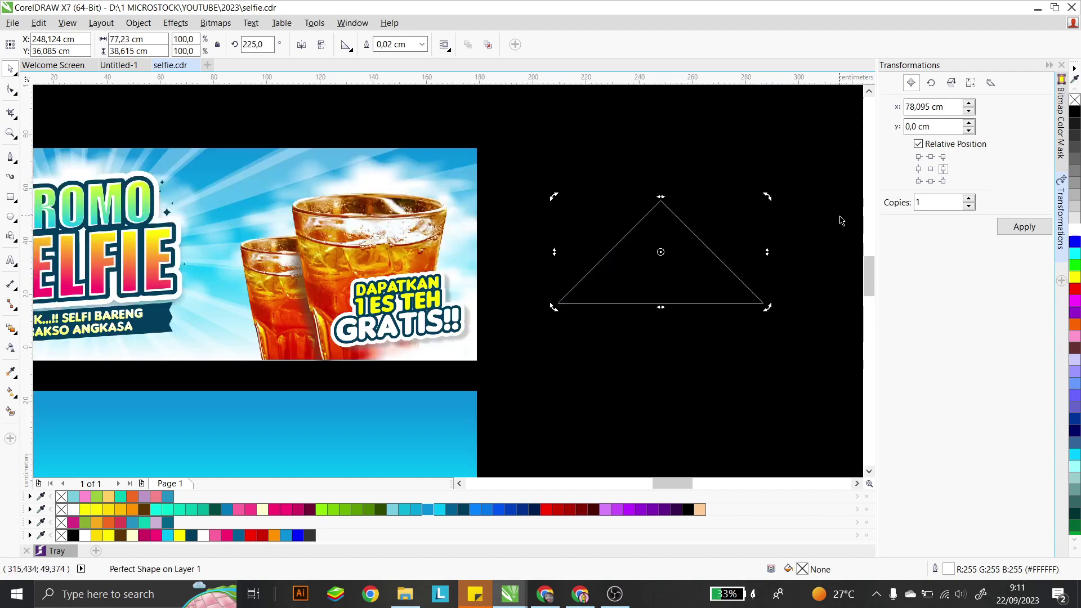
click(764, 230)
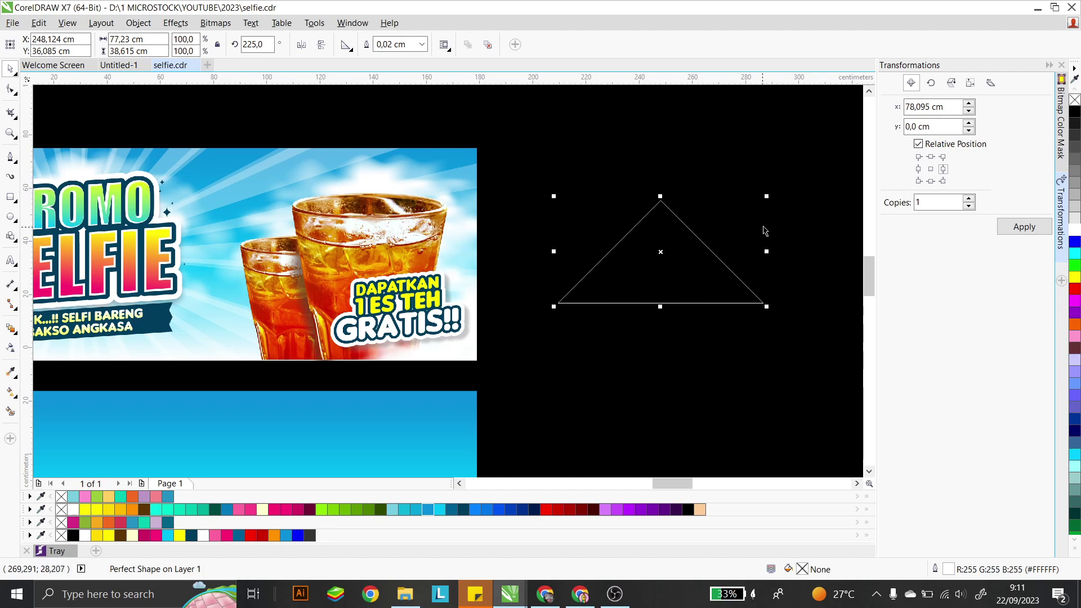
- Try rotating the triangle freely to other angles and undo the rotations
click(689, 275)
drag(766, 197, 698, 232)
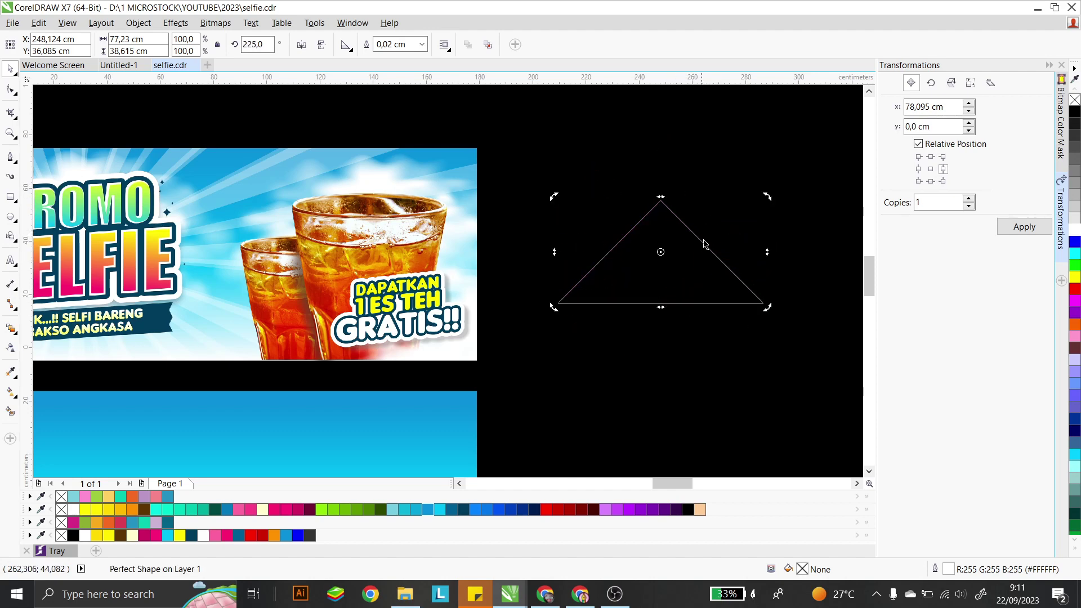
click(695, 236)
drag(766, 196, 689, 316)
drag(717, 361, 750, 283)
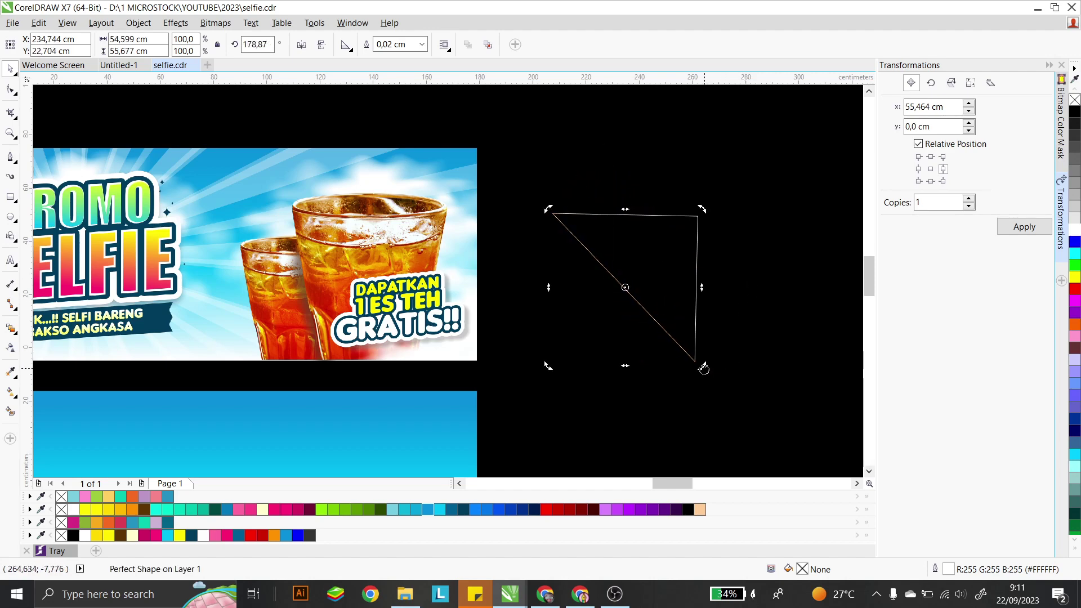
drag(704, 368, 743, 252)
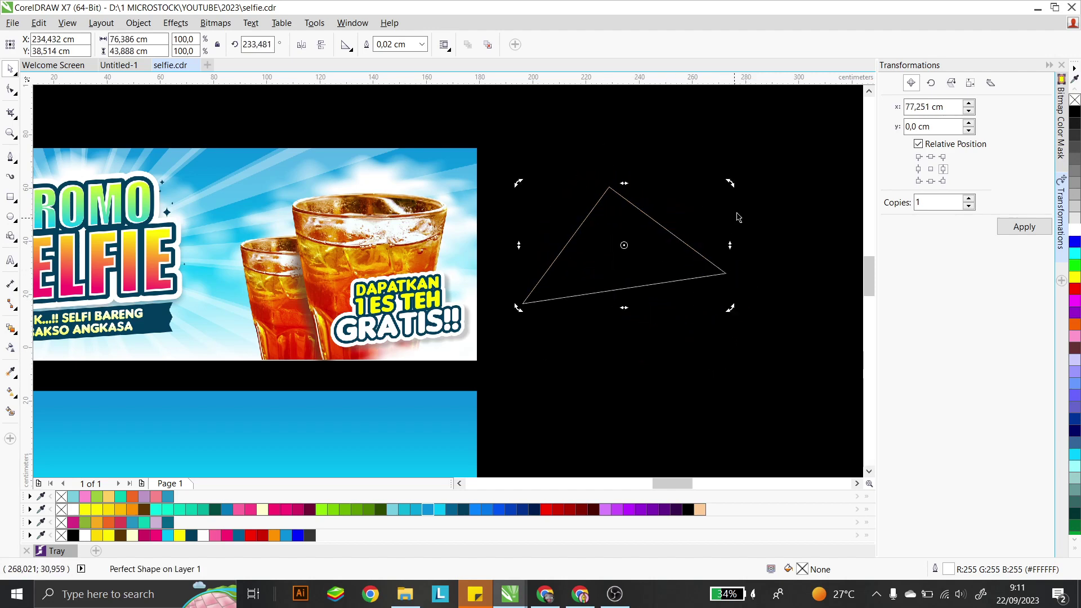
drag(731, 183, 718, 276)
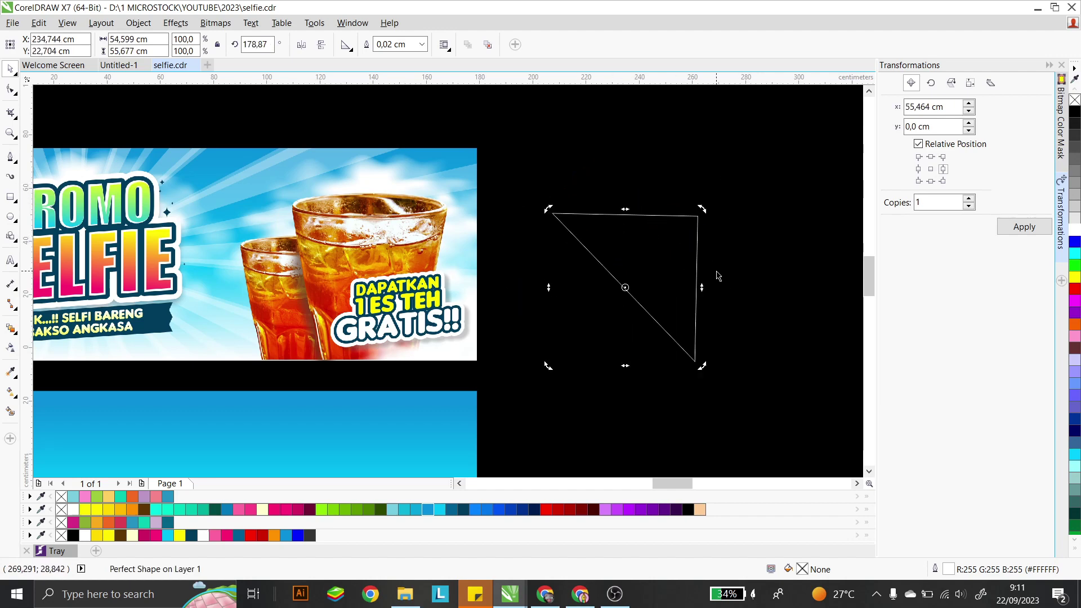
key(ctrl+z)
click(753, 299)
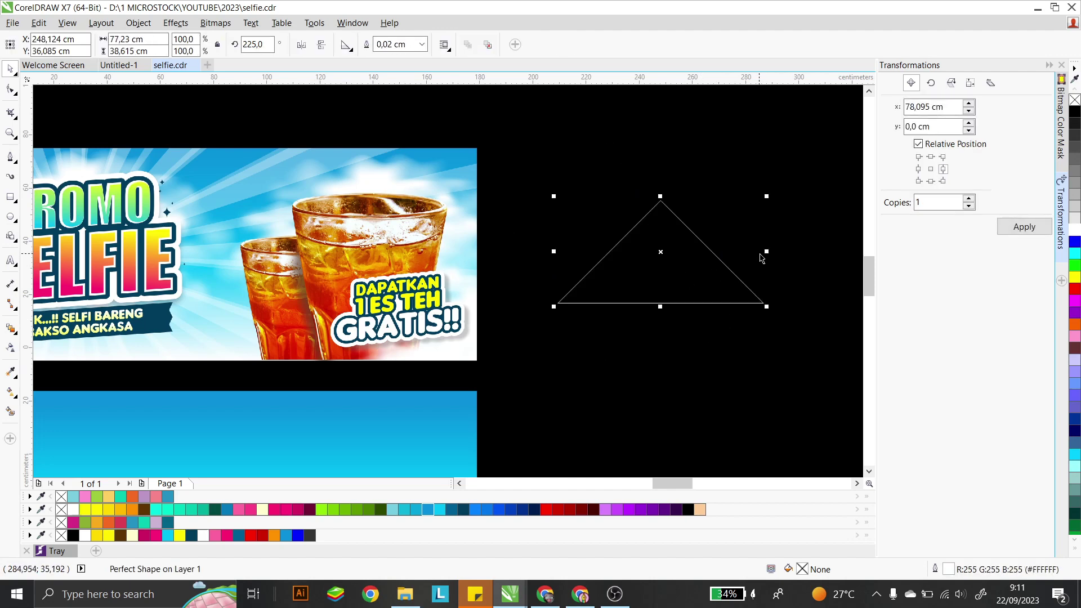
- Reshape the triangle into a tall, narrow ray about 27 × 141 cm, placed a little farther from the banner
drag(767, 251, 661, 448)
scroll(639, 297, down, 2)
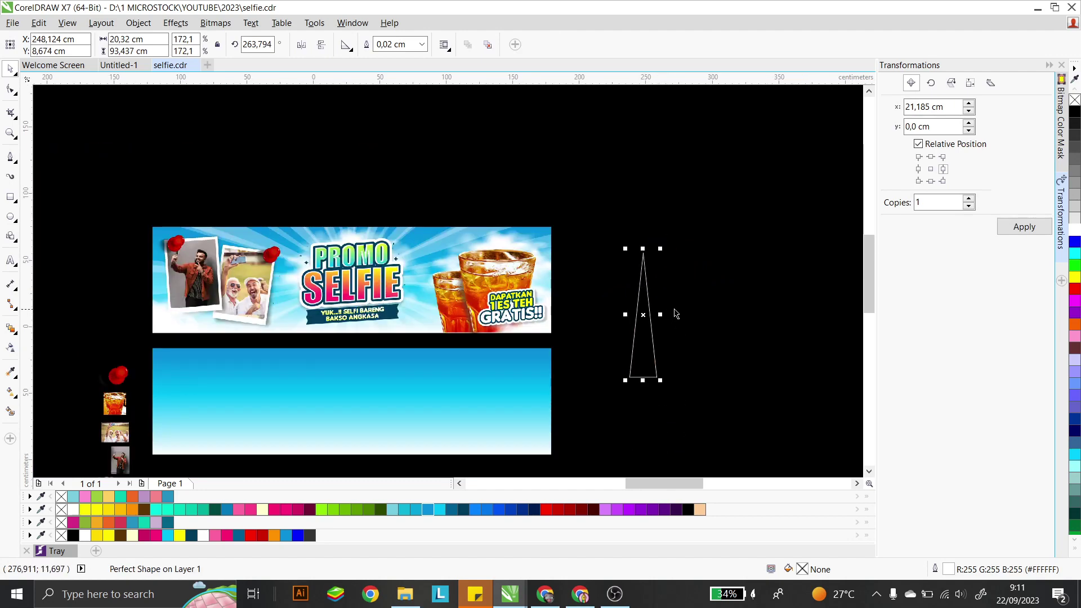
drag(662, 315, 665, 314)
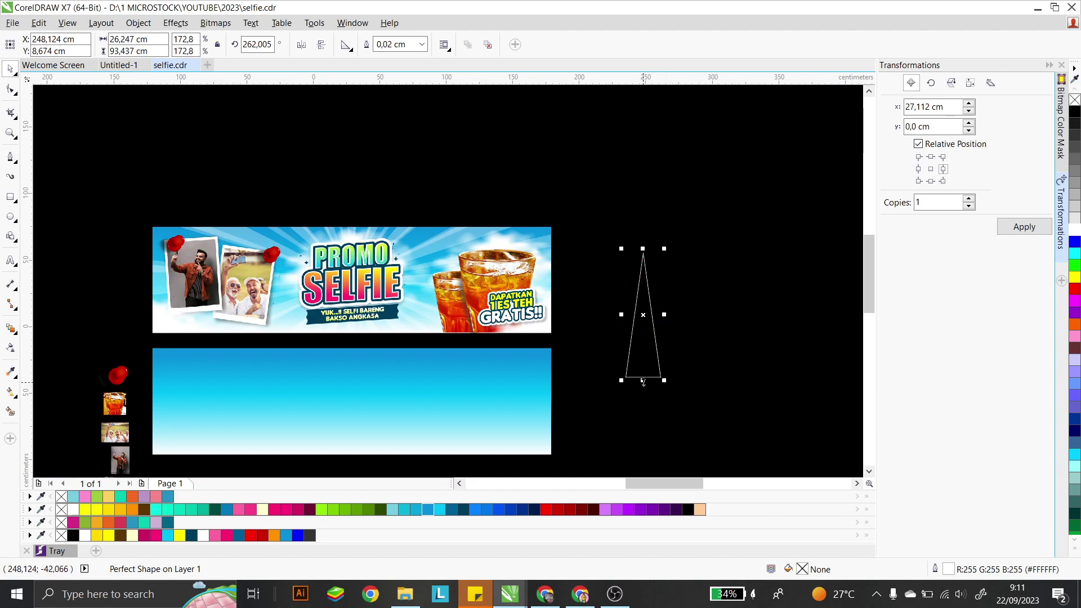
drag(643, 382, 683, 387)
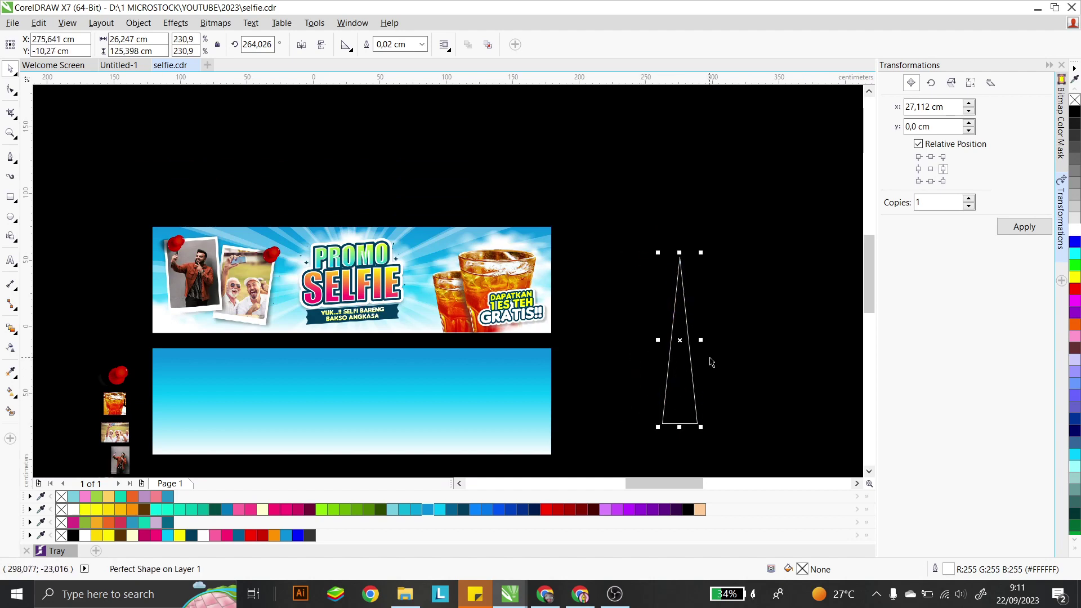
drag(703, 341, 702, 344)
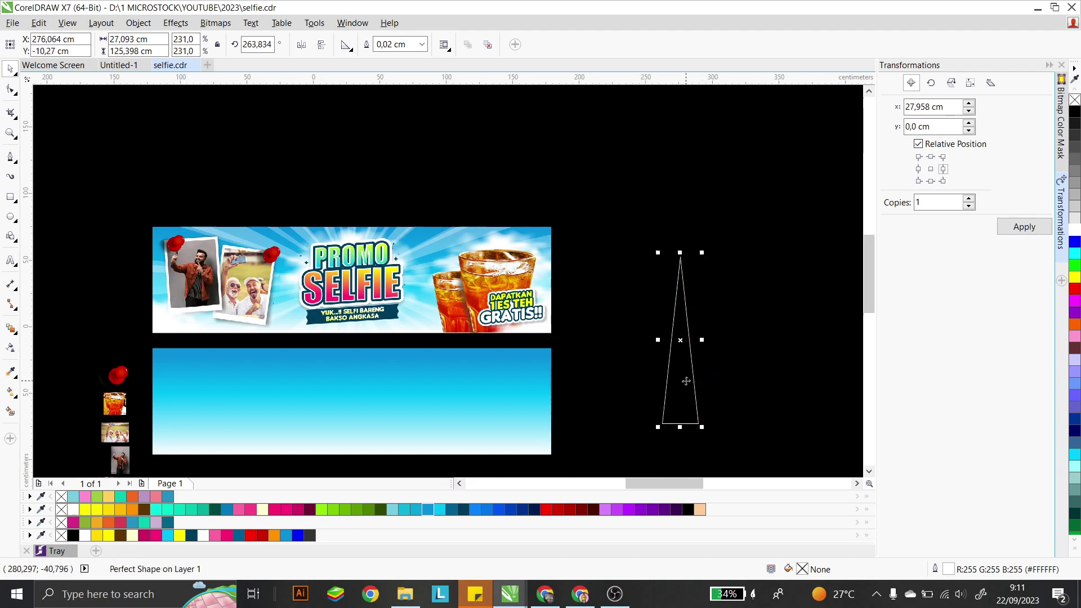
drag(681, 427, 681, 448)
click(683, 410)
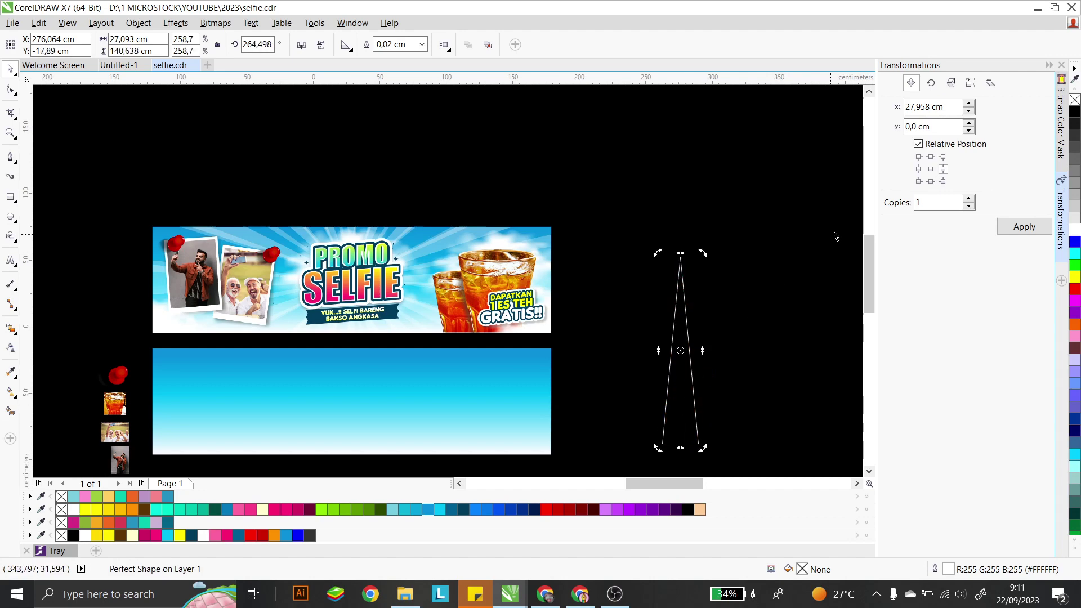
- Open the Rotate transformation settings for the narrow triangle
click(930, 83)
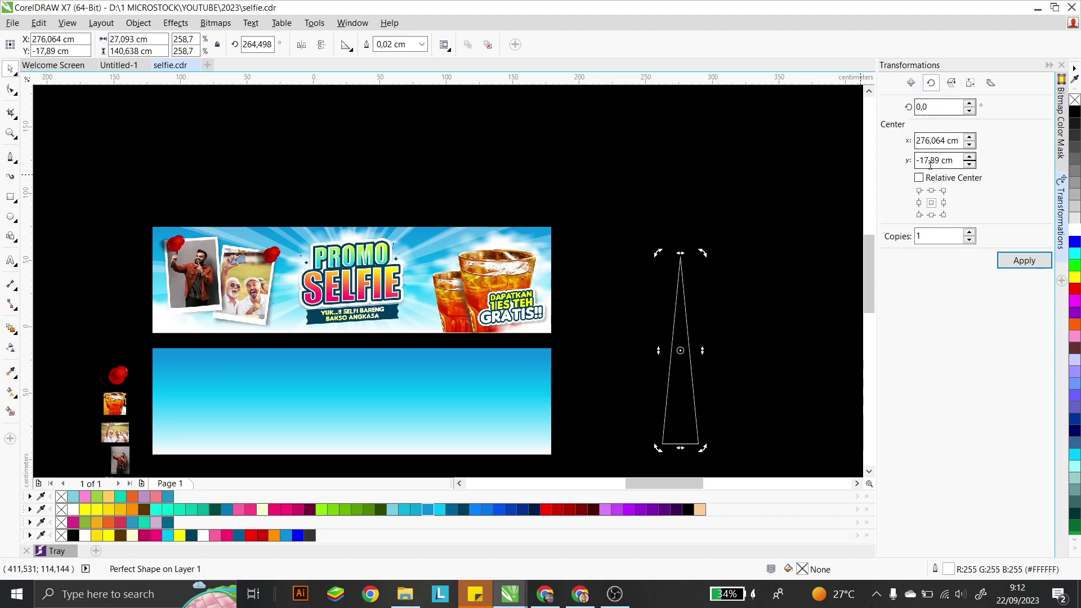
click(349, 22)
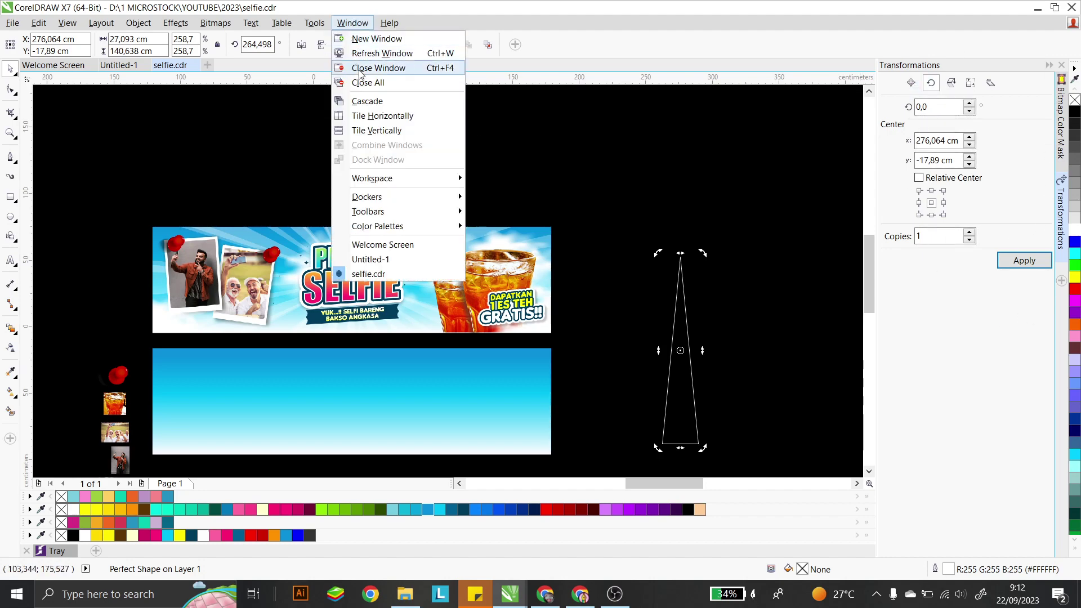
mouse_move(365, 198)
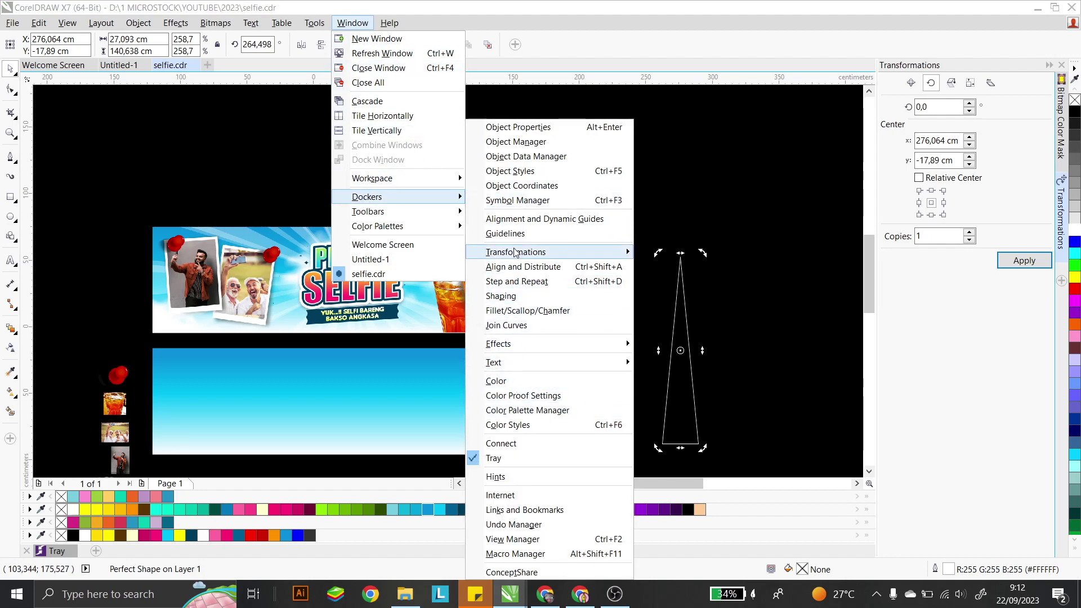
mouse_move(512, 257)
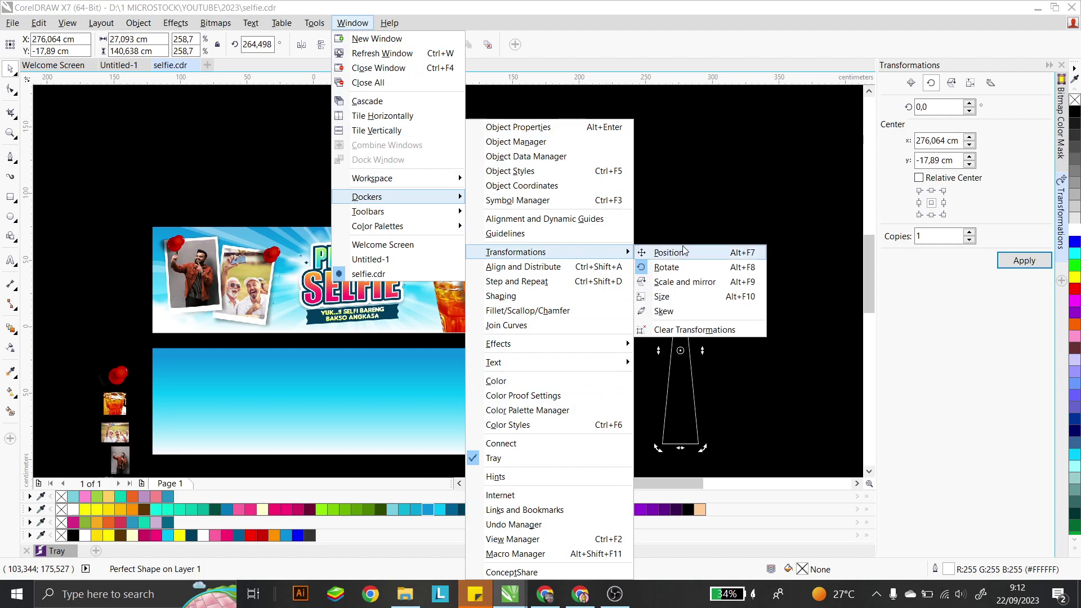
click(659, 272)
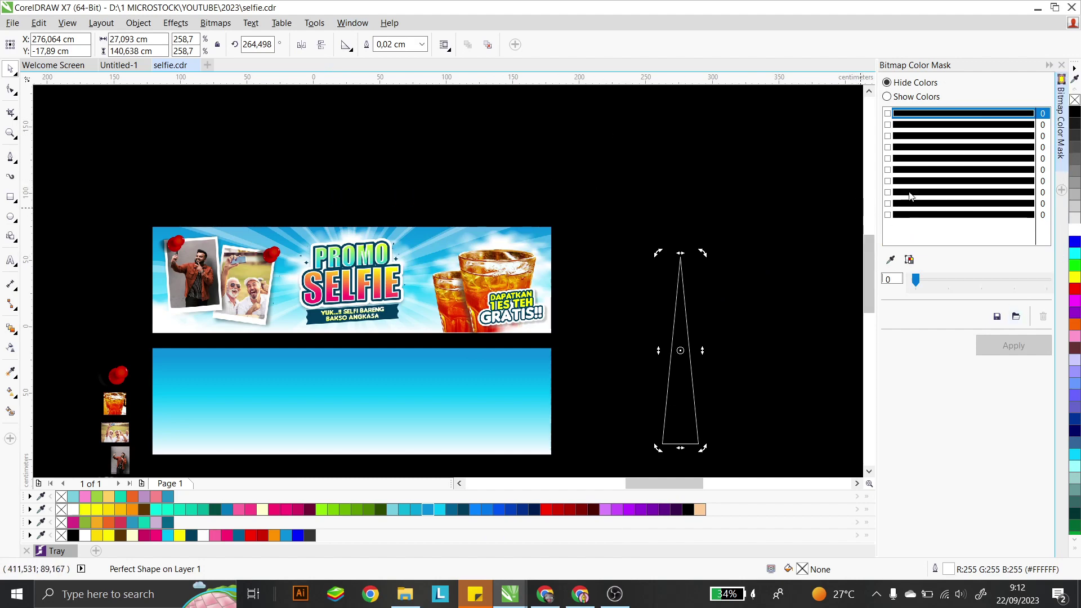
click(353, 23)
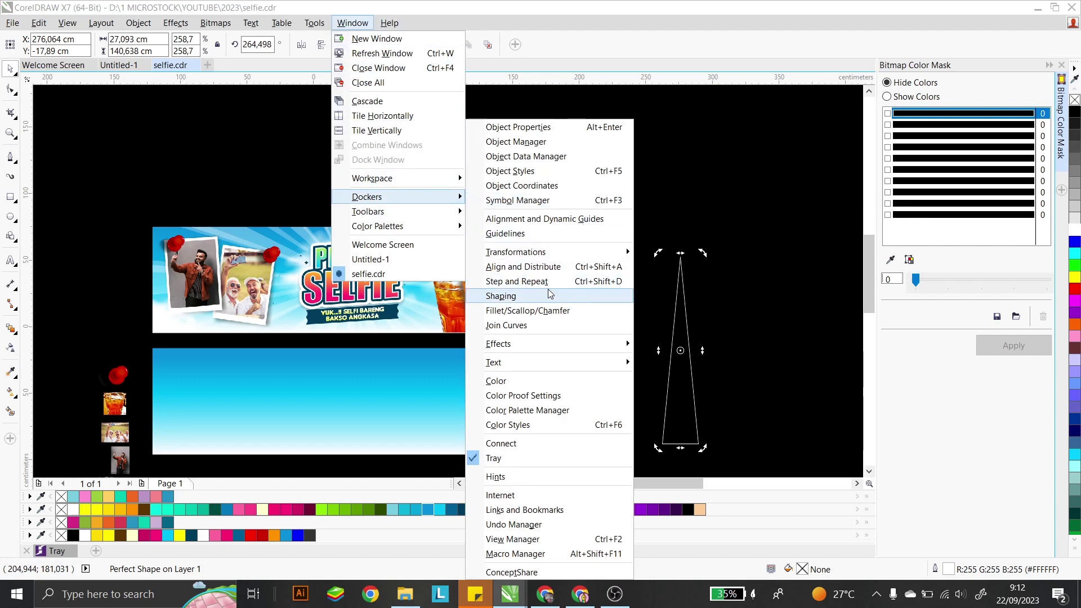
mouse_move(545, 260)
click(664, 266)
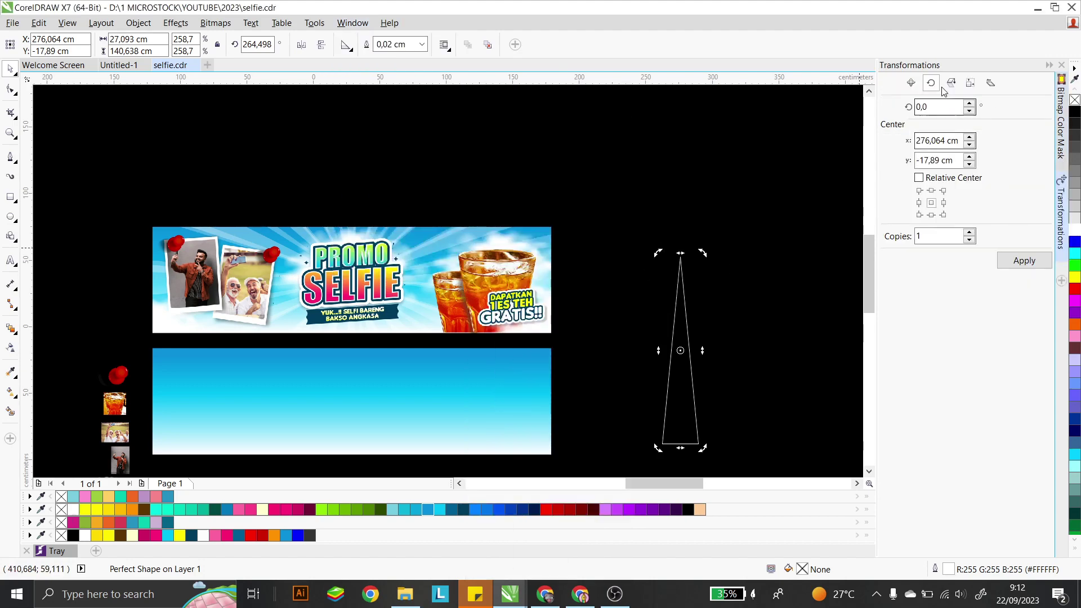
- Set the rotation angle to 30° and move the triangle's rotation centre to its apex
click(929, 106)
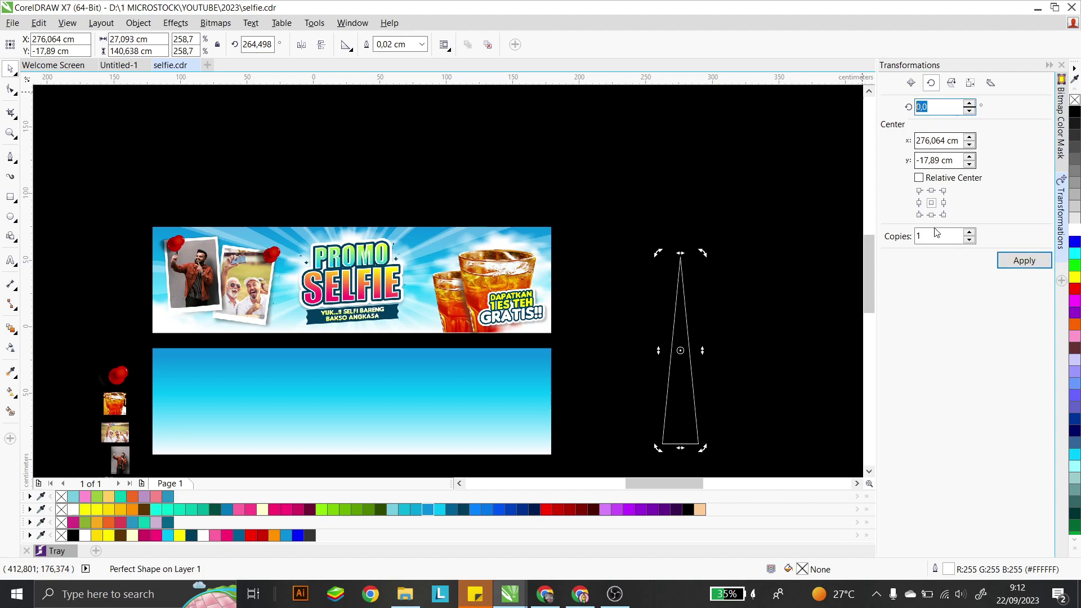
text(30)
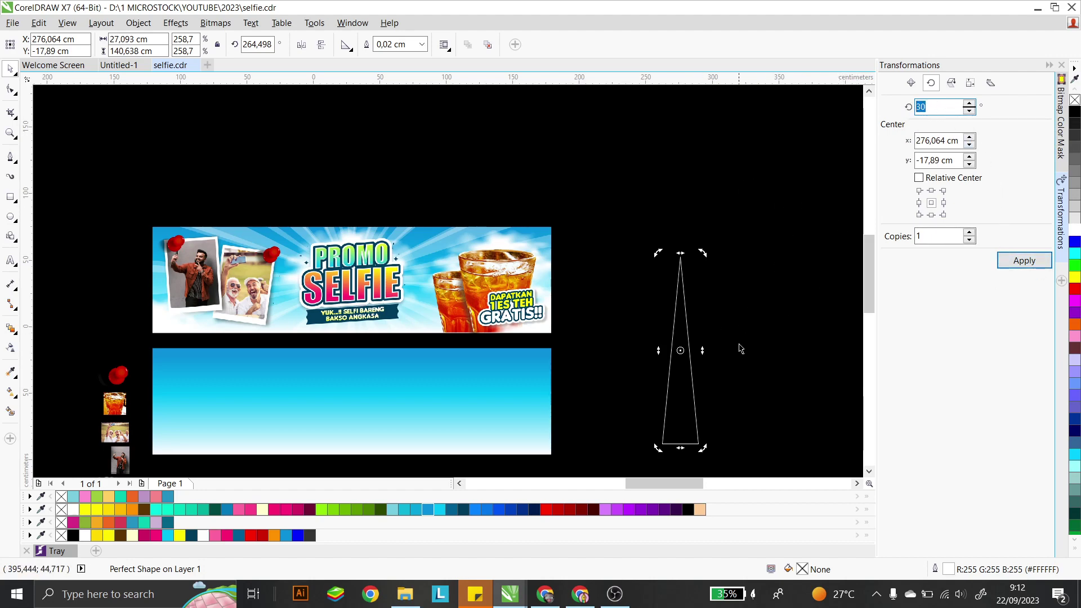
click(675, 369)
scroll(683, 358, up, 2)
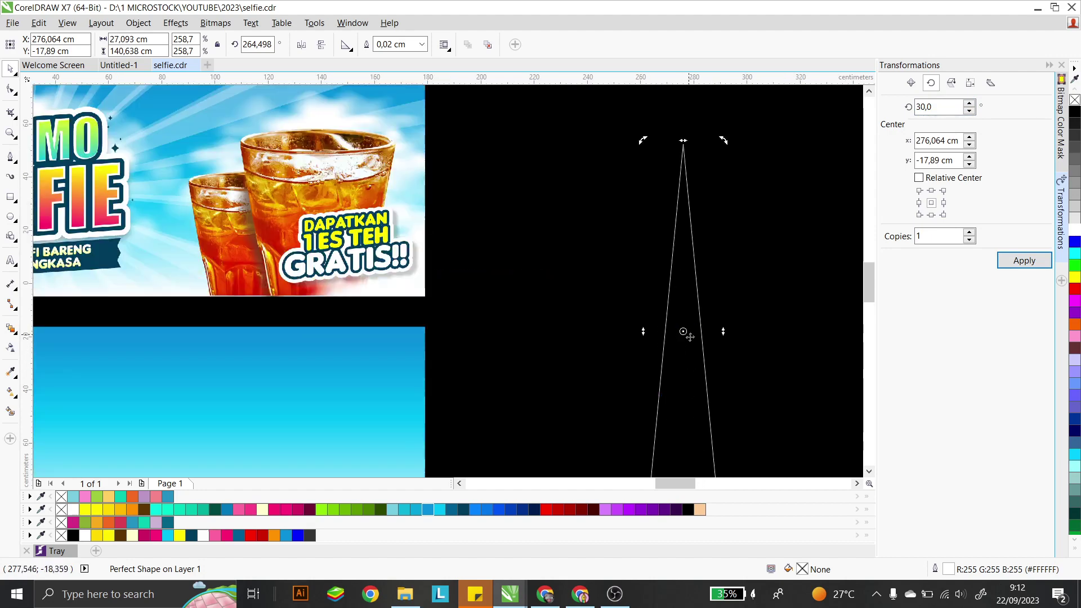
drag(683, 331, 683, 144)
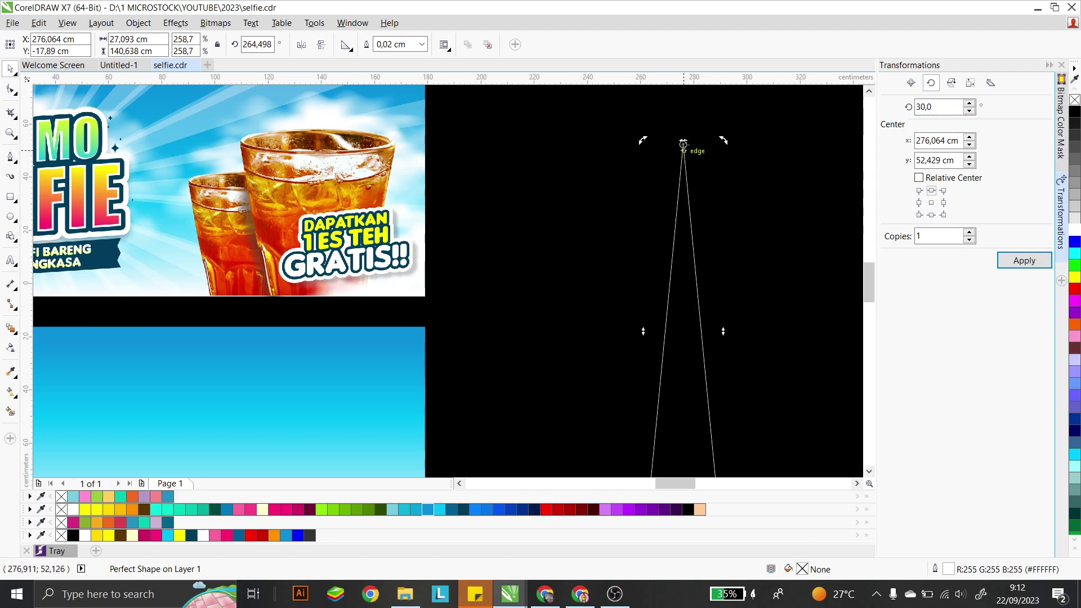
scroll(580, 264, down, 2)
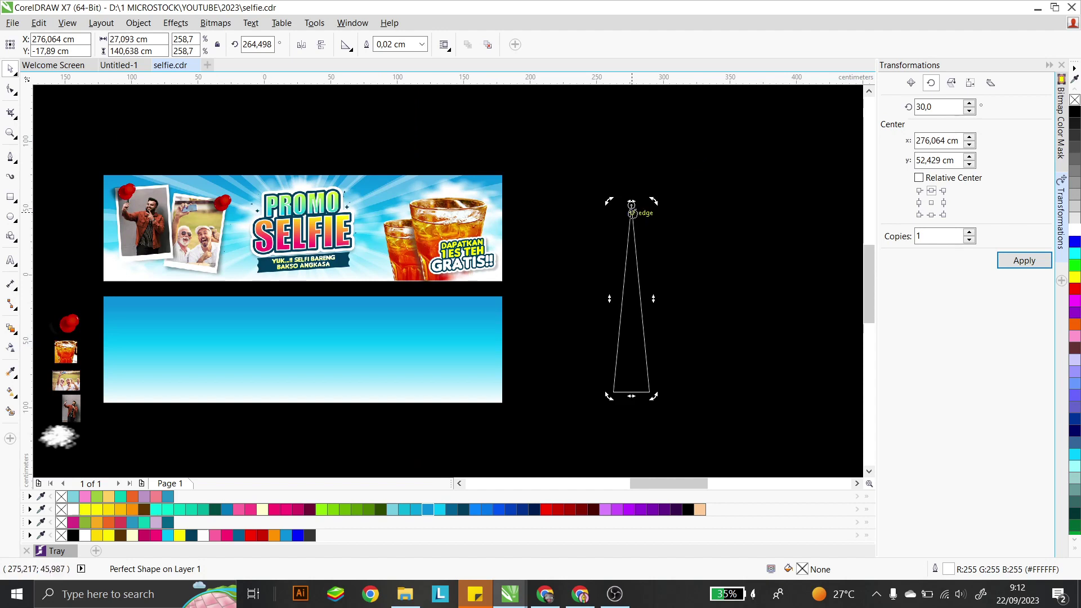
- Move the triangle farther from the banner and repeat single-copy 30° rotations about its apex to form a twelve-ray sunburst
drag(628, 332, 721, 384)
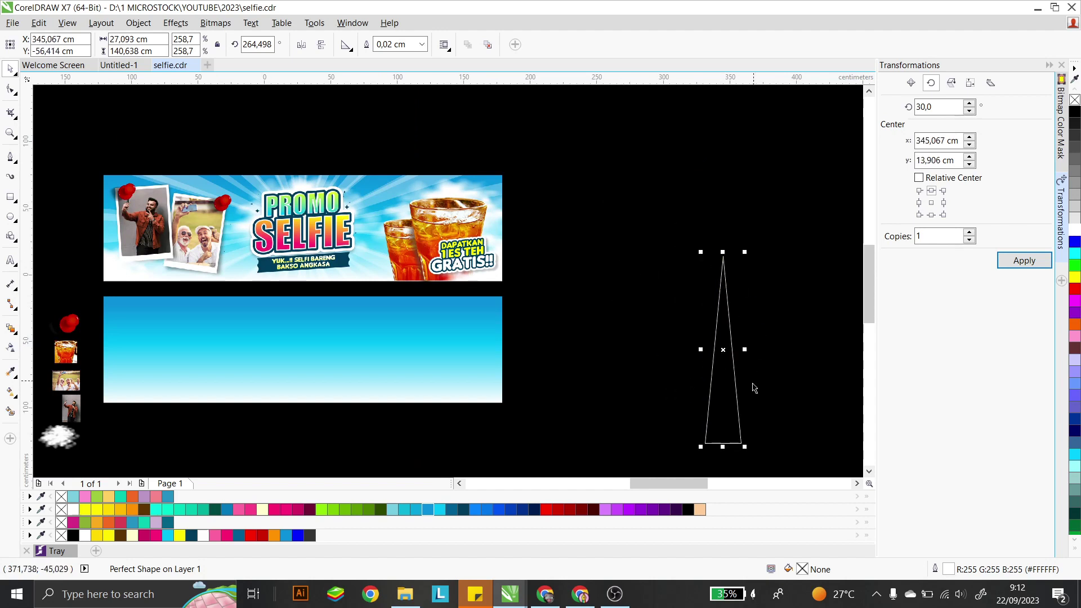
click(730, 384)
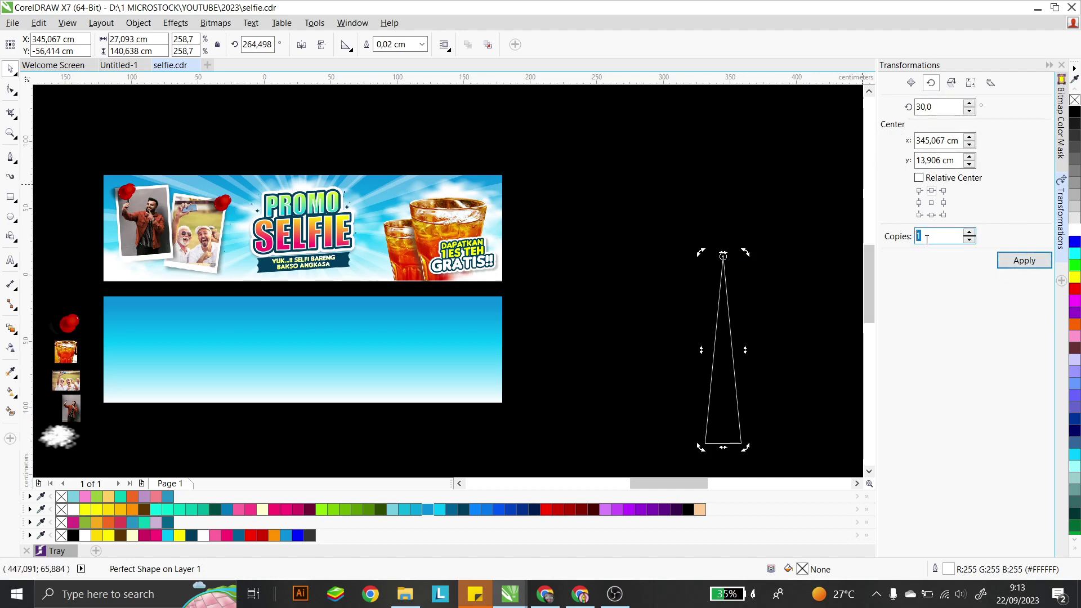
double_click(922, 237)
click(1026, 263)
click(1026, 264)
click(1028, 265)
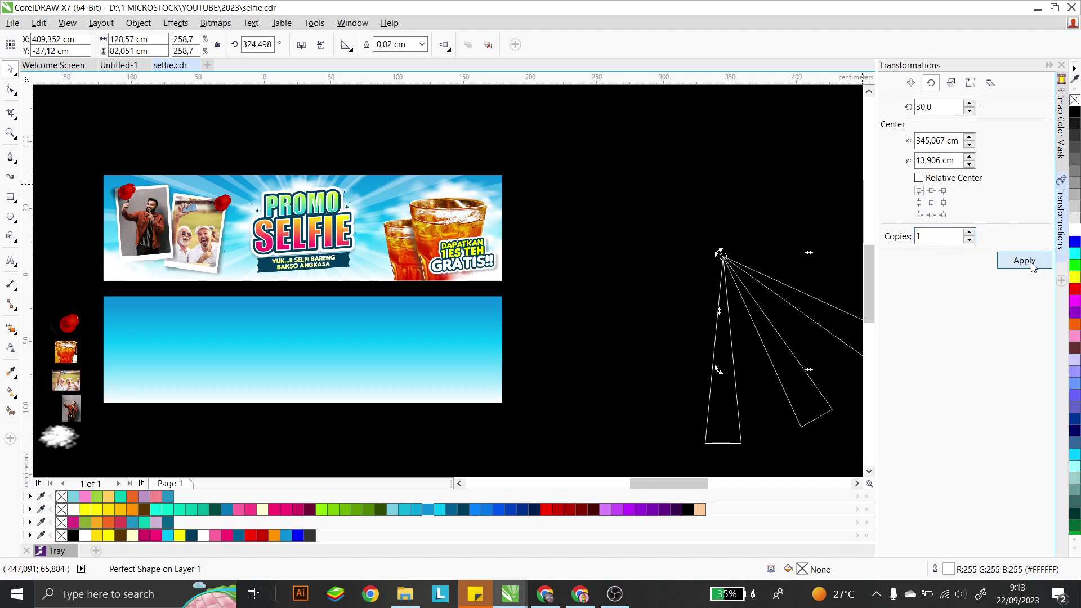
click(1030, 265)
click(1032, 266)
click(1032, 267)
click(1032, 267)
click(1032, 267)
click(1032, 267)
click(1032, 267)
click(1032, 267)
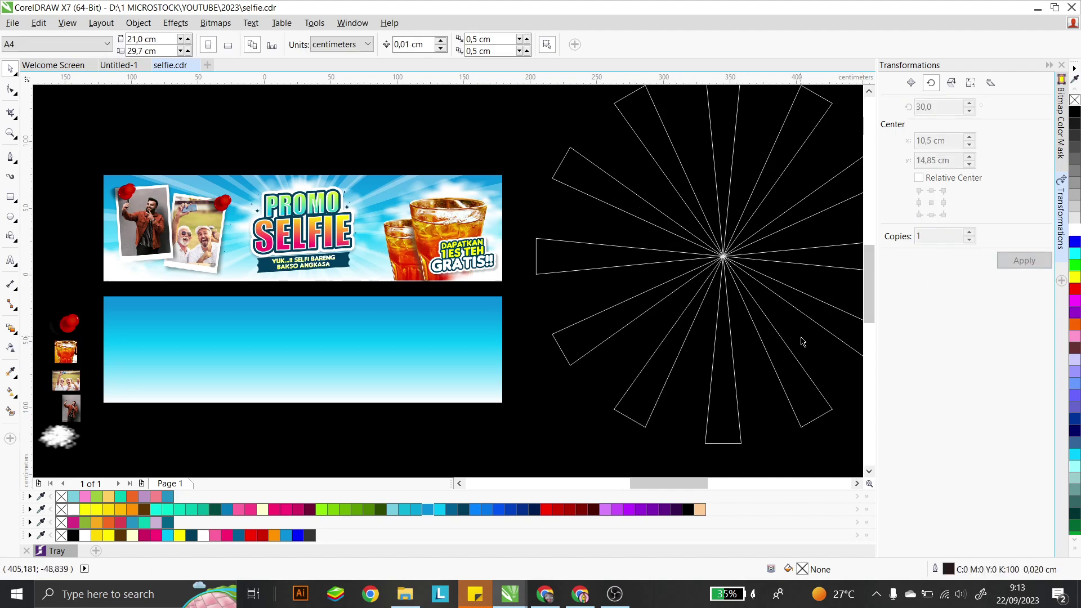
- Group the twelve triangular rays and move the group farther away from the banner
drag(803, 339, 659, 194)
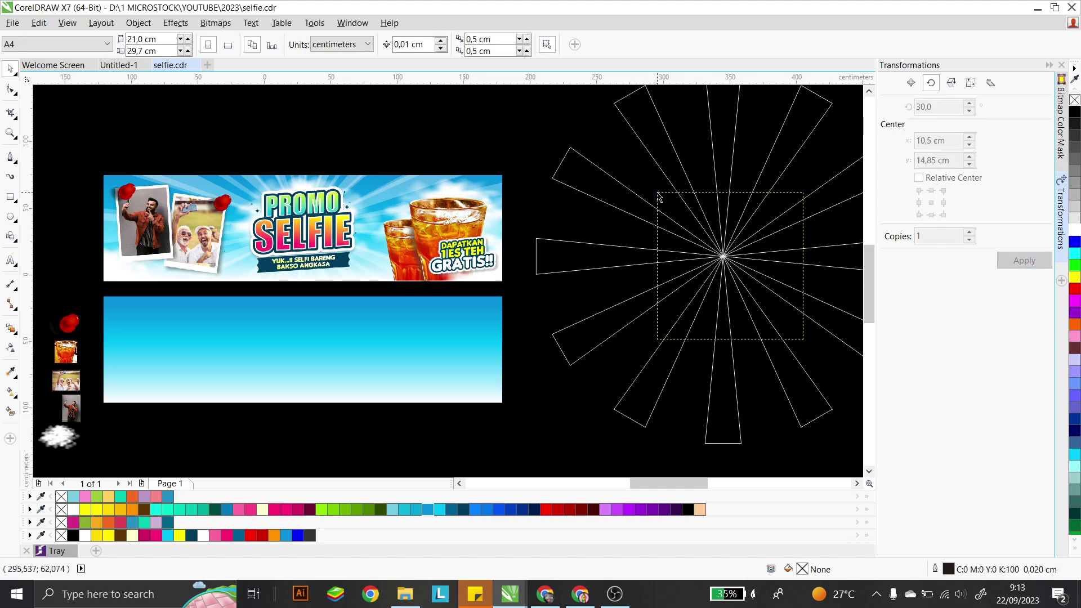
drag(777, 318, 627, 234)
key(ctrl+g)
scroll(519, 251, down, 1)
drag(622, 184, 654, 196)
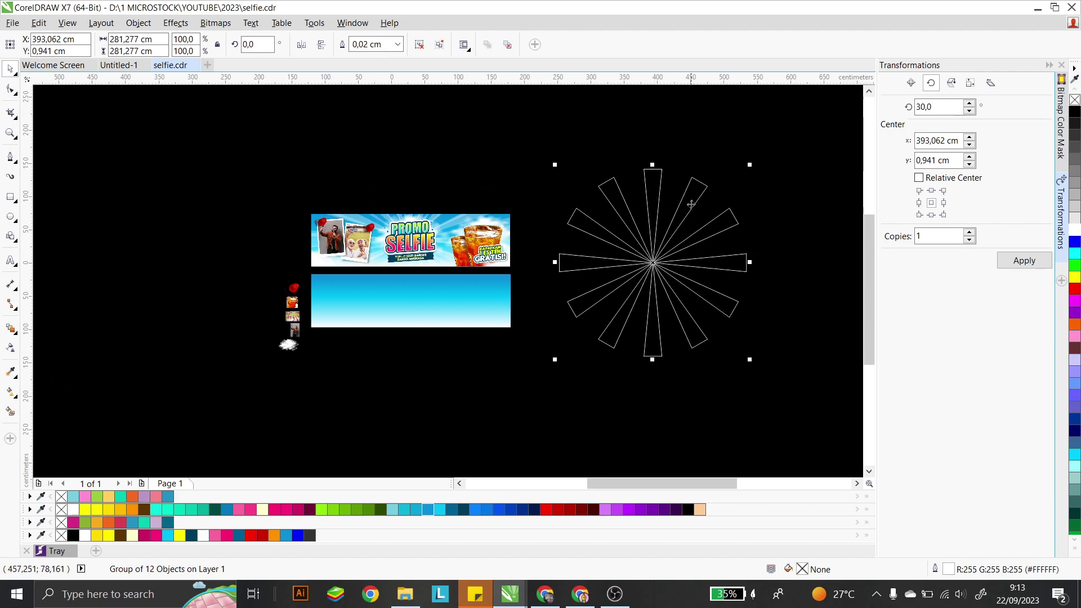
click(731, 186)
click(706, 186)
click(752, 198)
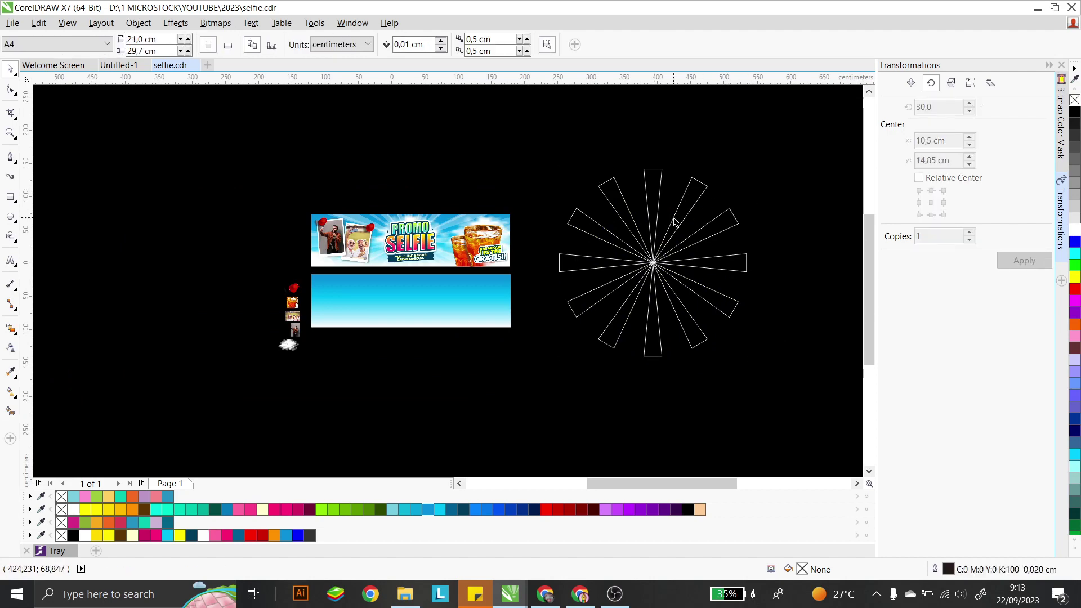
click(690, 205)
drag(690, 205, 737, 213)
click(668, 326)
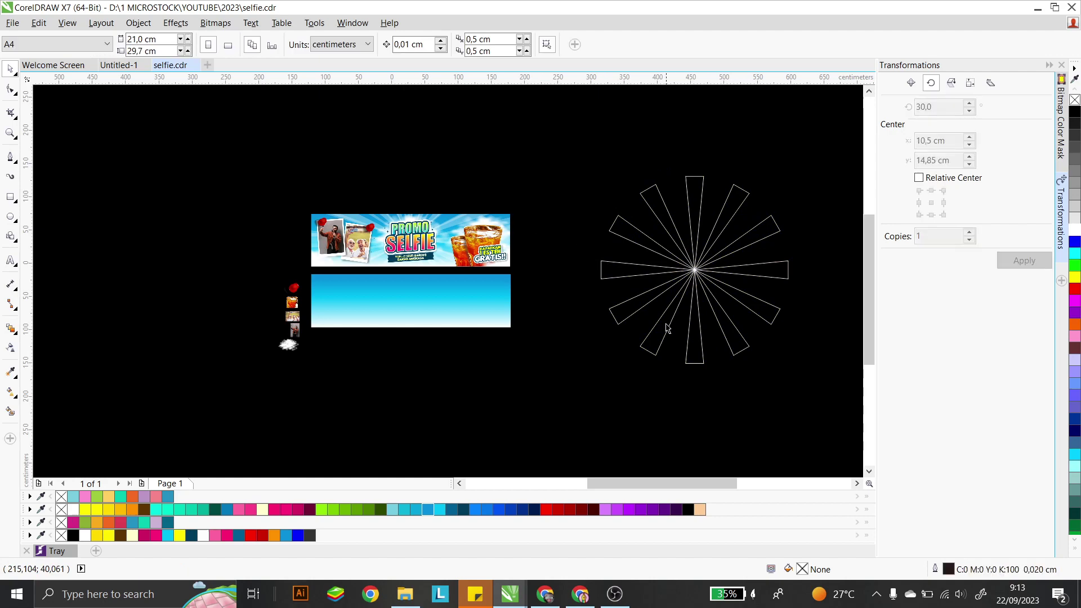
- Fill the ray group with white and move it back closer to the banner
scroll(660, 329, up, 1)
click(651, 260)
scroll(601, 278, down, 1)
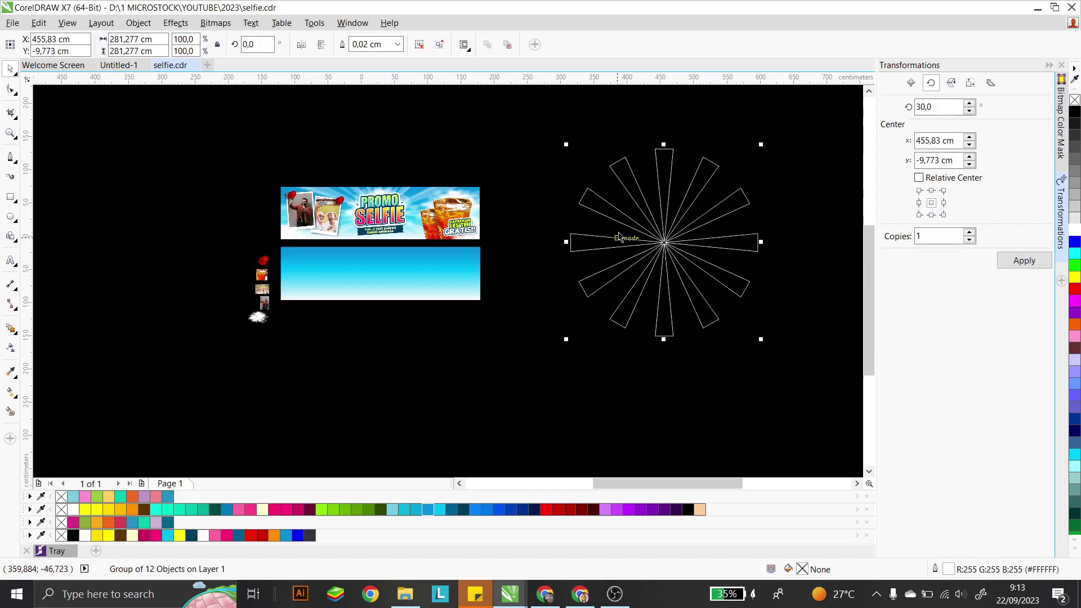
click(1074, 235)
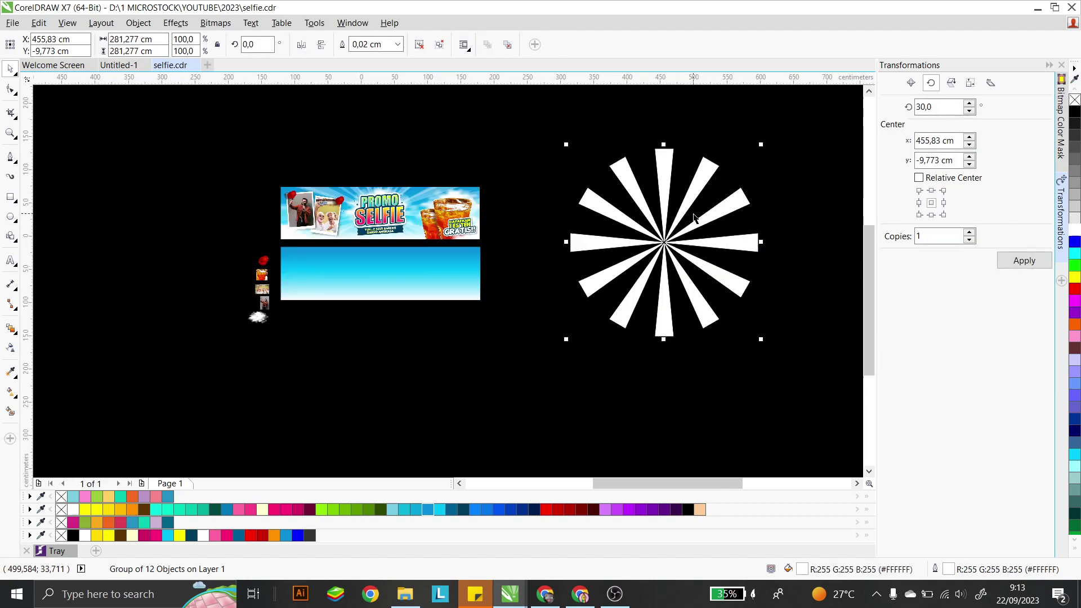
drag(700, 223, 623, 242)
click(764, 254)
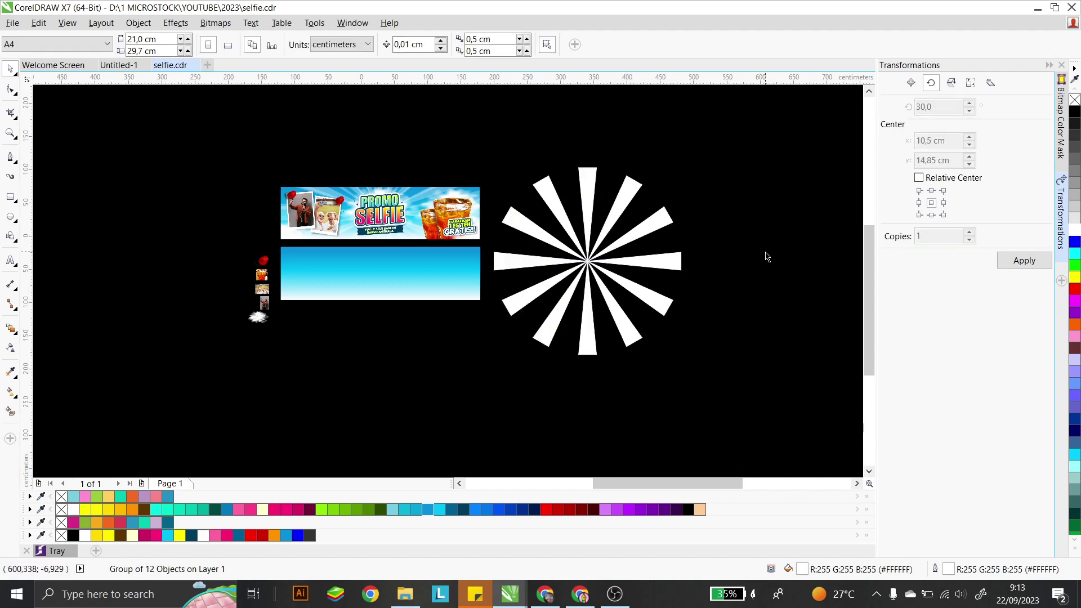
- Duplicate the sunburst's downward ray beside it and narrow the copy symmetrically to about 5.4 cm wide
click(583, 311)
click(586, 345)
ctrl+click(585, 333)
drag(586, 333, 748, 334)
scroll(766, 321, up, 2)
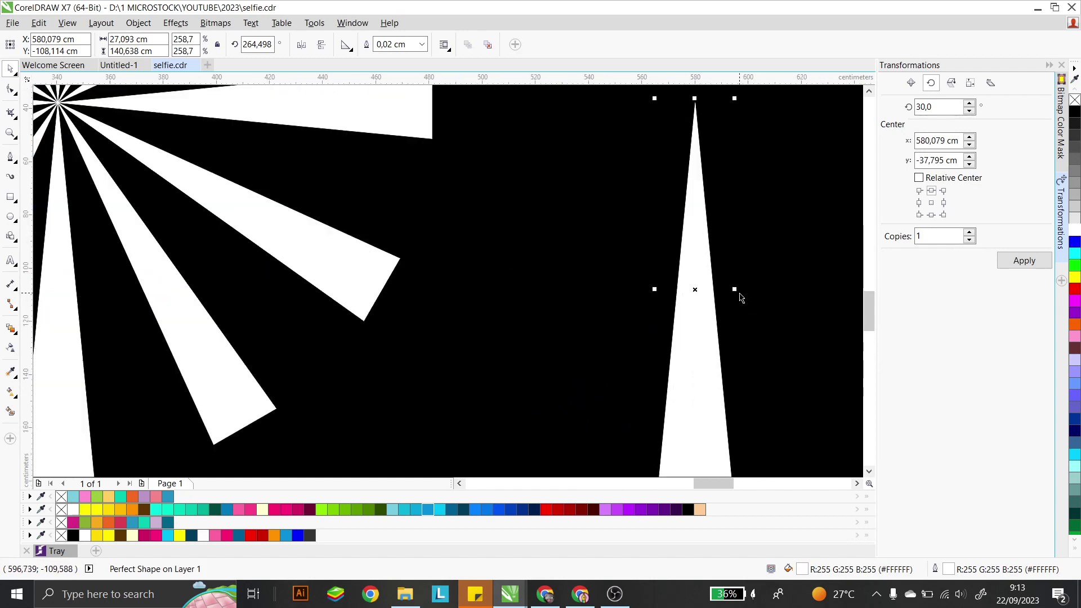
drag(735, 289, 706, 334)
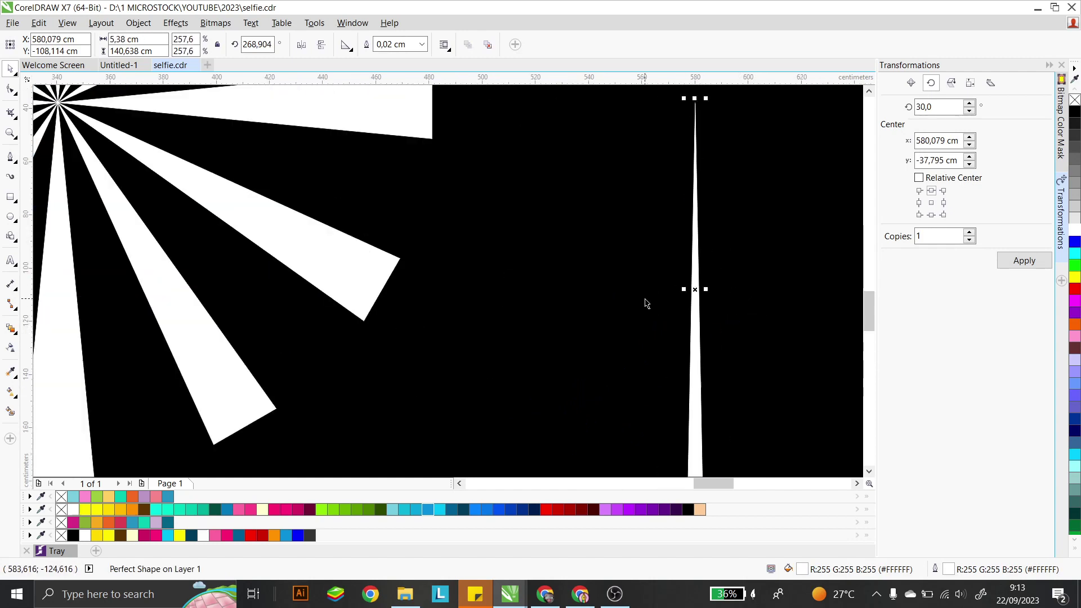
- Set the rotation angle to 22.5° and repeat single-copy rotations of the thin ray about its apex to complete a full circle
click(933, 108)
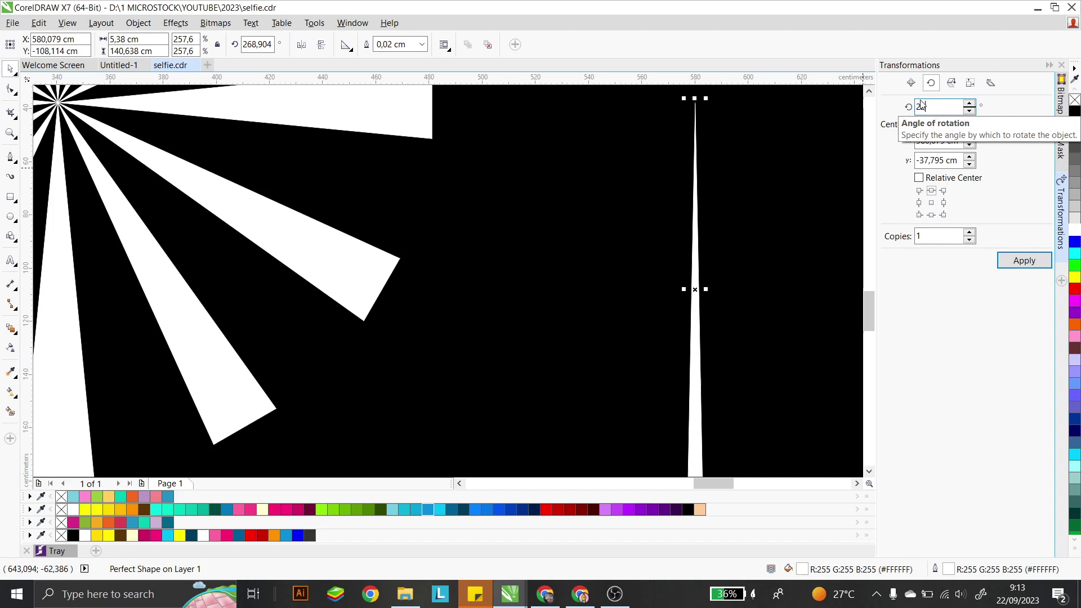
click(1011, 261)
click(1011, 261)
click(1011, 261)
click(1011, 260)
click(1011, 260)
click(1011, 261)
click(1011, 261)
click(1010, 261)
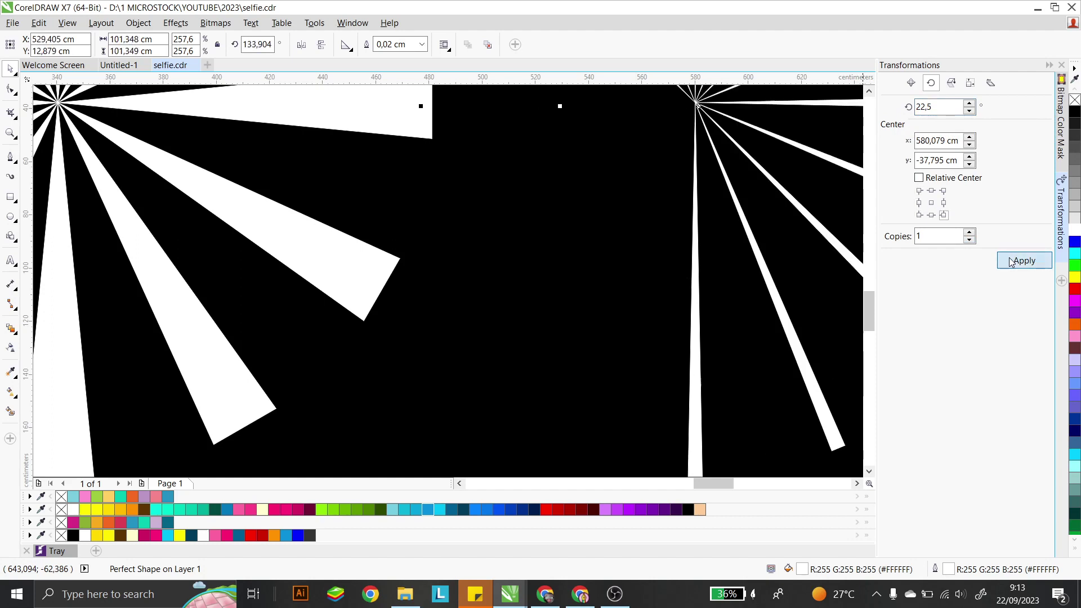
click(1010, 261)
click(1011, 261)
click(1010, 260)
click(1008, 258)
click(1008, 257)
scroll(592, 263, down, 2)
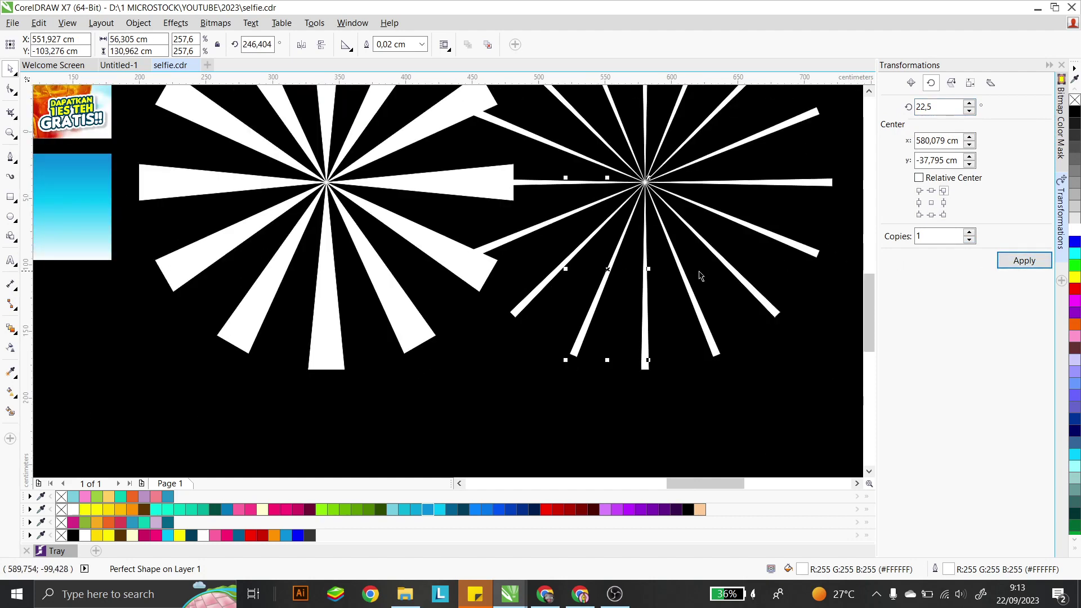
- Group all sixteen thin rays into one object
drag(704, 276, 601, 131)
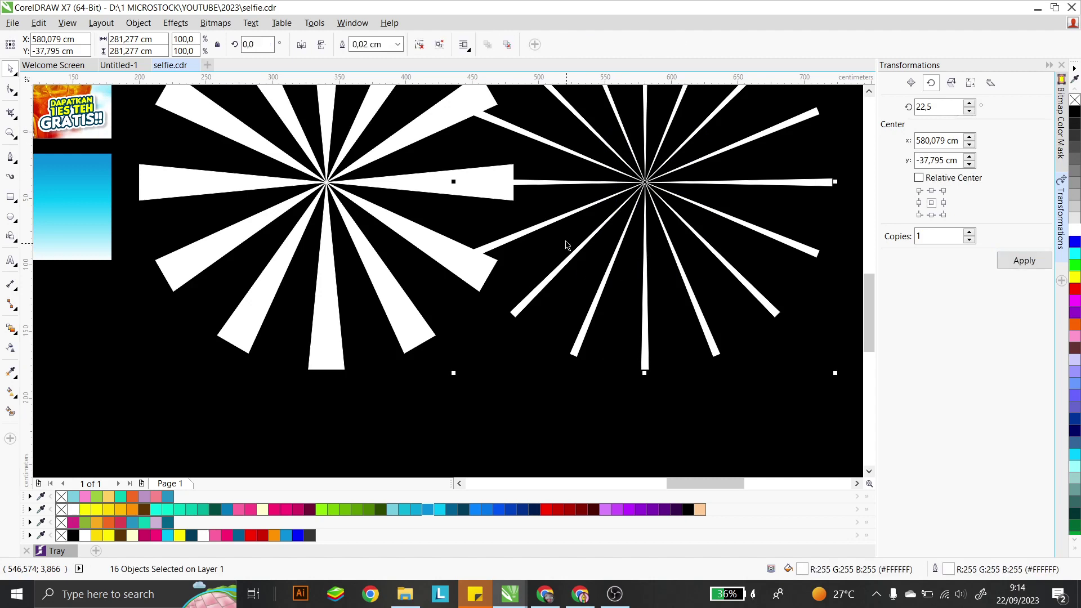
key(ctrl+g)
scroll(624, 206, down, 2)
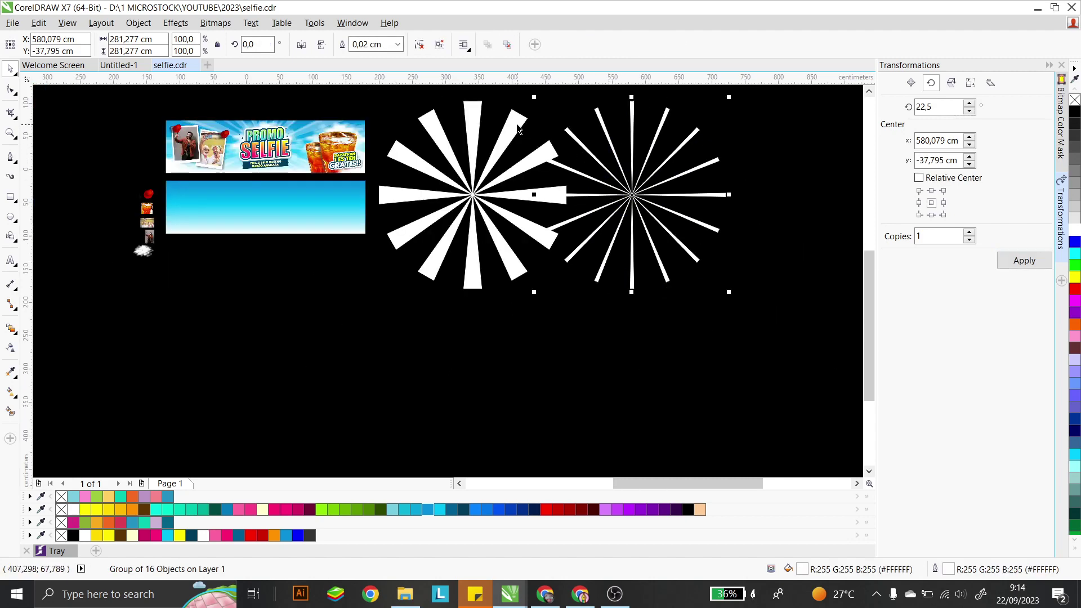
key(Escape)
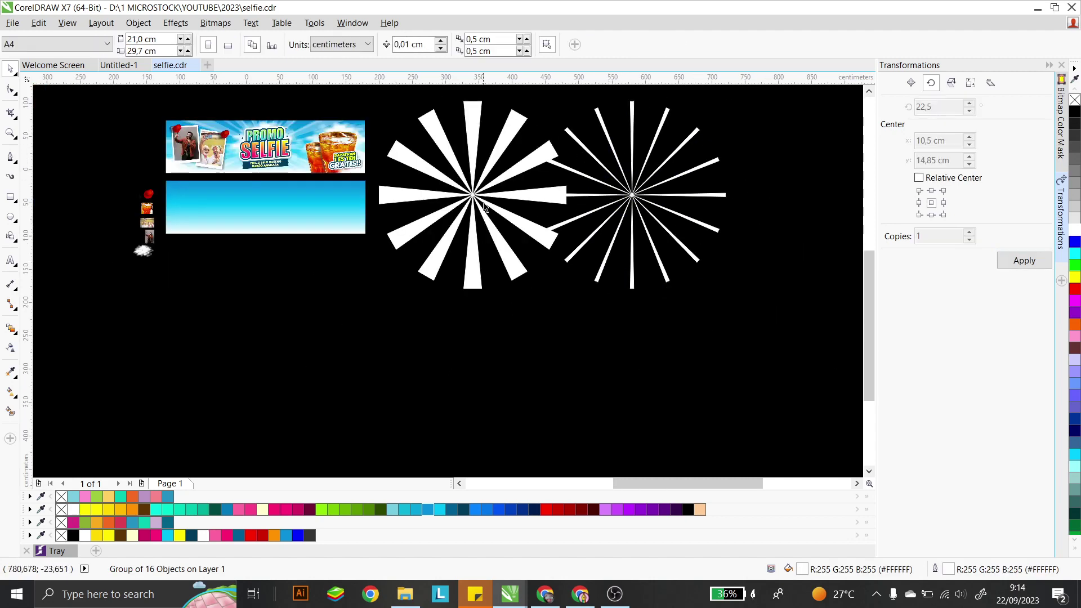
- Try to centre-align the ungrouped wide rays with the thin-ray group and undo the alignment
drag(742, 356, 366, 110)
key(c)
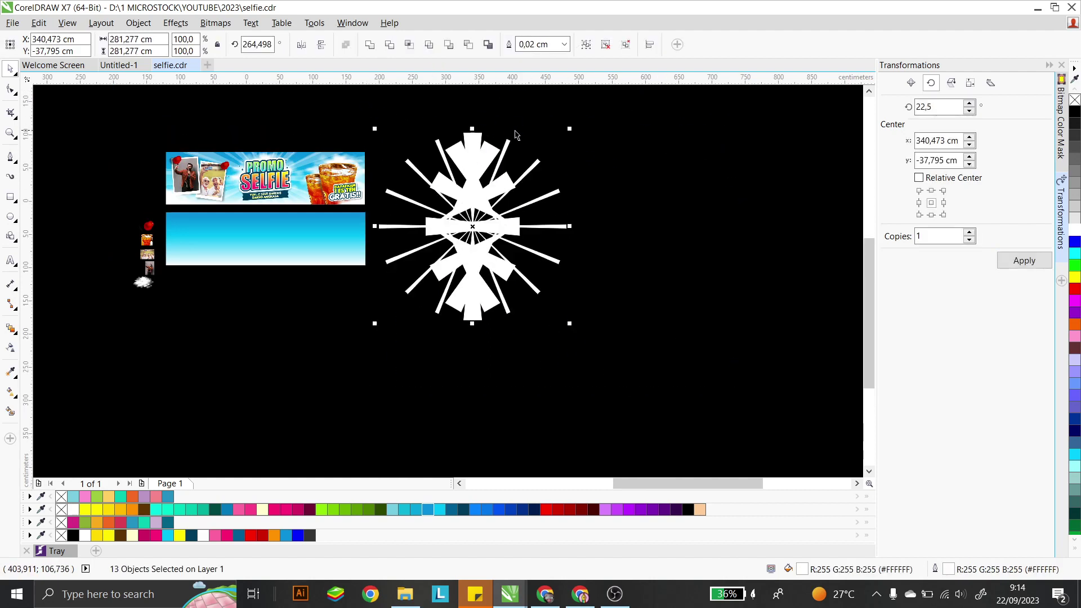
key(ctrl+z)
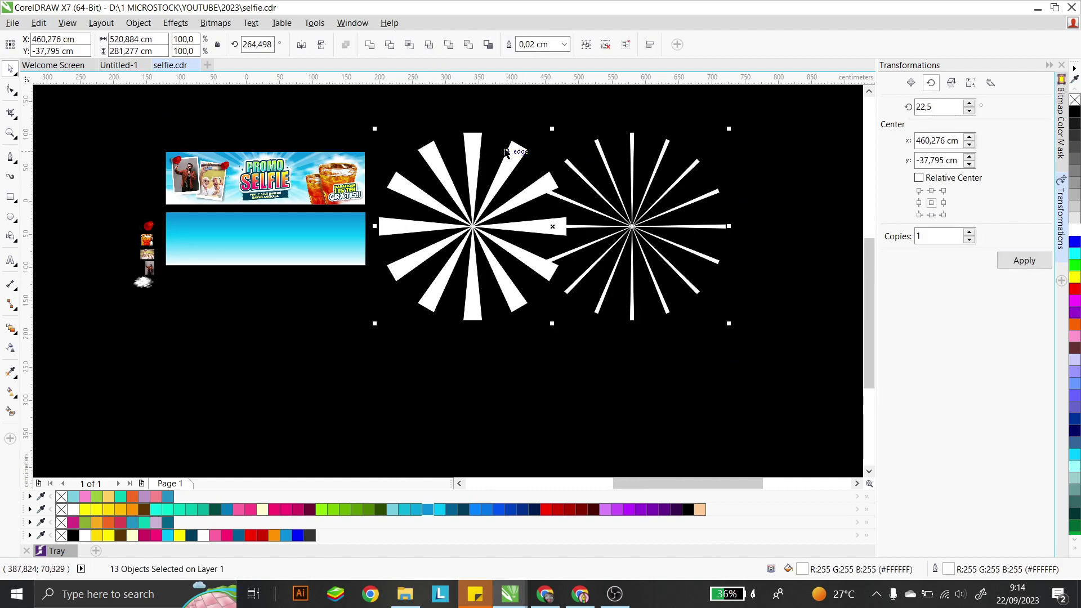
- Group the twelve wide rays of the first sunburst
key(Escape)
drag(583, 115, 374, 356)
key(ctrl+g)
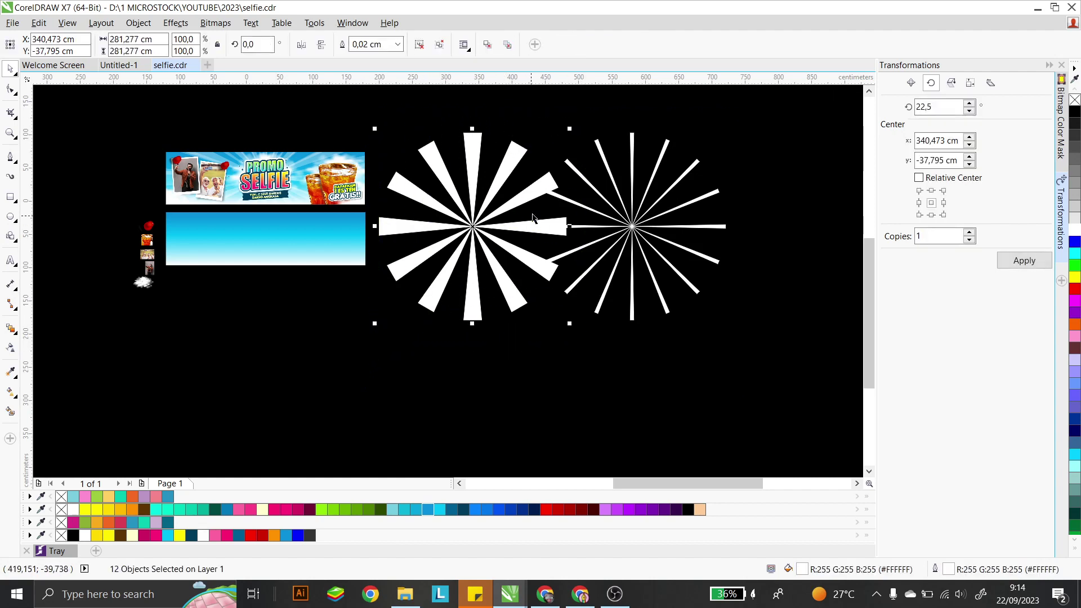
- Align the wide-ray and thin-ray groups on a common vertical centre line so the sunbursts overlap
shift+click(601, 148)
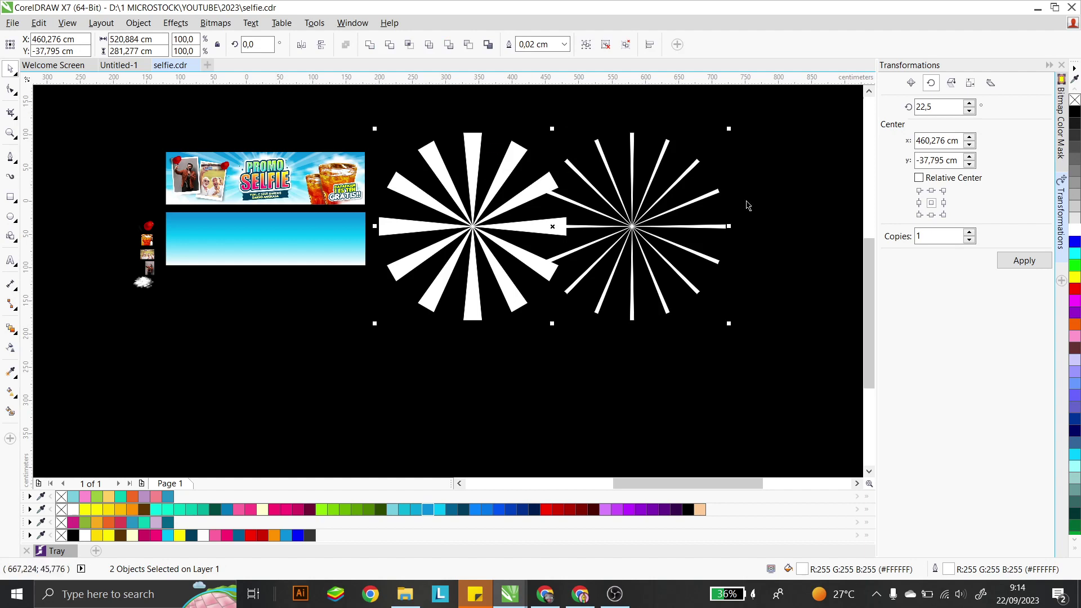
drag(761, 348, 371, 103)
key(c)
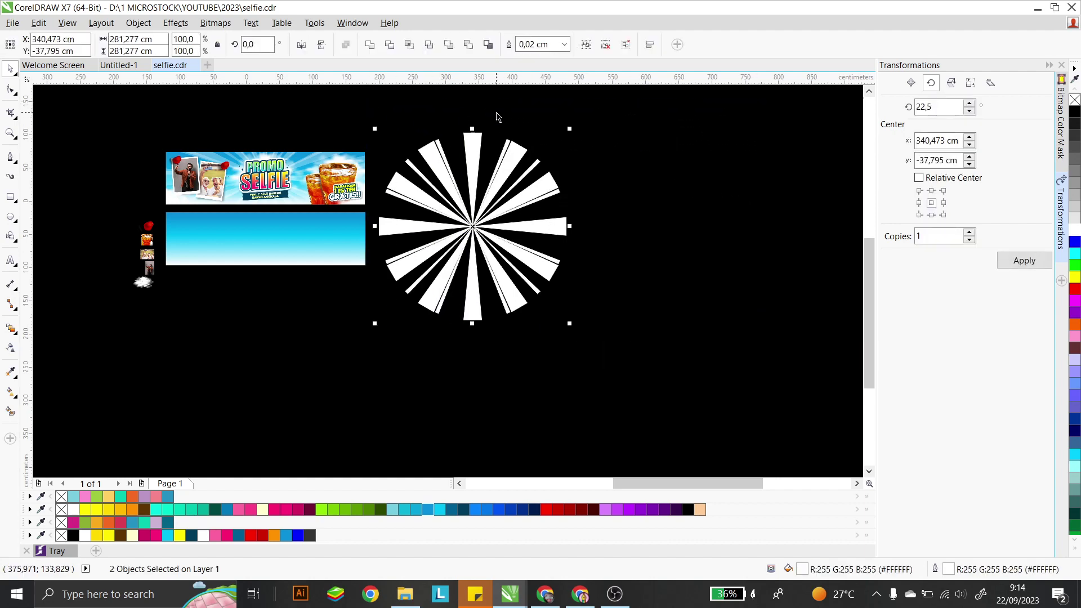
- Apply a uniform transparency of 50 to both overlapping sunburst groups
drag(615, 345, 370, 113)
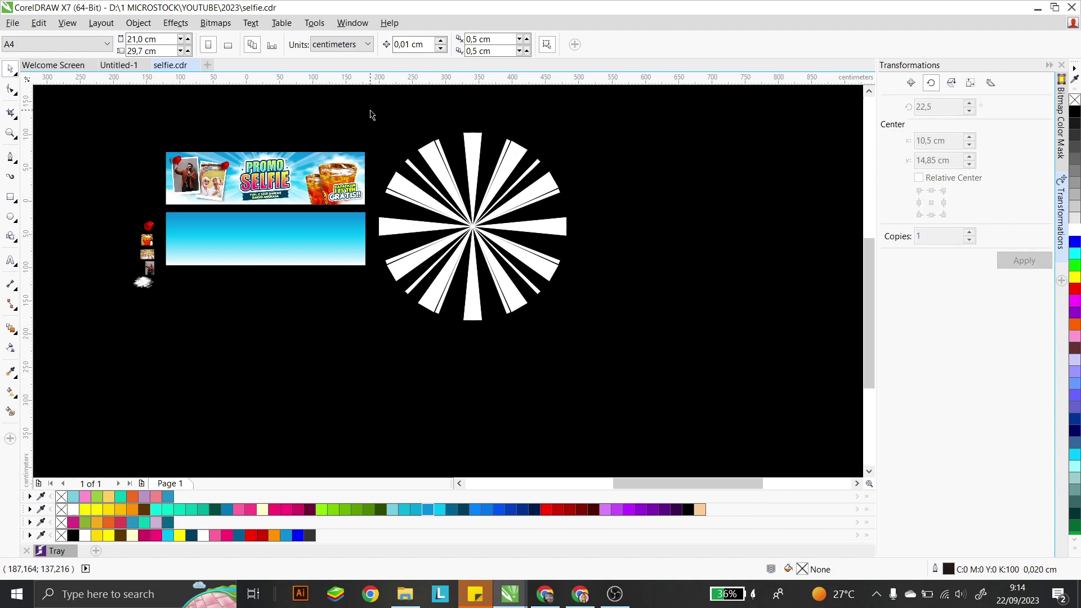
click(10, 349)
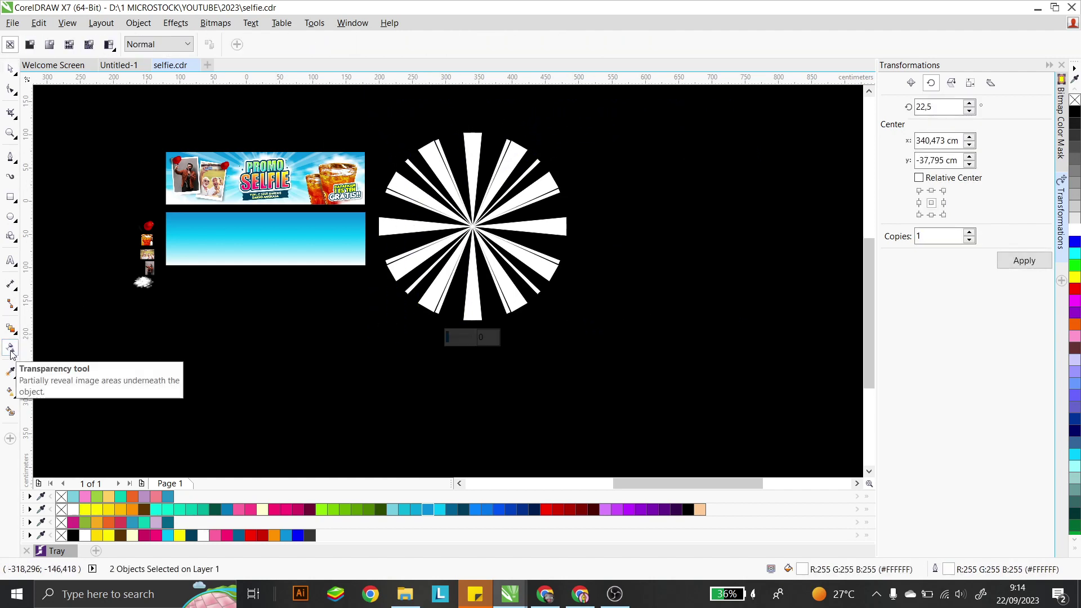
click(30, 44)
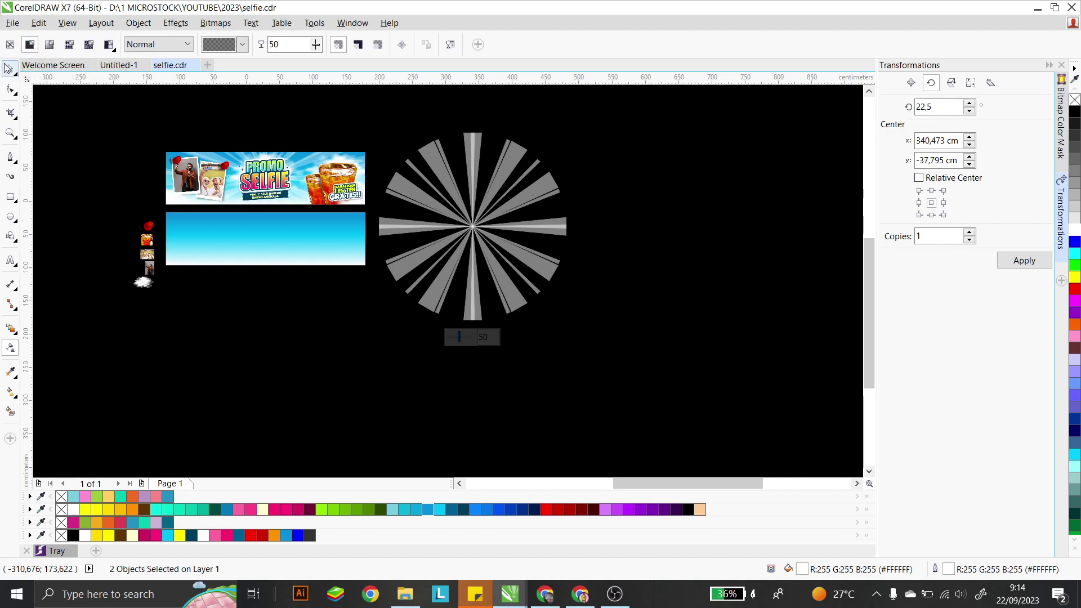
click(10, 68)
click(674, 168)
- Rotate the thin-ray group about 3° clockwise around the sunburst's centre
scroll(509, 141, up, 2)
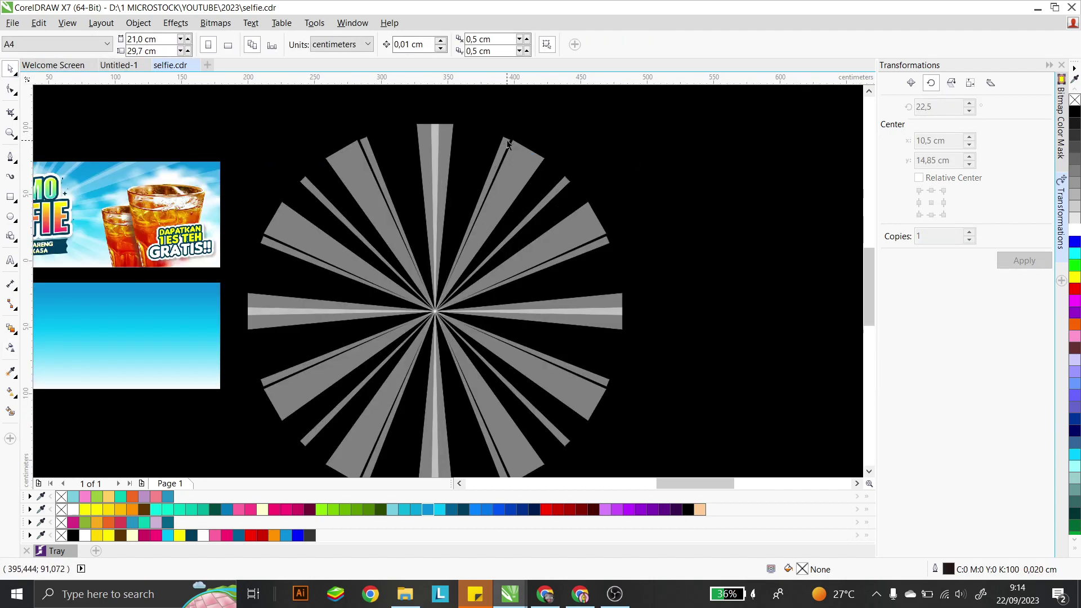
click(506, 145)
mouse_move(626, 121)
mouse_down()
mouse_move(636, 146)
mouse_move(625, 120)
mouse_up()
click(367, 260)
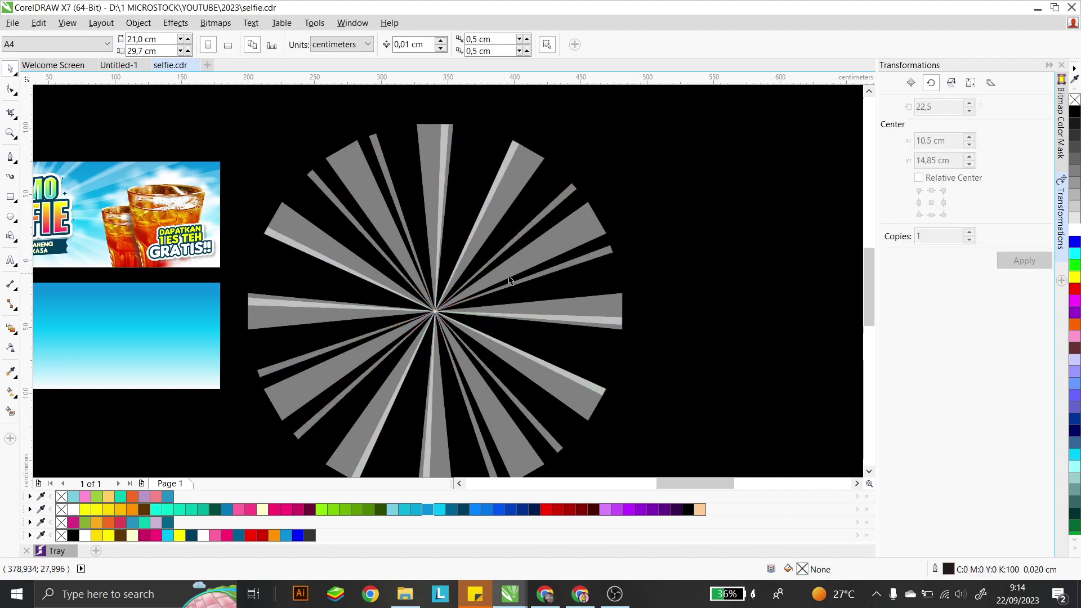
- Try adding a duplicate of the thin-ray group at a rotation of about 10.7° and undo it
scroll(576, 294, down, 2)
scroll(487, 252, up, 2)
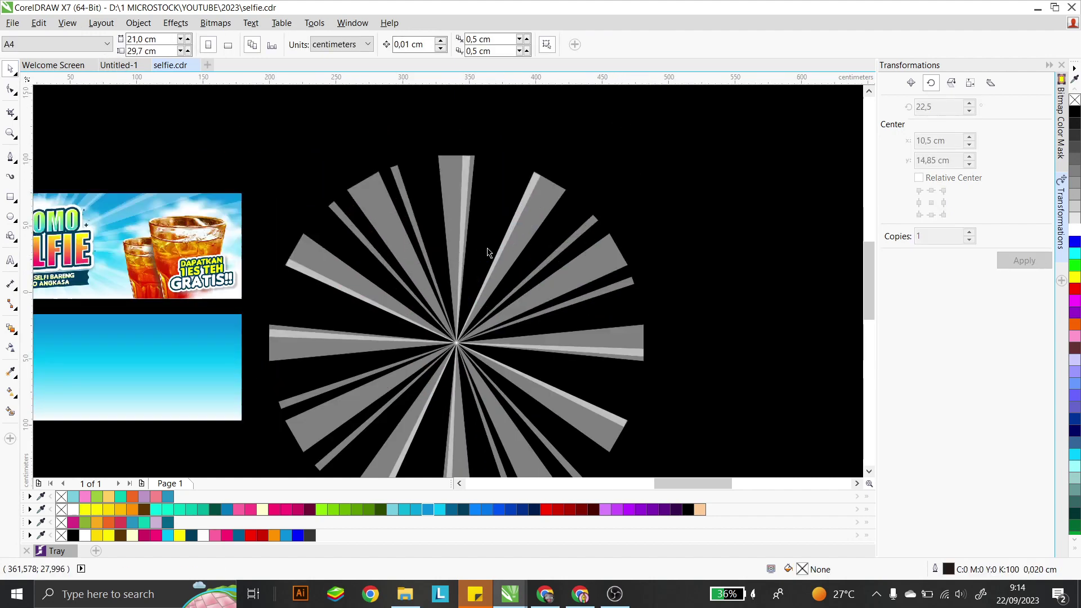
click(471, 178)
drag(646, 152, 598, 134)
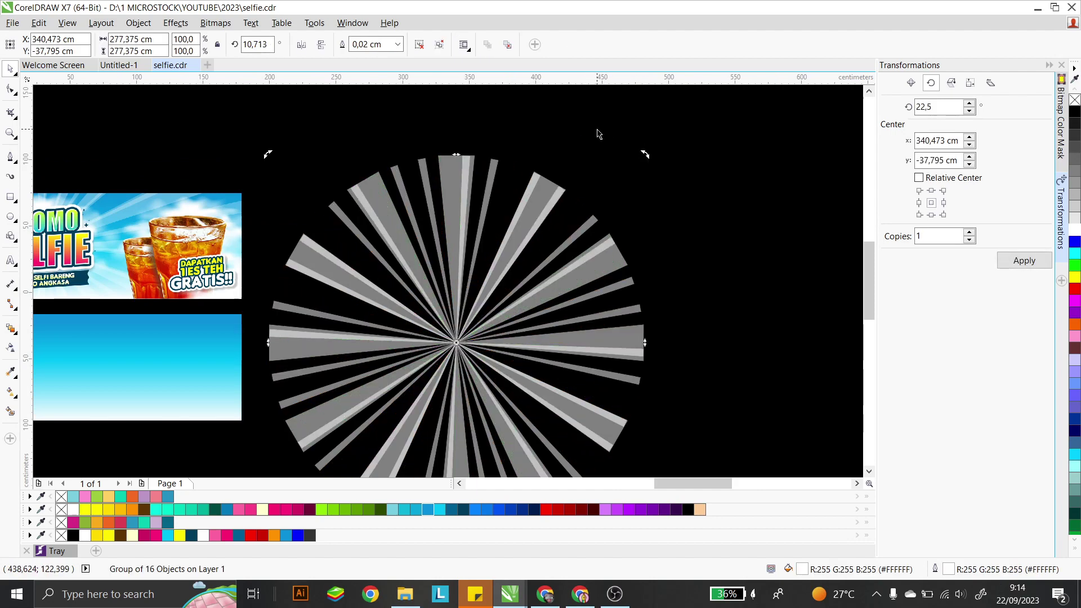
click(639, 206)
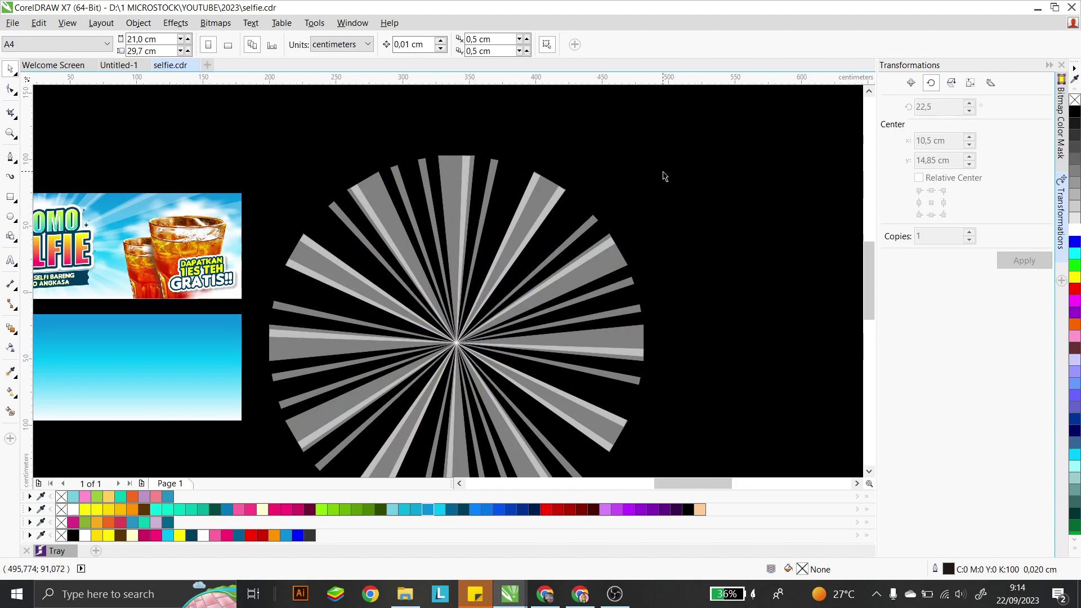
key(ctrl+z)
- Add a duplicate of the thin-ray group at a rotation of about 27.3° around the sunburst's centre
click(558, 225)
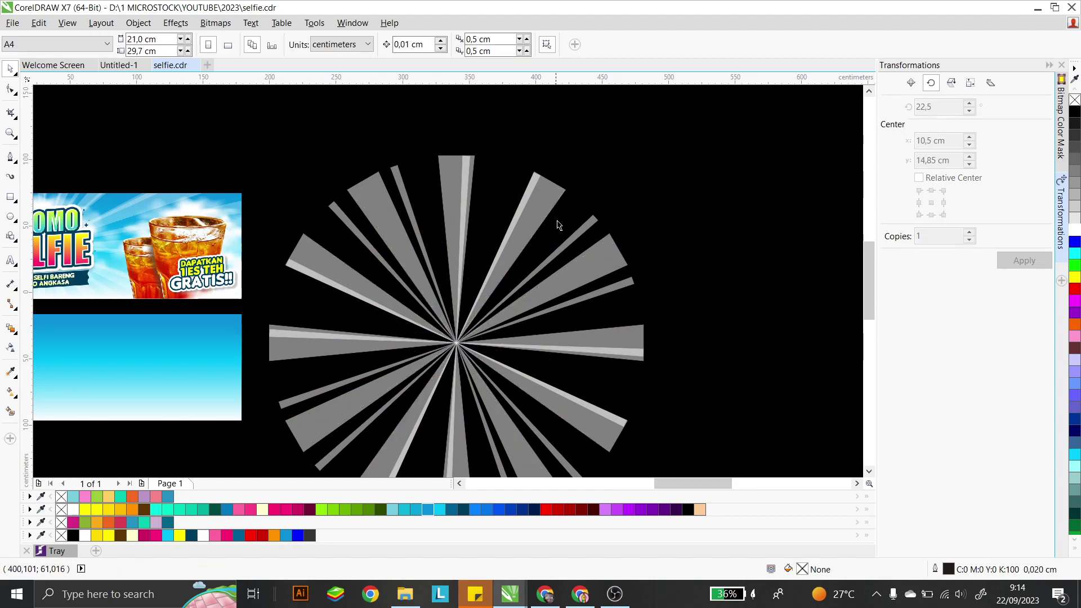
double_click(592, 235)
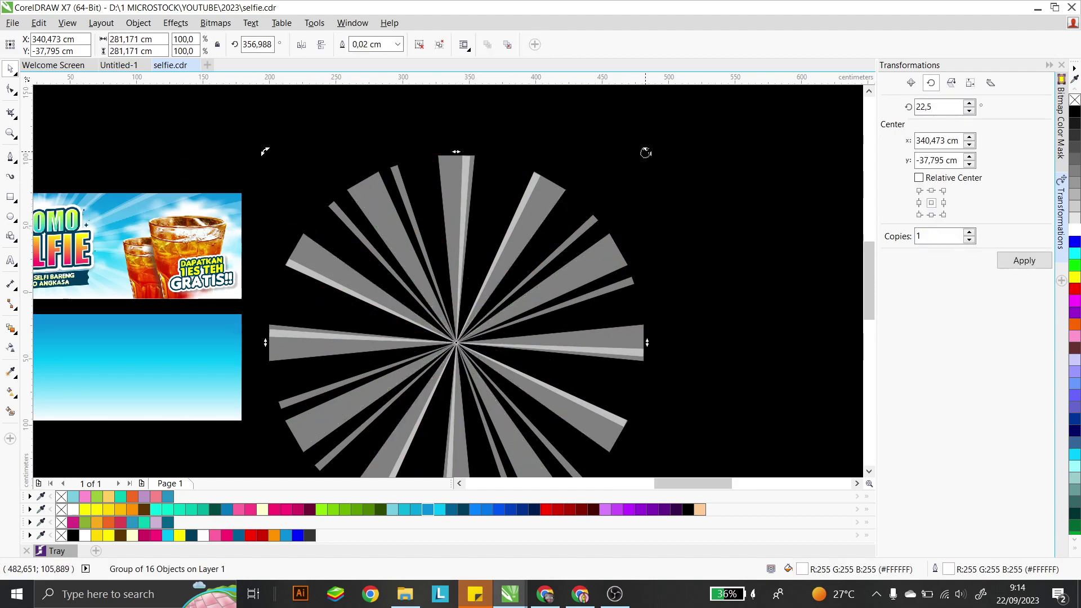
drag(645, 152, 513, 133)
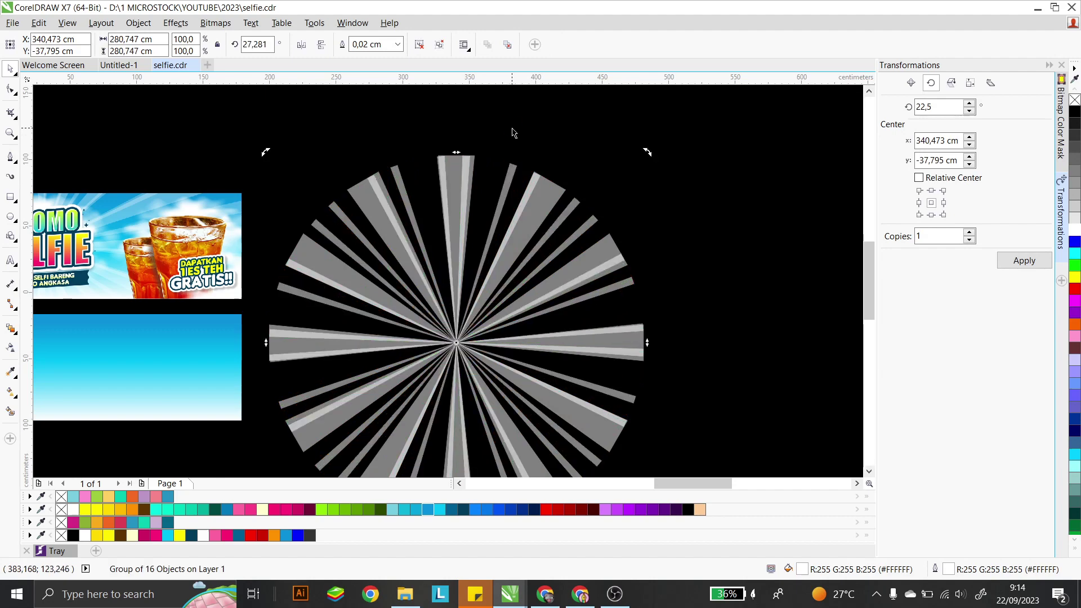
- Group the three overlapping sunburst ray groups into a single object
click(617, 176)
scroll(617, 176, down, 2)
drag(661, 376, 439, 142)
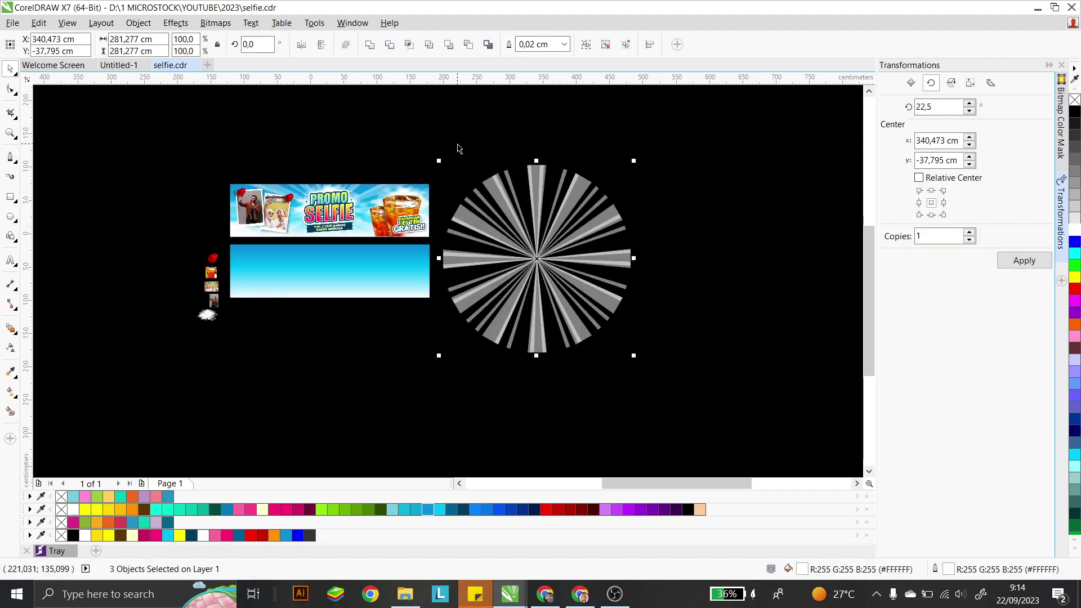
key(ctrl+g)
drag(536, 260, 544, 281)
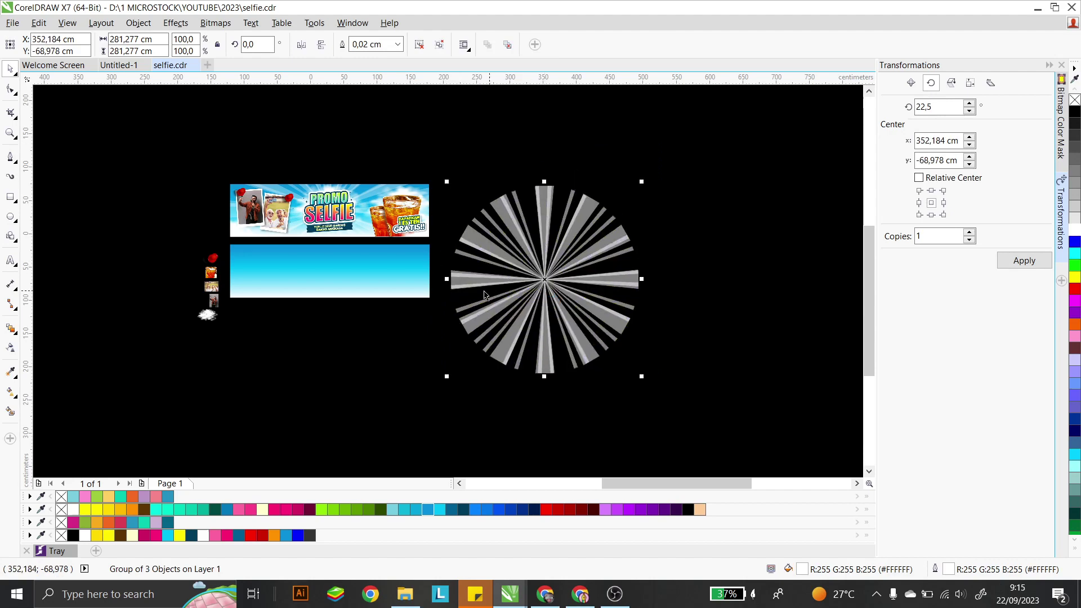
click(480, 245)
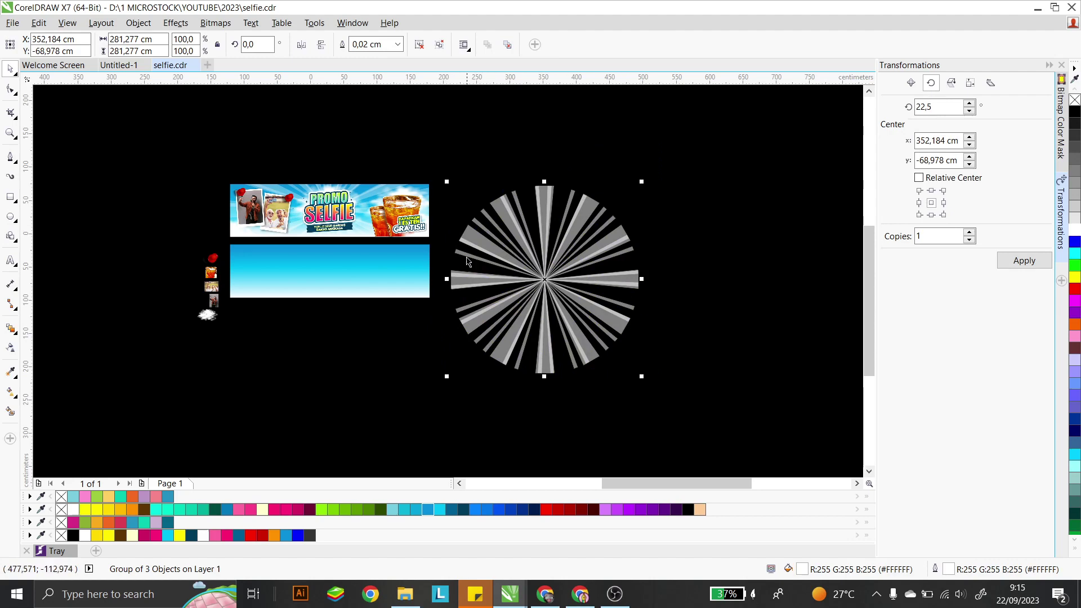
- Centre the sunburst group on the blue gradient rectangle and enlarge it from its centre to about 386 cm wide
scroll(316, 285, up, 2)
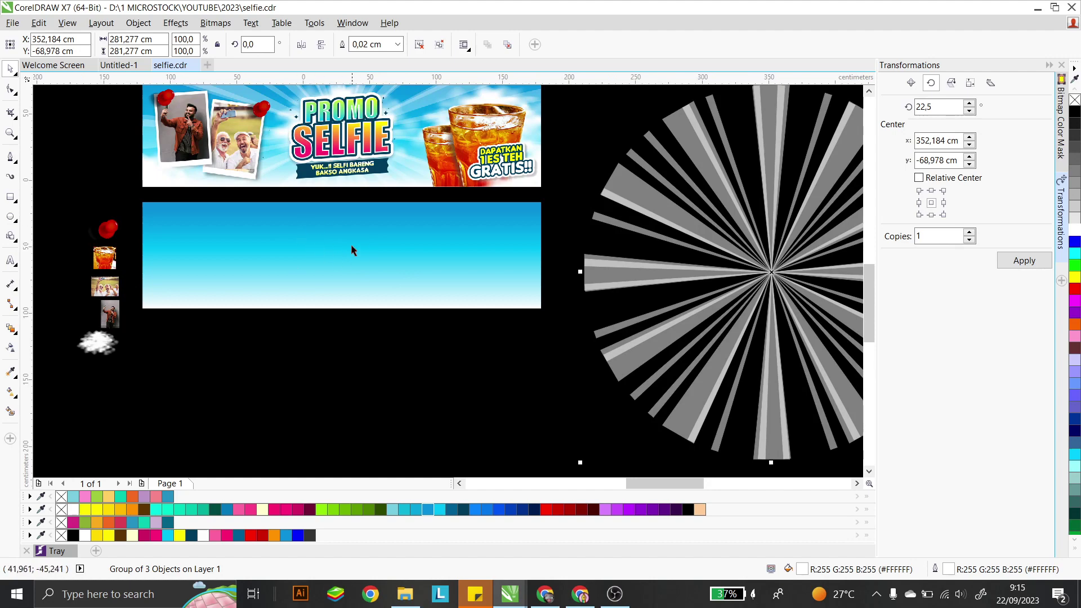
shift+click(359, 260)
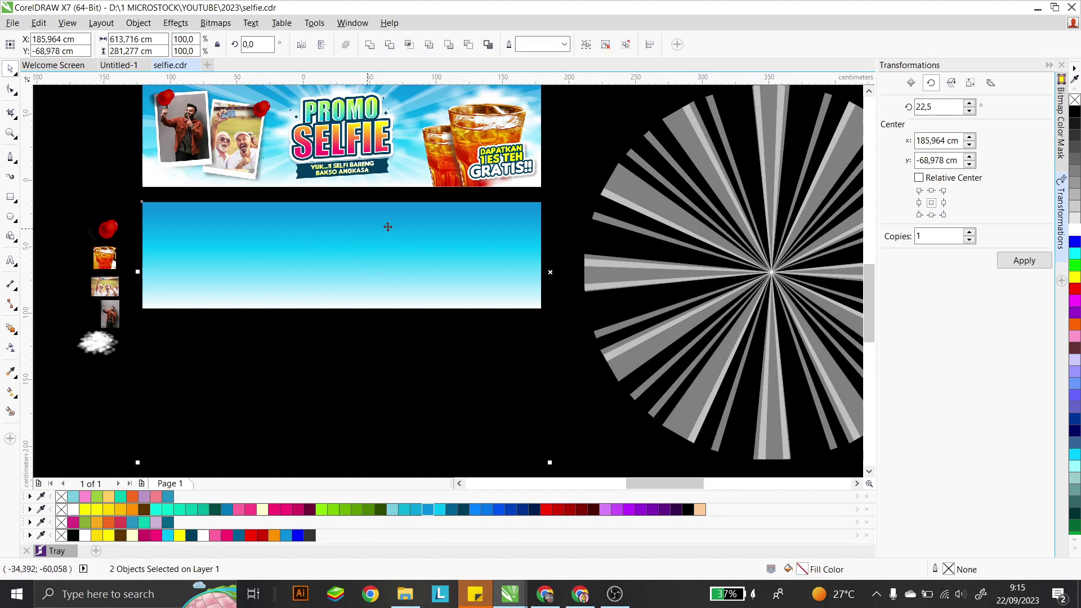
scroll(270, 258, down, 2)
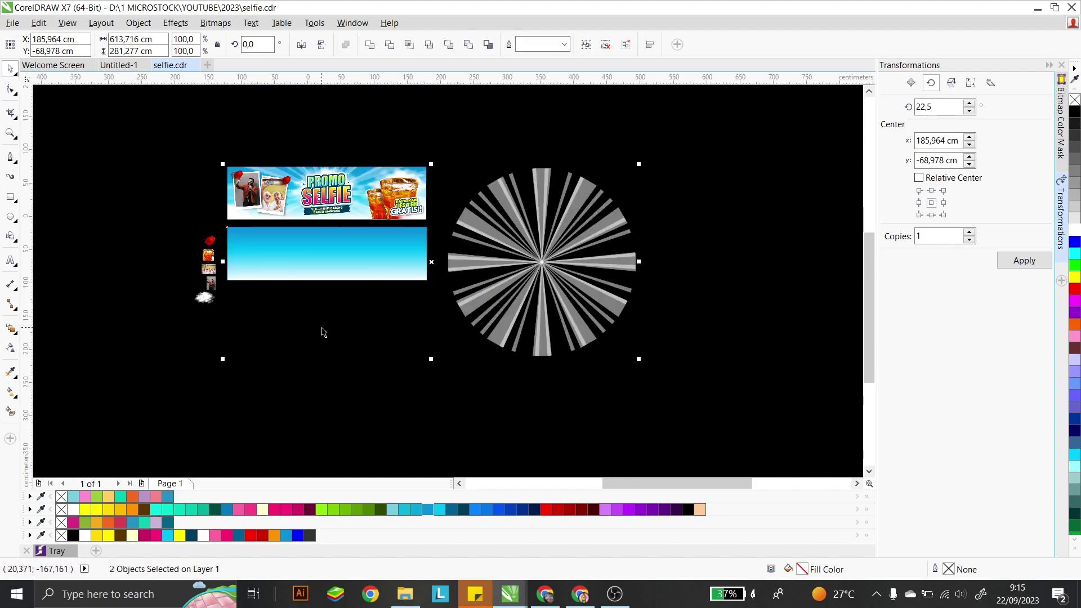
key(c)
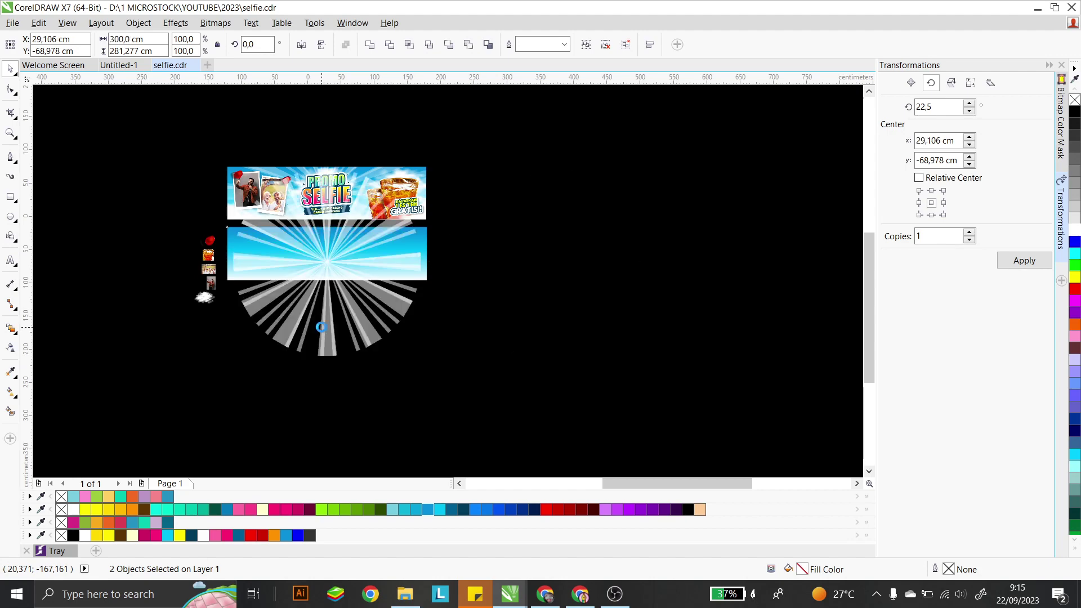
key(e)
key(Tab)
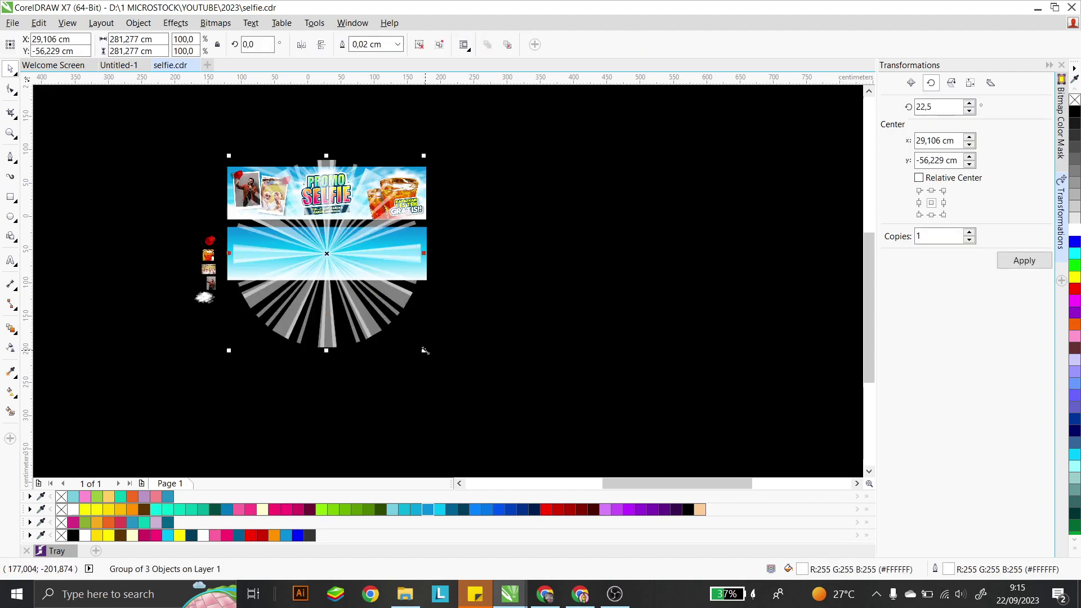
drag(425, 351, 469, 374)
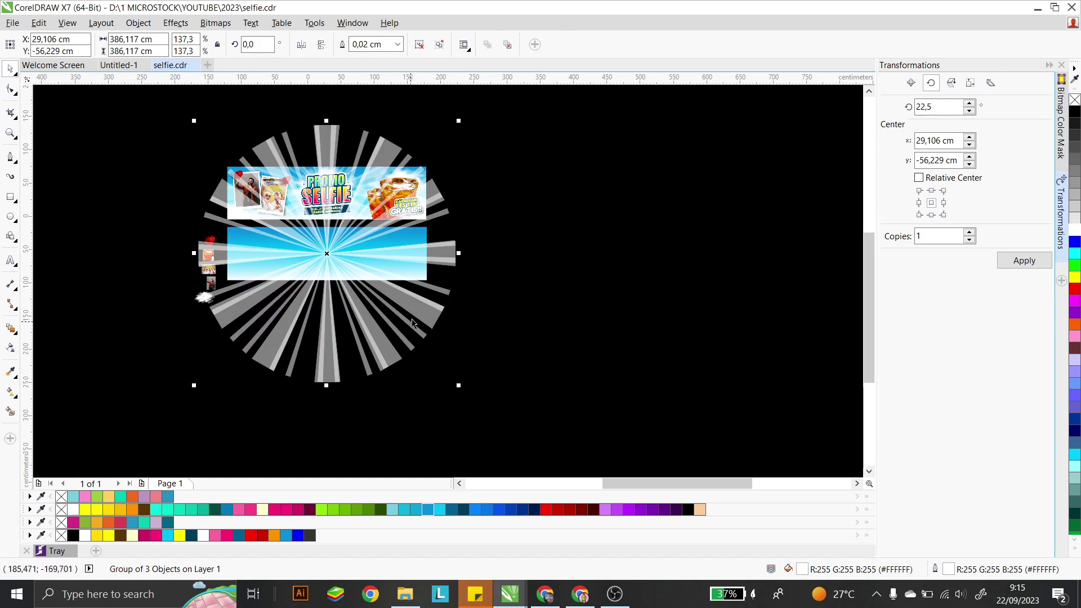
key(Escape)
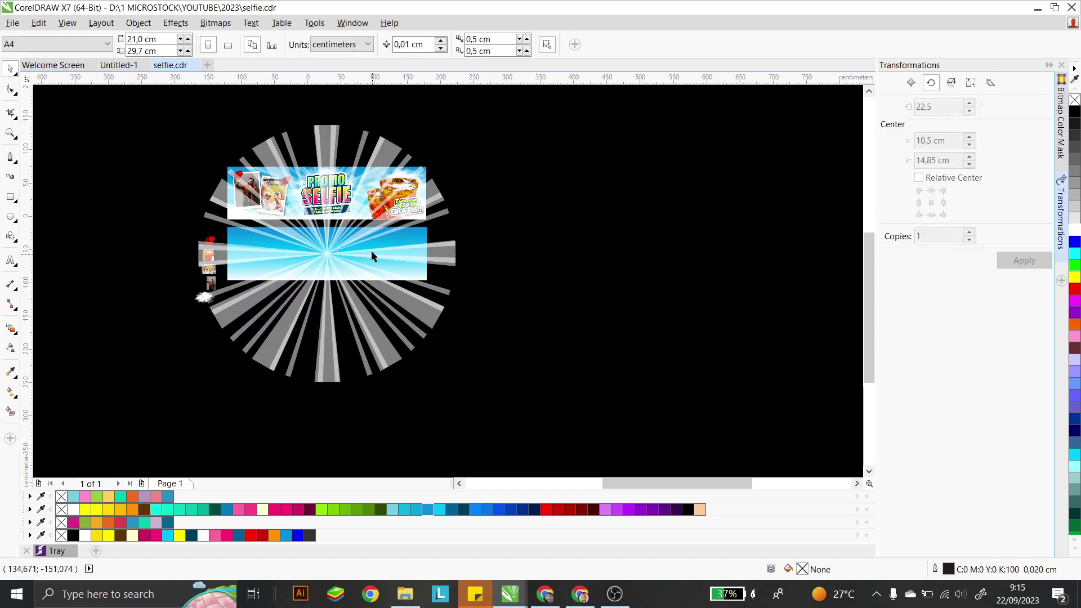
- Place the sunburst group inside the blue gradient rectangle with PowerClip
scroll(377, 248, up, 1)
click(471, 260)
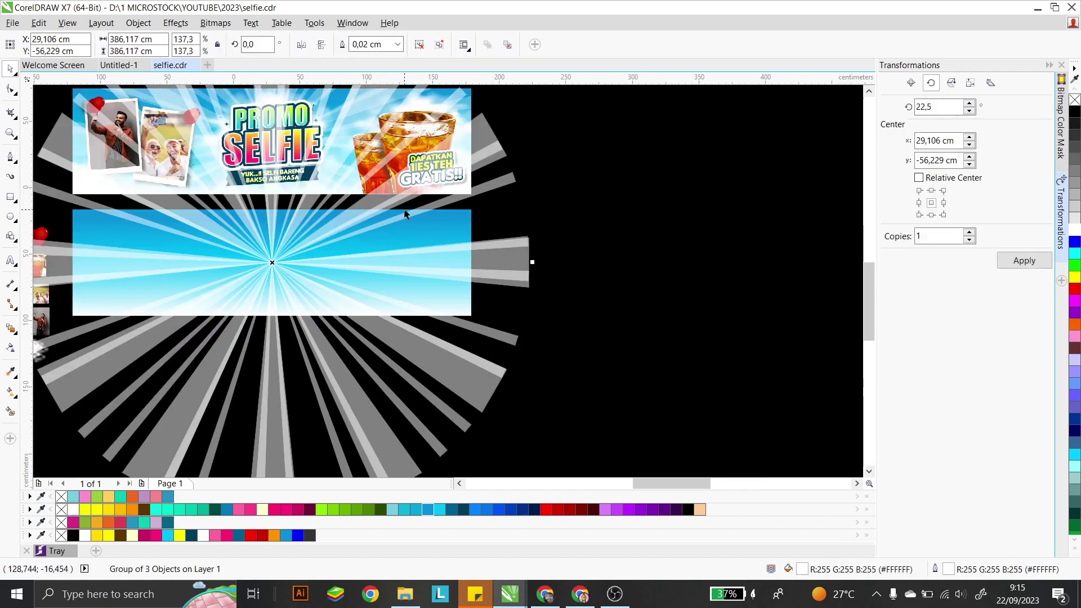
click(573, 236)
click(529, 262)
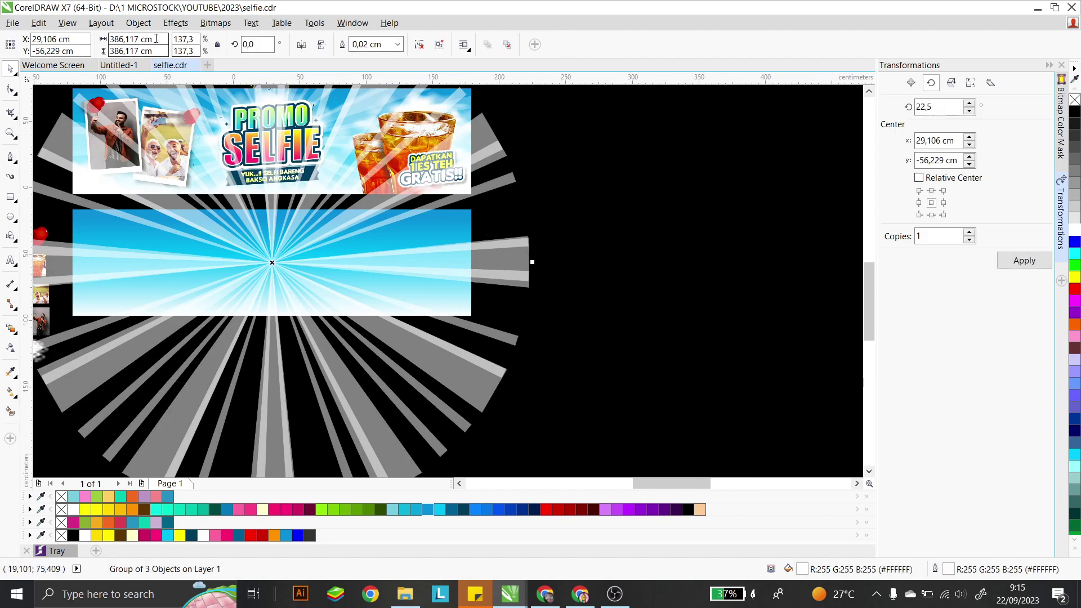
click(140, 23)
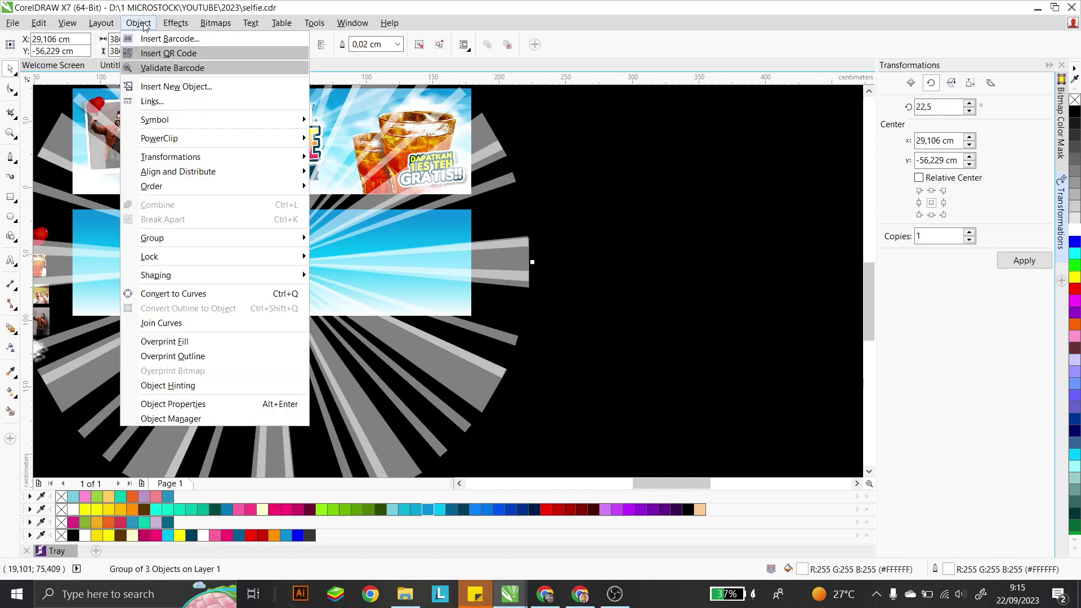
mouse_move(192, 146)
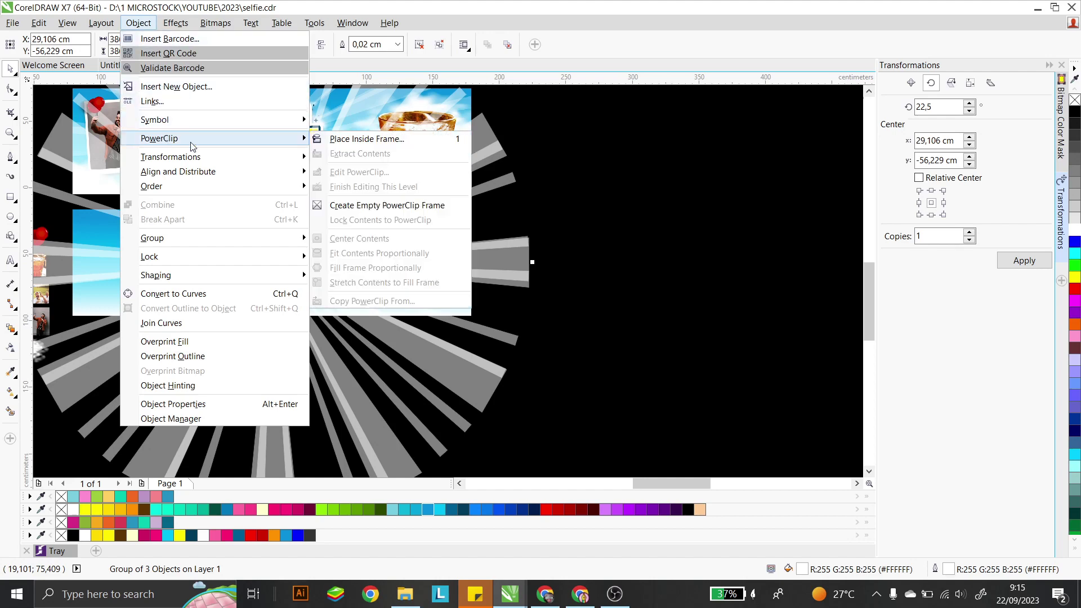
click(351, 145)
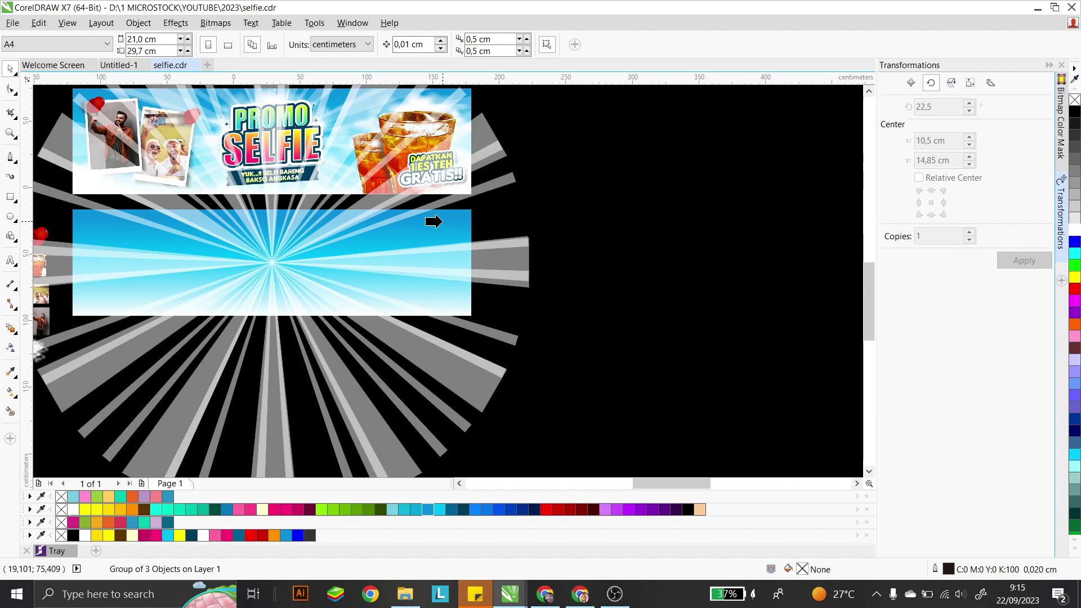
click(437, 227)
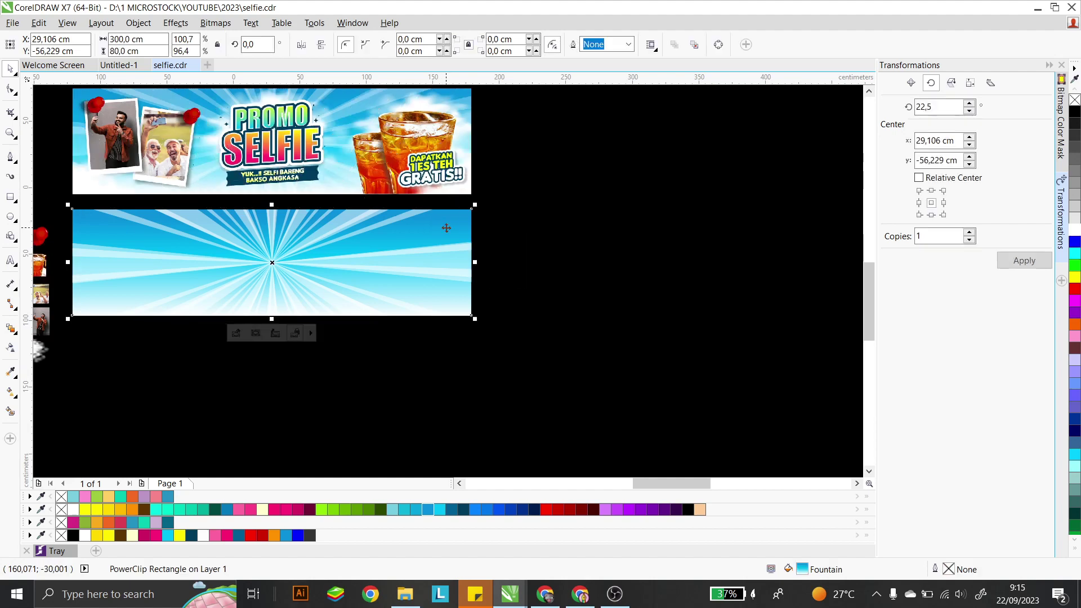
key(Escape)
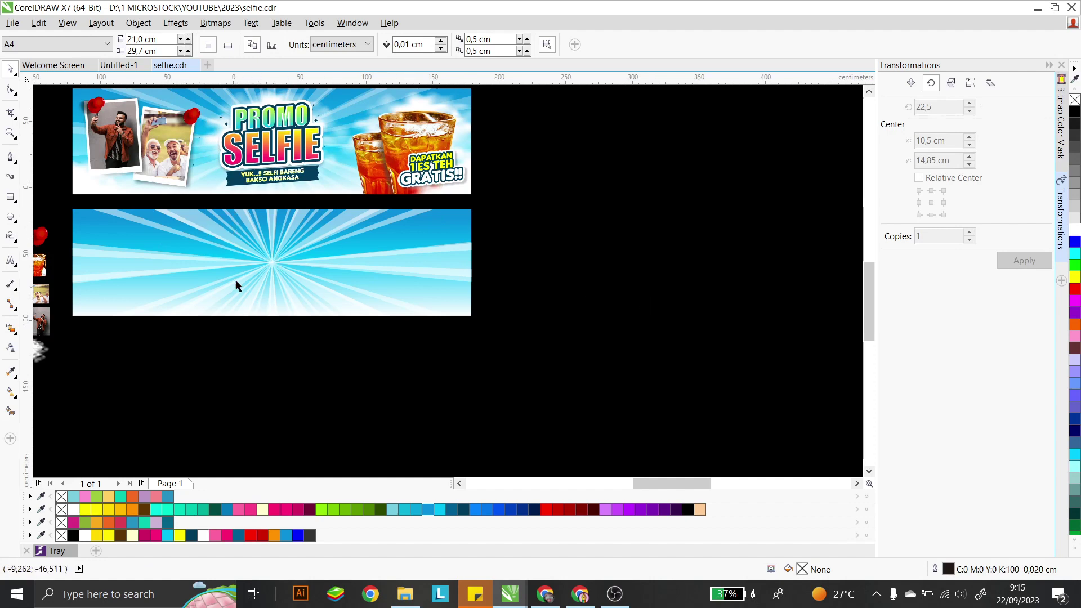
- Extract the sunburst group from the gradient rectangle's PowerClip frame
click(336, 257)
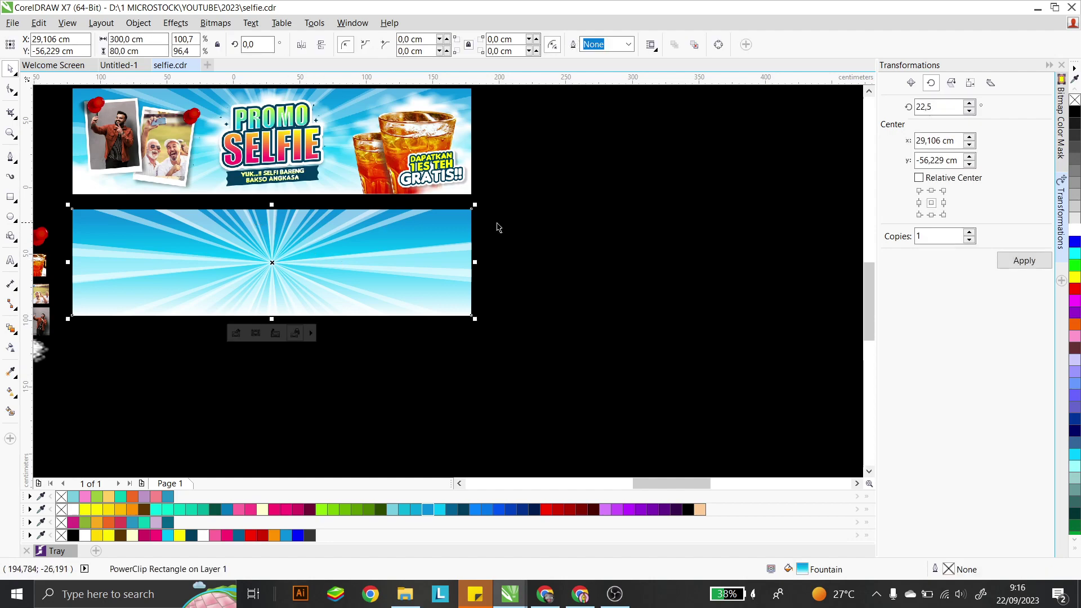
key(ctrl+e)
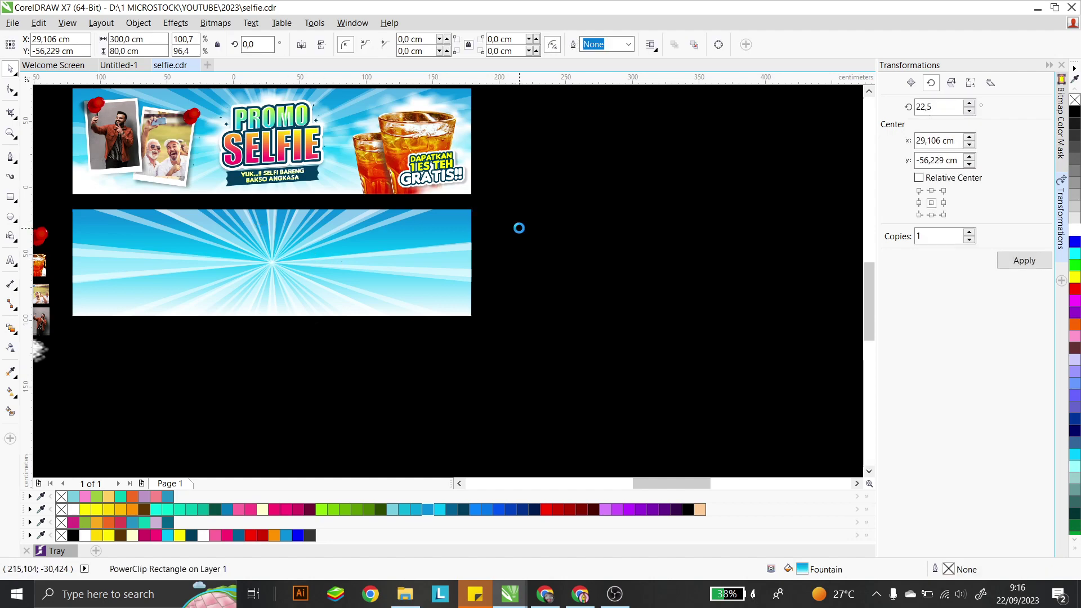
click(552, 244)
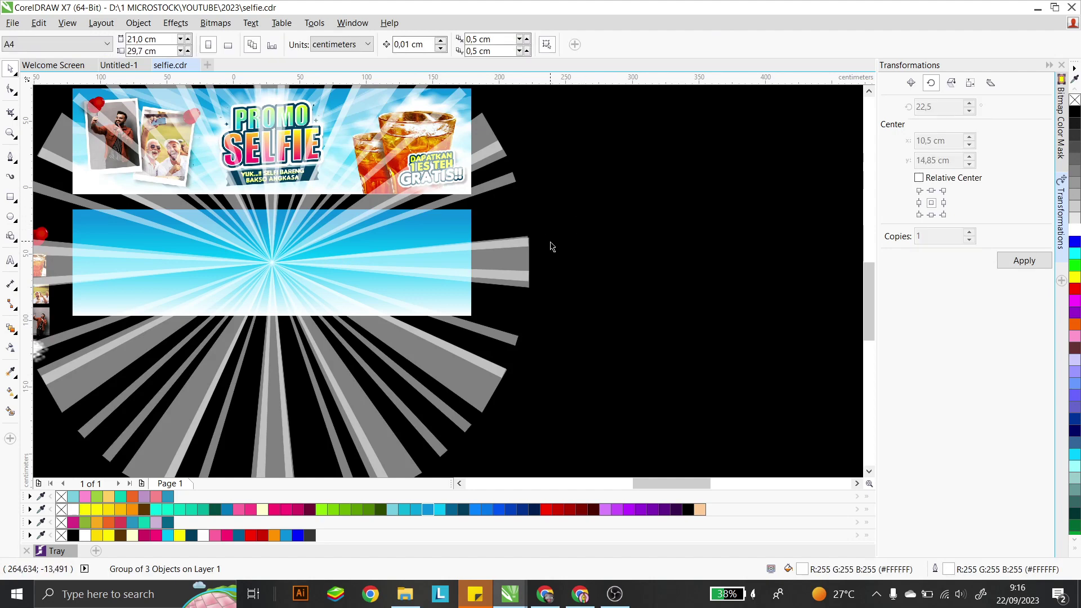
- Set the uniform transparency of the whole sunburst group to 68
click(458, 272)
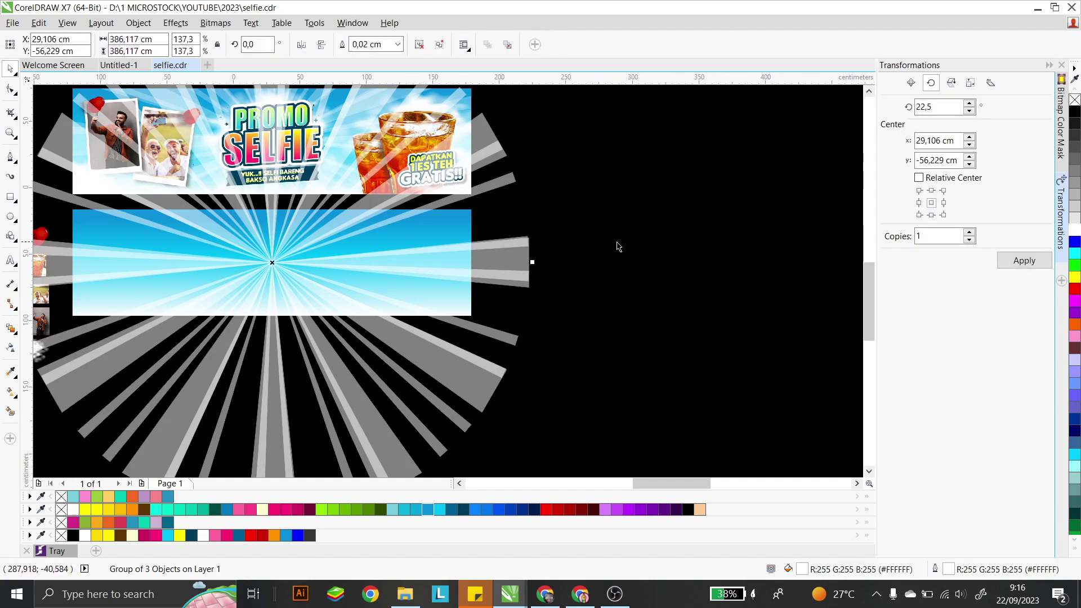
click(9, 349)
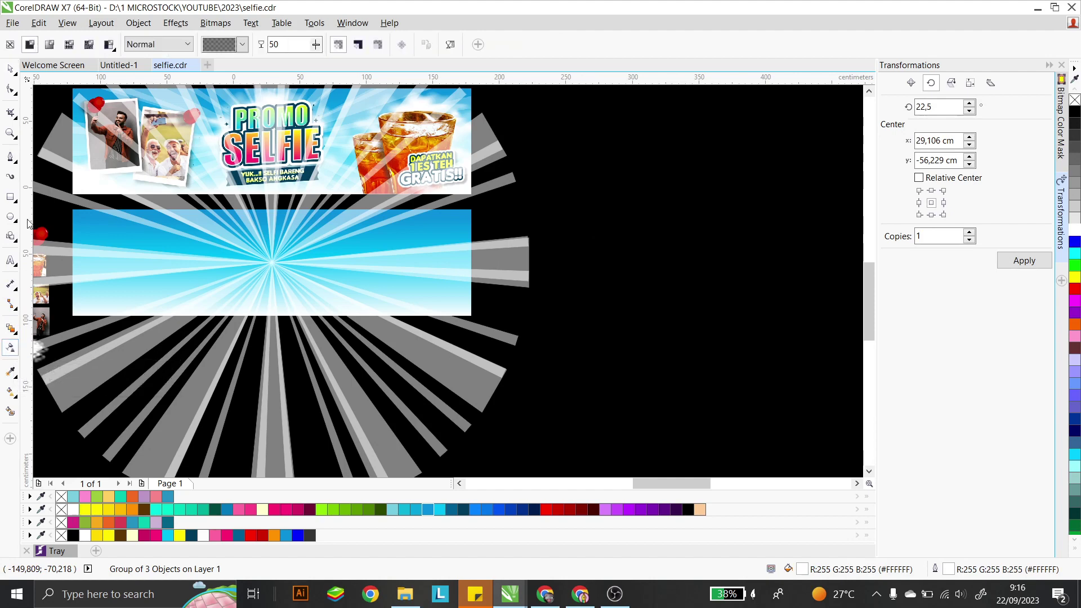
double_click(282, 44)
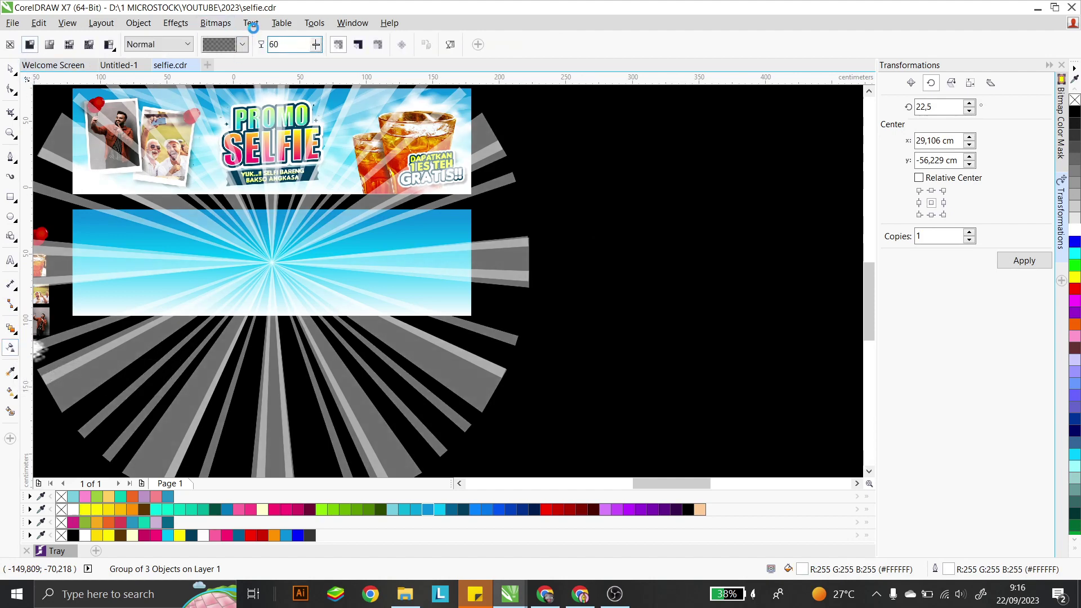
key(Up)
key(Up)
key(Up)
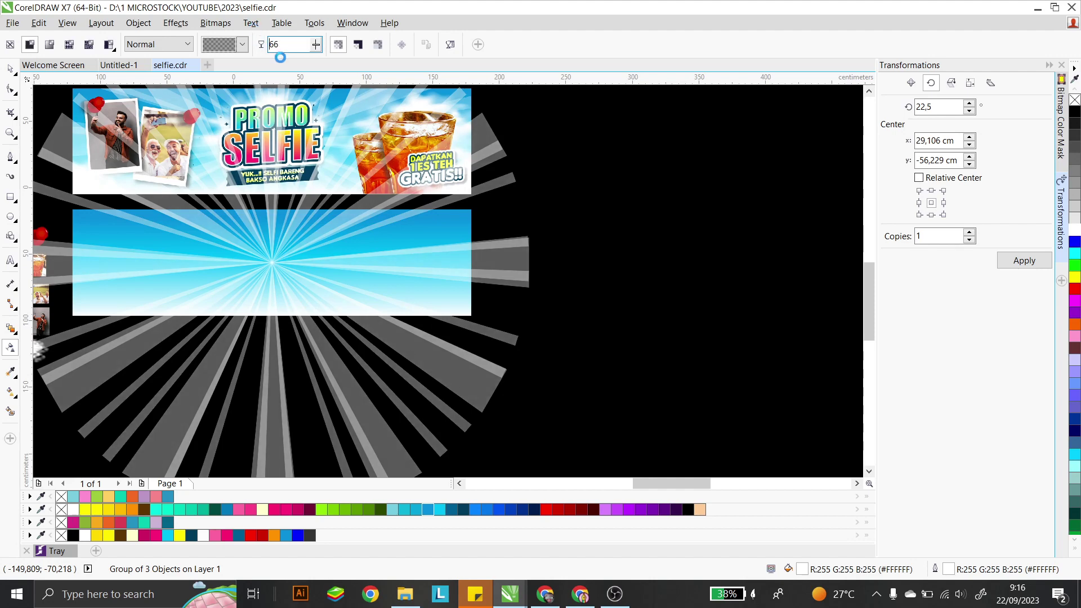
key(Up)
key(Up)
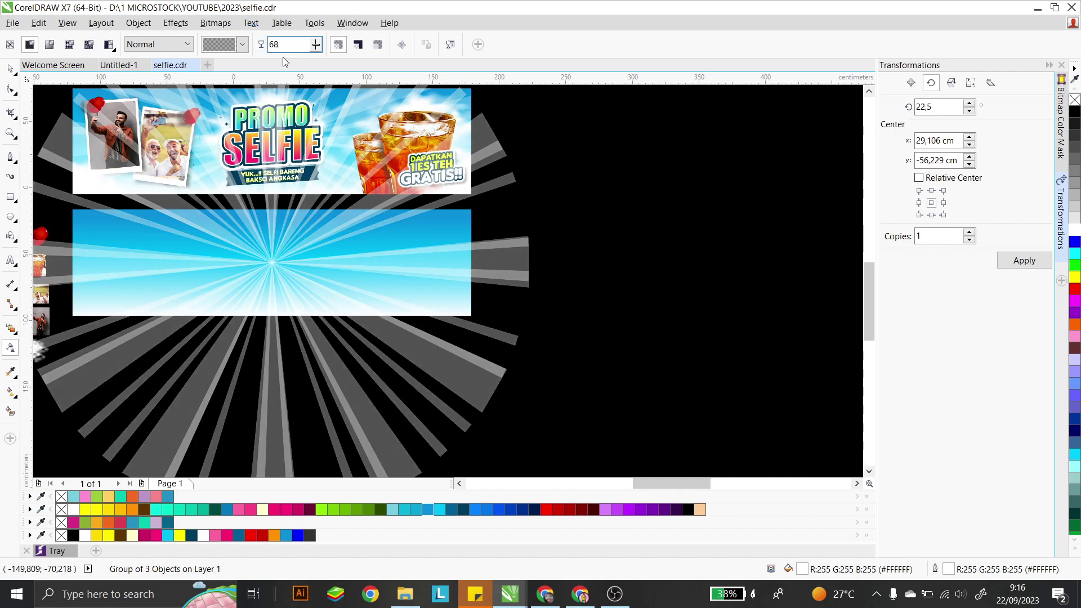
click(9, 68)
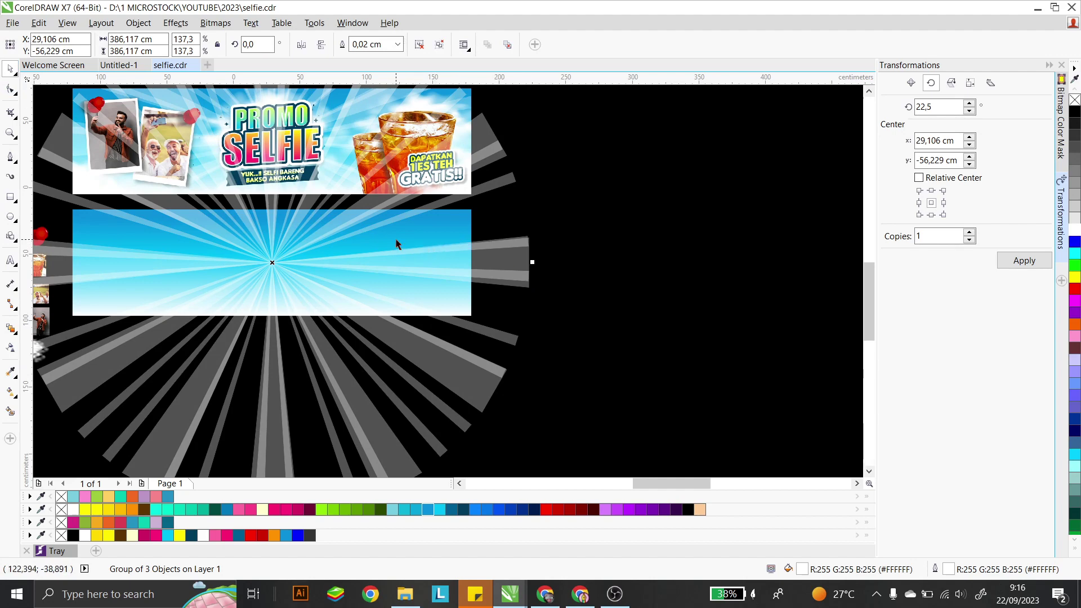
- PowerClip the more transparent sunburst group into the blue gradient rectangle
click(137, 23)
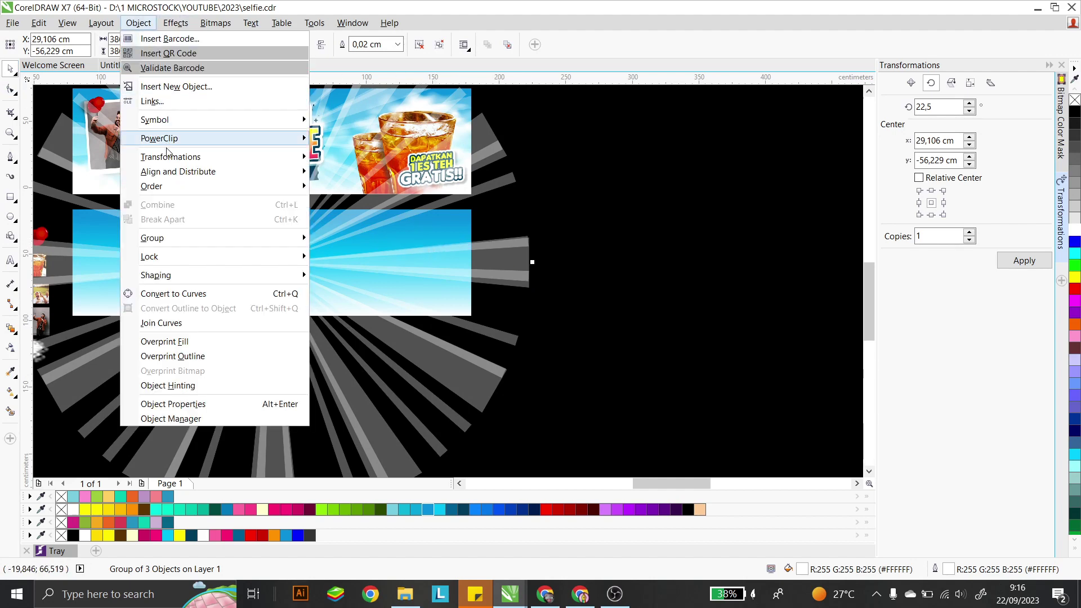
click(461, 224)
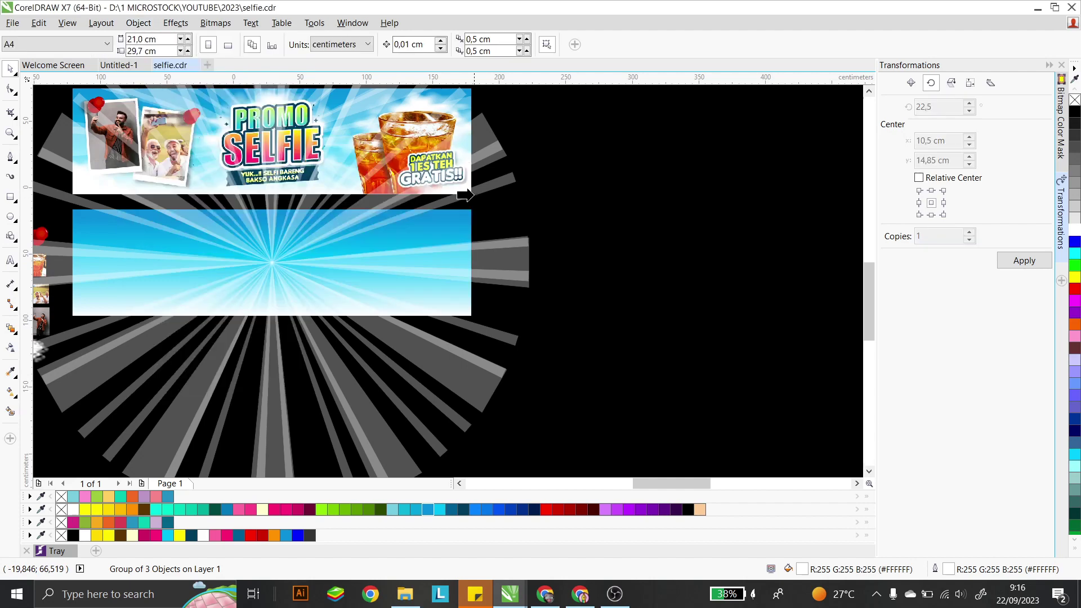
click(558, 241)
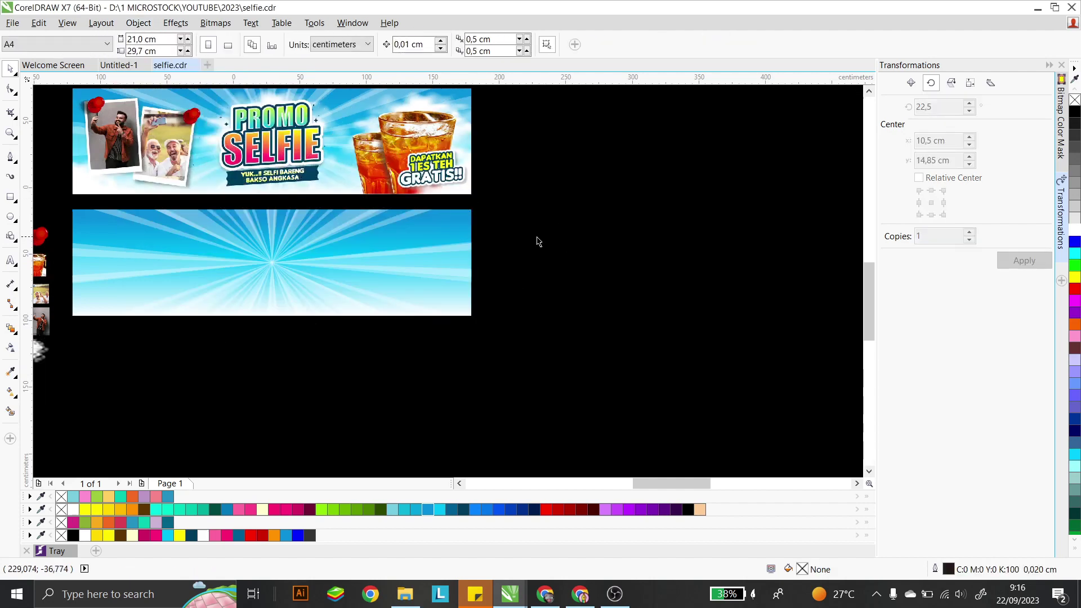
- Add the placeholder artistic text "dedeede" in the empty area below the sunburst banner
scroll(529, 235, down, 2)
scroll(346, 189, up, 2)
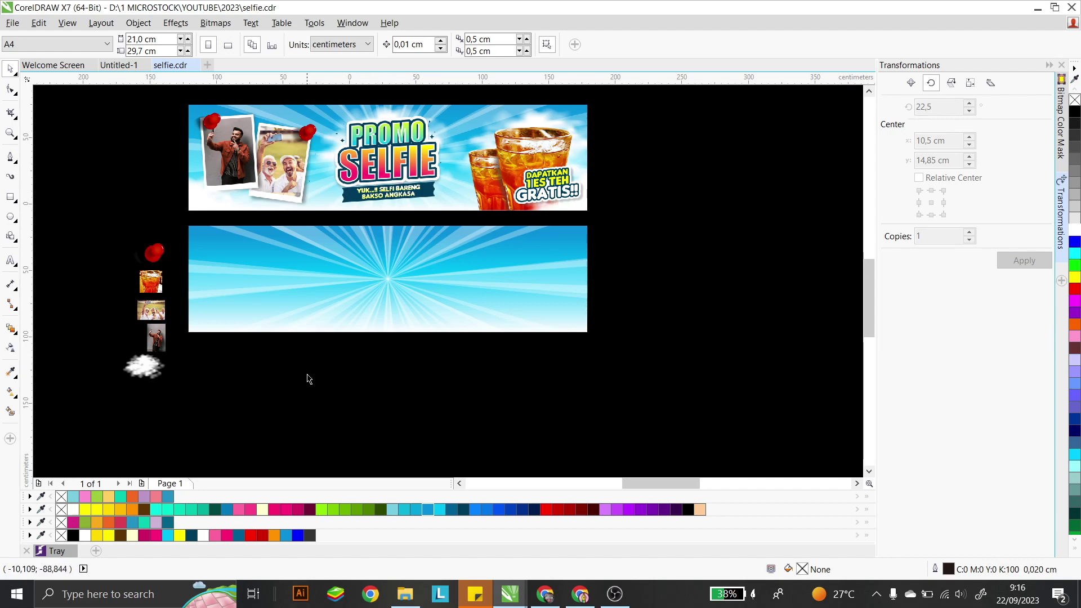
click(10, 262)
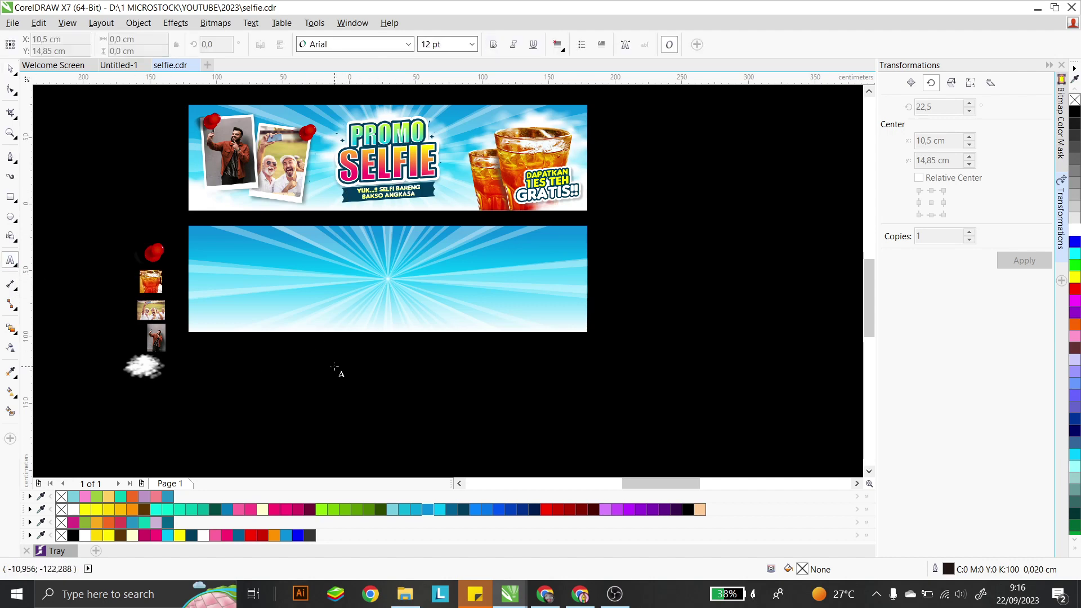
click(355, 364)
text(PROMO)
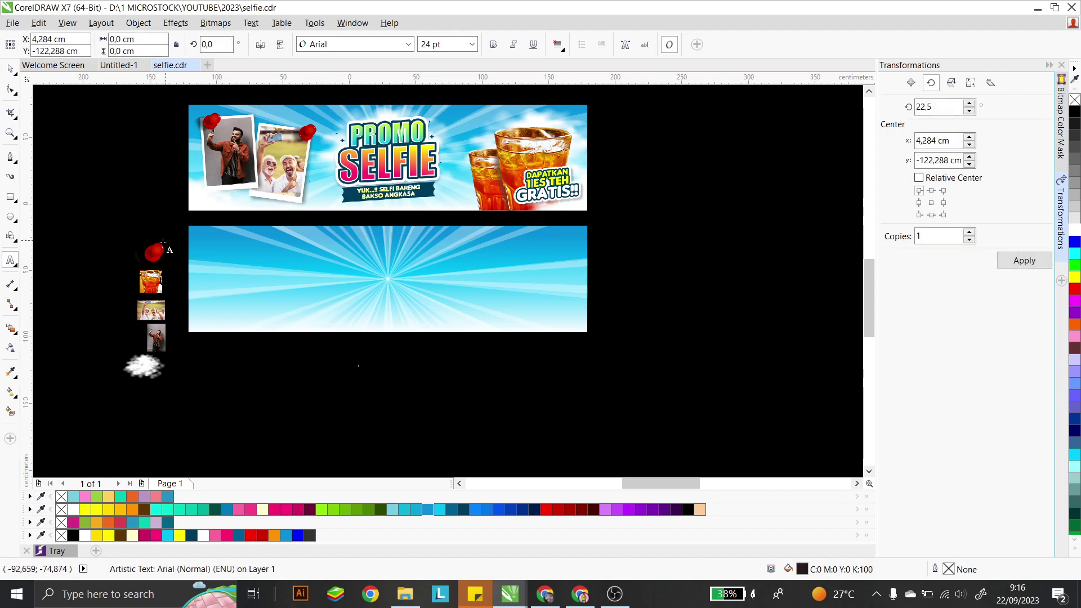
key(ctrl+space)
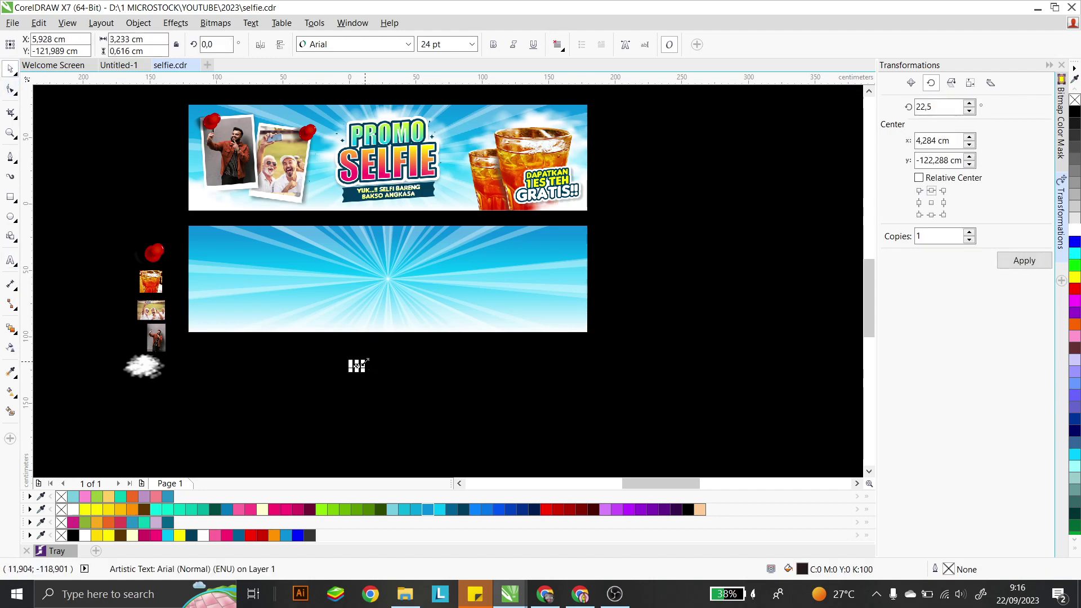
- Enlarge the placeholder text to about 46.7 cm wide and place it on the banner just above the sunburst's centre
drag(367, 359, 388, 279)
scroll(403, 99, up, 2)
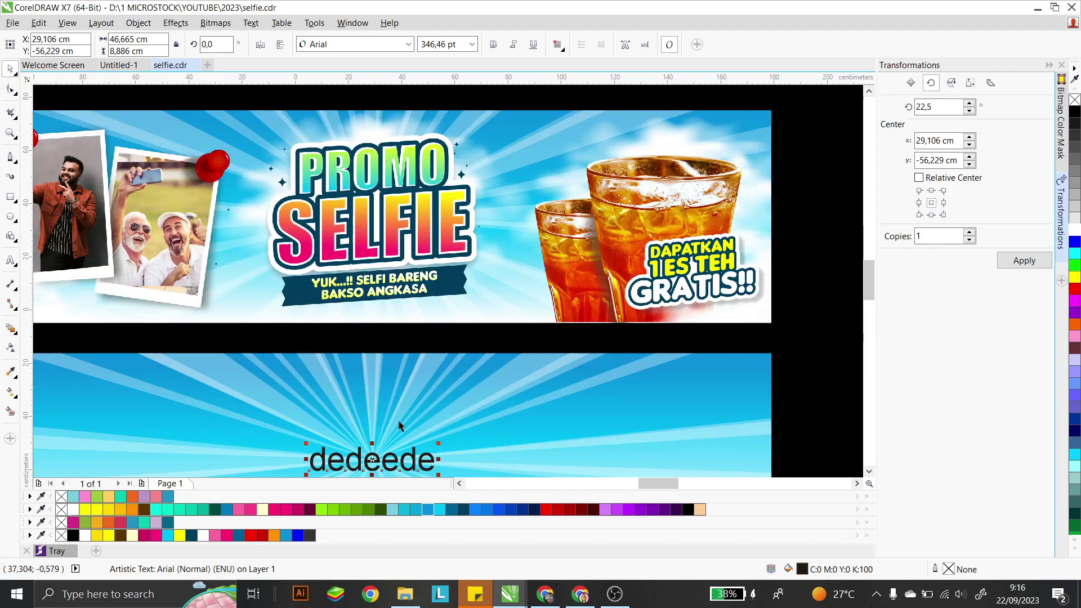
drag(395, 417, 396, 401)
- Replace the placeholder text on the banner with "PROMO" and "SELFIE" on two separate lines
double_click(395, 400)
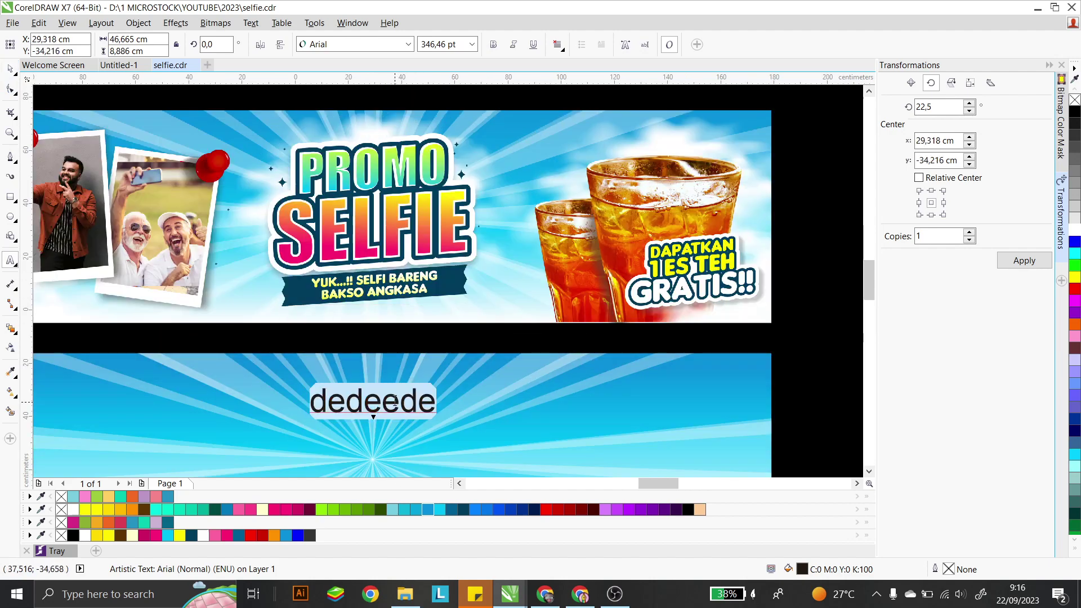
key(Caps_Lock)
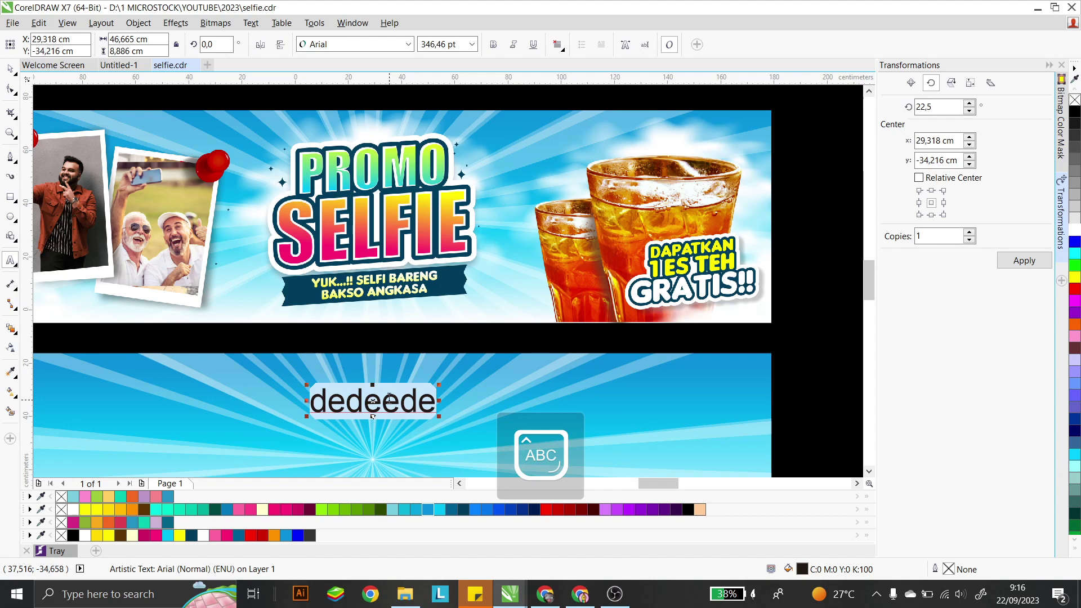
text(PROMO )
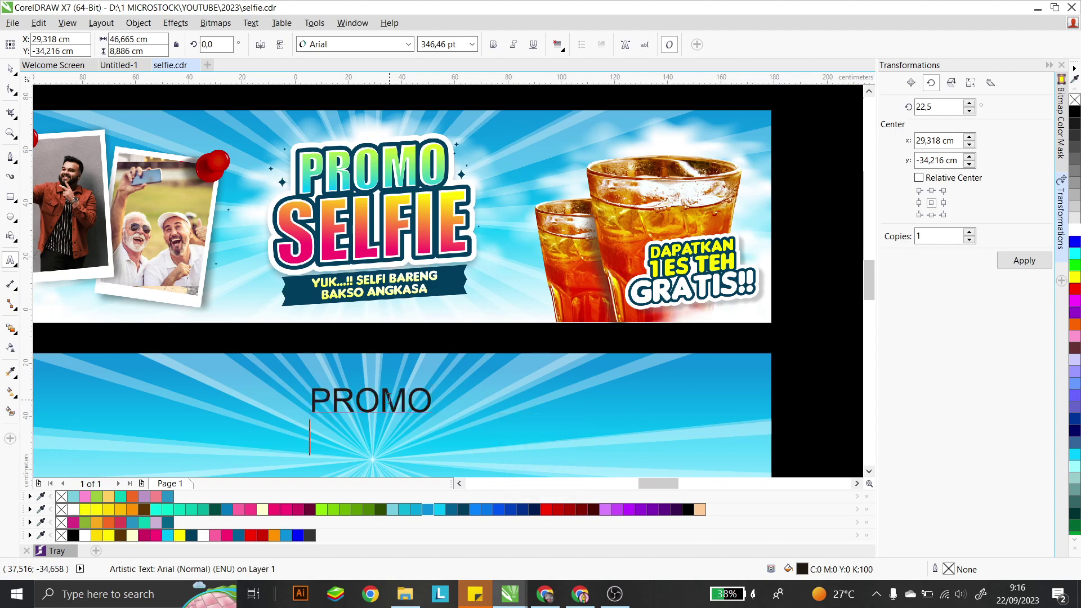
text(SELFIE)
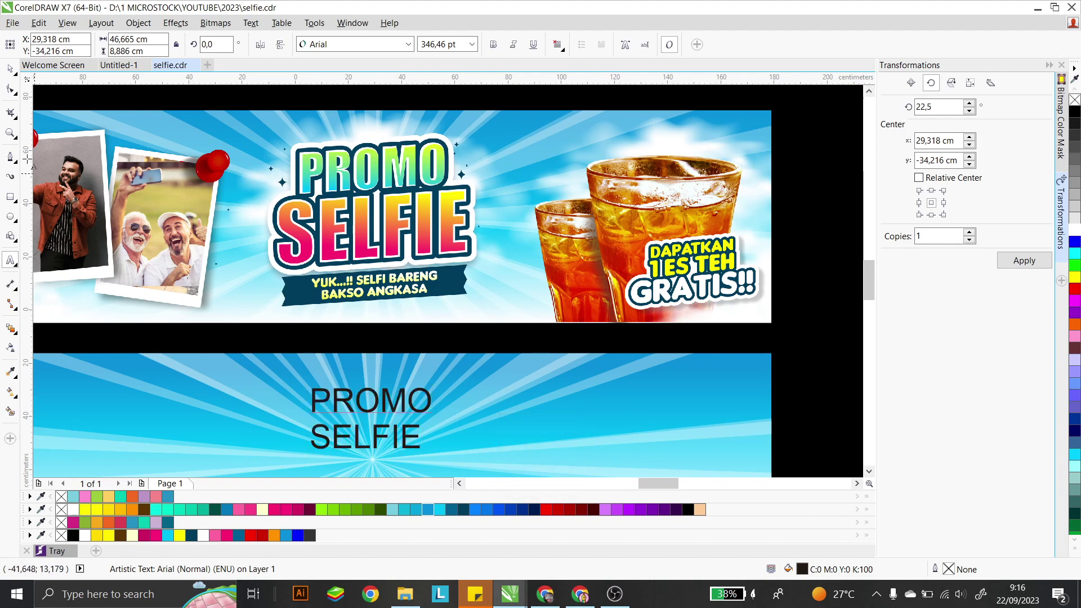
- Set the font of the two-line title text to Impact
click(9, 68)
click(408, 43)
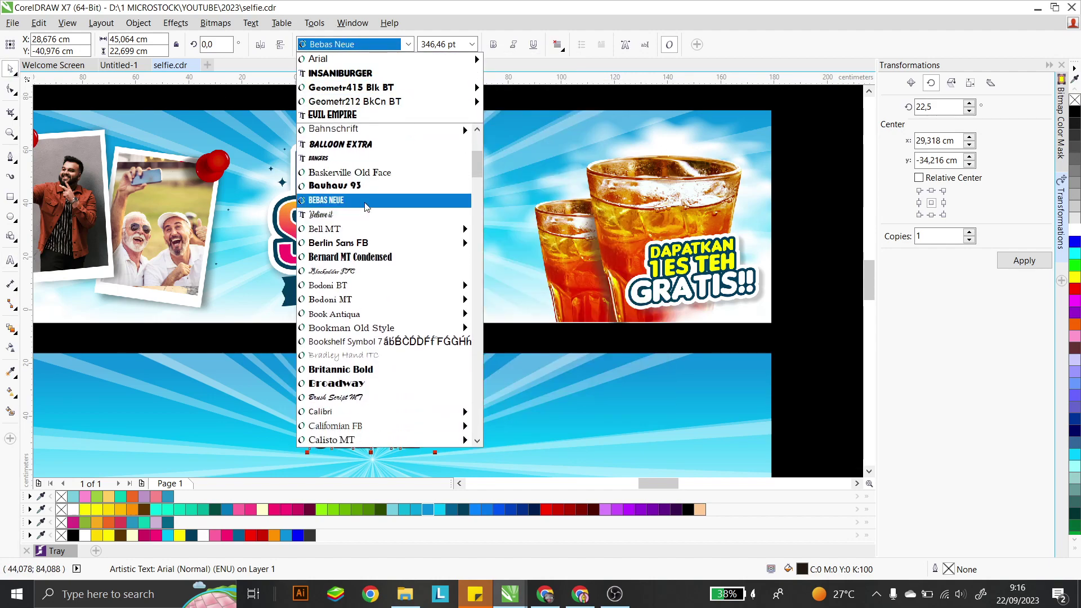
text(Impact)
key(Return)
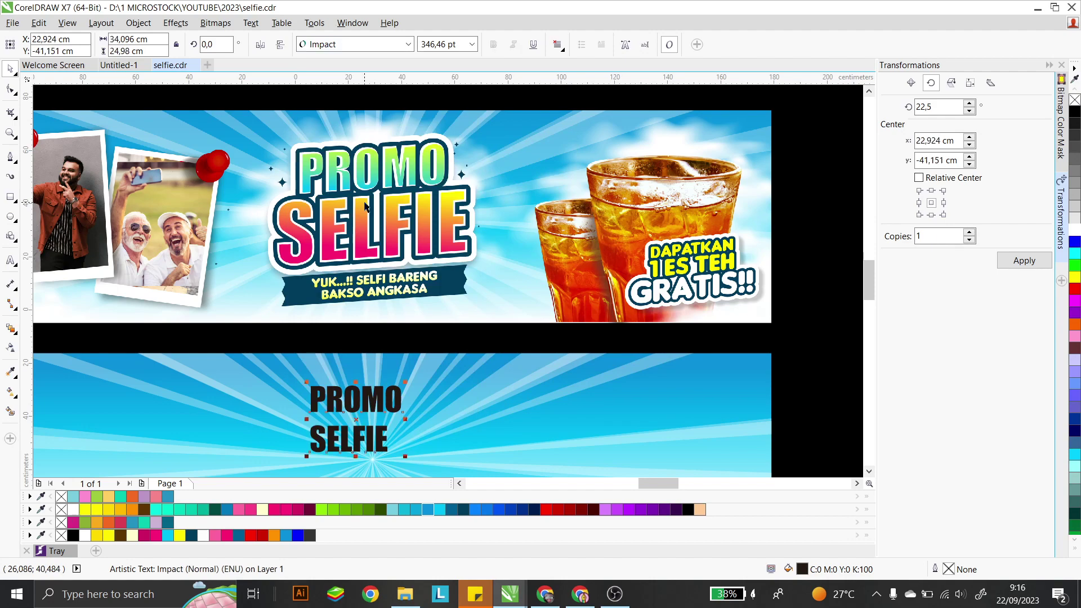
- Separate the title into two text objects and arrange a smaller PROMO above a larger SELFIE
click(415, 344)
click(398, 398)
scroll(398, 398, up, 2)
drag(403, 393, 367, 417)
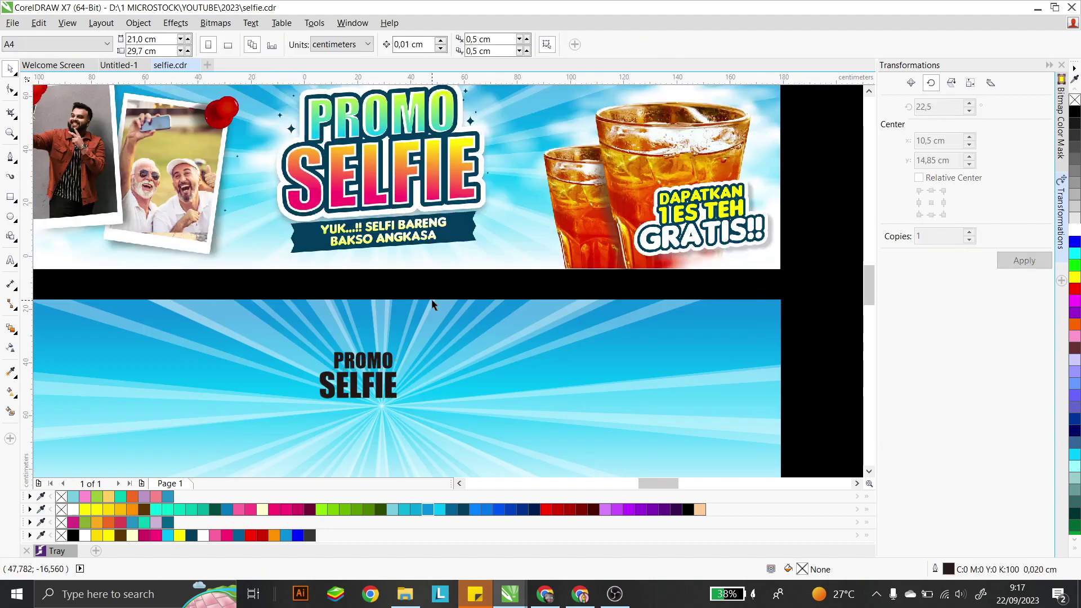
- Enlarge both title words together to about 88.6 cm wide and centre them horizontally on the sunburst banner
click(419, 278)
key(Escape)
drag(283, 432, 442, 335)
key(c)
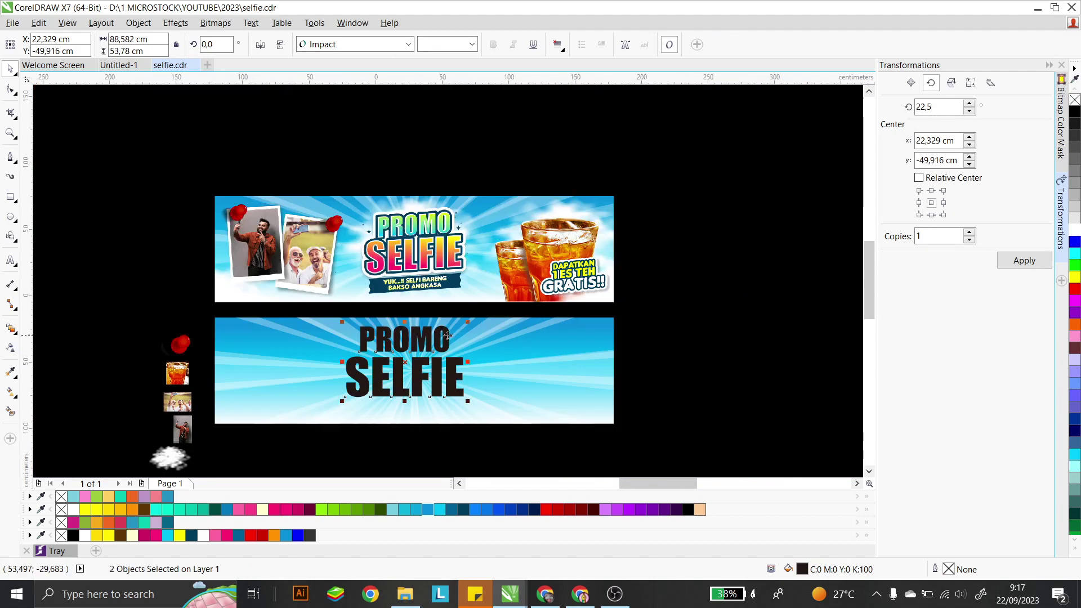
scroll(449, 327, down, 2)
shift+click(500, 340)
key(c)
- Move the word PROMO slightly down, closer to SELFIE, keeping it centred above it
click(450, 340)
scroll(447, 337, up, 2)
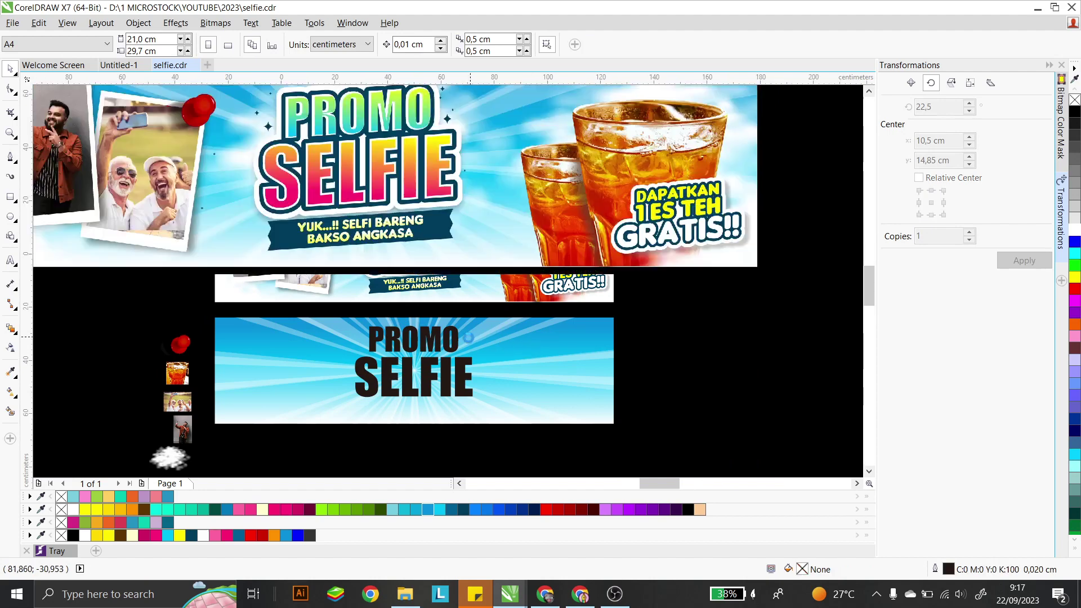
drag(444, 334, 445, 338)
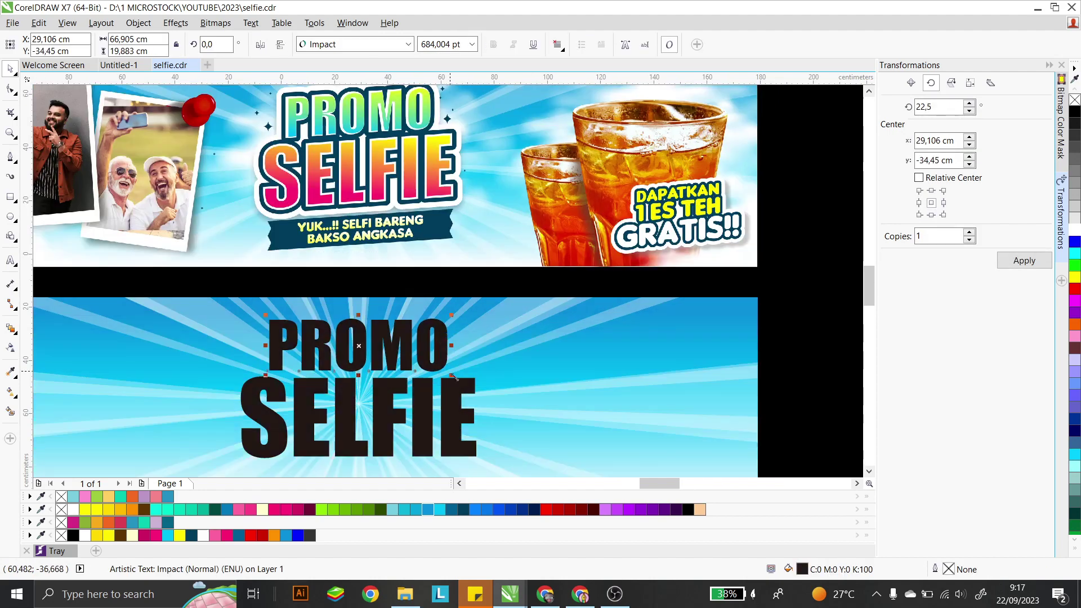
- Fill both title words with white and give them a dark blue #003C5C outline
click(1075, 220)
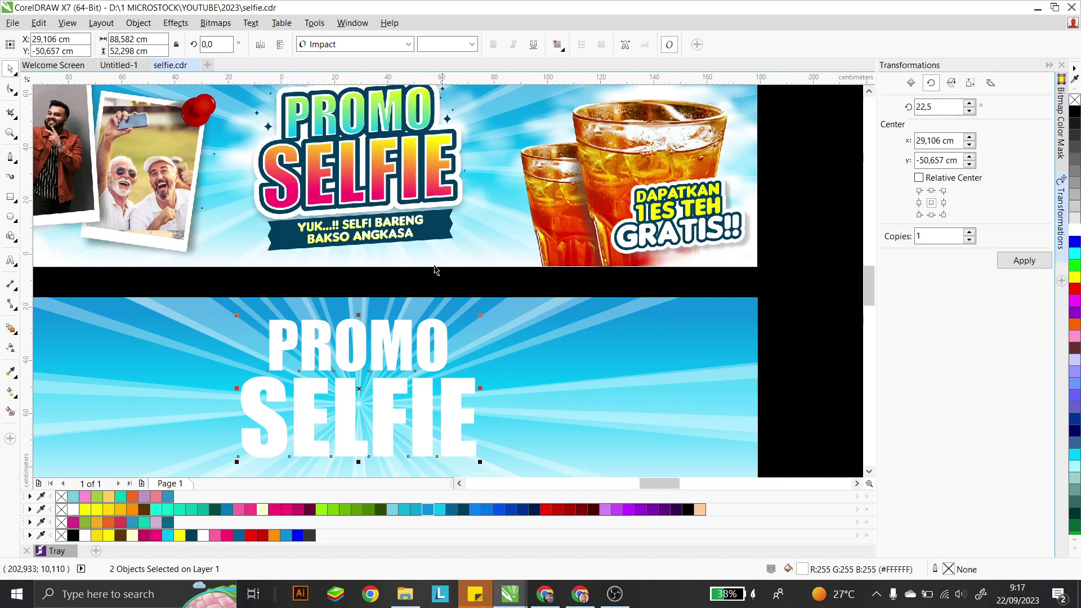
right_click(462, 507)
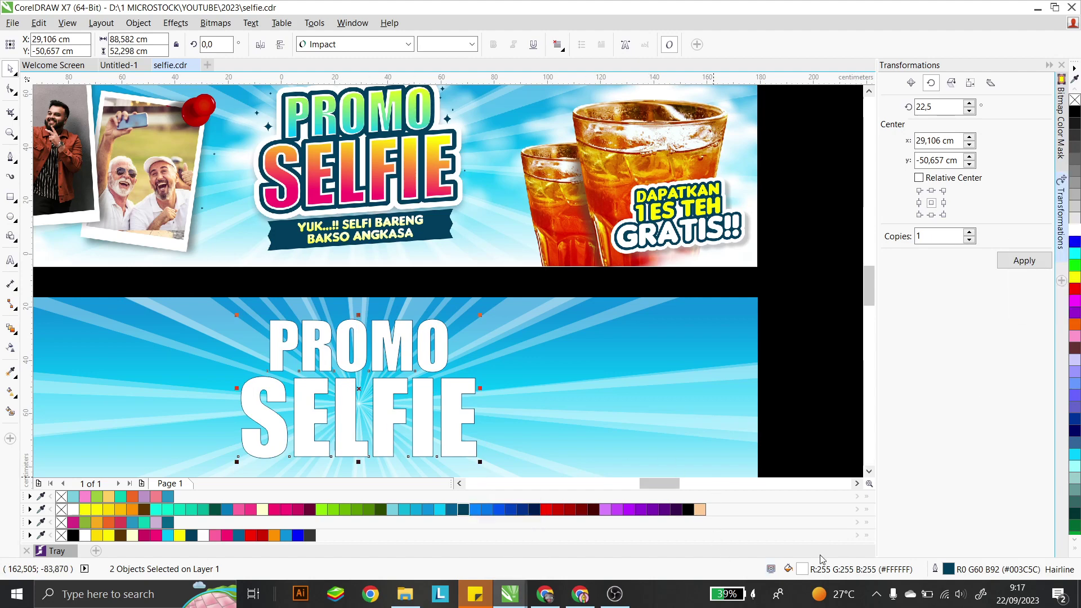
- Set the title outline to 1.0 cm with round corners and round line caps, placed behind the fill and scaling with the object
double_click(948, 569)
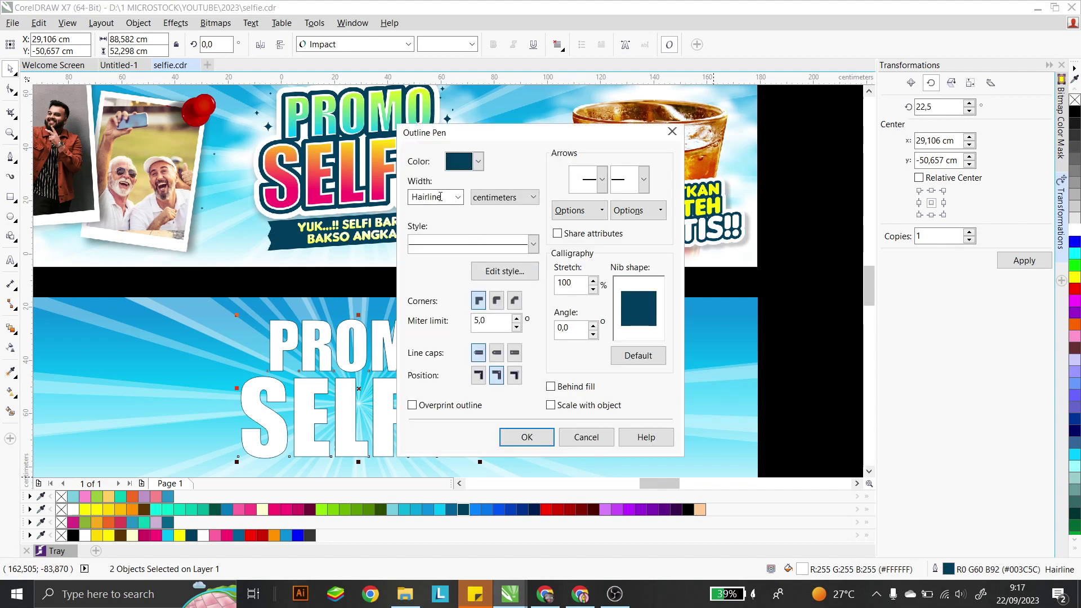
click(457, 197)
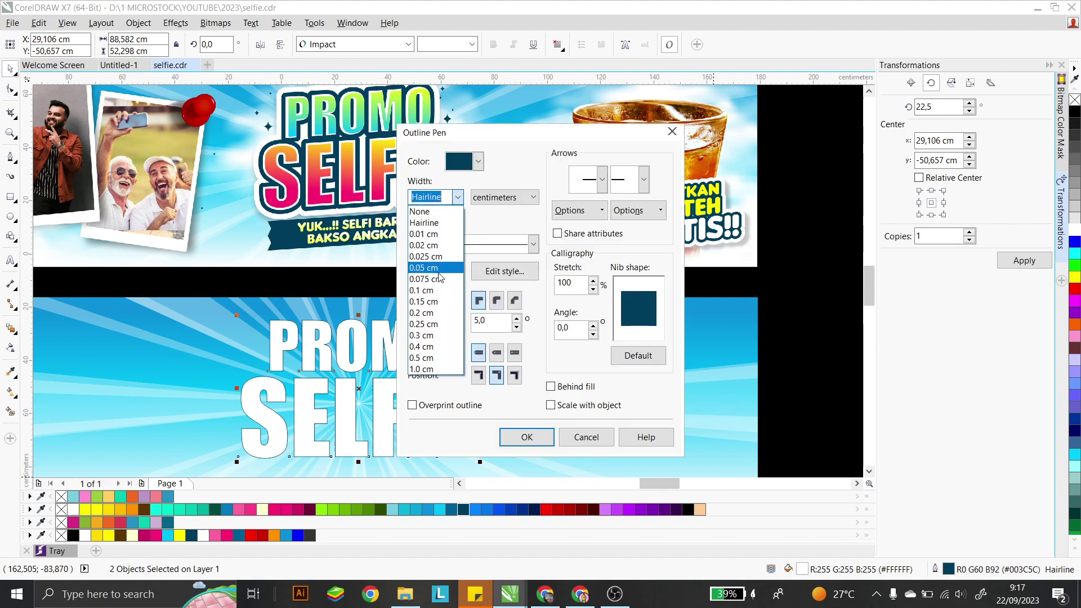
click(423, 369)
click(496, 300)
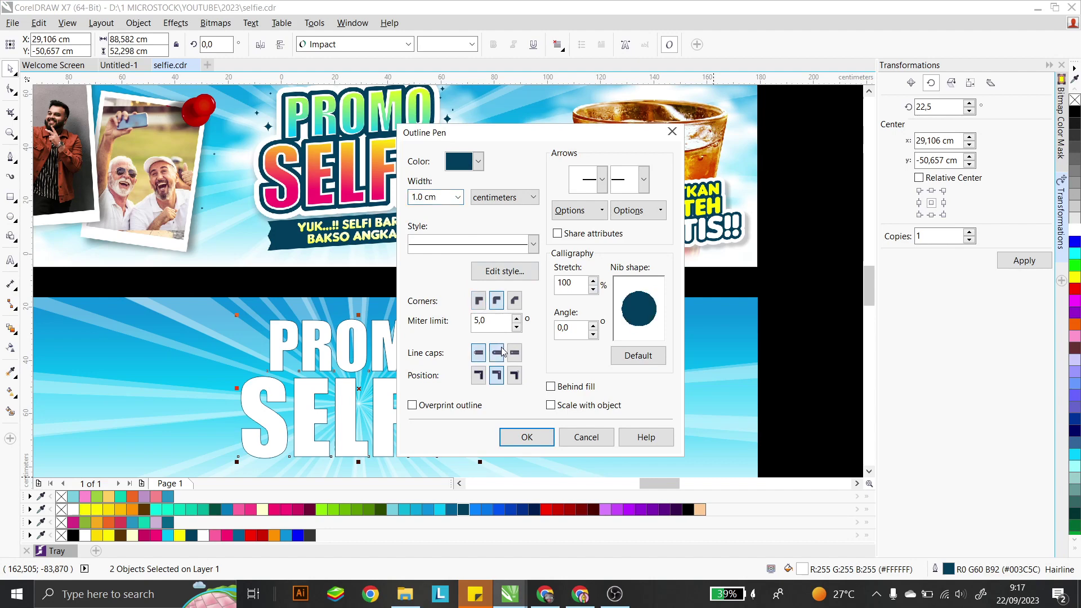
click(501, 352)
click(535, 436)
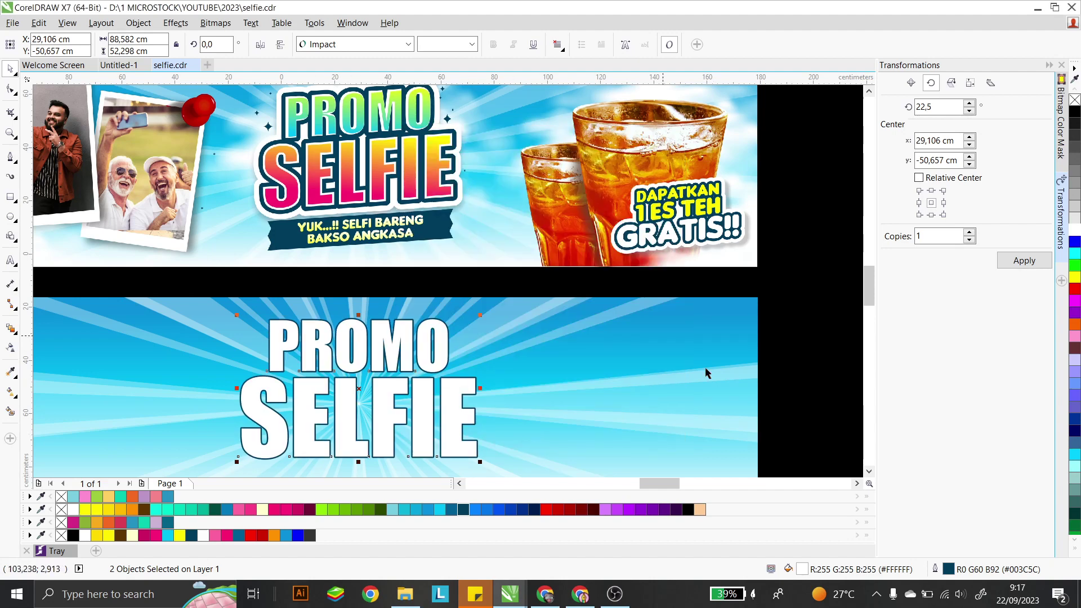
- Set the dark blue outline width of both title words to 3 cm
double_click(949, 569)
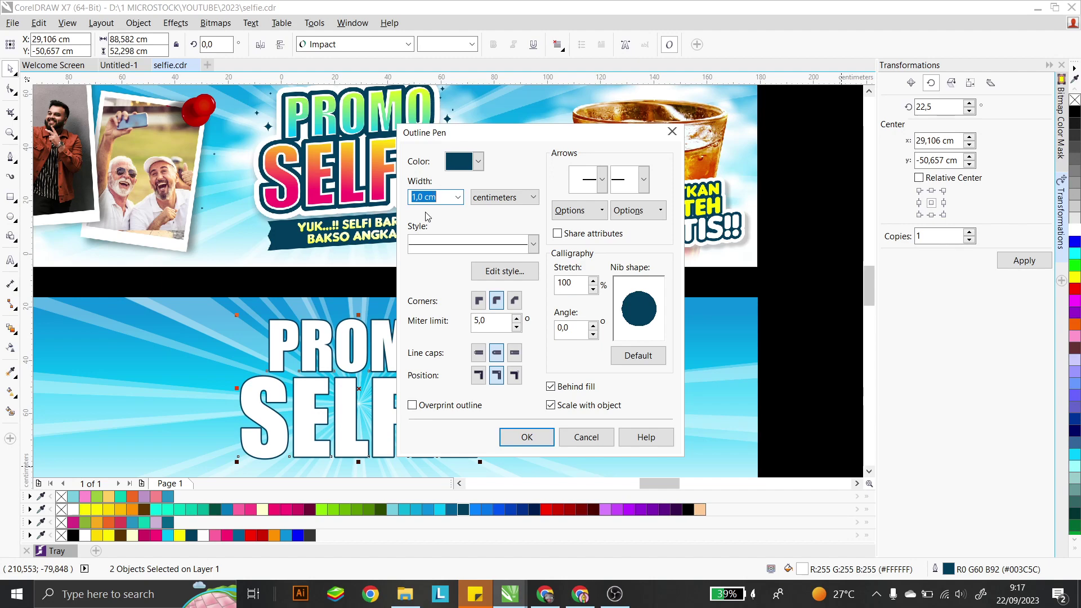
text(3)
click(526, 437)
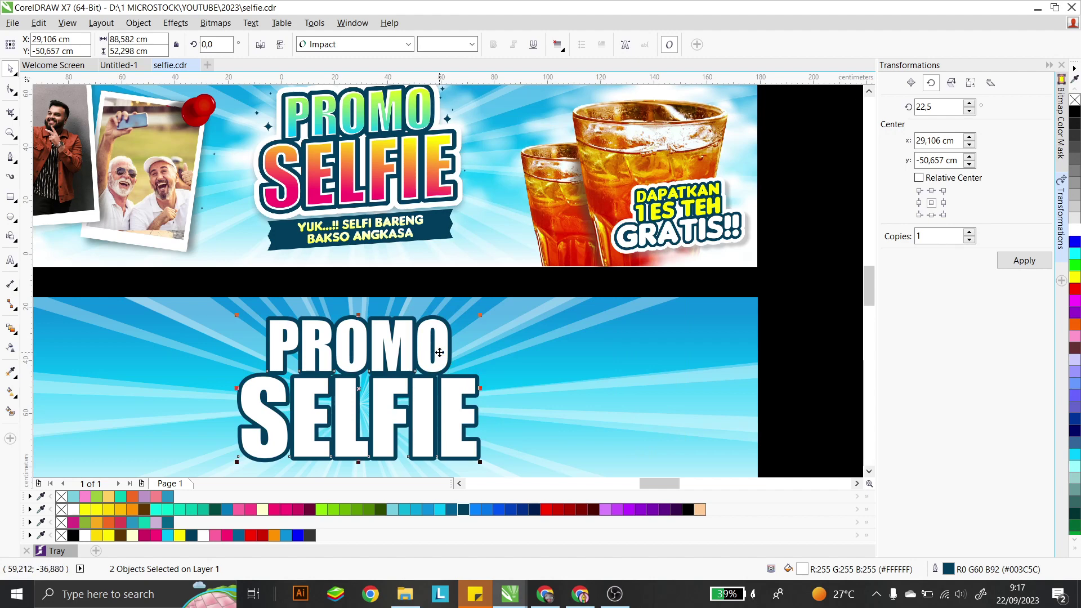
key(Escape)
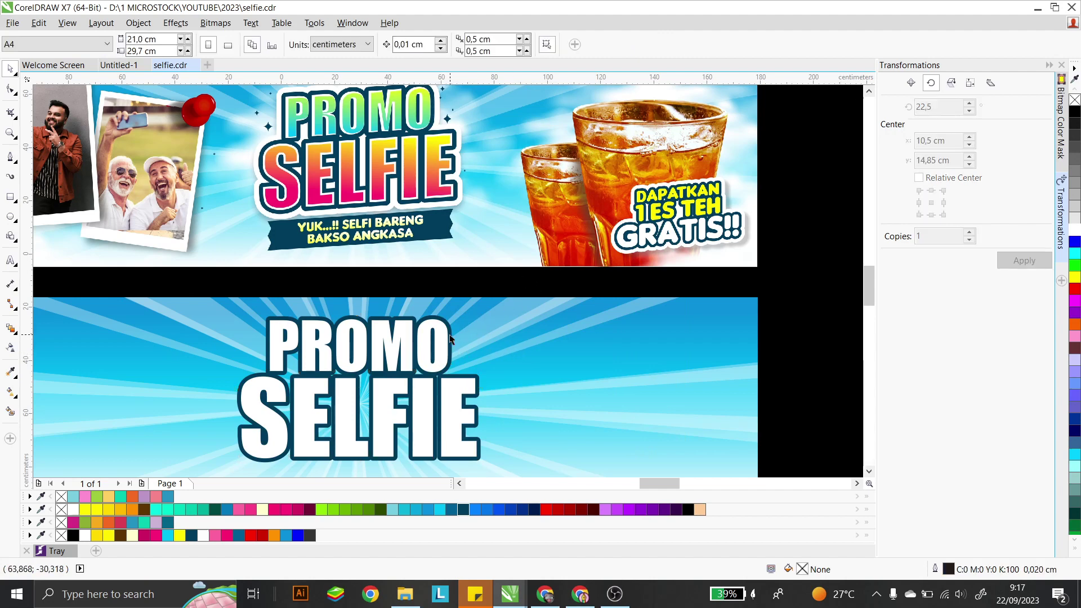
- Copy both outlined title words about 99.7 cm to the left of the originals, at the same height
click(450, 392)
shift+click(452, 396)
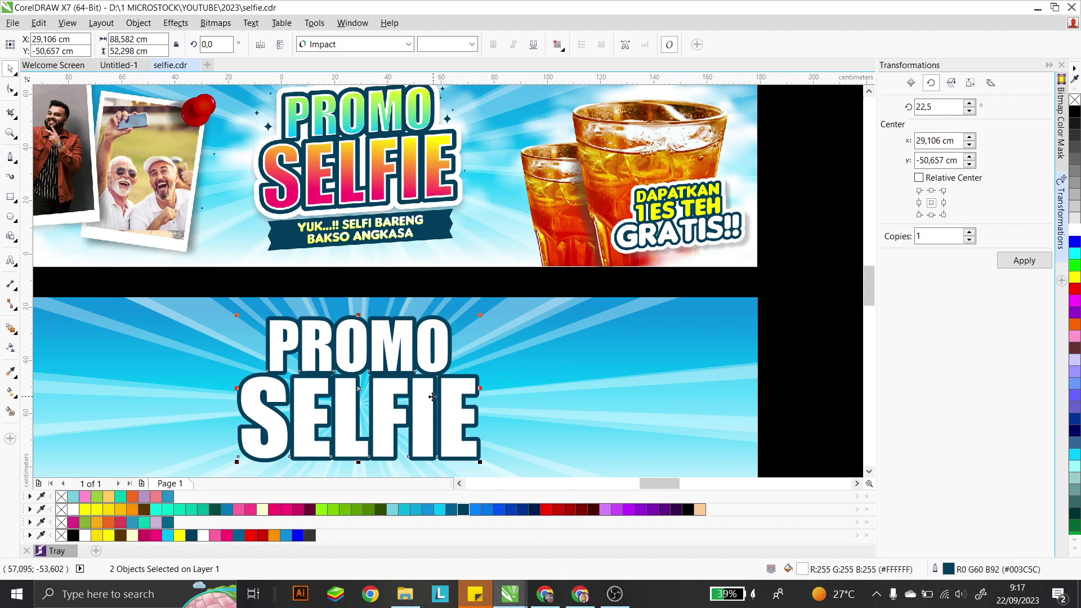
drag(429, 397, 199, 391)
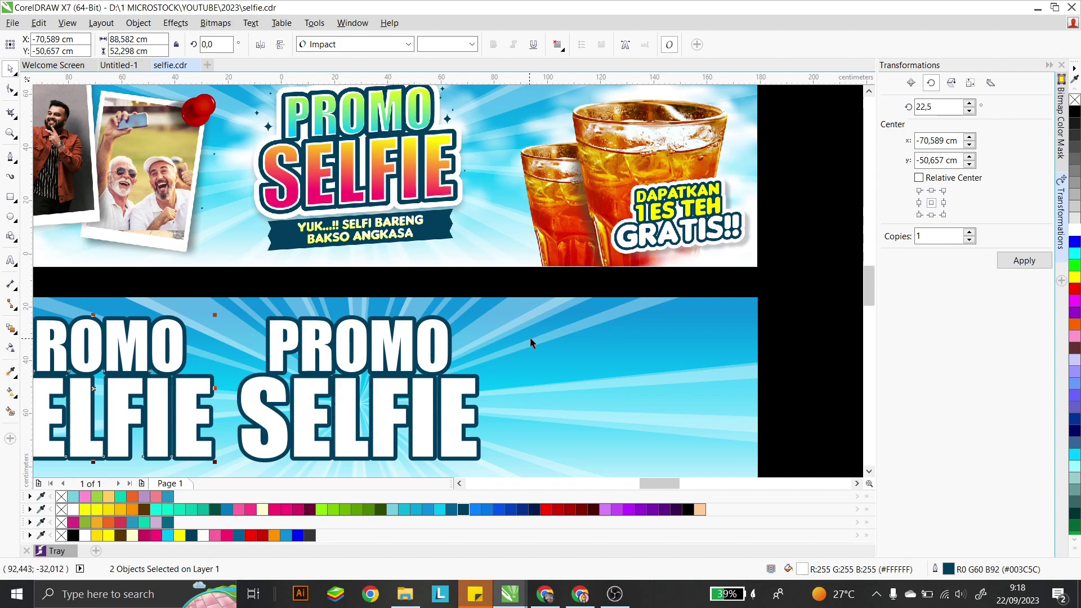
scroll(531, 342, down, 2)
scroll(376, 347, up, 2)
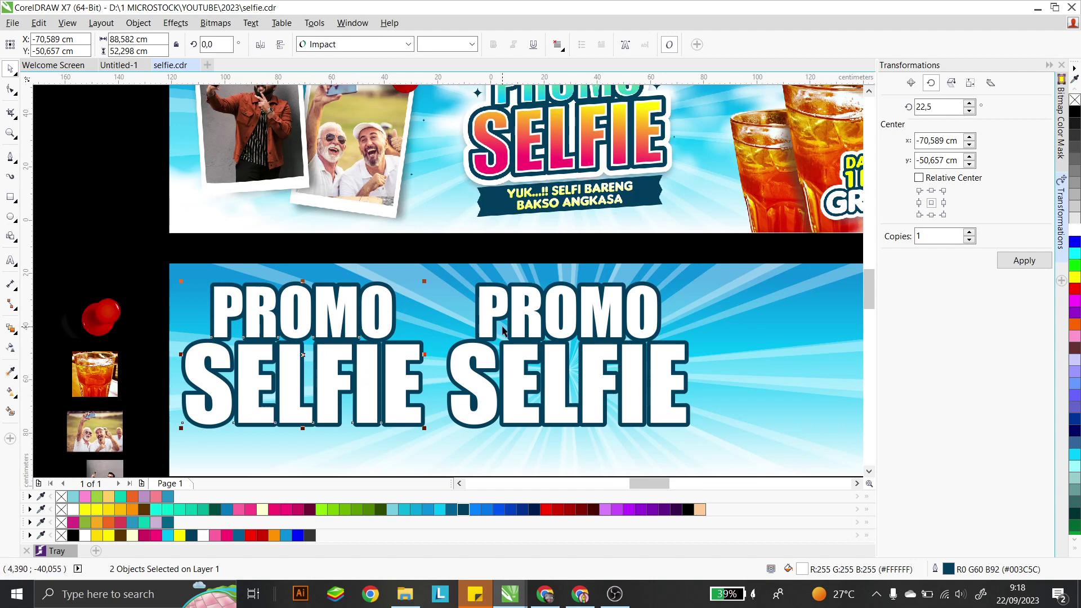
- Group the original PROMO and SELFIE words at the sunburst's centre
click(555, 316)
shift+click(558, 375)
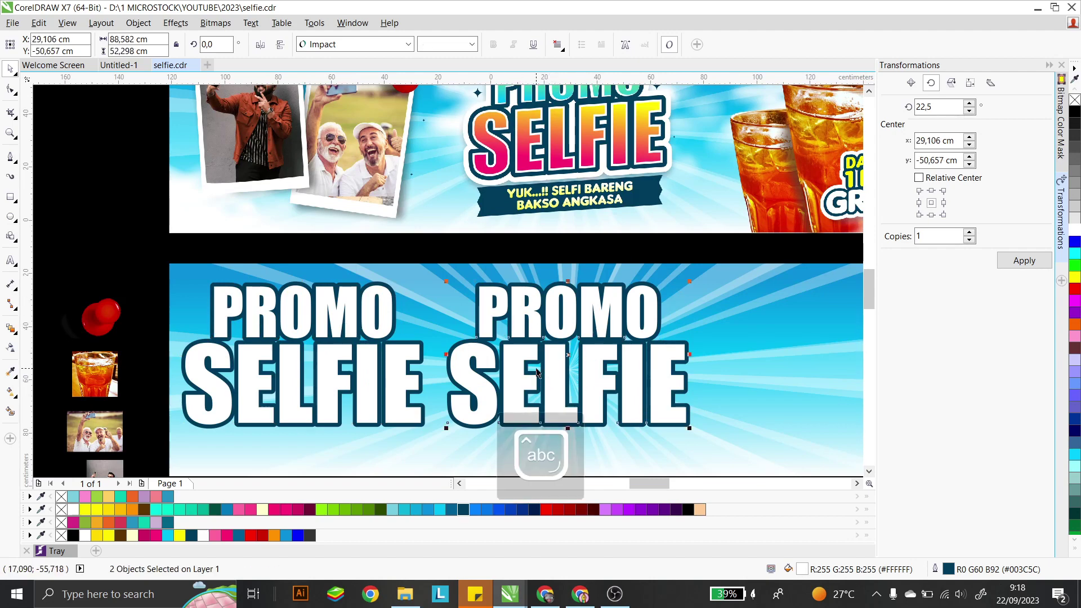
key(ctrl+g)
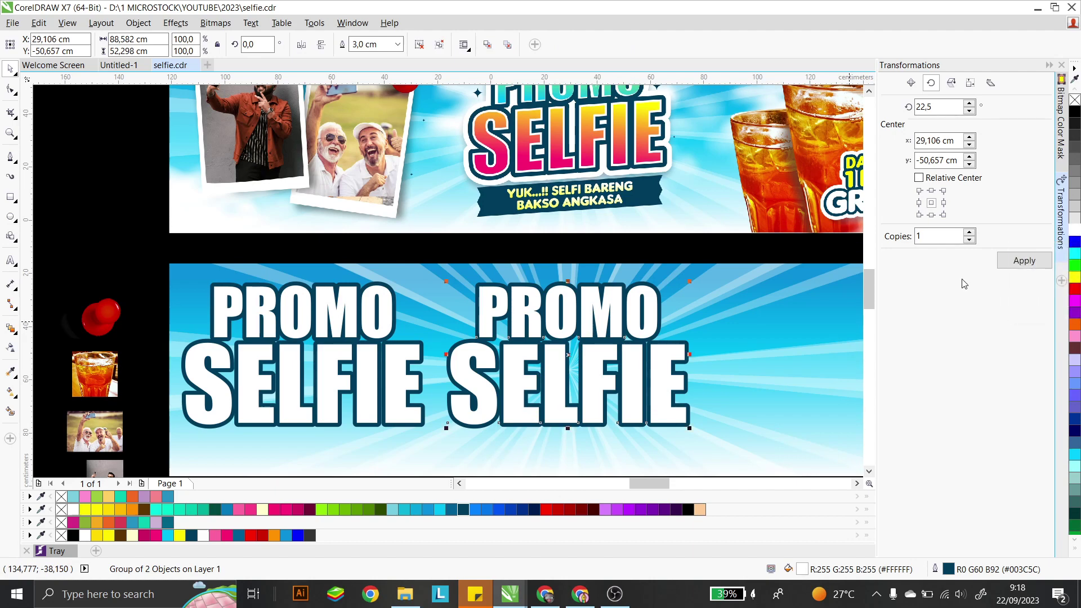
- Change the outline of the original title group to white with a width of 6 cm
right_click(1074, 231)
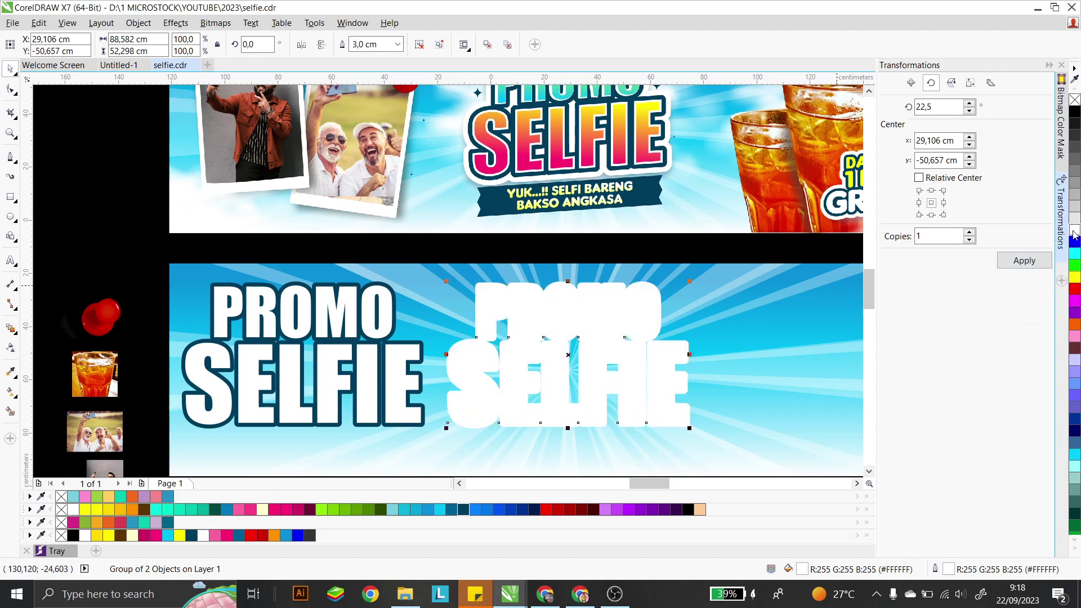
double_click(950, 569)
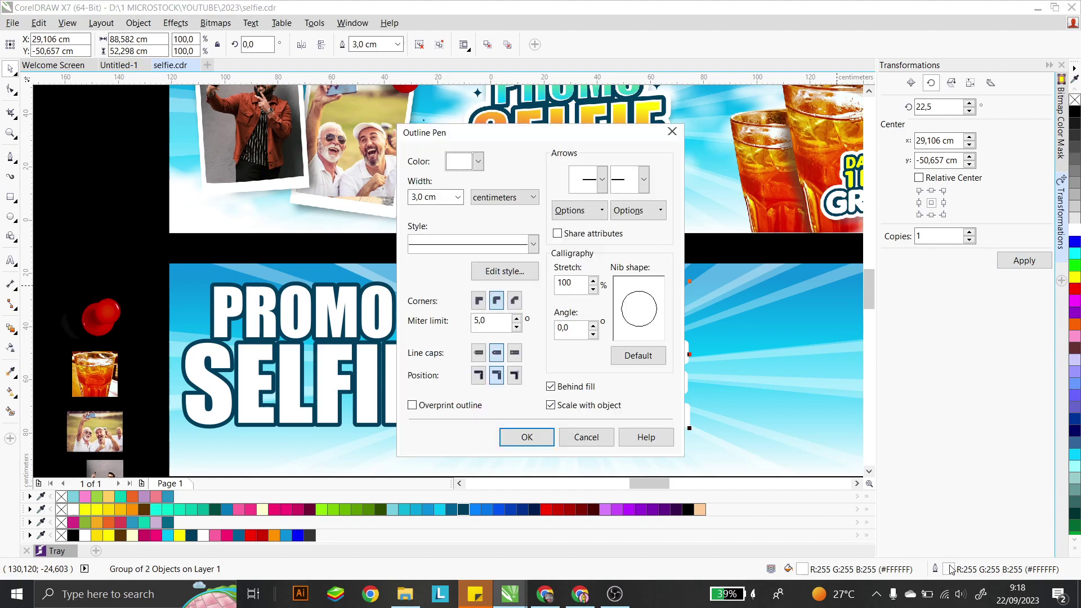
click(438, 197)
text(6)
click(532, 436)
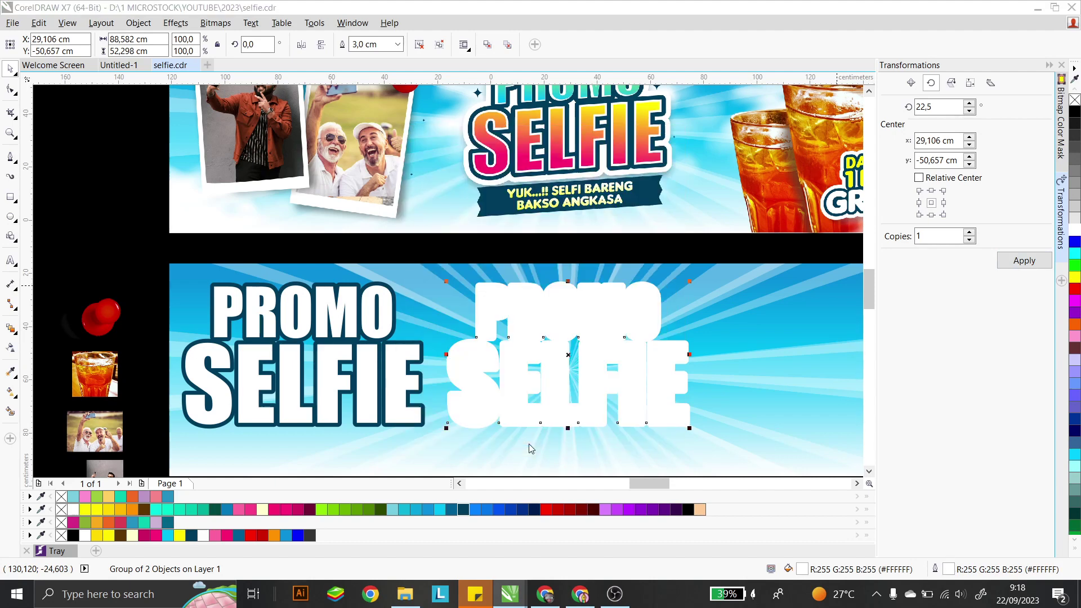
- Group the copied dark-outlined title words and centre them horizontally over the white-outlined title group
click(366, 384)
shift+click(310, 310)
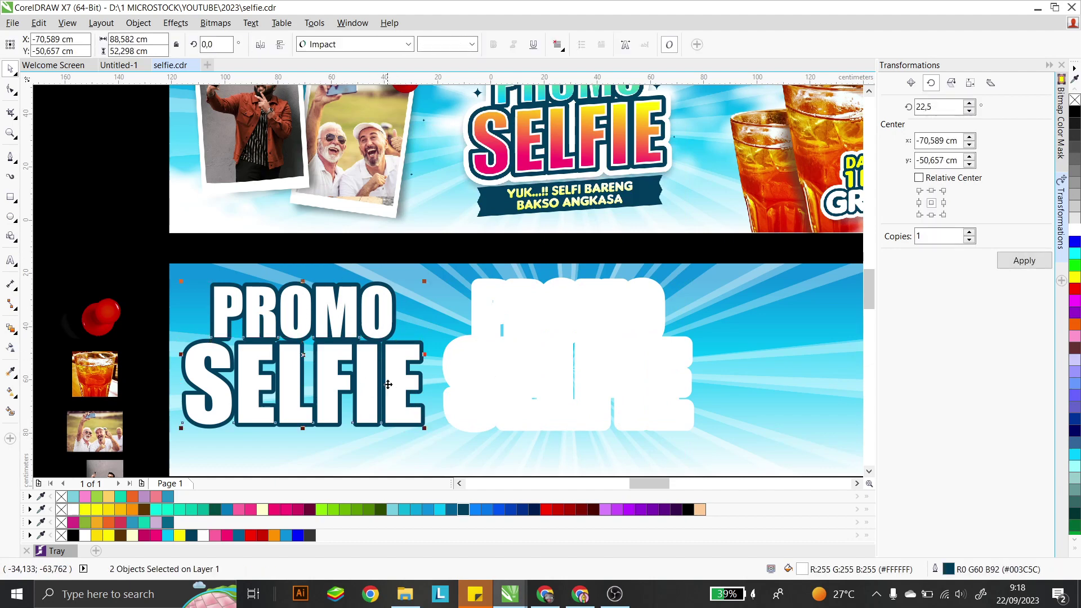
key(ctrl+g)
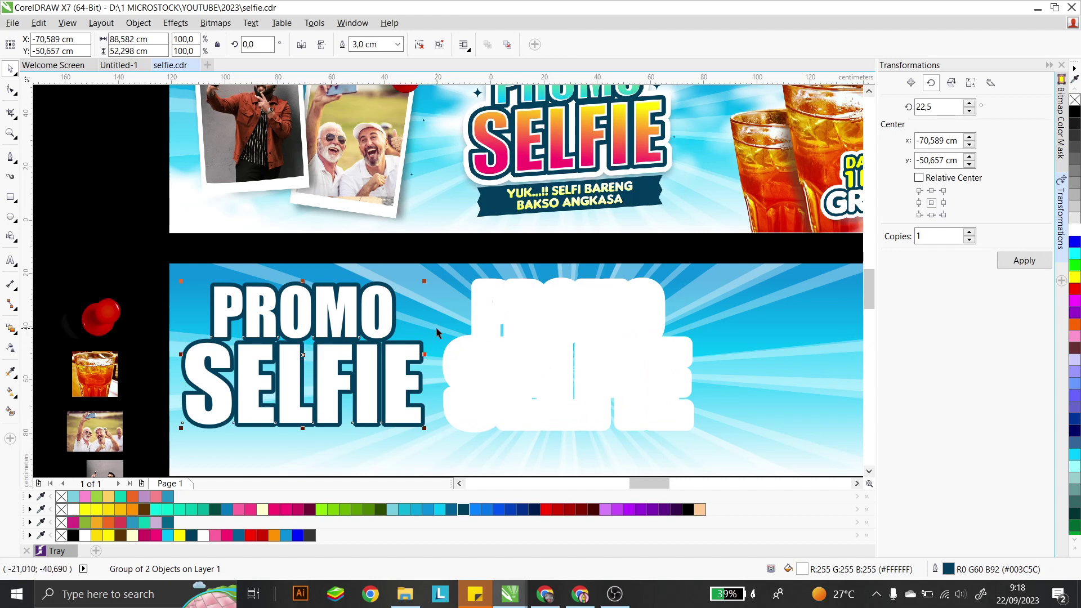
shift+click(535, 323)
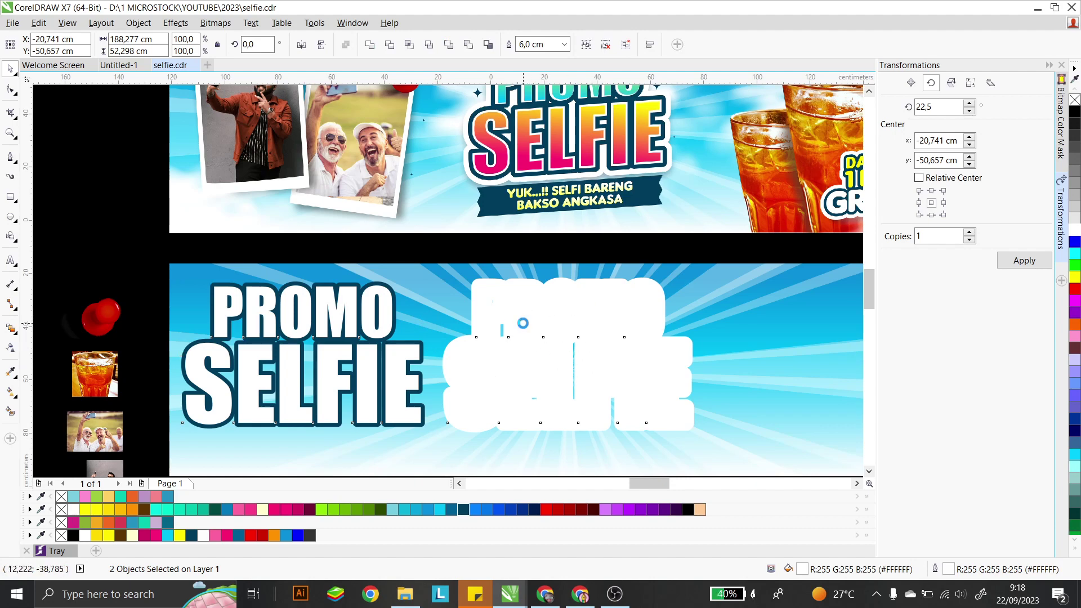
key(c)
key(Escape)
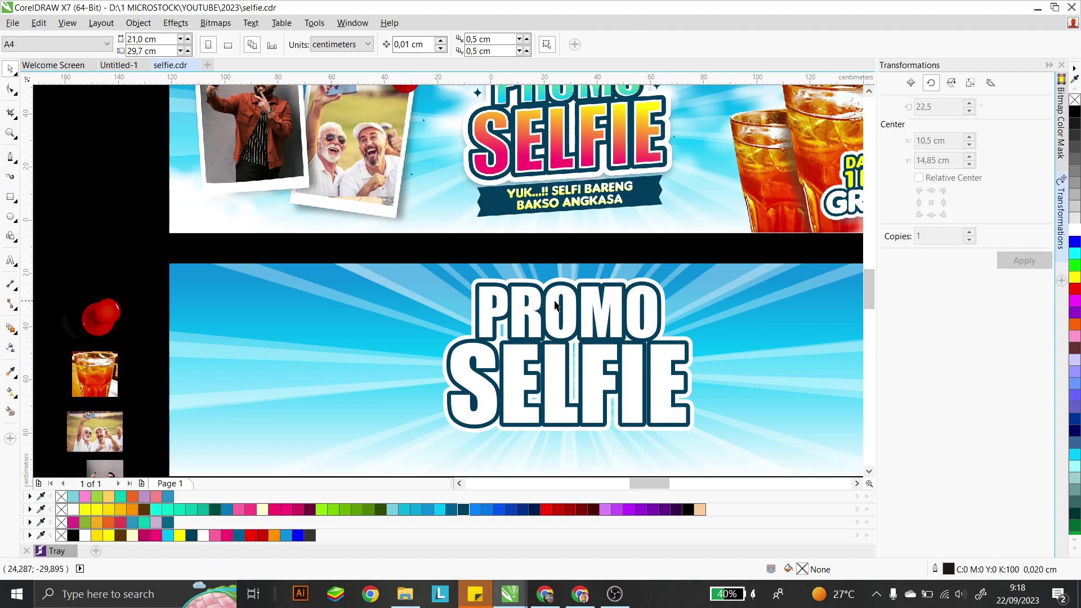
- Set the outline width of the white title group behind the dark-outlined words to 7 cm
scroll(498, 285, up, 2)
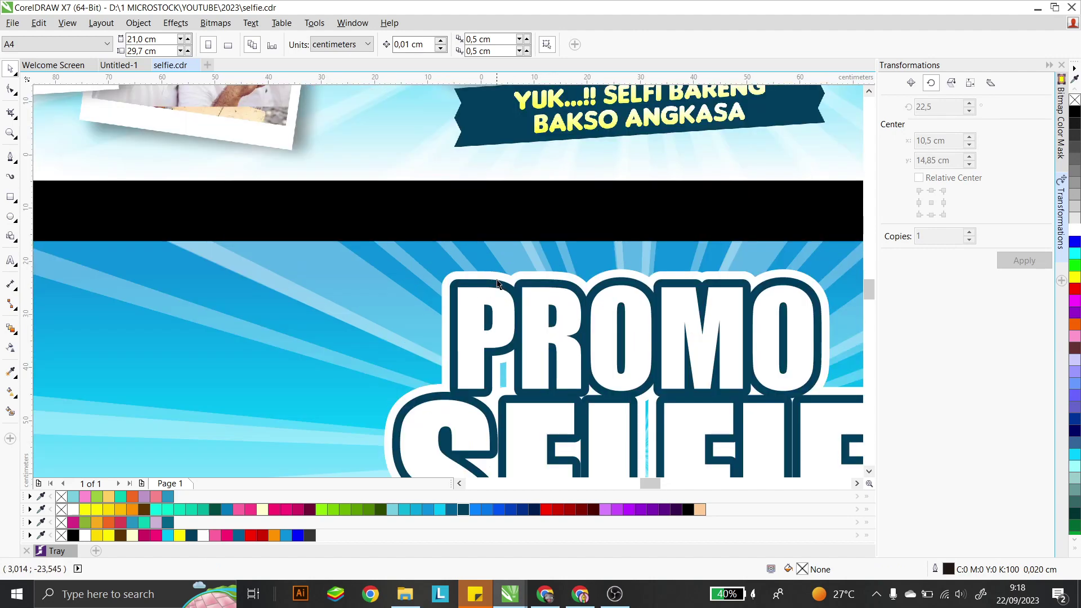
click(494, 275)
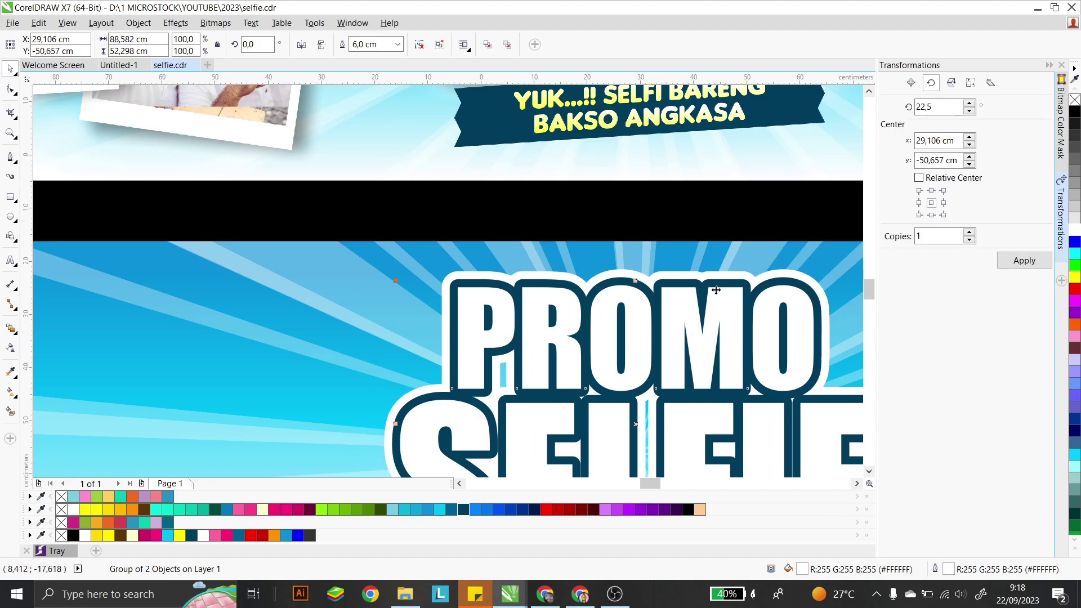
double_click(949, 570)
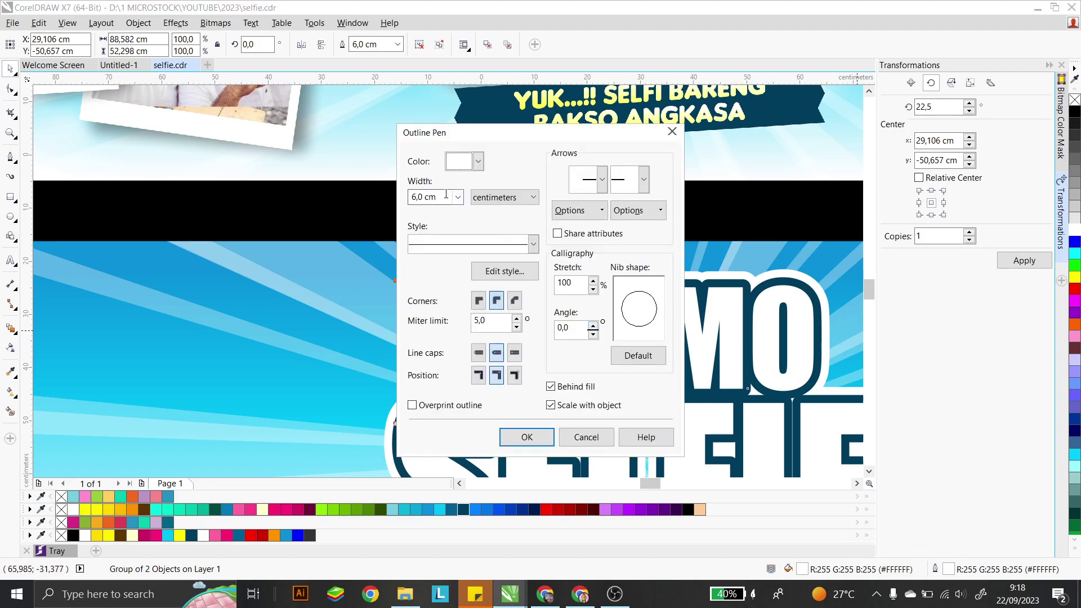
drag(410, 197, 434, 200)
text(7)
click(523, 438)
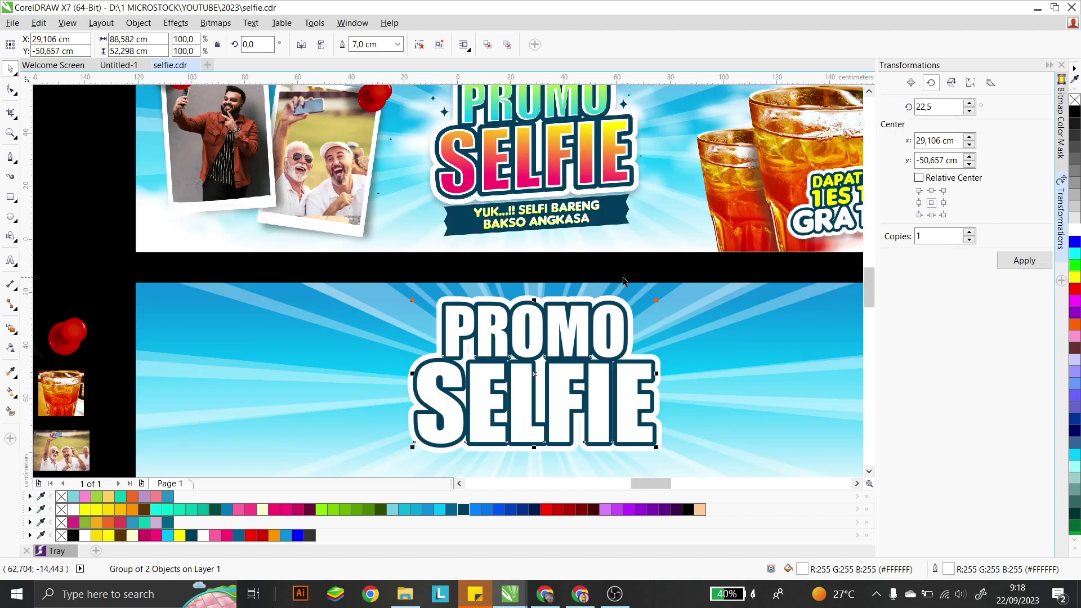
- Ungroup the dark-outlined title words so PROMO and SELFIE can be edited separately
click(622, 271)
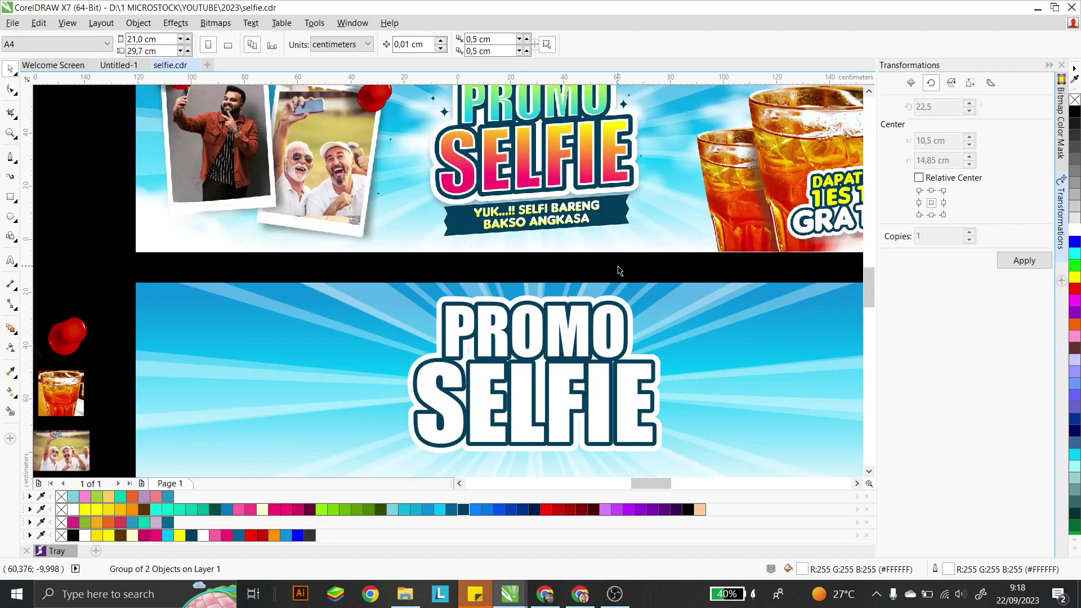
click(577, 325)
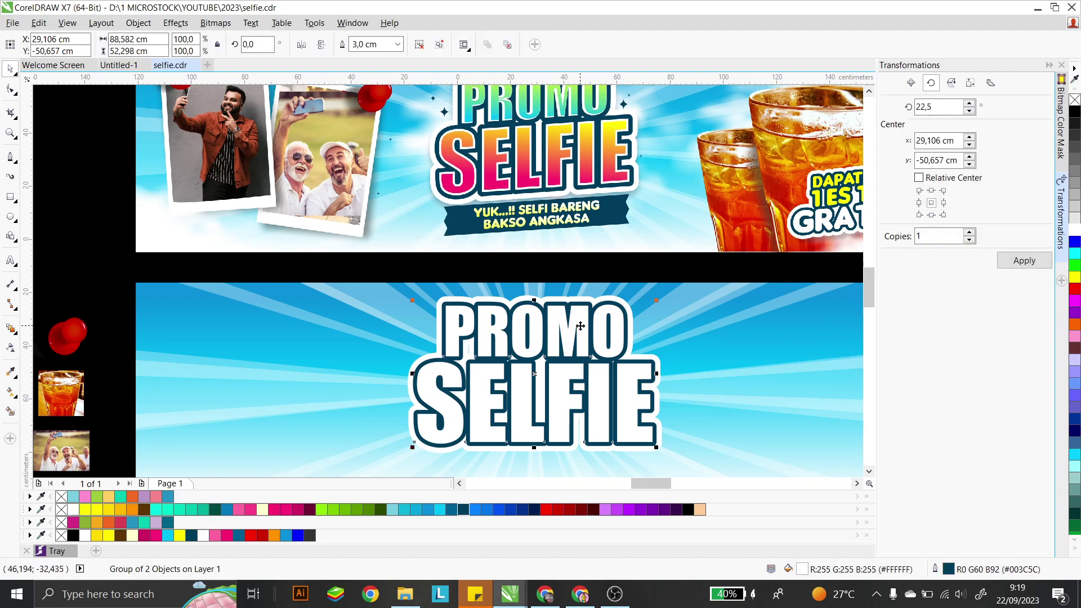
key(ctrl+u)
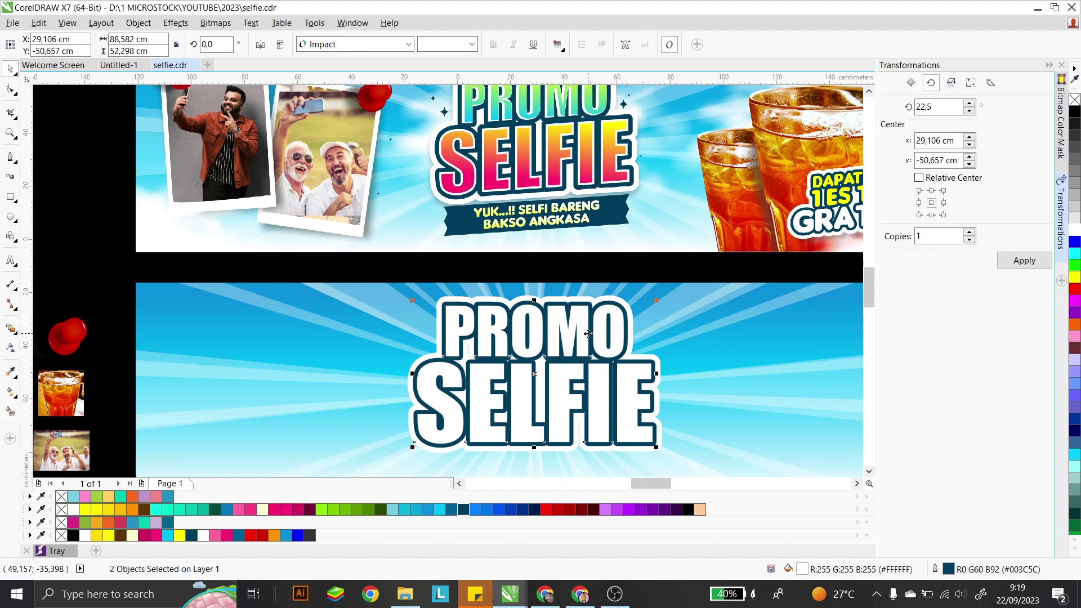
click(633, 341)
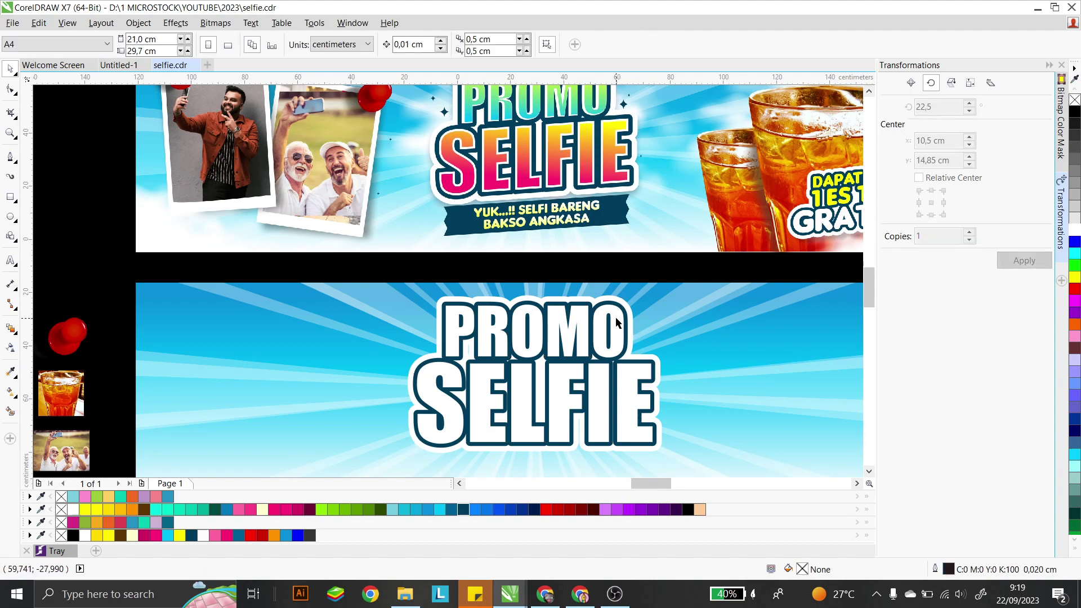
- Convert the dark blue outlines of the front PROMO and SELFIE words into separate objects
click(629, 337)
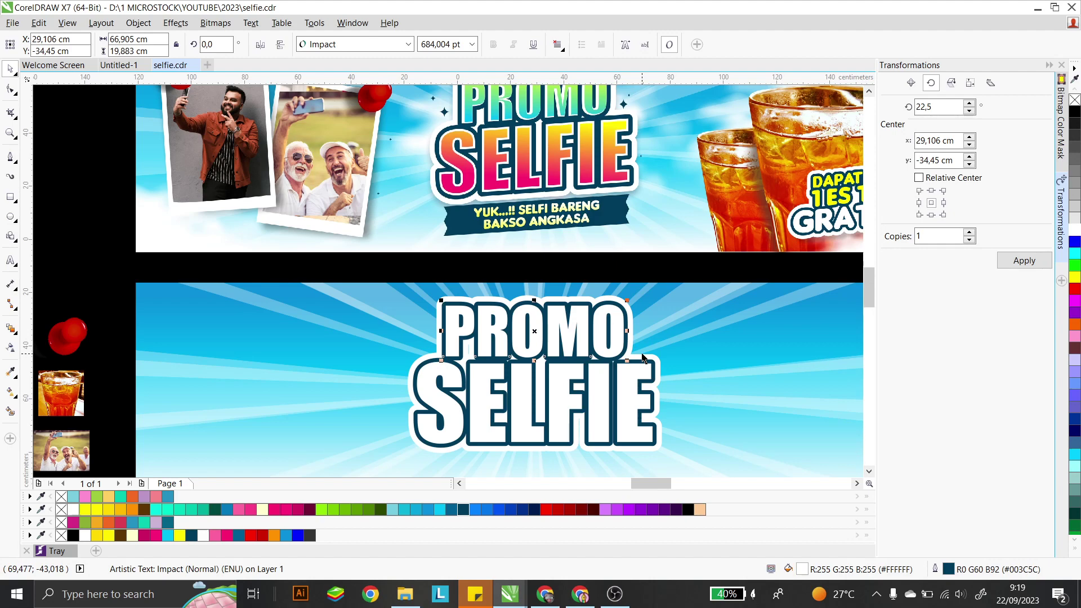
key(ctrl+q)
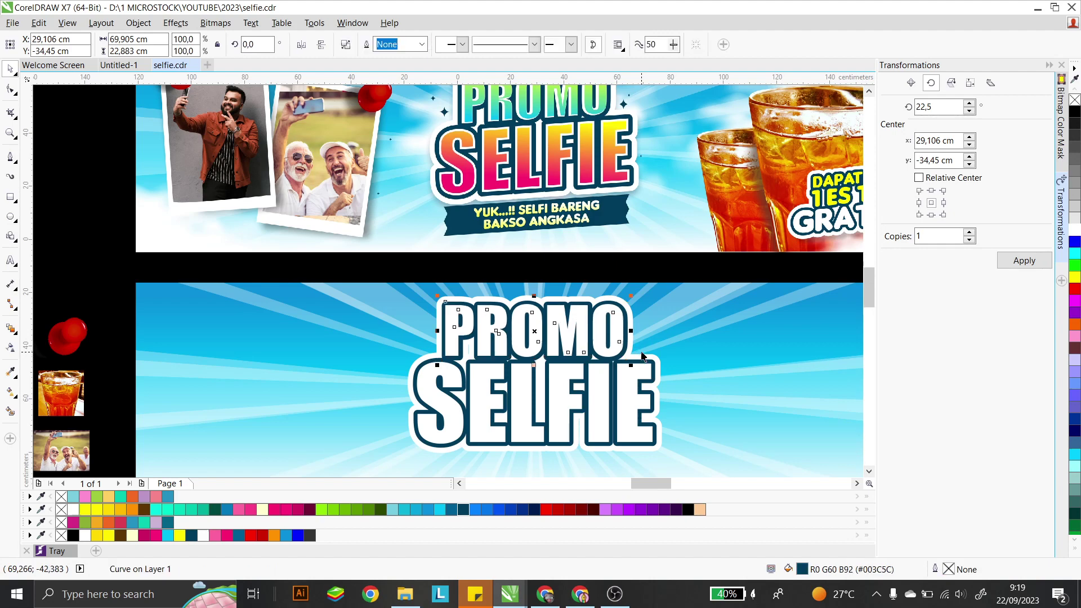
click(613, 271)
click(549, 387)
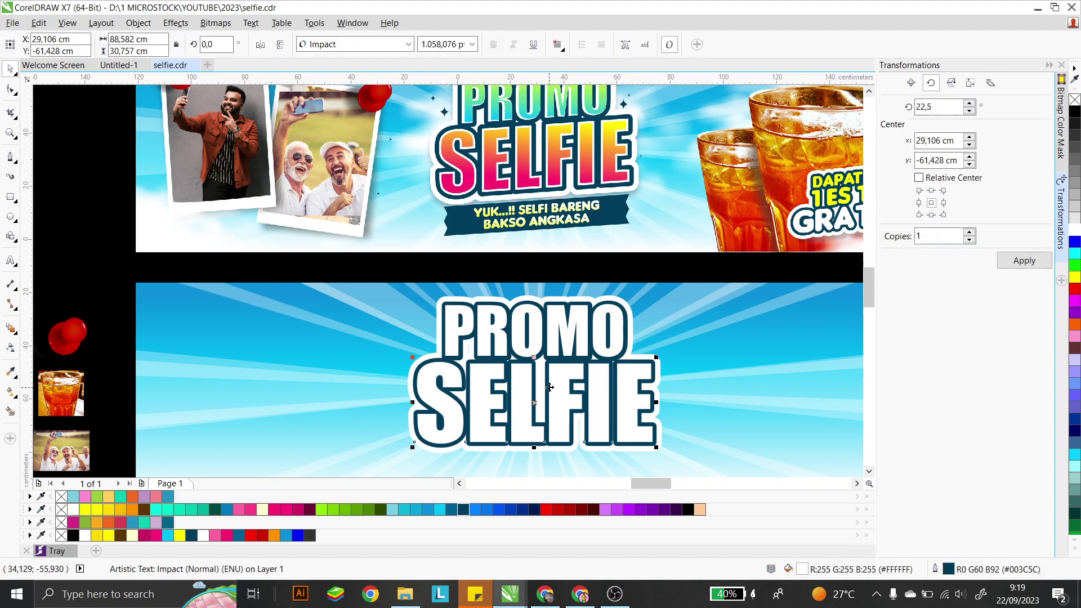
key(ctrl+q)
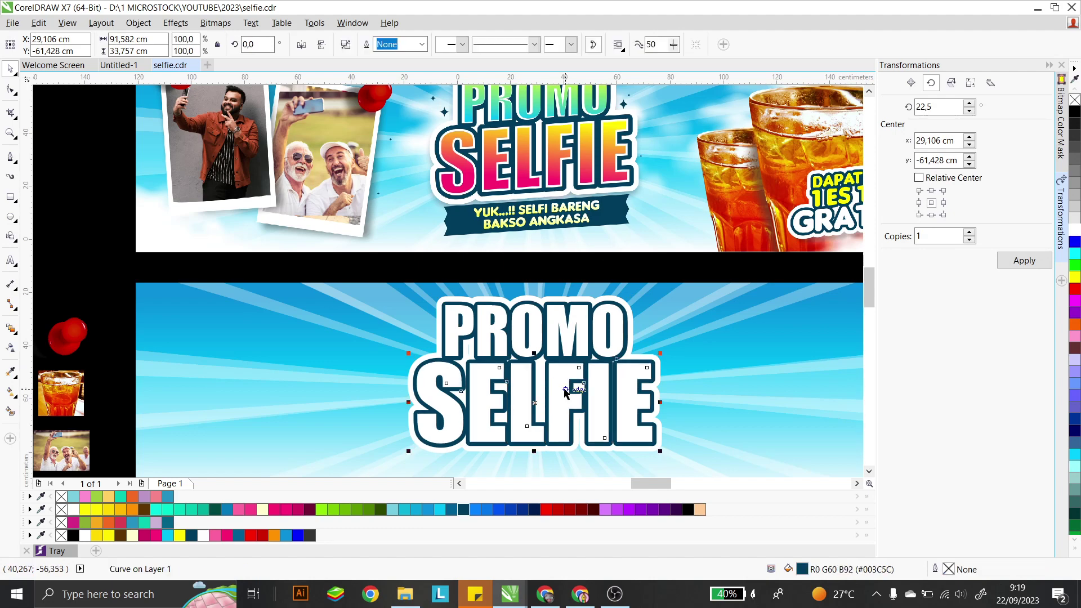
click(546, 272)
click(543, 310)
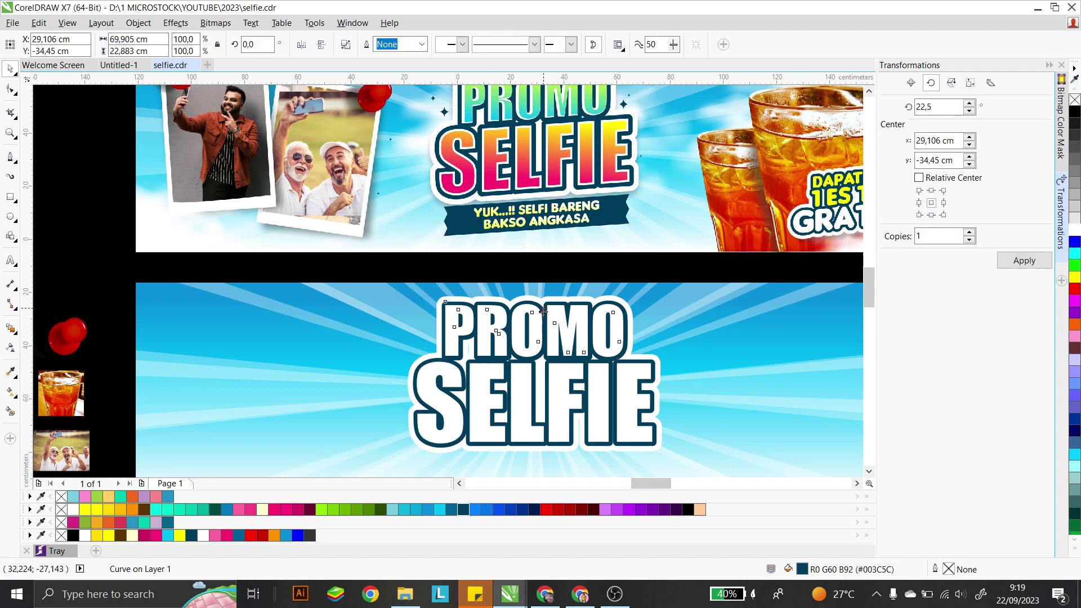
drag(543, 311, 541, 304)
key(ctrl+z)
scroll(515, 288, up, 3)
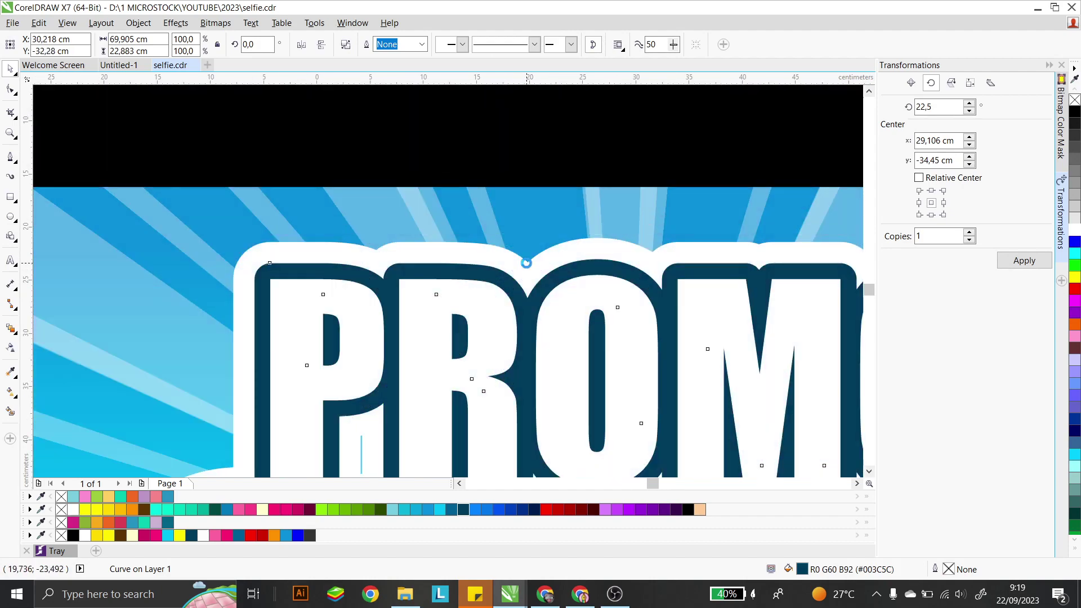
drag(395, 314, 407, 291)
key(ctrl+z)
scroll(419, 287, down, 3)
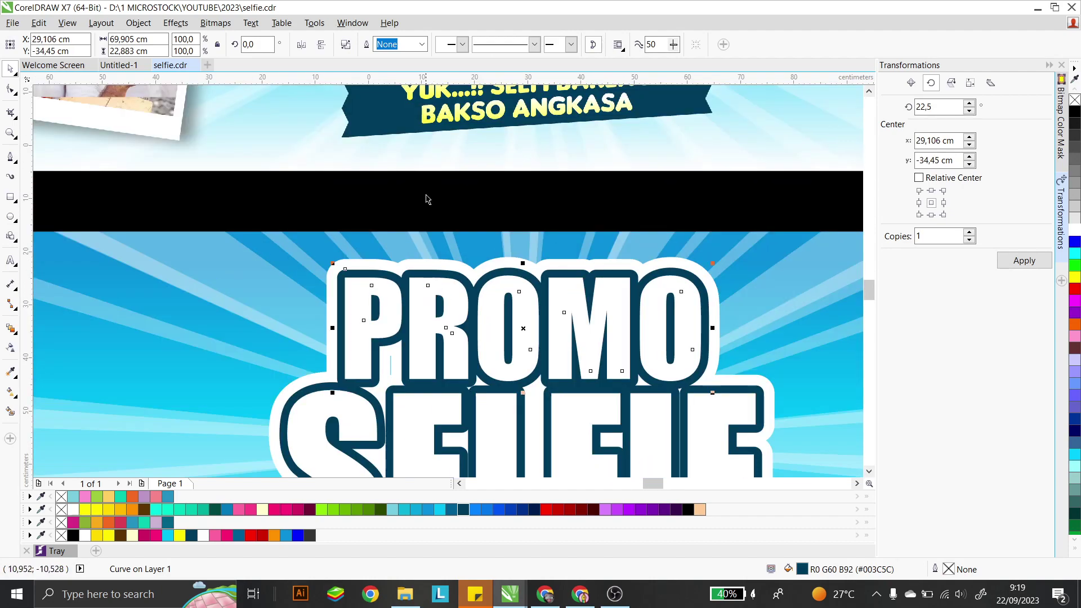
- Add a one-step inside contour with an offset of about 0.74 cm to the white PROMO text
click(380, 284)
scroll(398, 323, down, 2)
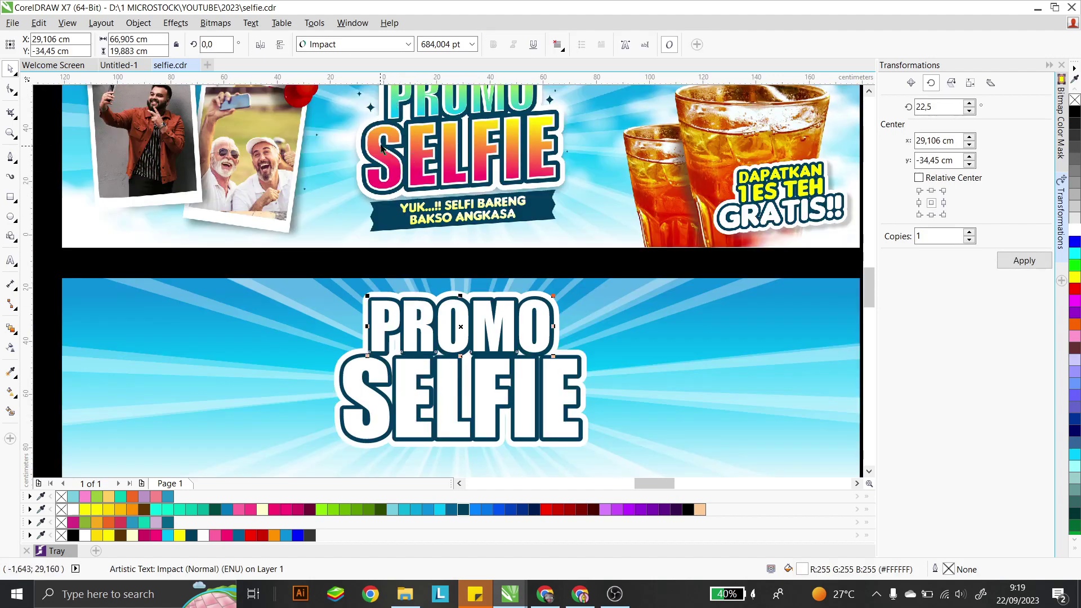
click(19, 334)
click(42, 341)
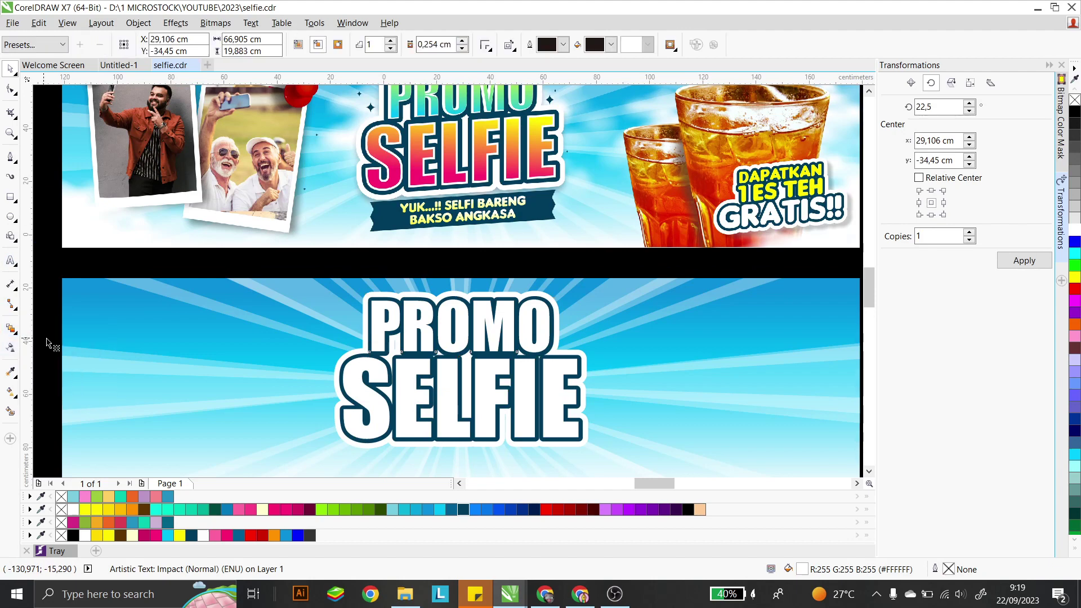
scroll(402, 324, up, 2)
scroll(342, 424, up, 2)
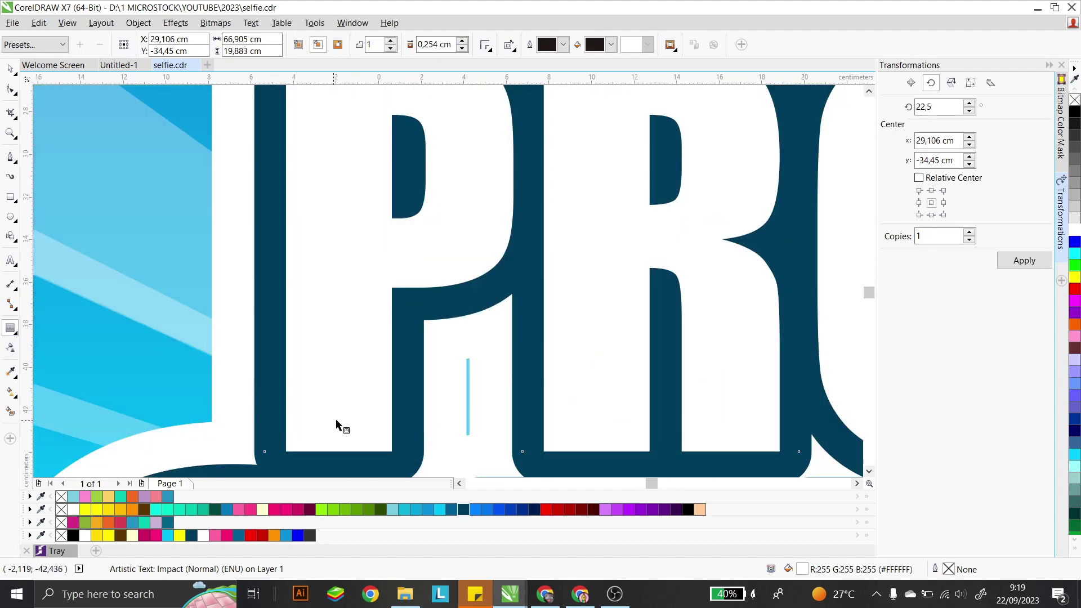
mouse_move(340, 445)
mouse_down()
mouse_move(336, 432)
mouse_move(335, 443)
mouse_up()
- Add a one-step inside contour with an offset of about 0.77 cm to the white SELFIE text
scroll(411, 229, down, 4)
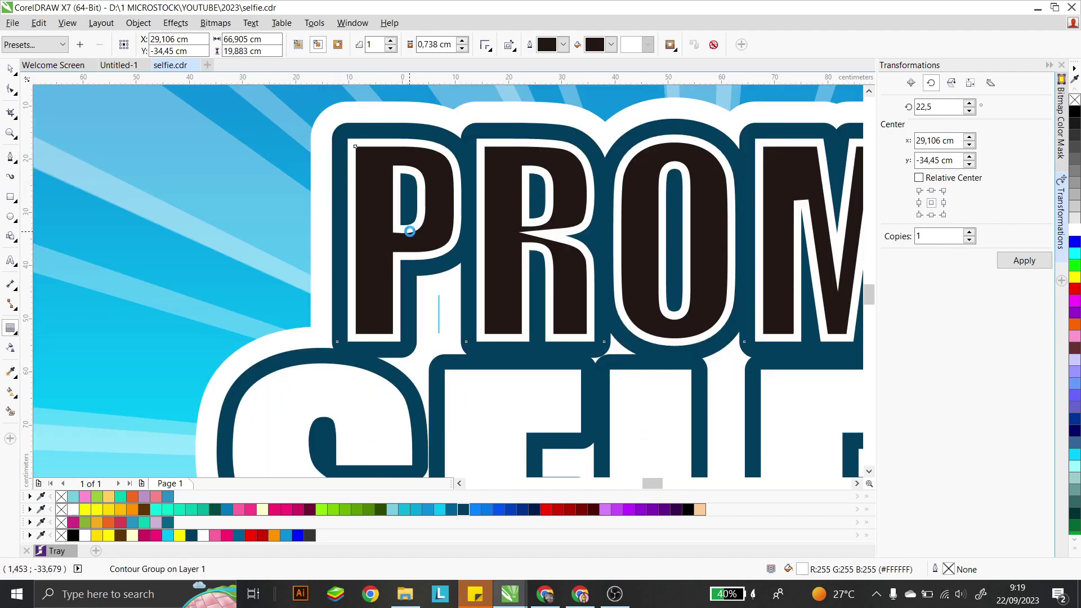
scroll(398, 331, up, 5)
click(394, 372)
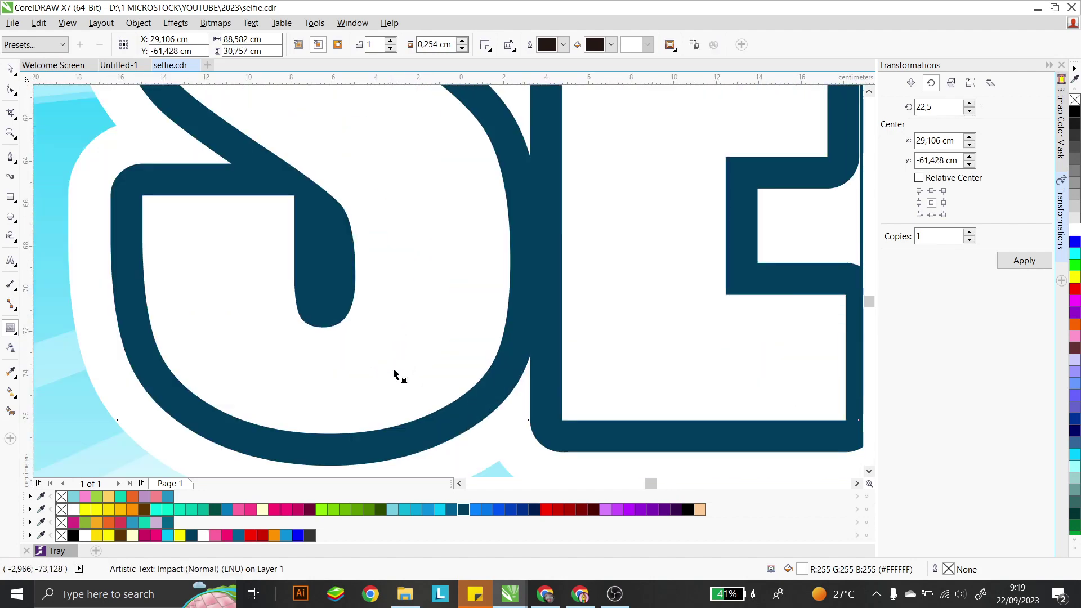
mouse_move(366, 402)
mouse_down()
mouse_move(365, 392)
mouse_move(362, 416)
mouse_up()
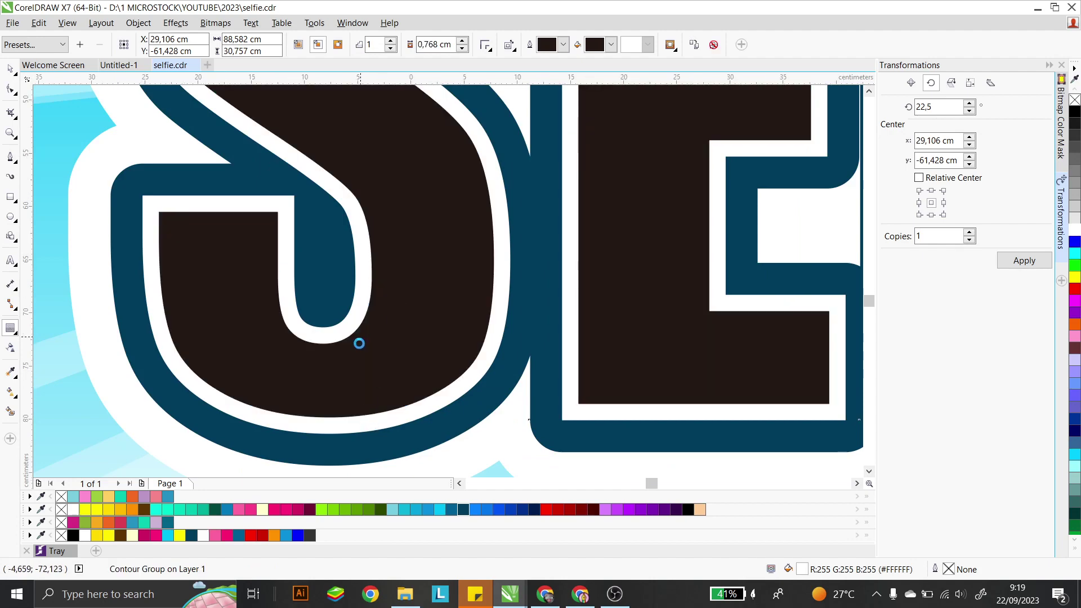
scroll(365, 332, down, 4)
scroll(374, 318, down, 2)
key(space)
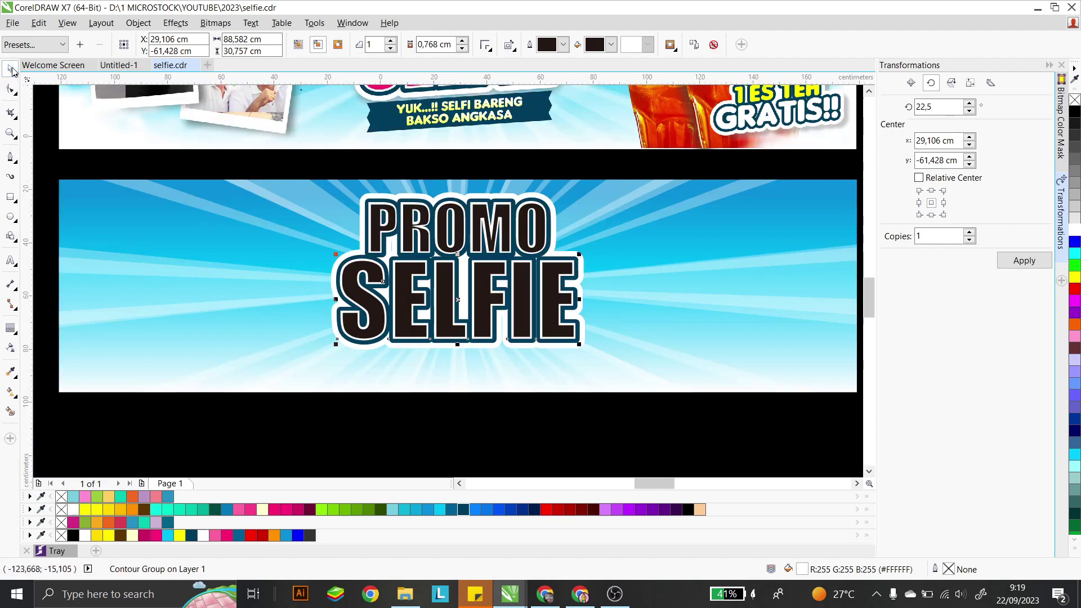
- Break PROMO's contour group apart and select the black inner lettering
click(489, 165)
click(501, 220)
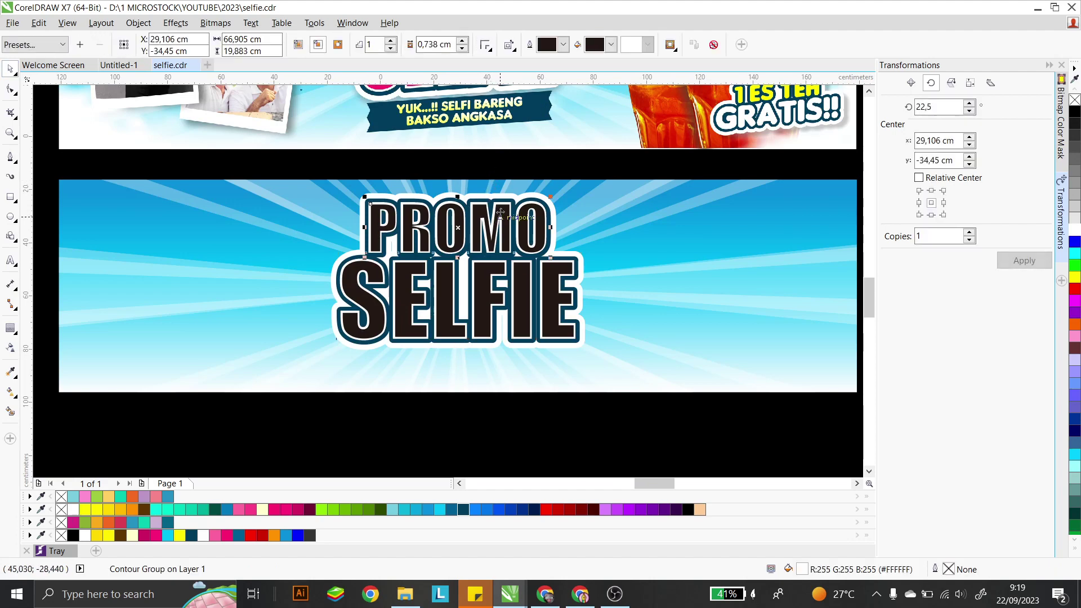
key(ctrl+k)
click(519, 209)
scroll(518, 201, up, 2)
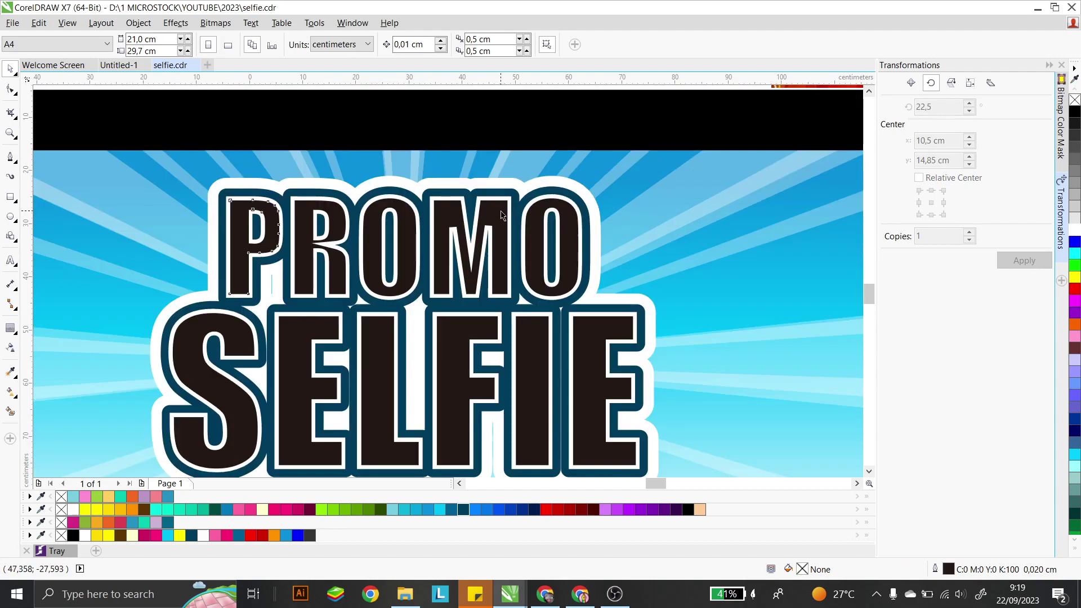
key(F5)
scroll(483, 291, down, 2)
scroll(473, 184, up, 2)
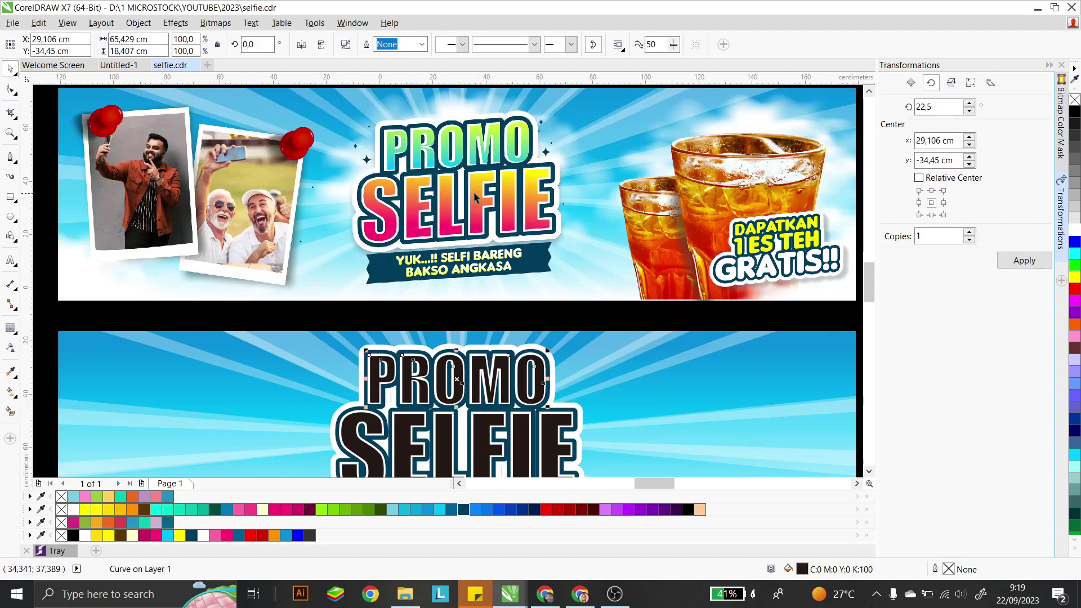
- Apply a vertical linear fountain fill to PROMO's inner lettering, starting near the letters' tops and ending near their bases
click(10, 391)
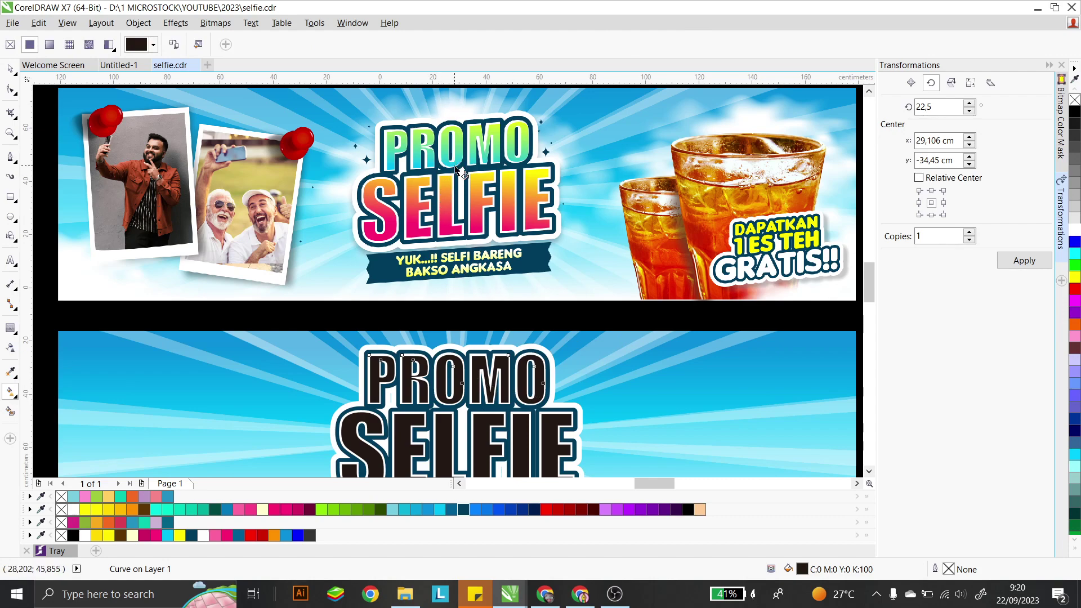
scroll(475, 139, up, 3)
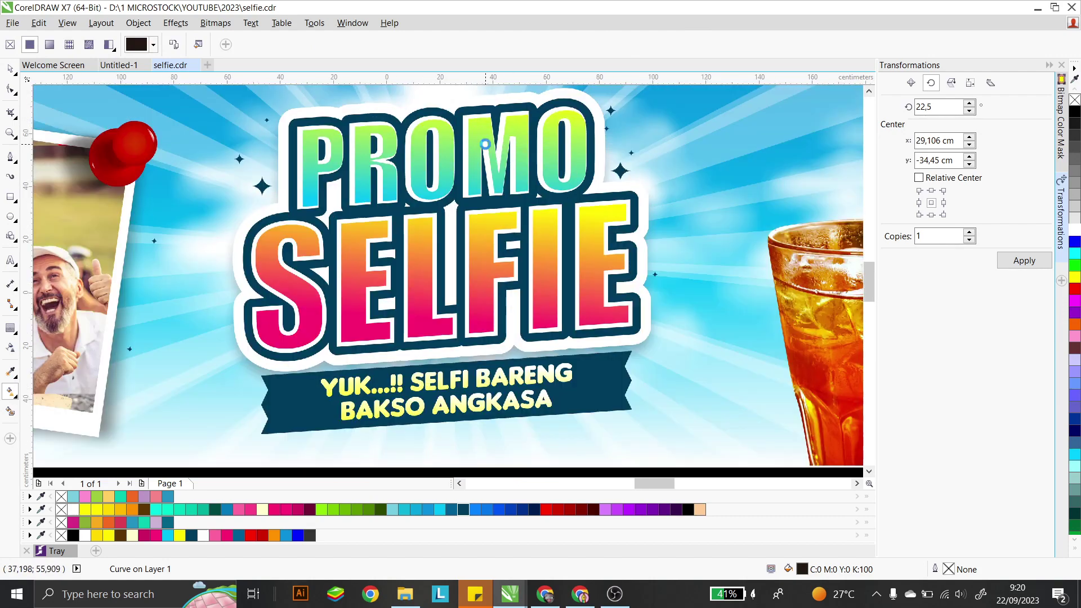
scroll(478, 212, down, 3)
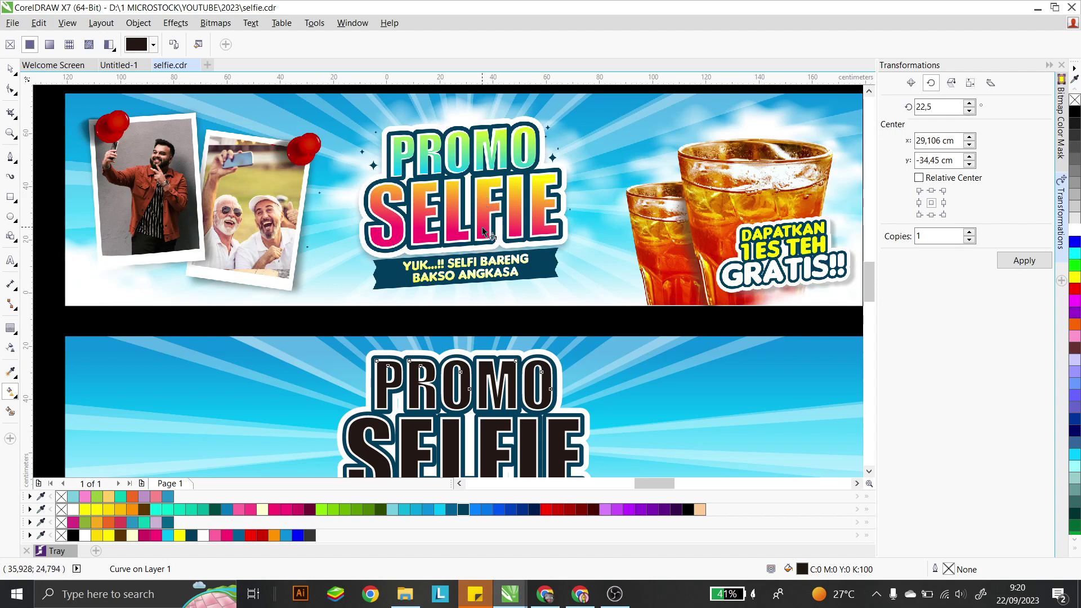
scroll(485, 406, up, 2)
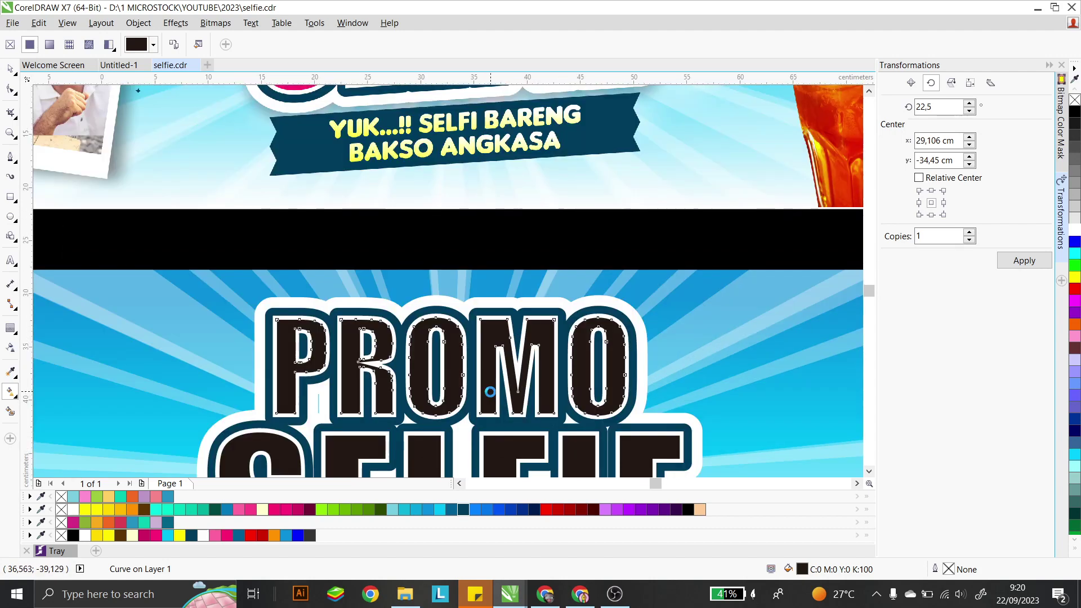
drag(488, 279, 489, 417)
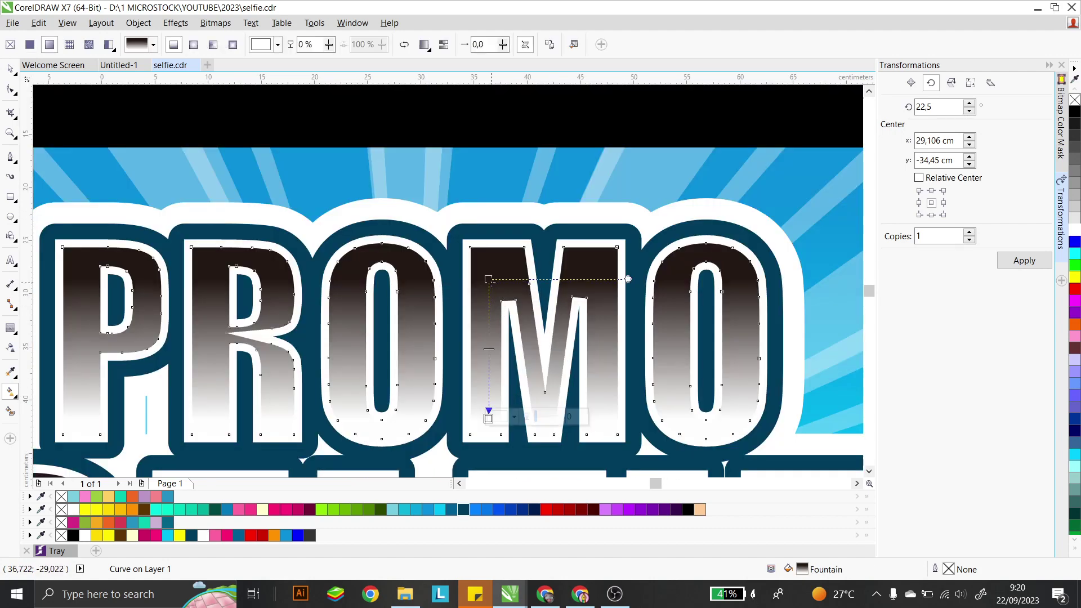
click(489, 279)
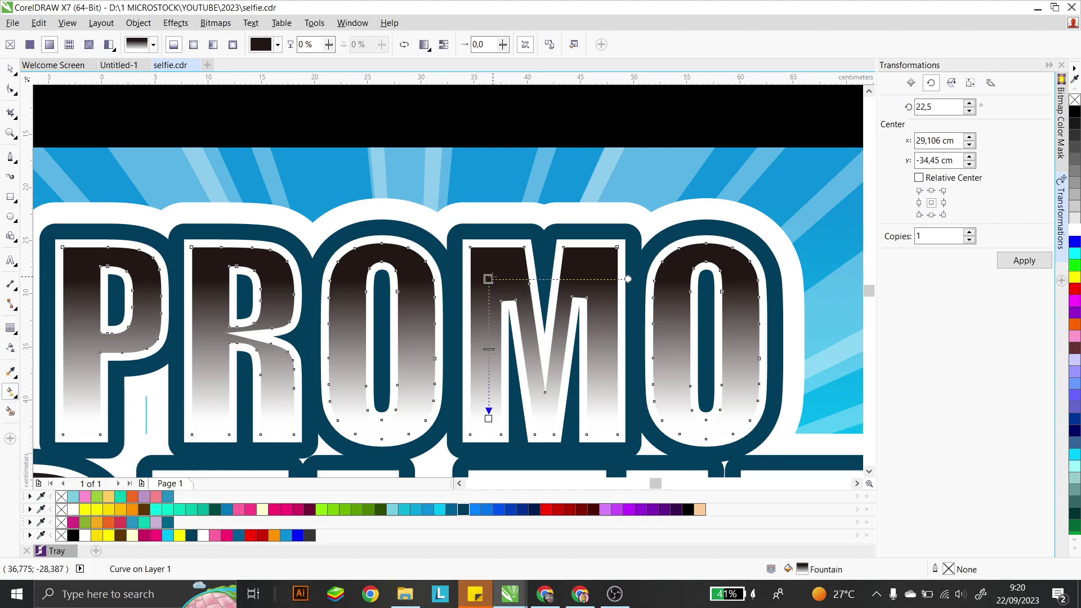
drag(489, 279, 489, 262)
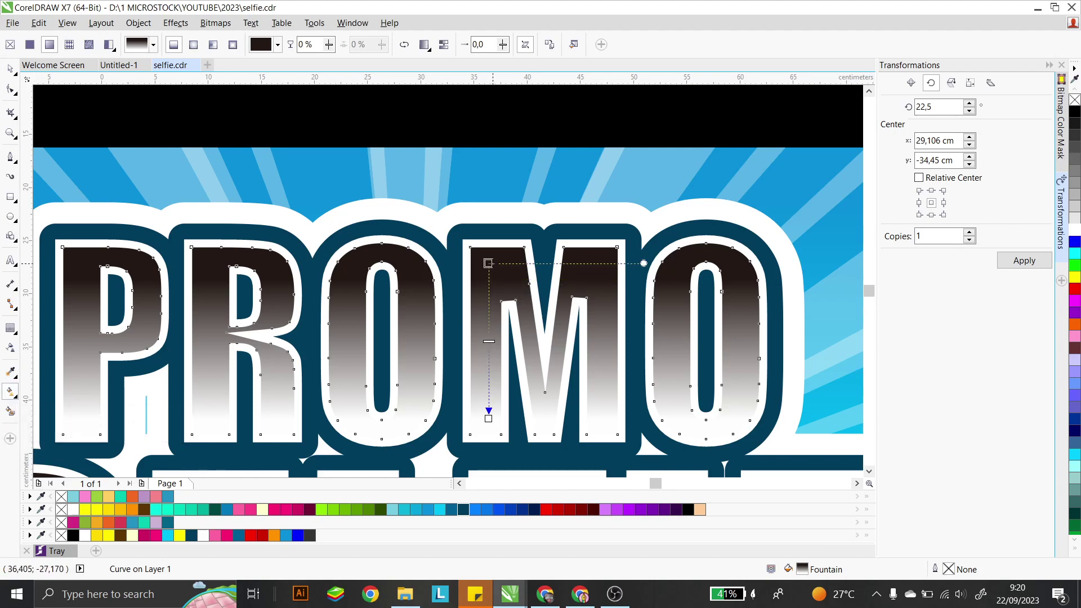
- Colour PROMO's gradient yellow at the upper end and light blue at the lower end, and extend its start slightly above the letters
click(91, 510)
click(489, 418)
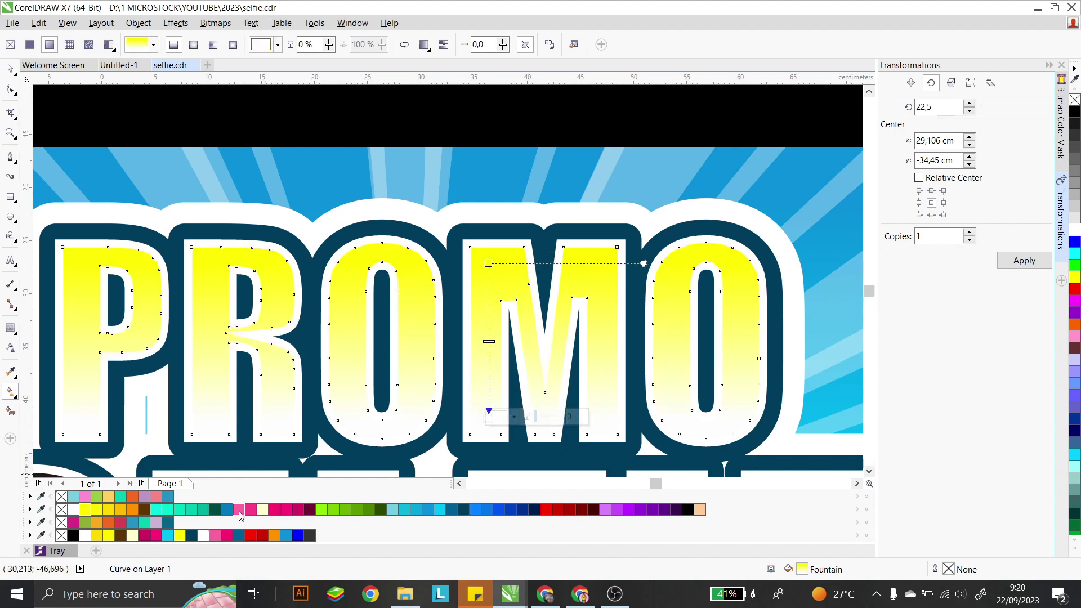
click(439, 509)
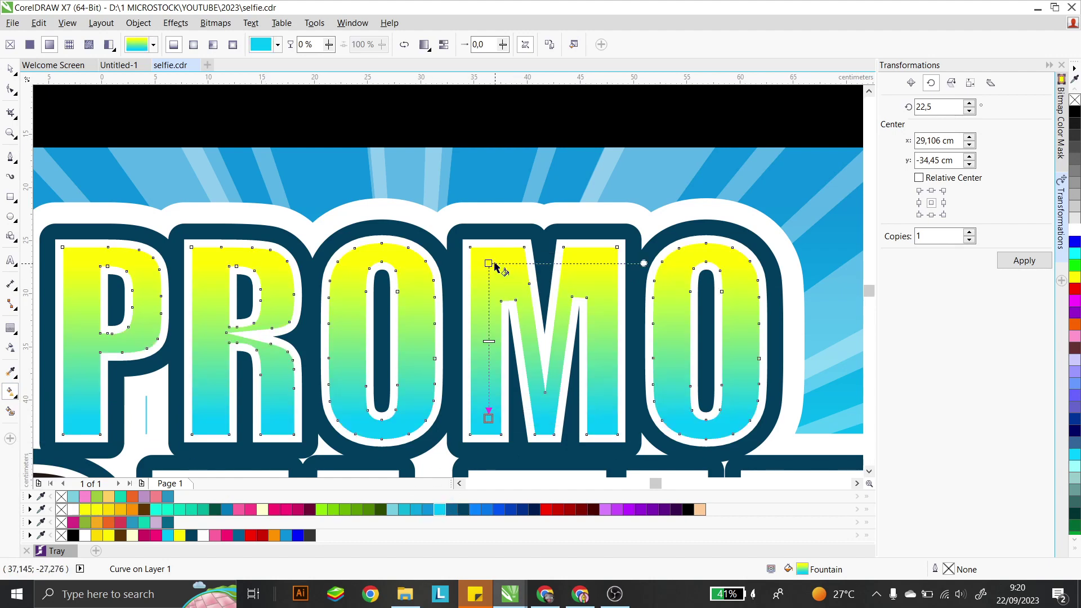
mouse_move(491, 243)
mouse_down()
mouse_move(489, 218)
mouse_move(488, 235)
mouse_up()
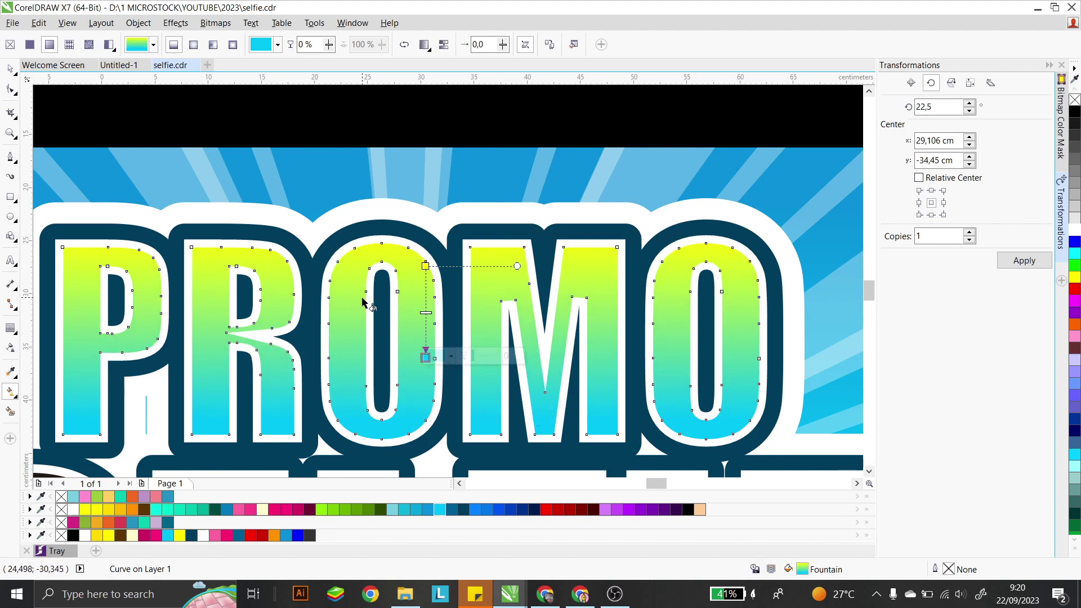
- Apply a vertical linear fountain fill to SELFIE's inner lettering, starting near the letters' bases and ending near their tops
scroll(368, 302, down, 3)
scroll(371, 301, down, 2)
scroll(416, 304, down, 2)
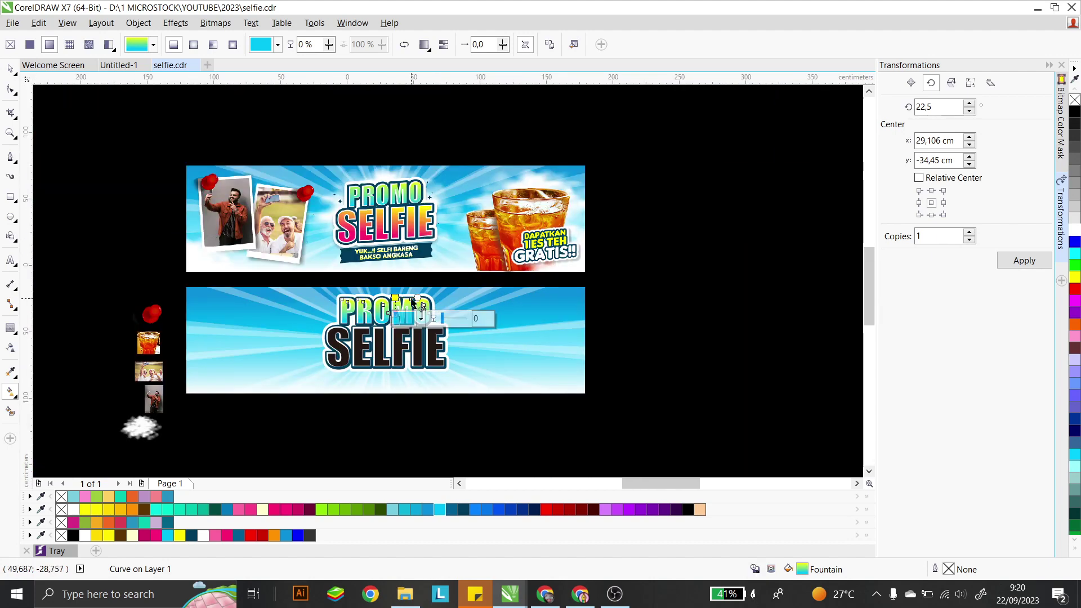
scroll(367, 348, up, 3)
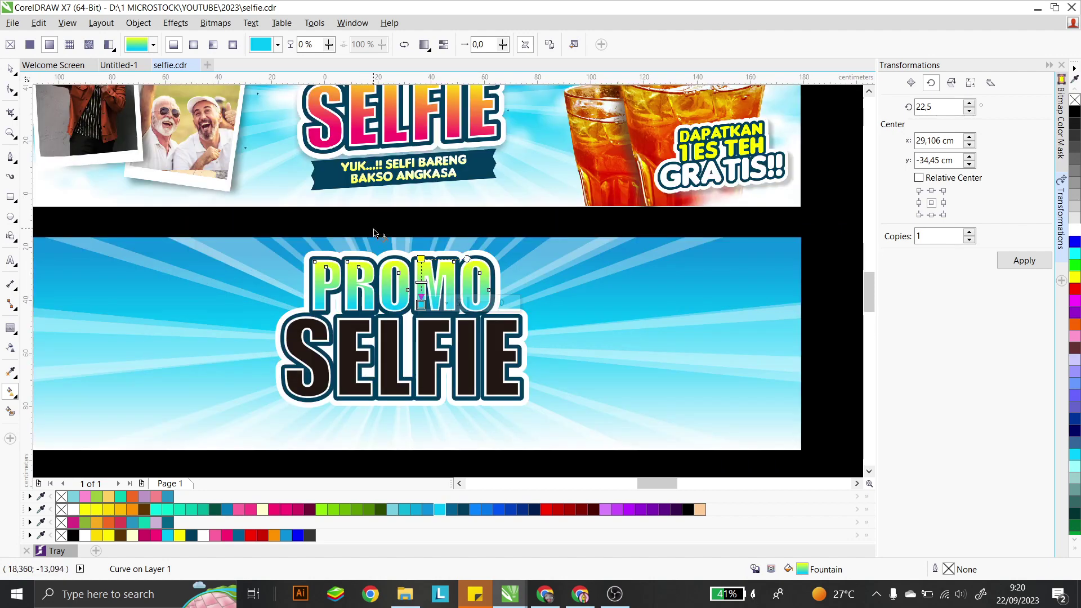
scroll(369, 346, up, 2)
click(330, 421)
drag(328, 418, 328, 320)
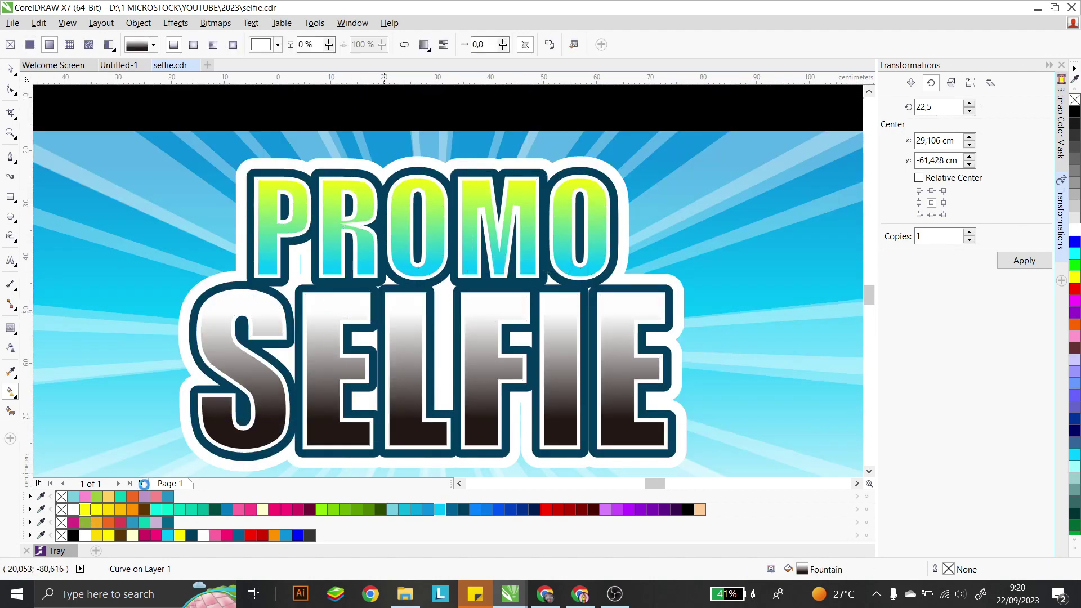
- Colour SELFIE's gradient yellow at the upper end and magenta-pink at the lower end, and extend its upper end slightly above the letters
click(84, 509)
click(327, 418)
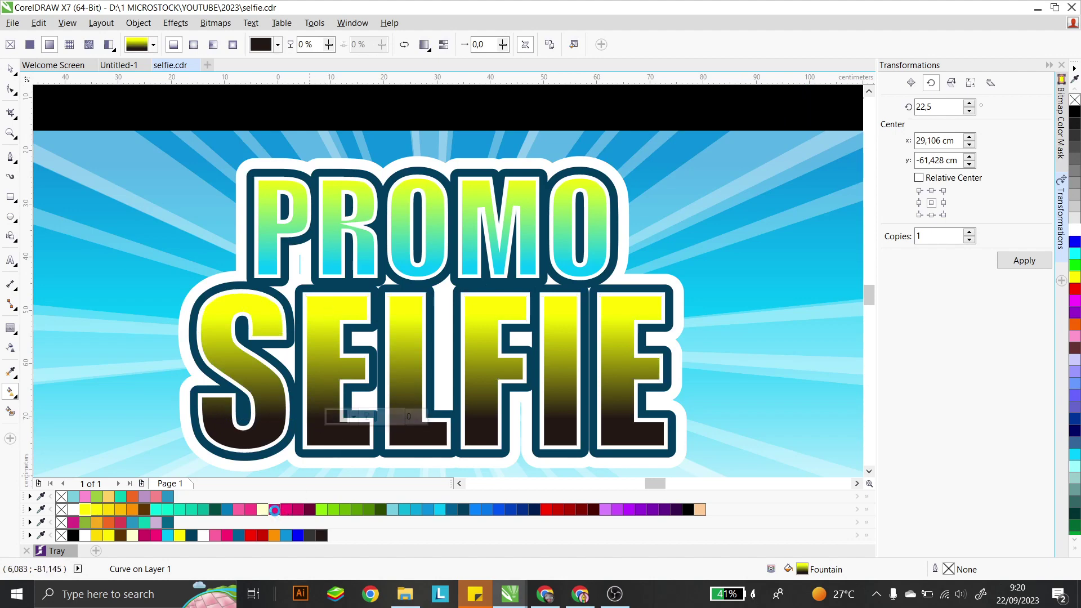
click(274, 510)
drag(328, 312, 329, 290)
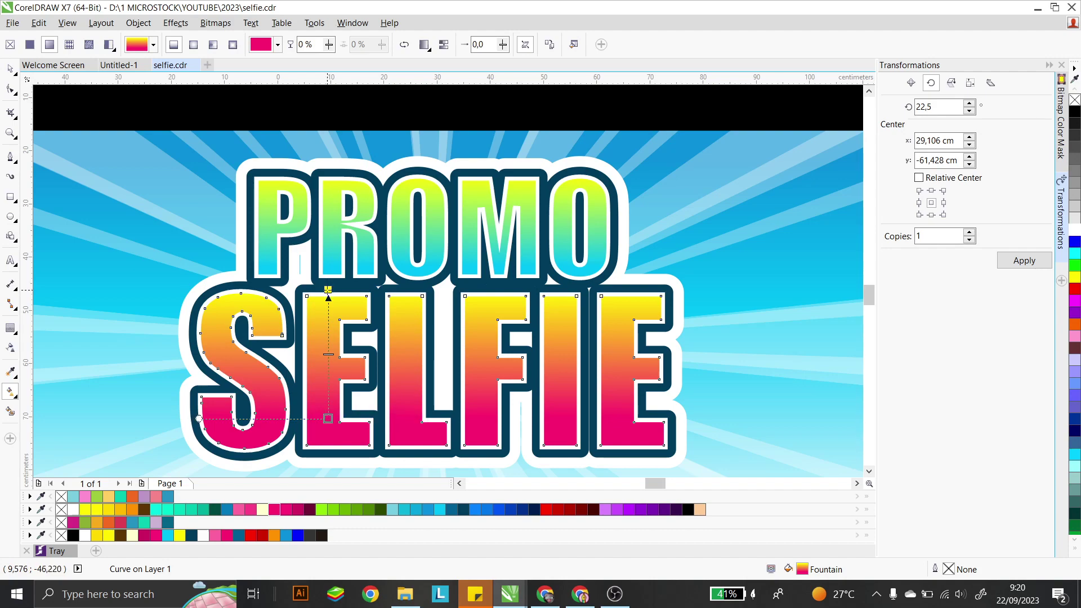
- Select the whole PROMO SELFIE title in the lower banner and move it slightly down and left, to about X 27.3 cm, Y -53.6 cm
click(11, 69)
scroll(525, 240, down, 4)
scroll(543, 124, up, 3)
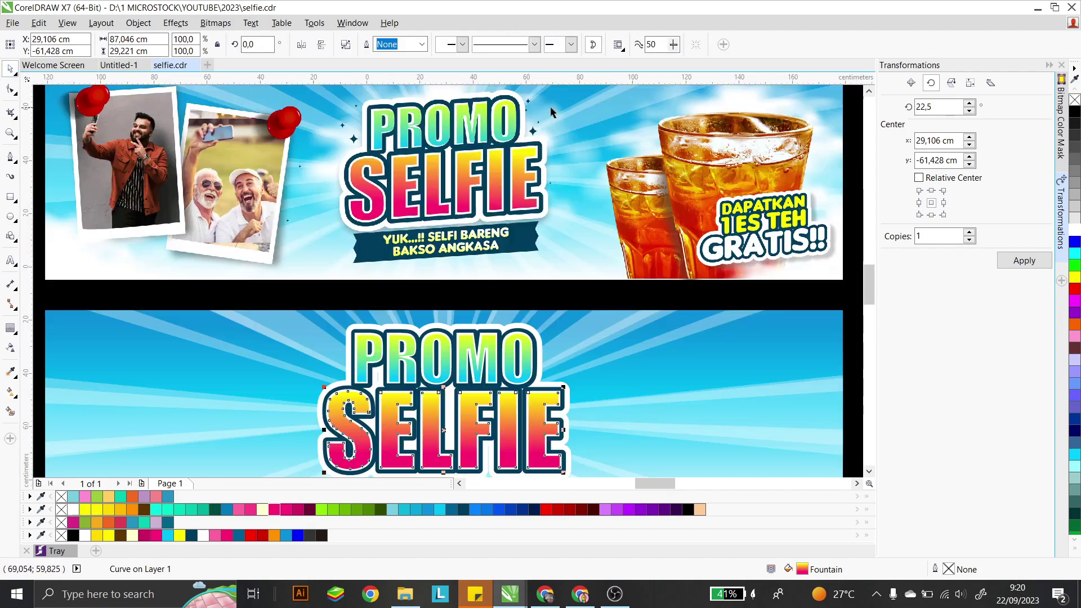
scroll(405, 127, up, 4)
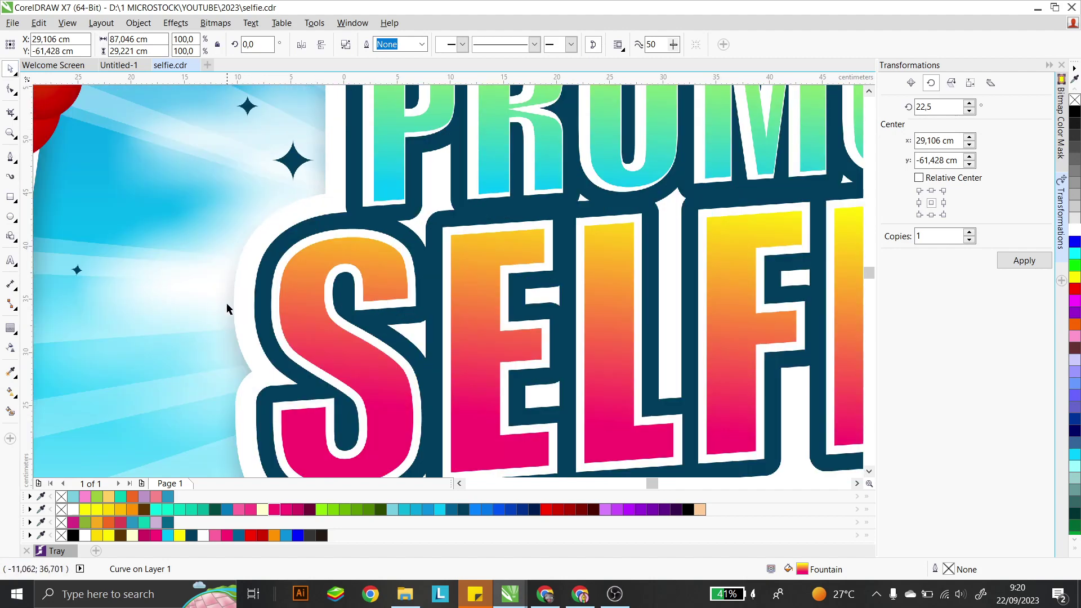
scroll(437, 202, down, 4)
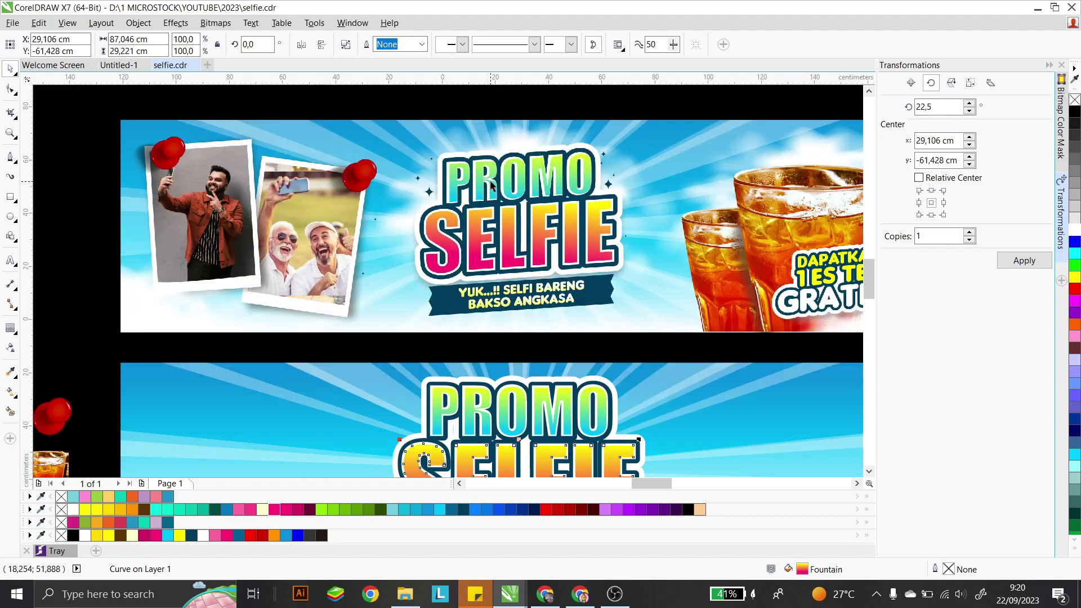
scroll(640, 209, down, 2)
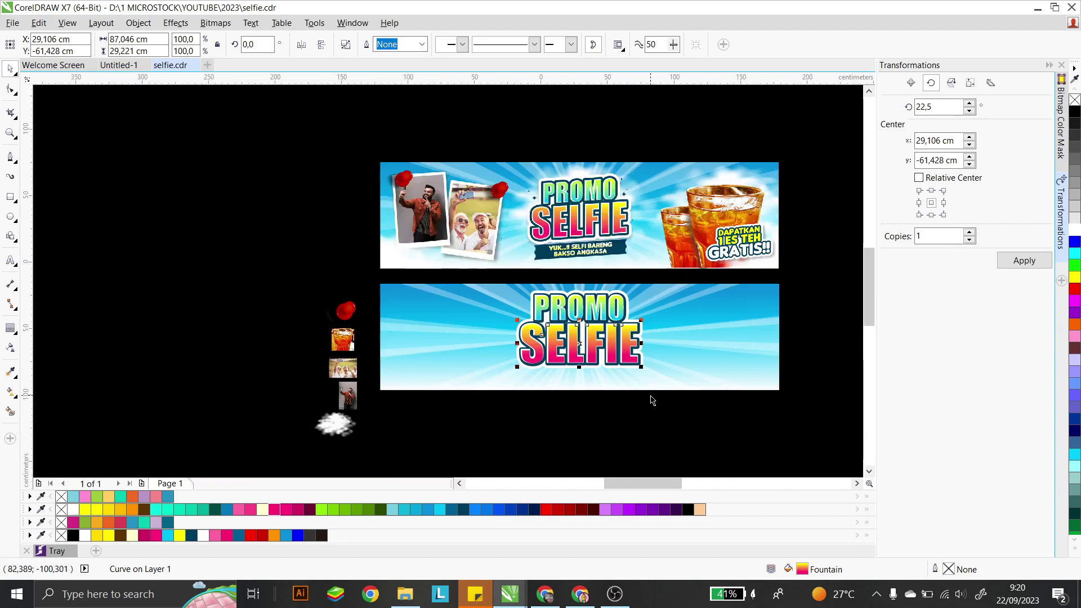
drag(652, 400, 499, 281)
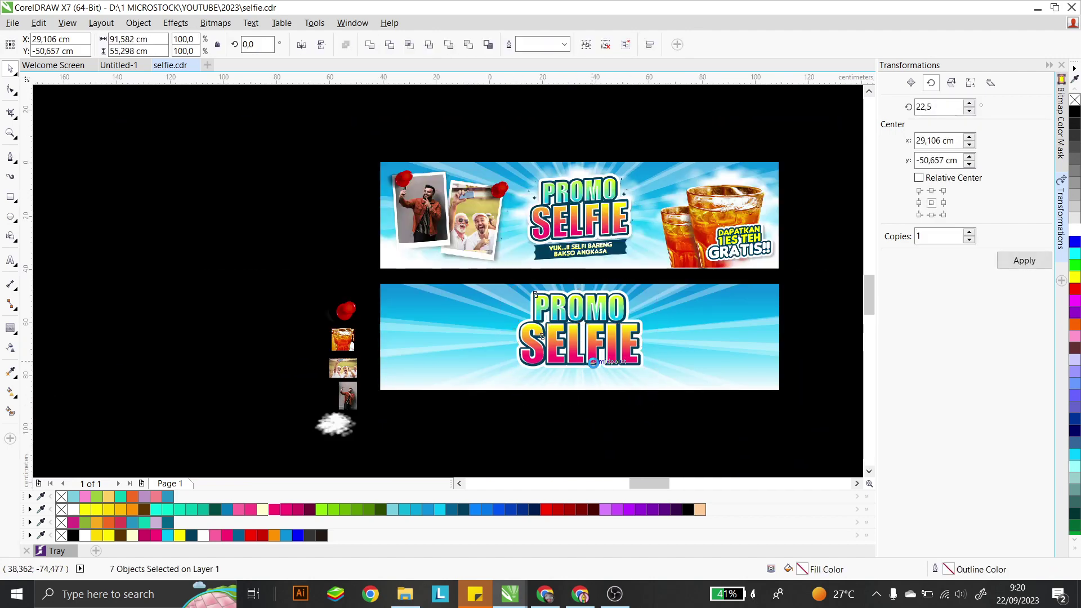
scroll(591, 362, up, 2)
drag(594, 333, 584, 350)
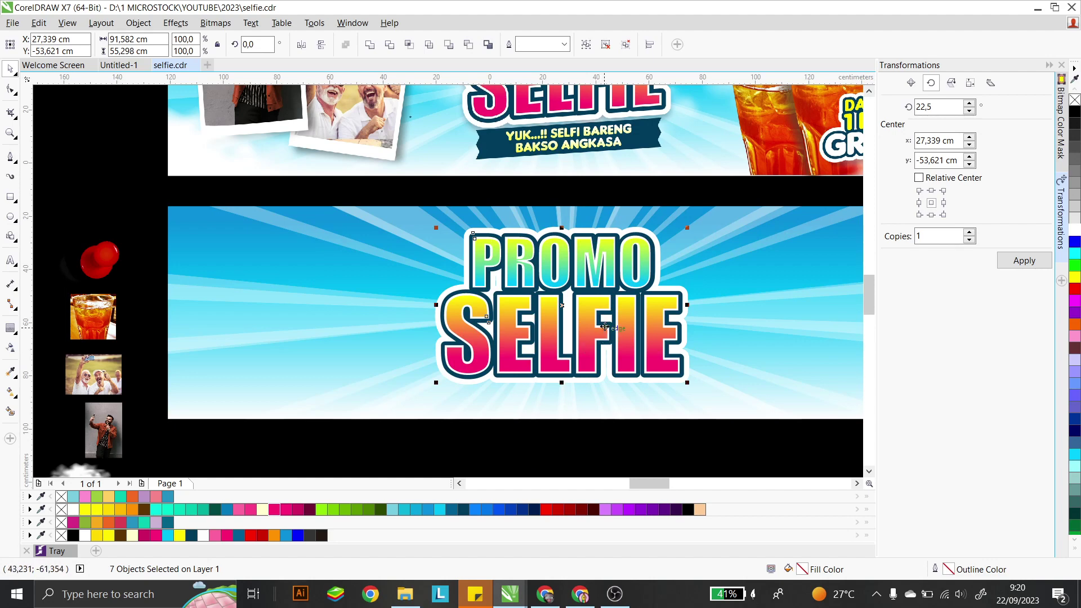
key(Escape)
- Add a drop shadow to the title's white outer outline group using the Flat Bottom Right preset
scroll(443, 321, up, 2)
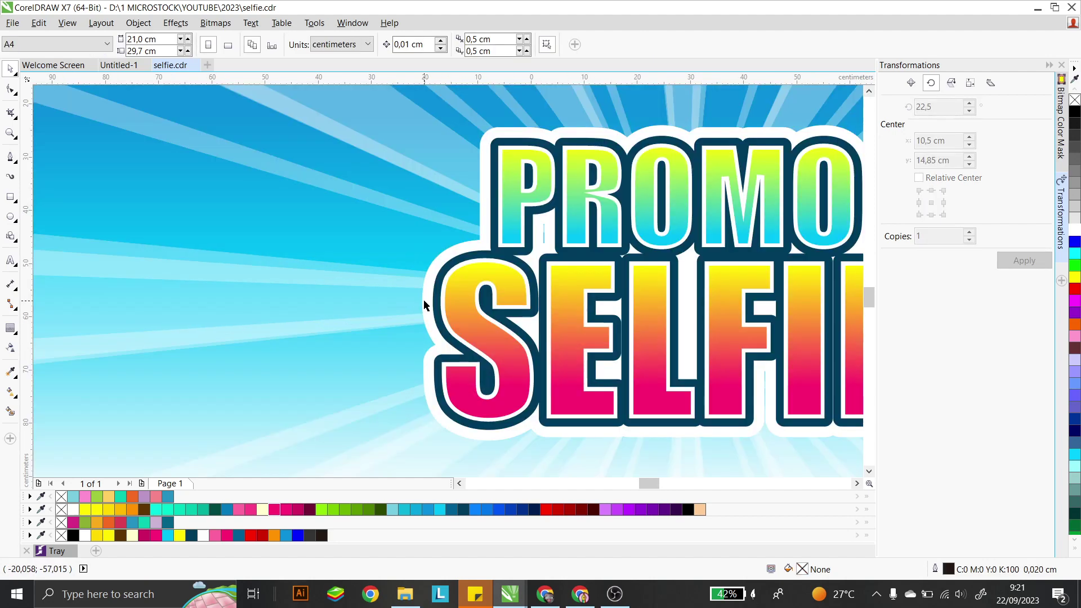
click(426, 298)
scroll(428, 274, down, 2)
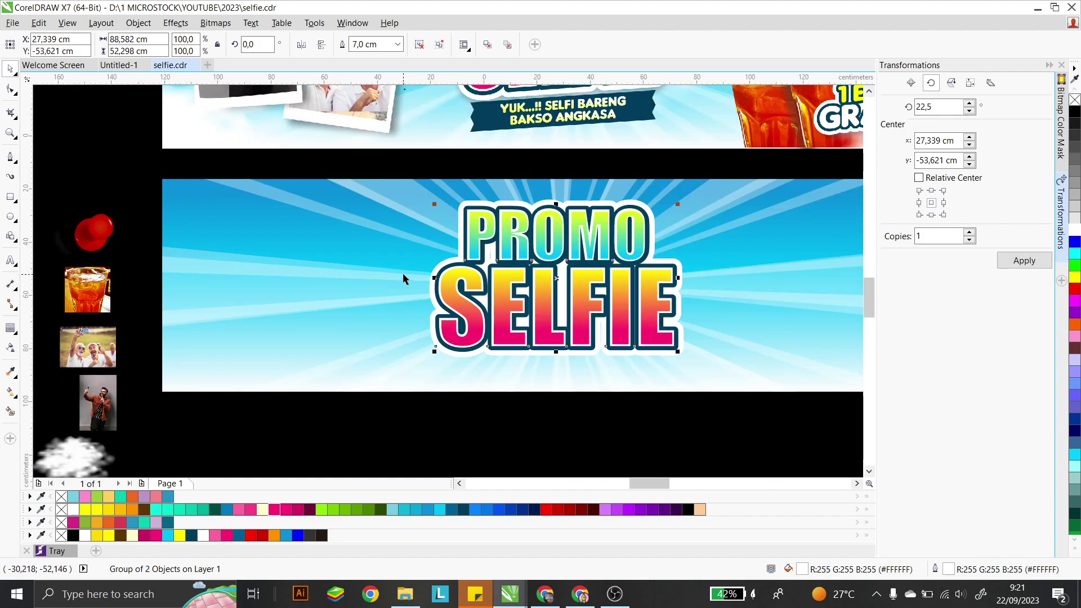
click(167, 25)
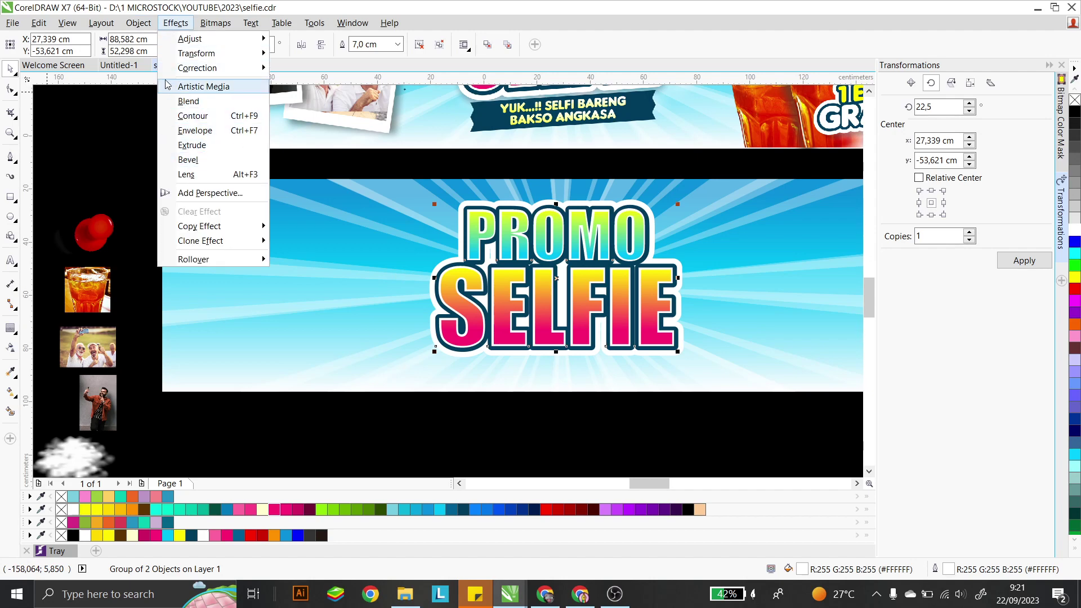
key(Escape)
click(124, 27)
mouse_move(110, 31)
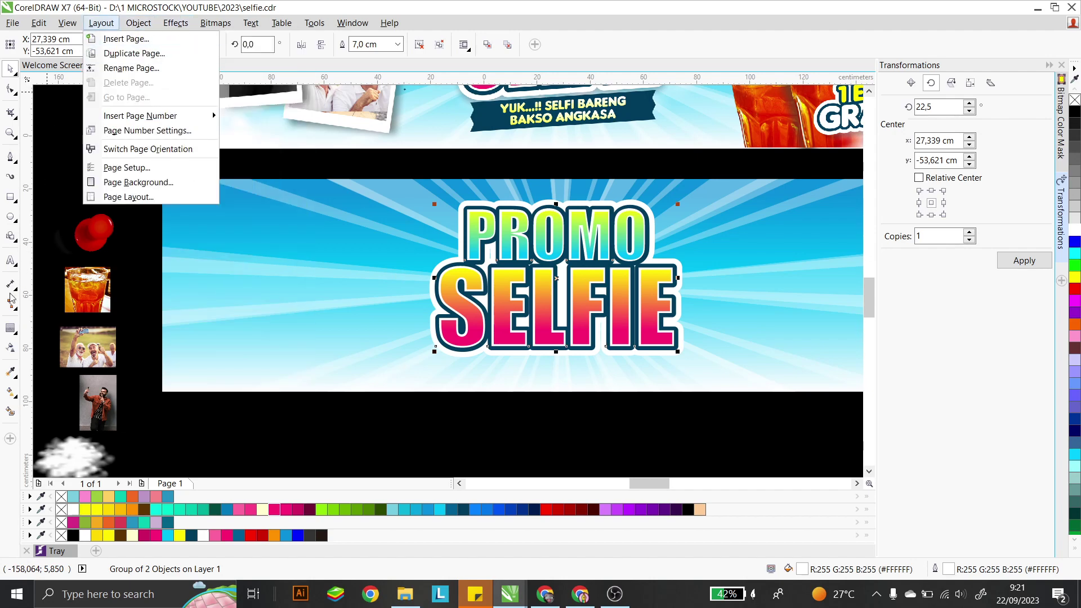
click(14, 333)
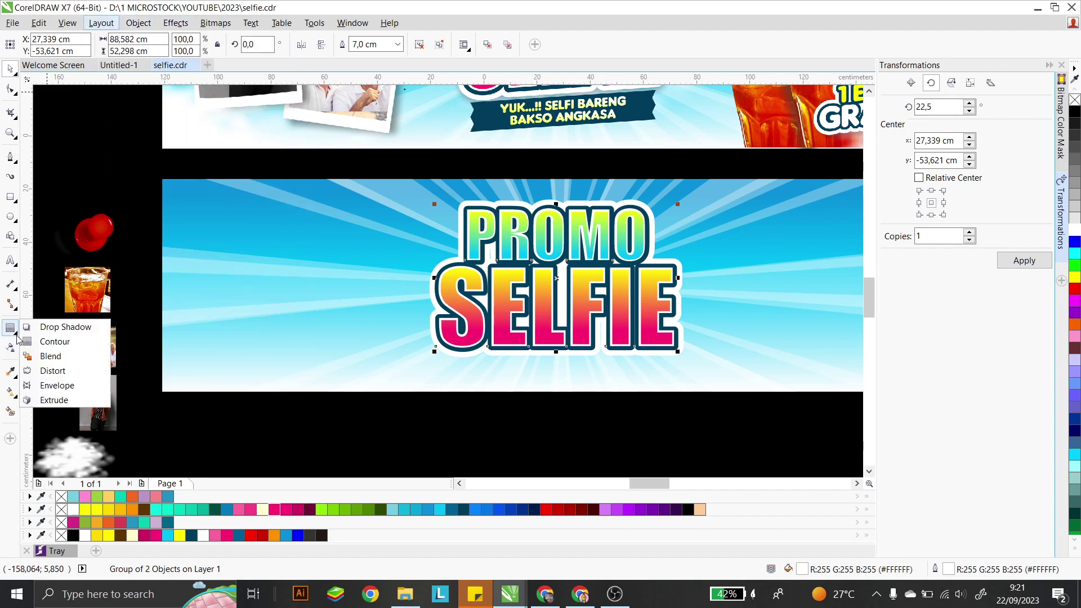
click(45, 327)
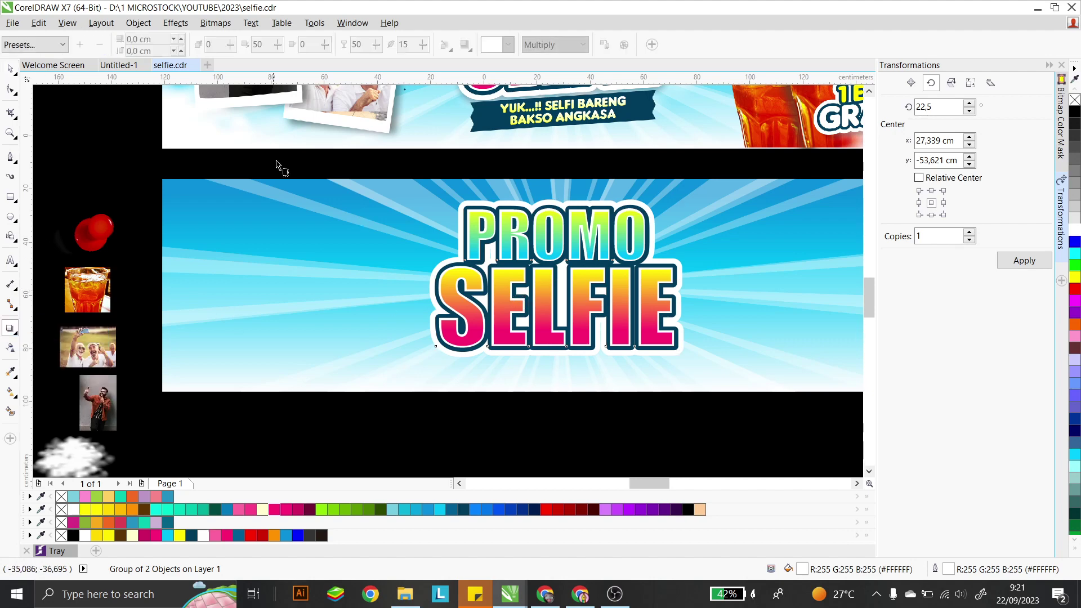
click(53, 45)
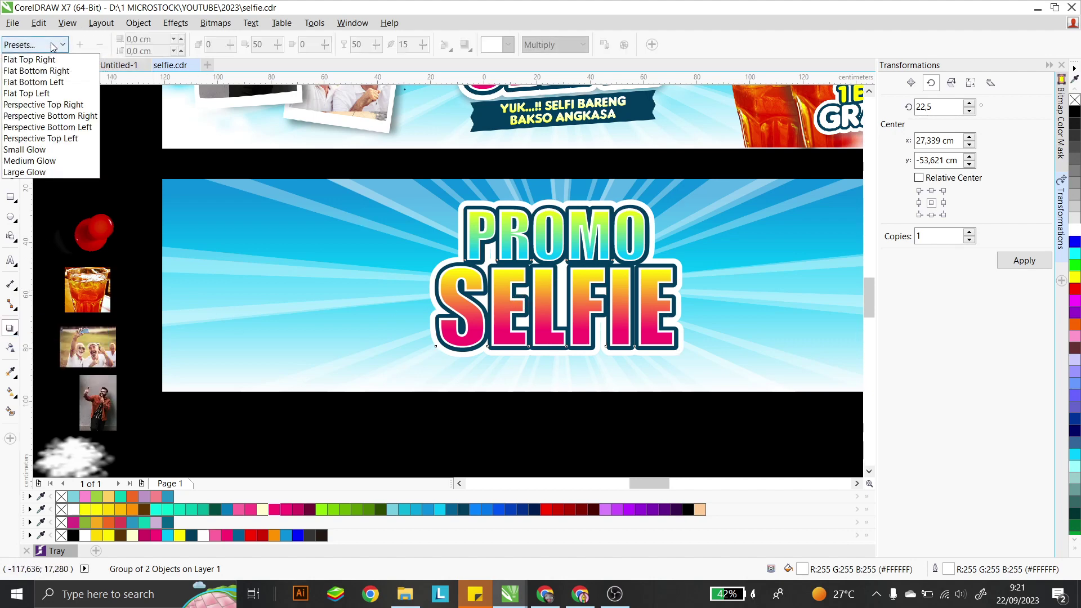
click(58, 72)
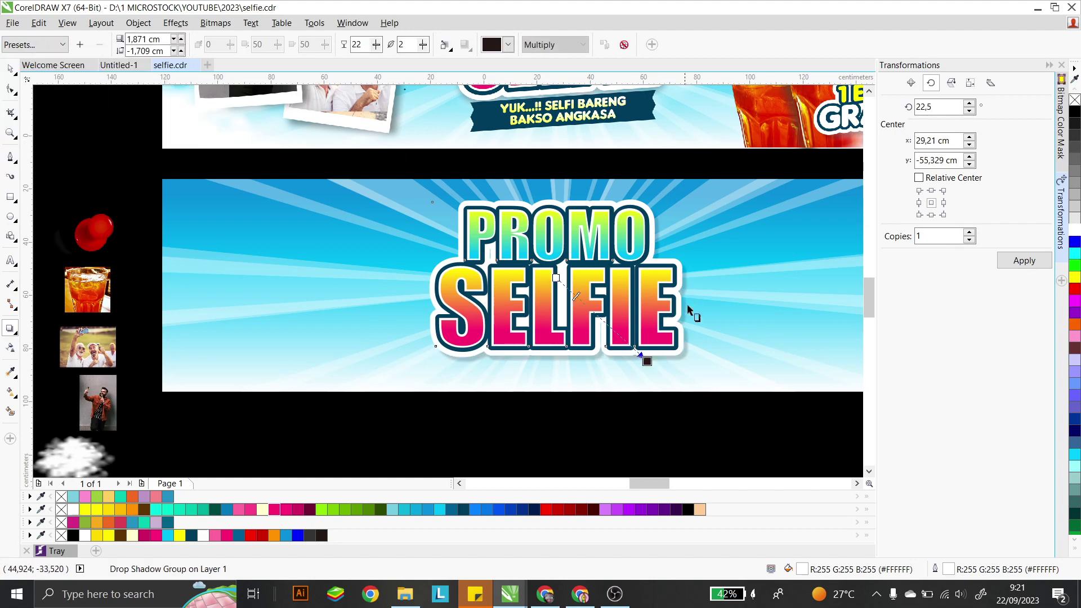
- Redirect the title's drop shadow toward the lower left, with an offset of about -1.5 cm horizontally and -1.6 cm vertically
drag(646, 362, 478, 358)
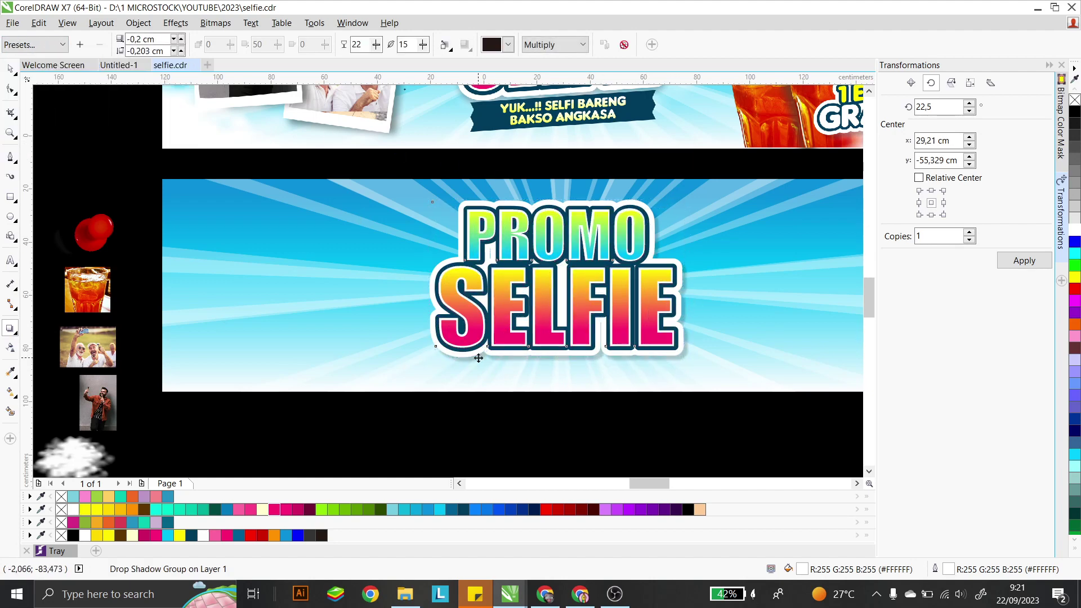
scroll(479, 363, up, 3)
scroll(479, 363, up, 2)
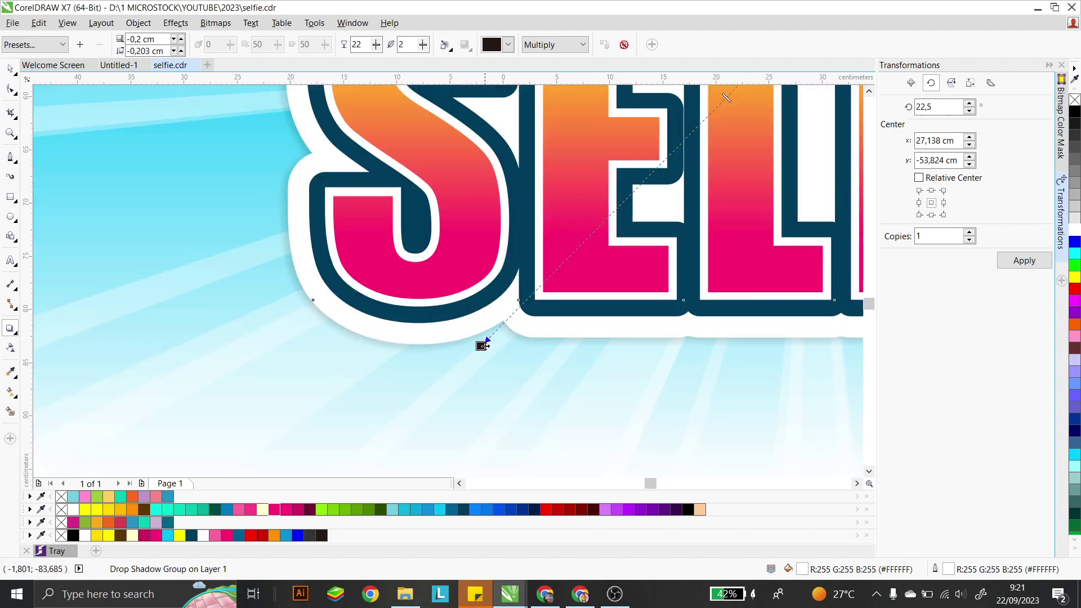
drag(481, 346, 476, 358)
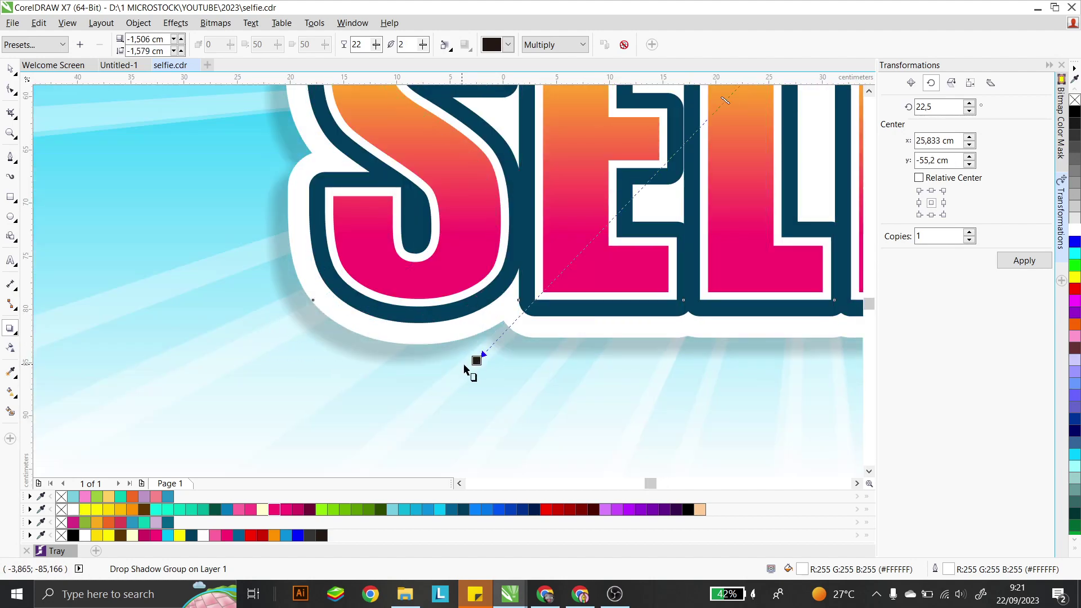
- Set the feathering of the title's drop shadow to 5
scroll(460, 366, down, 4)
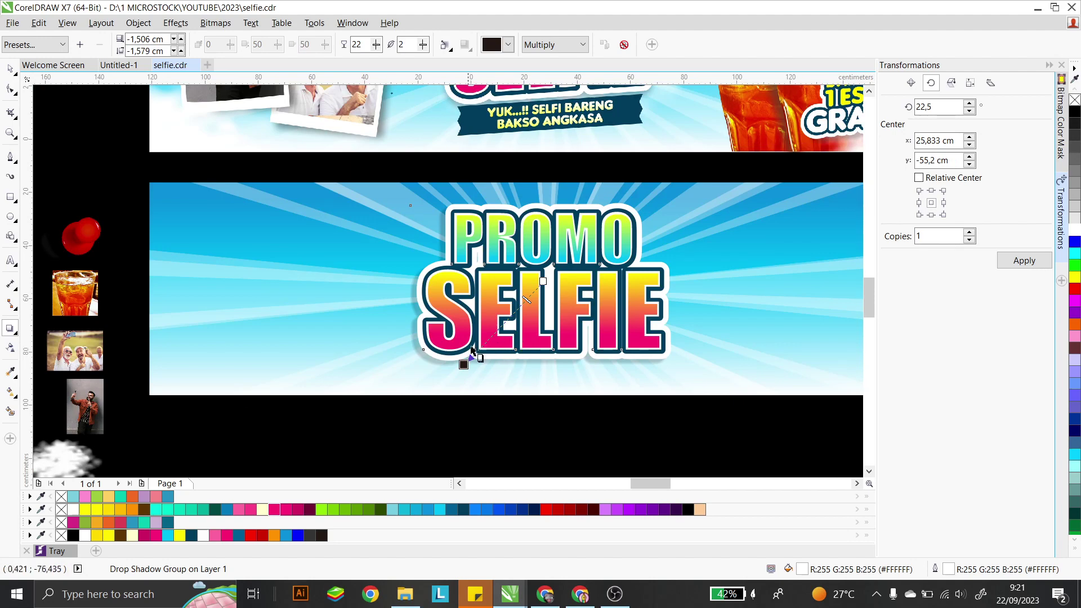
scroll(475, 357, up, 2)
scroll(459, 373, up, 2)
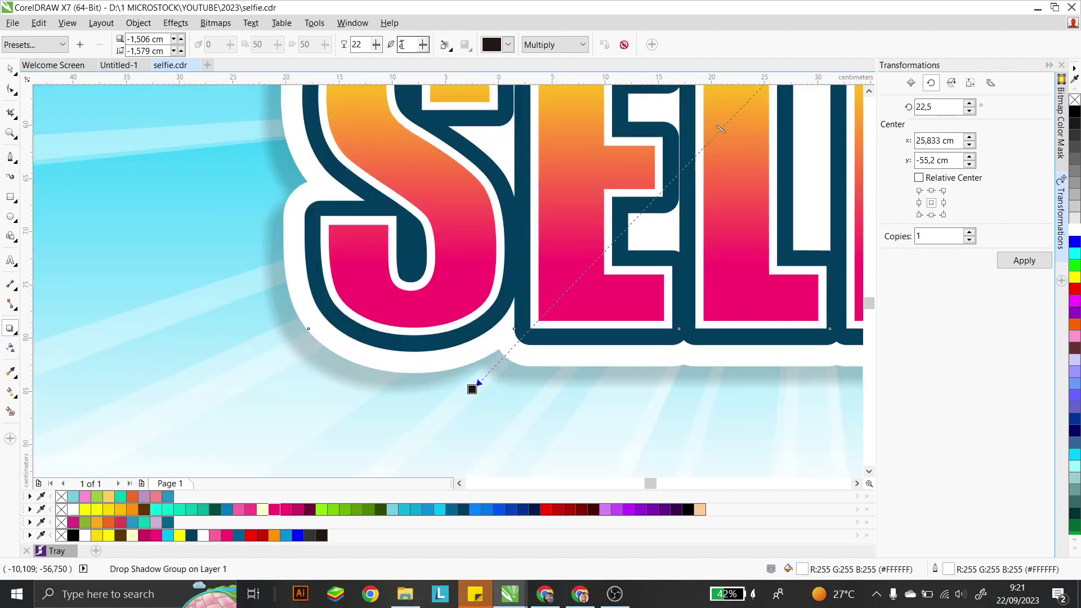
text(5)
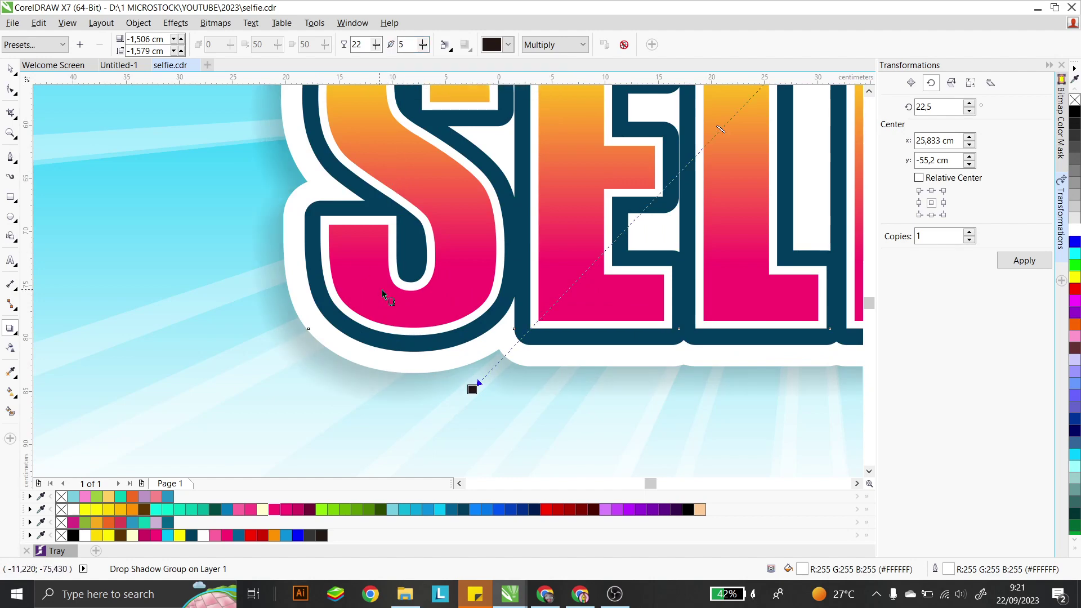
- Change the drop shadow's colour to the pure black sampled from the colour palette
scroll(374, 285, down, 4)
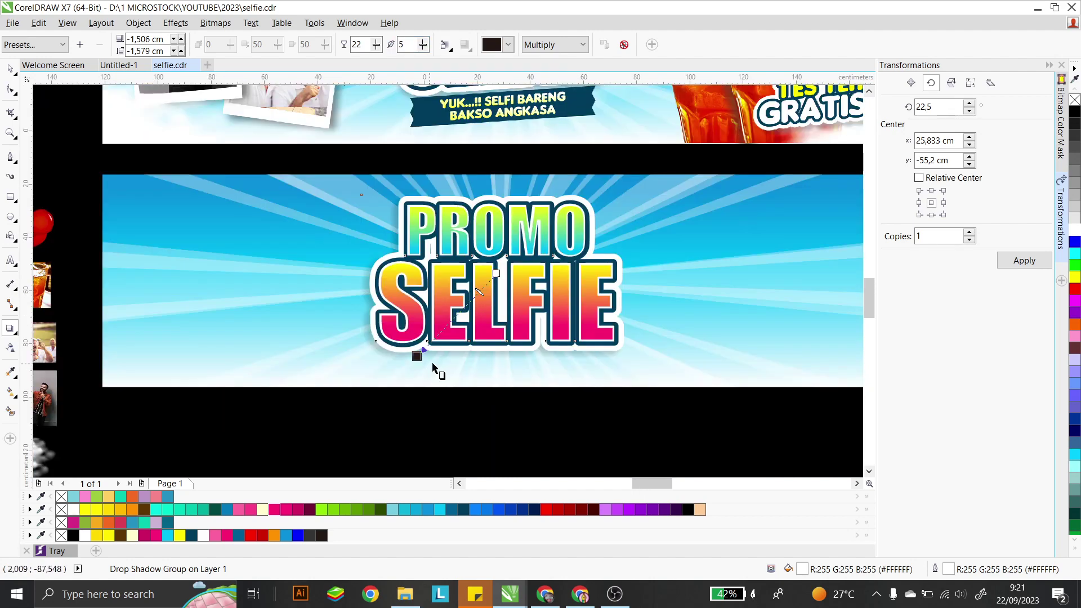
click(508, 45)
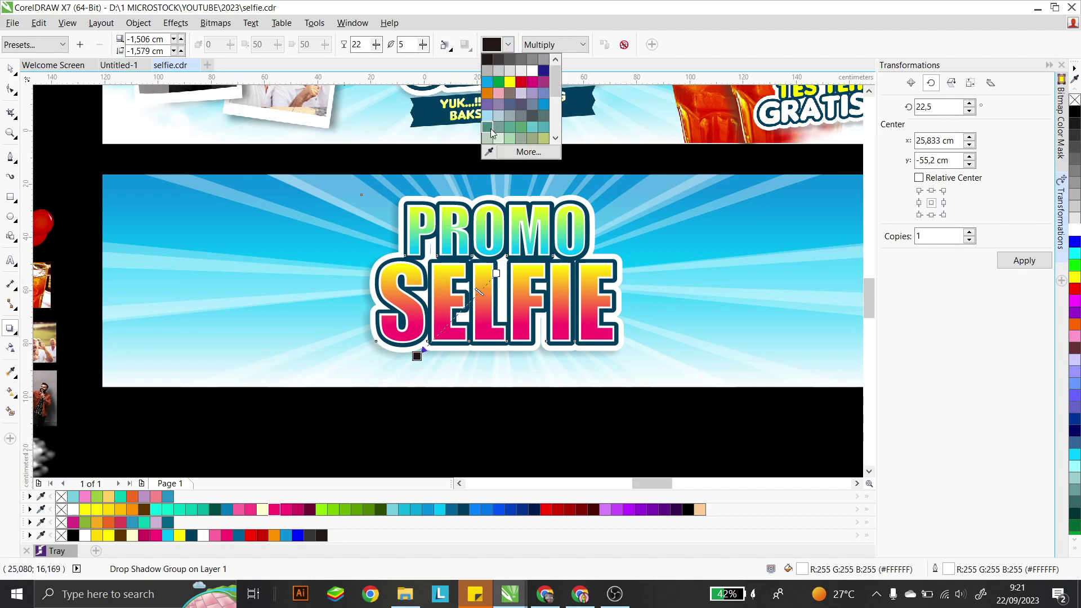
click(489, 151)
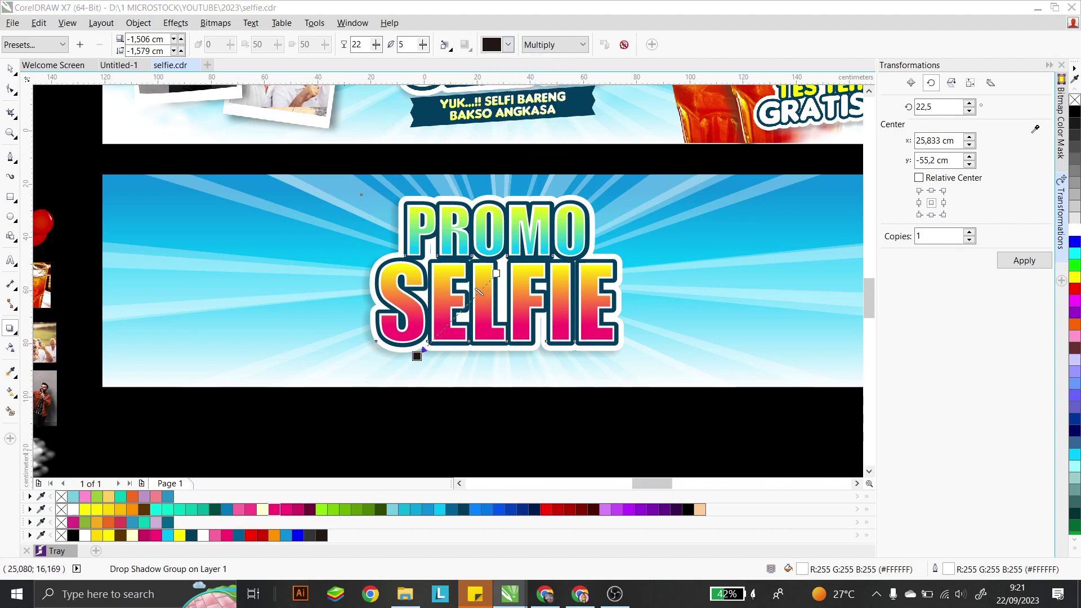
click(1074, 107)
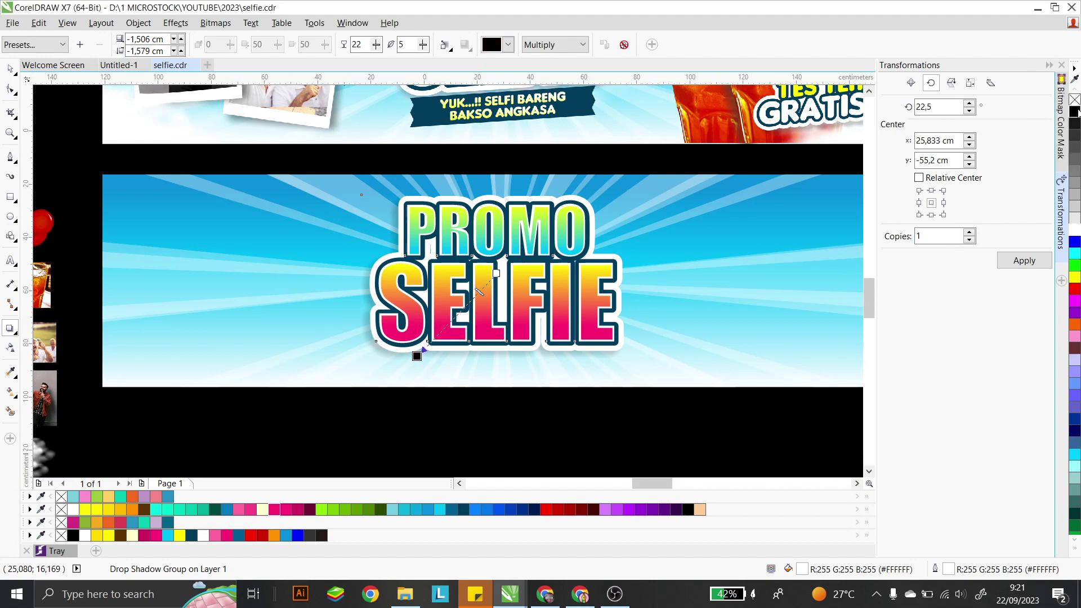
- Select the whole title with its shadow and scale it down about its centre to about 87 by 55 cm
key(space)
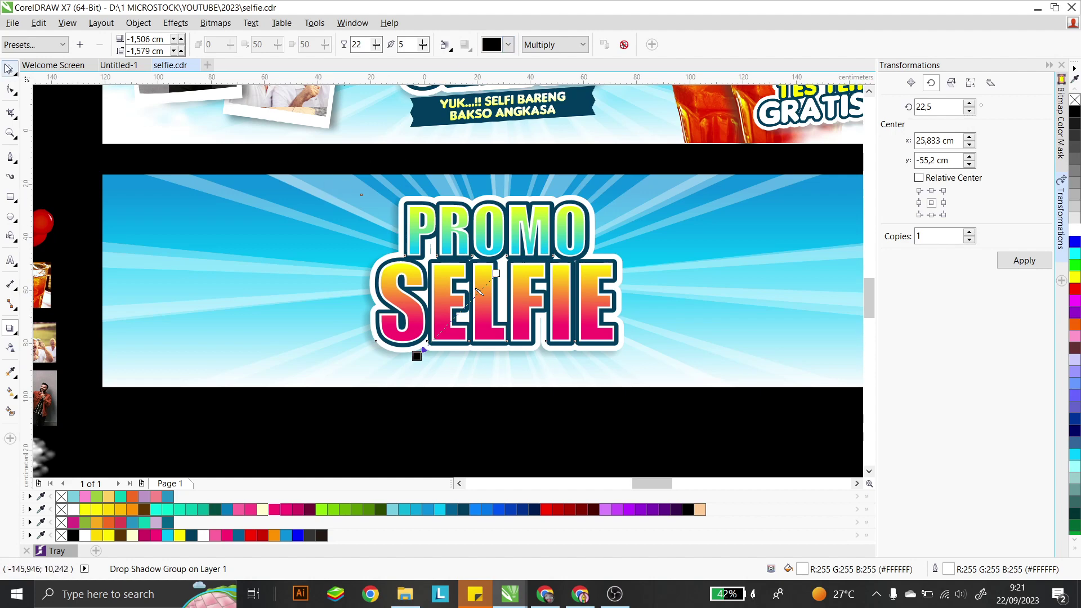
drag(651, 434, 351, 175)
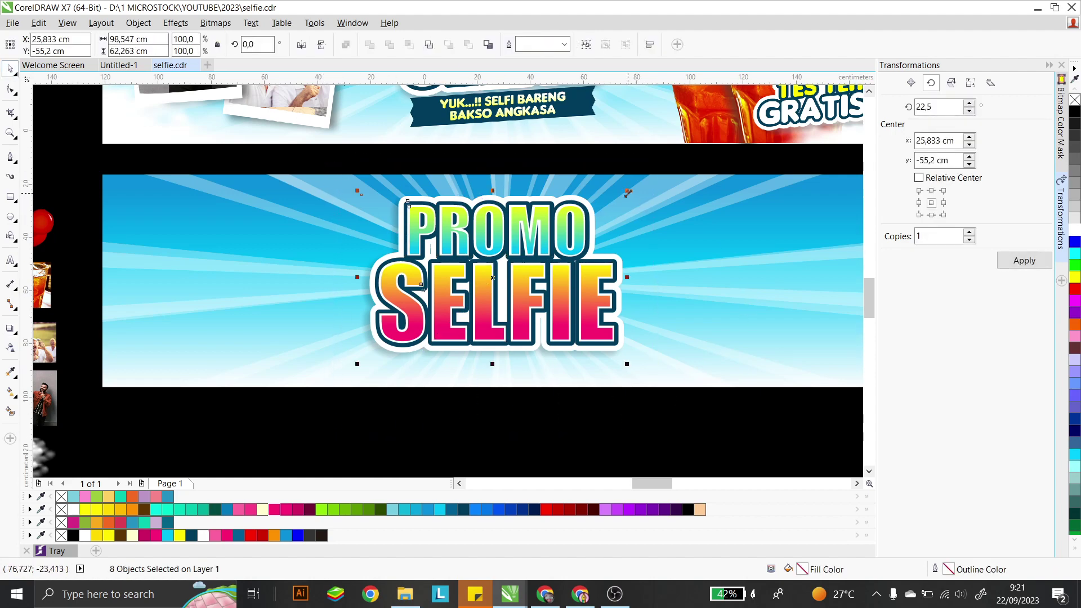
drag(628, 193, 622, 194)
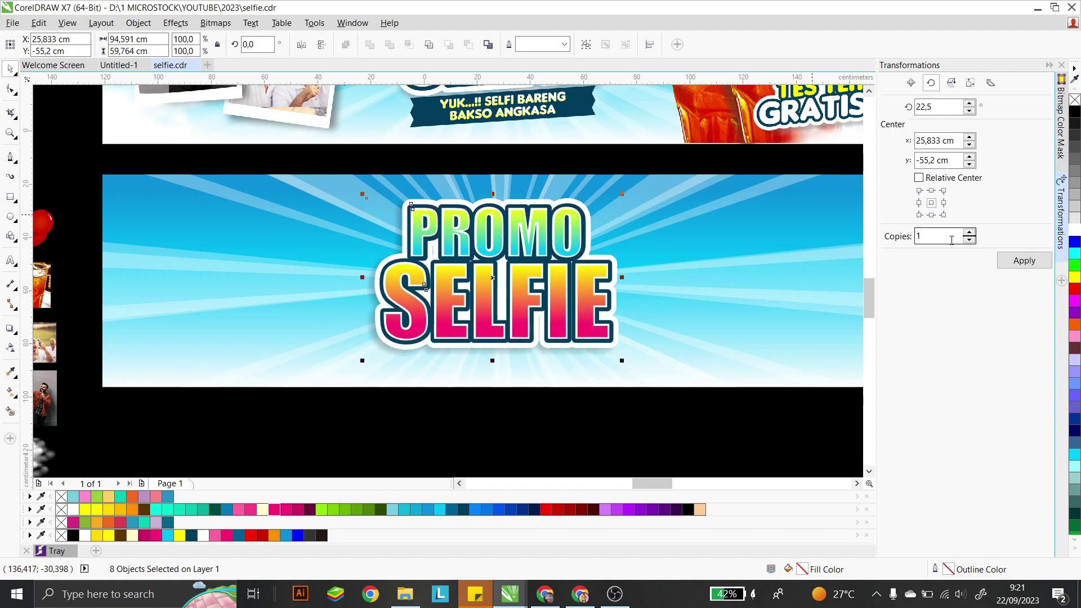
scroll(526, 354, down, 2)
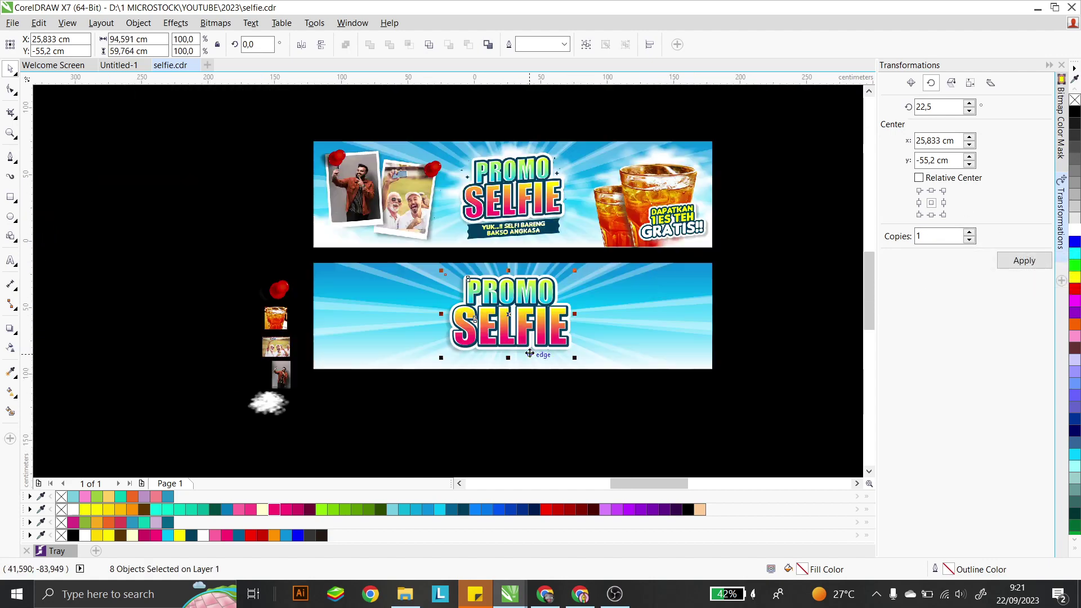
scroll(567, 267, up, 2)
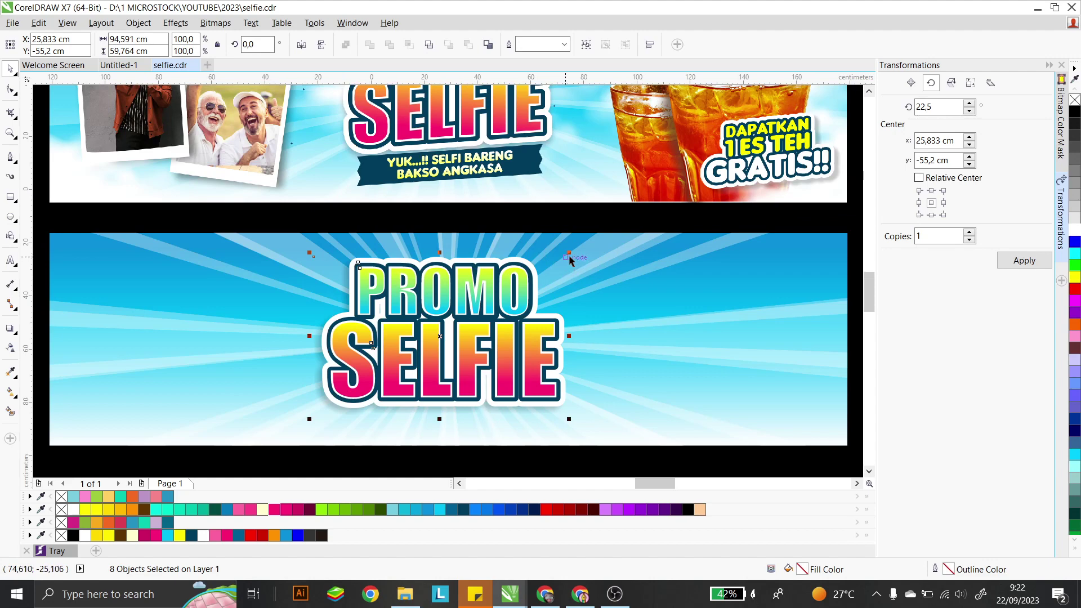
drag(569, 254, 559, 256)
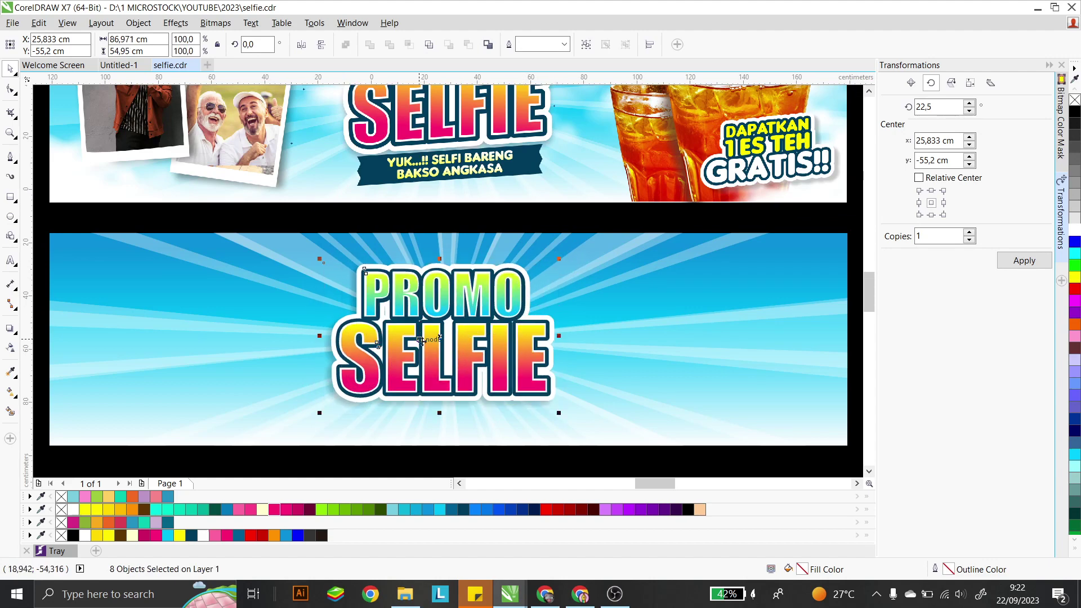
- Group the title's eight objects and enlarge the group slightly about its centre
drag(602, 472, 254, 209)
key(ctrl+g)
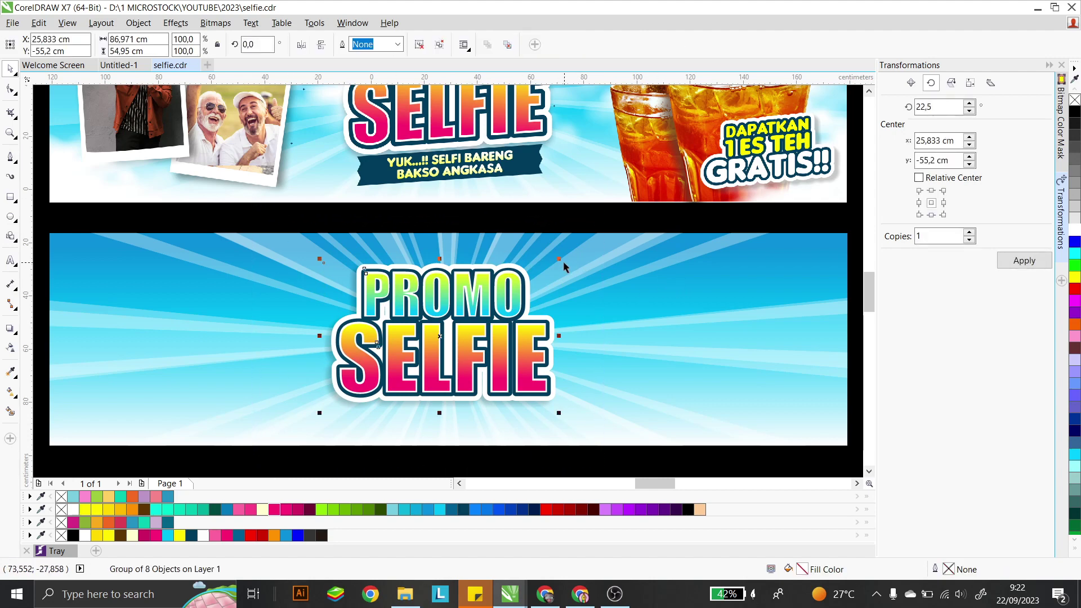
drag(560, 260, 564, 256)
key(Escape)
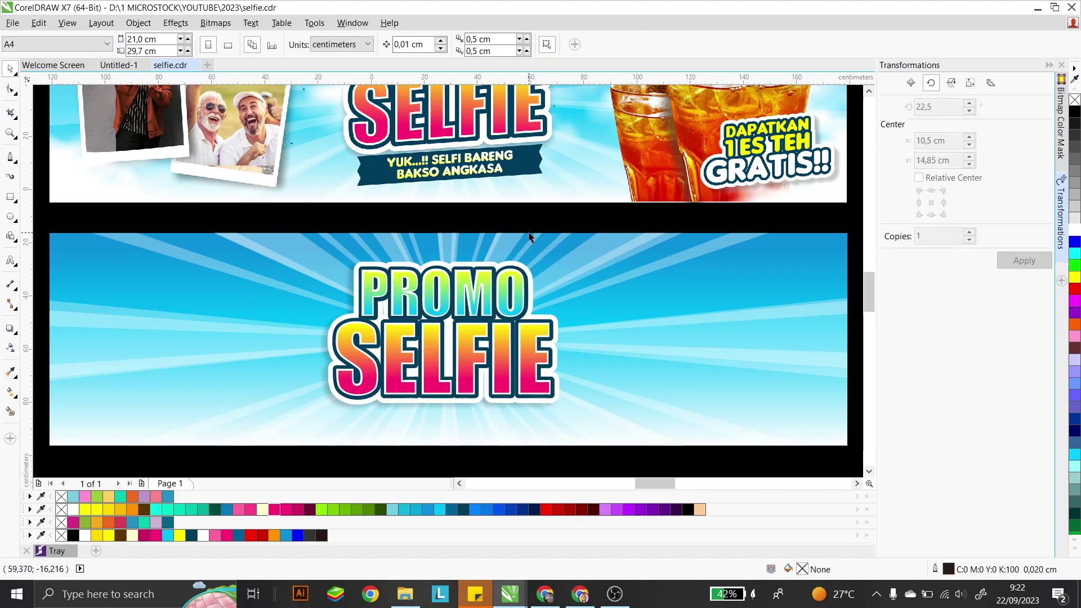
- Add the text "yuk...!! selfi" in Arial below the title and enlarge it about its centre to about 27 by 5 cm
click(10, 260)
click(398, 424)
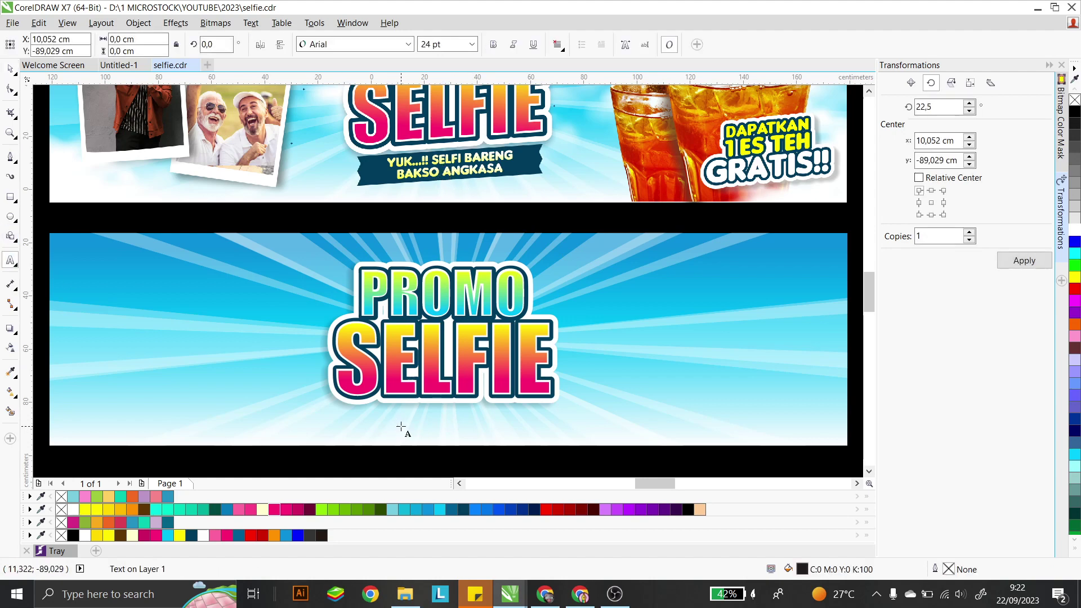
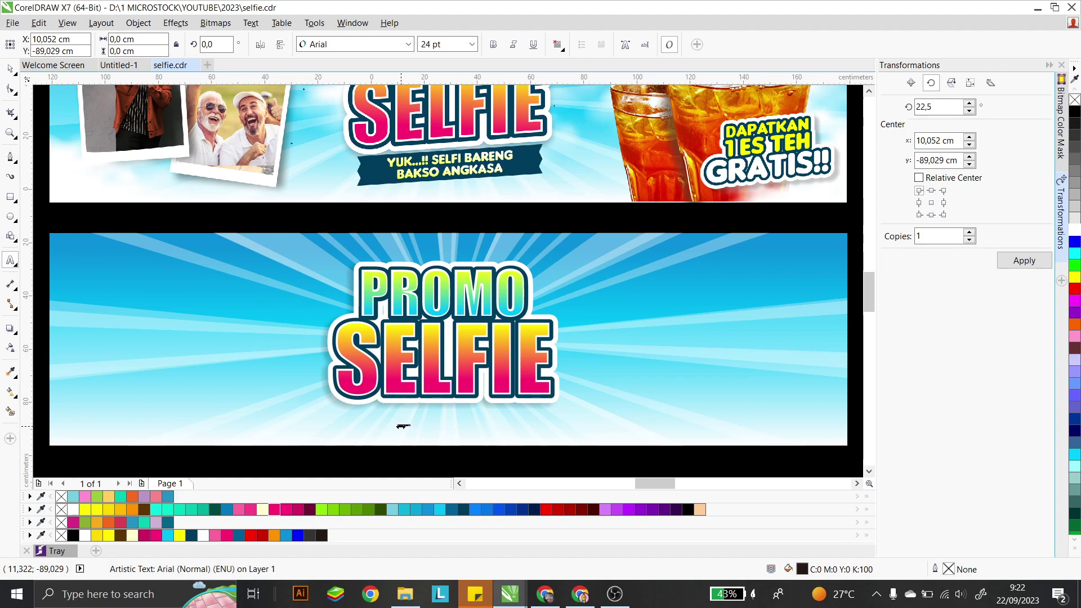
click(10, 68)
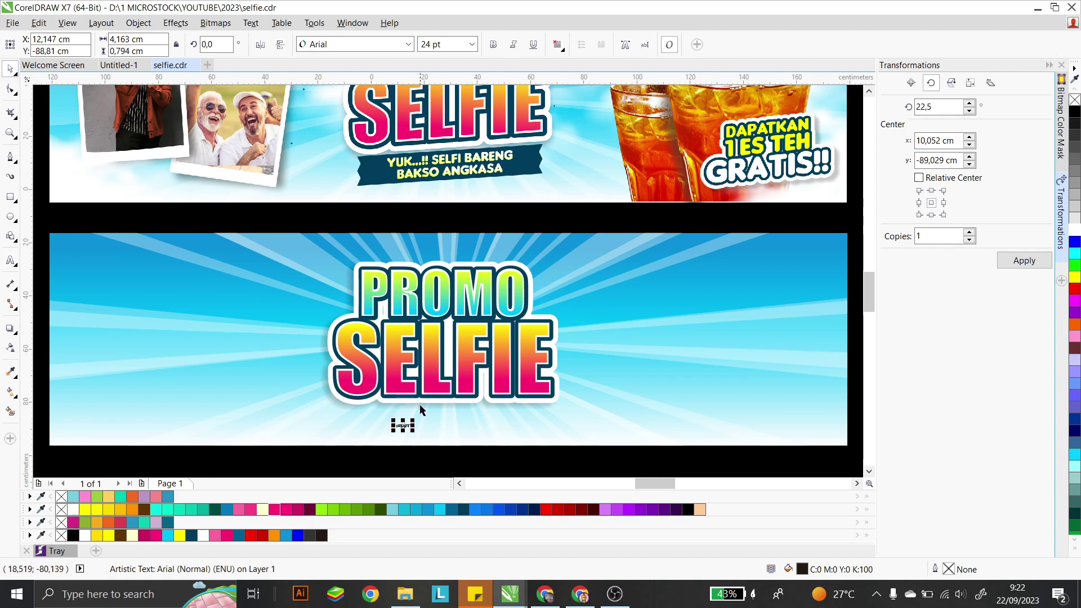
key(ctrl+z)
- Replace the text below the title with "YUK... !! SELFIE BARENG" and "BAKSO ANGKASA" in capitals on two lines
double_click(428, 422)
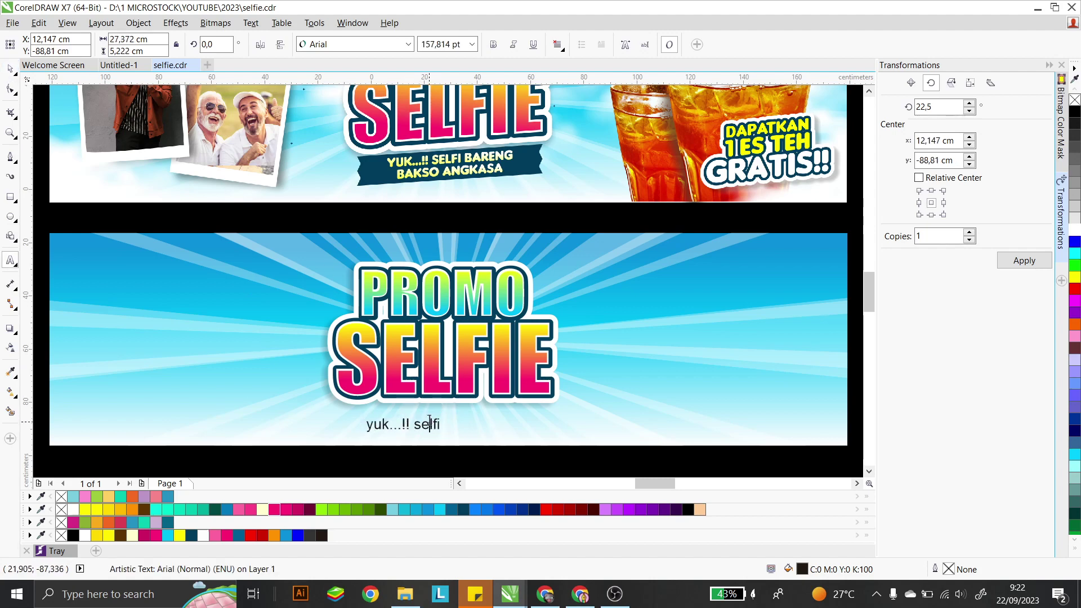
key(Caps_Lock)
key(ctrl+a)
text(YUKK)
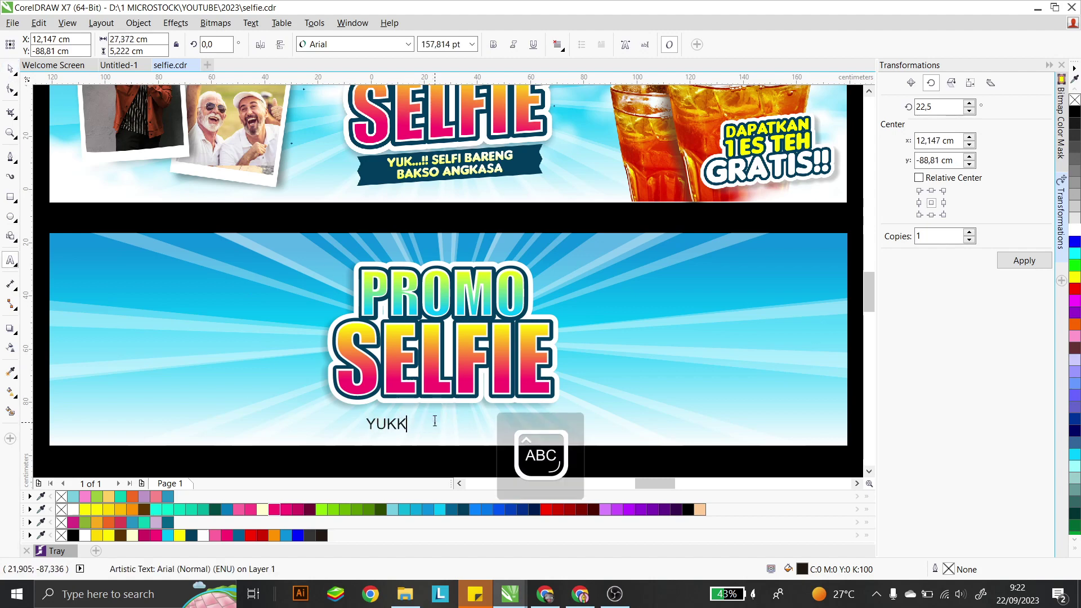
key(BackSpace)
text(... !! SELFI)
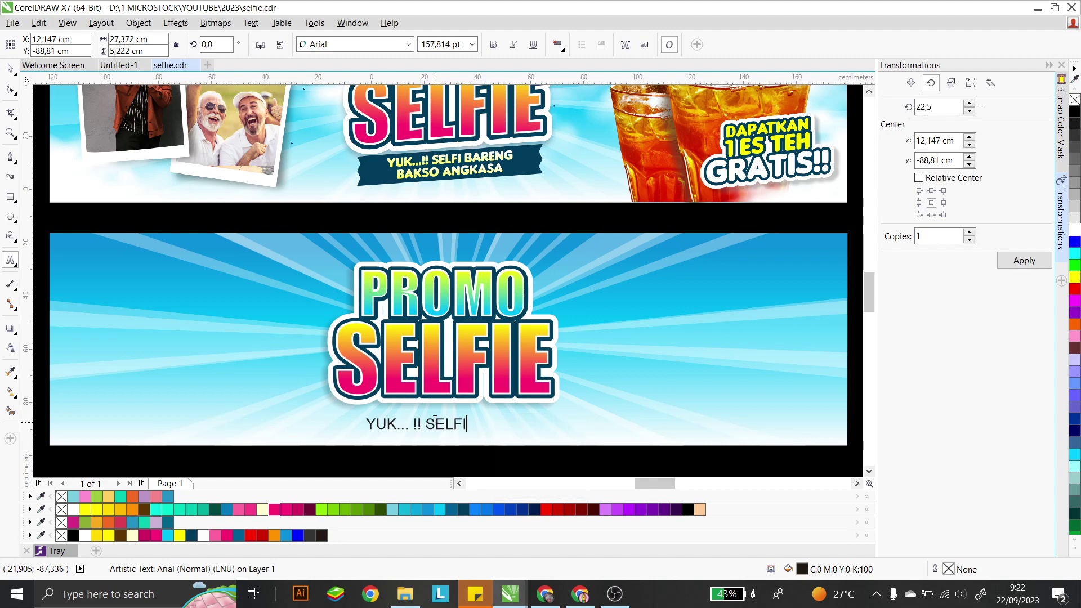
text(E BARENG B)
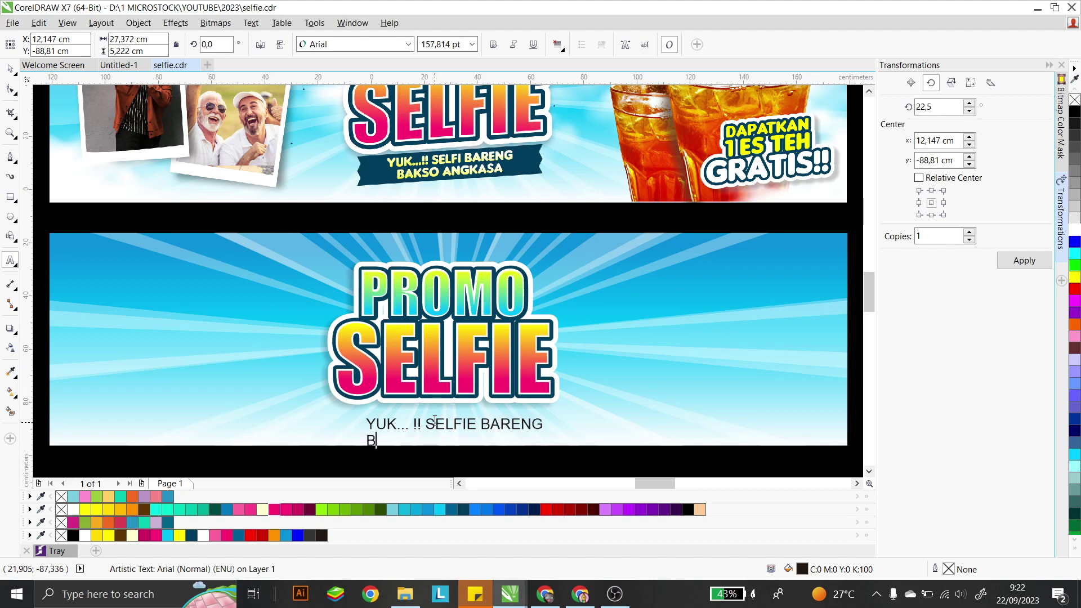
text(AKSO ANGKASA)
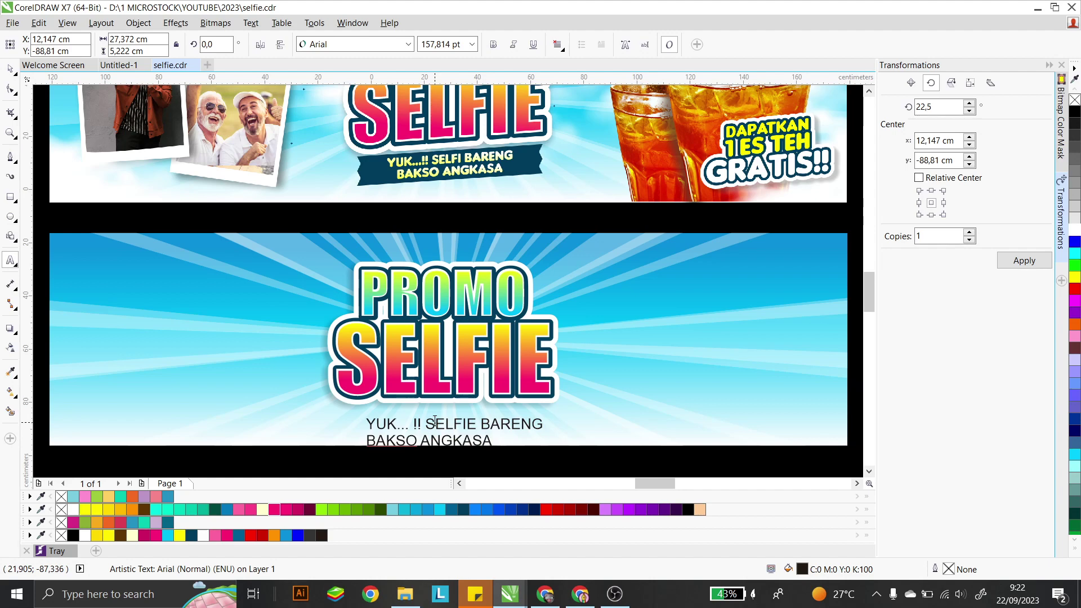
key(ctrl+space)
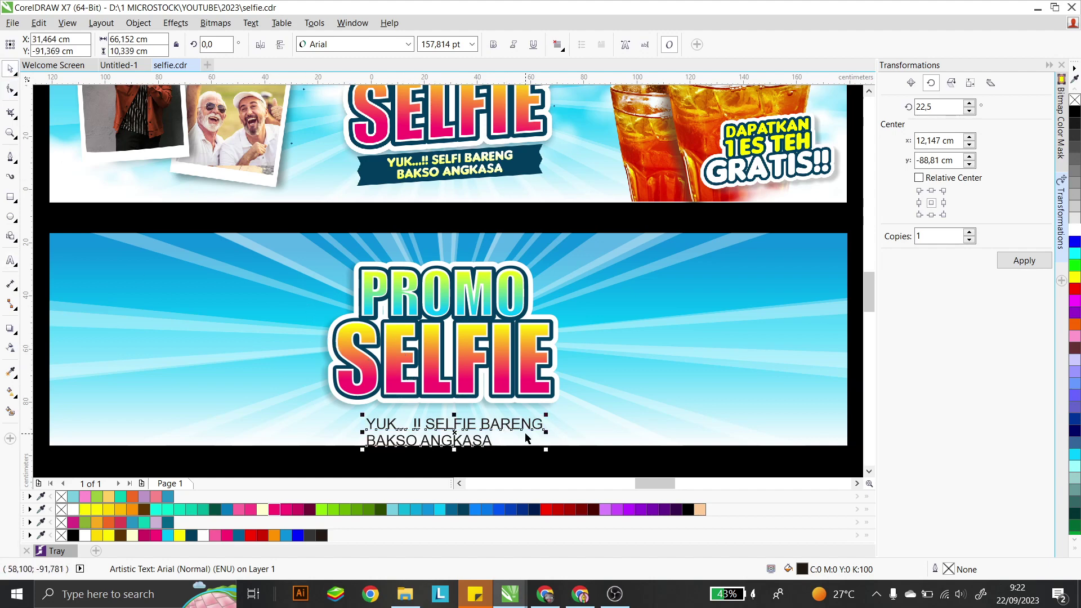
- Split the slogan into two separate lines centred on each other and move them up closer under the title
drag(566, 465, 361, 412)
key(c)
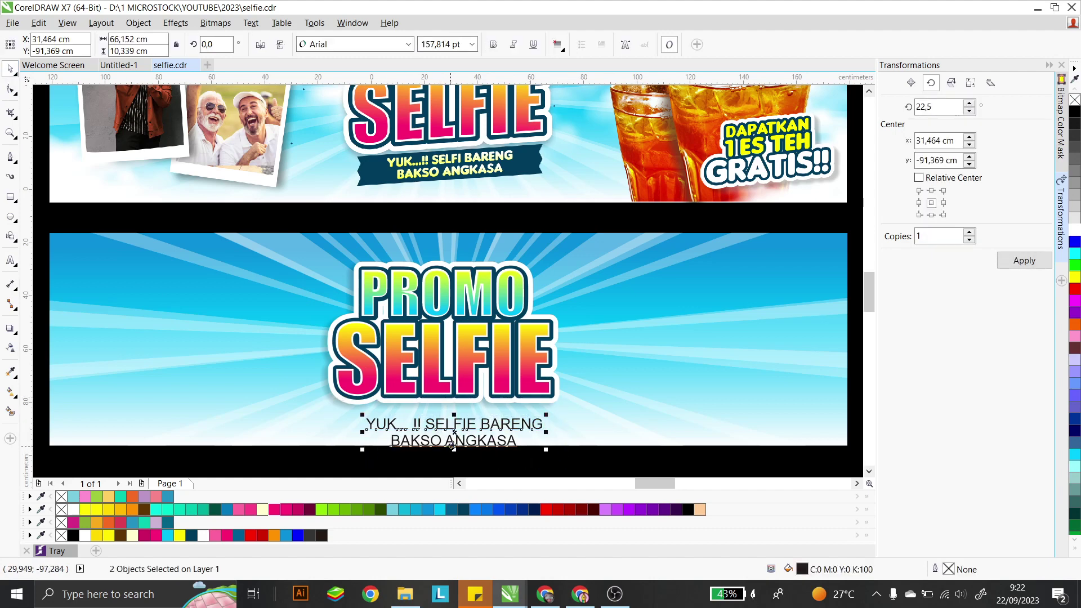
drag(593, 473, 360, 412)
drag(484, 426, 474, 415)
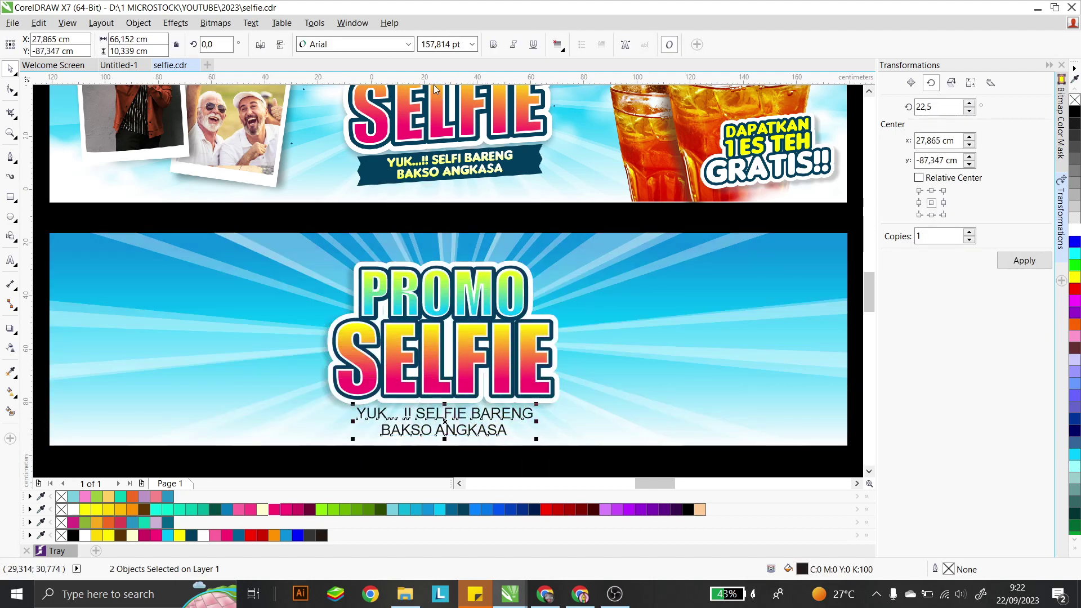
- Set the font of both slogan lines to Insaniburger
click(408, 44)
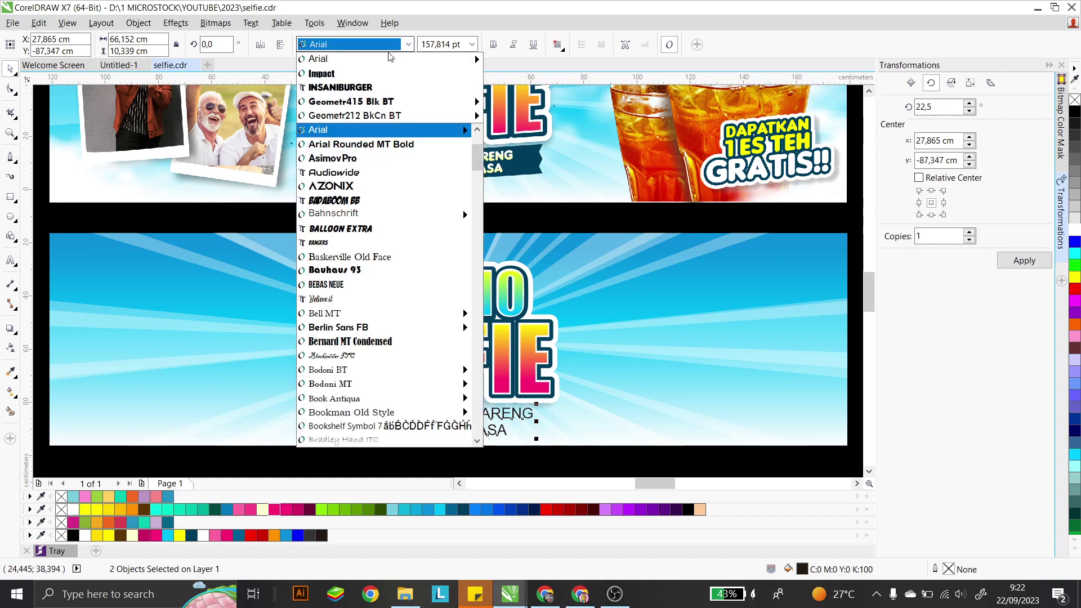
click(362, 88)
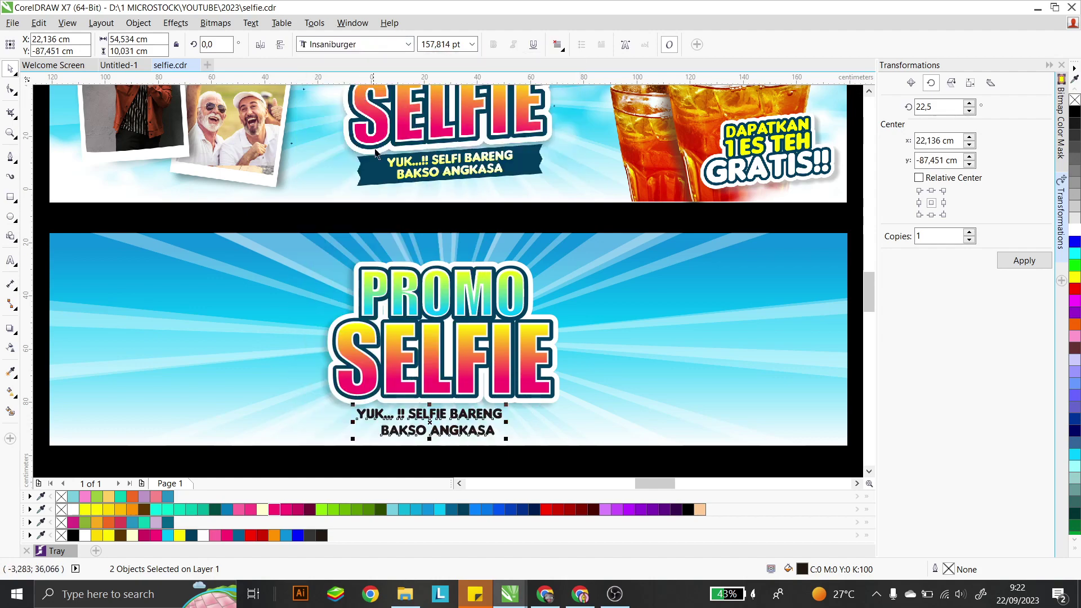
click(474, 449)
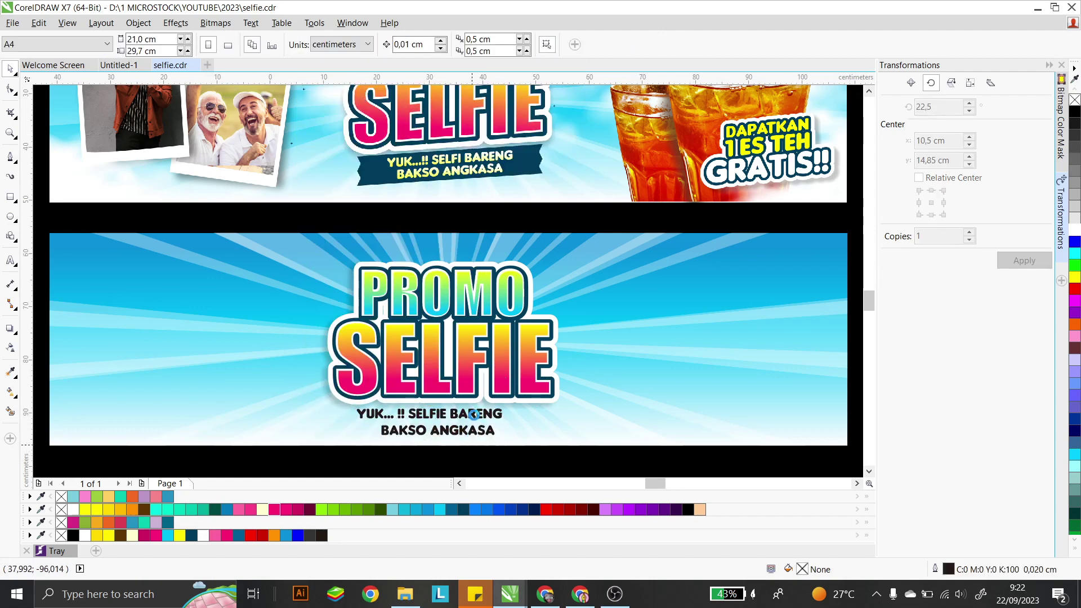
- Bring the first slogan line down closer to the second and centre the two lines on each other
scroll(473, 429, up, 4)
click(478, 385)
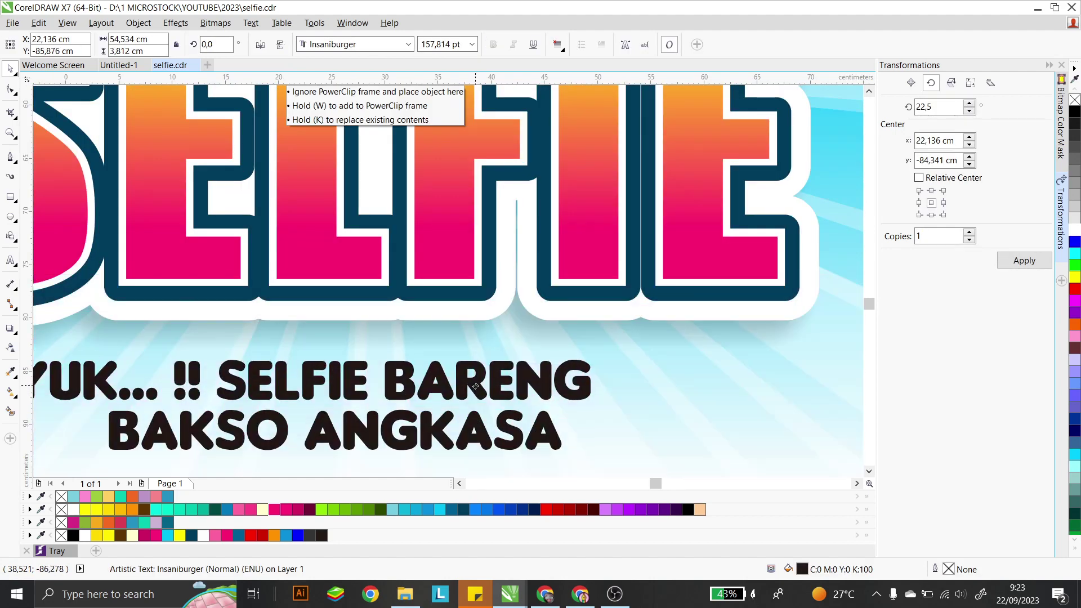
shift+click(473, 435)
key(c)
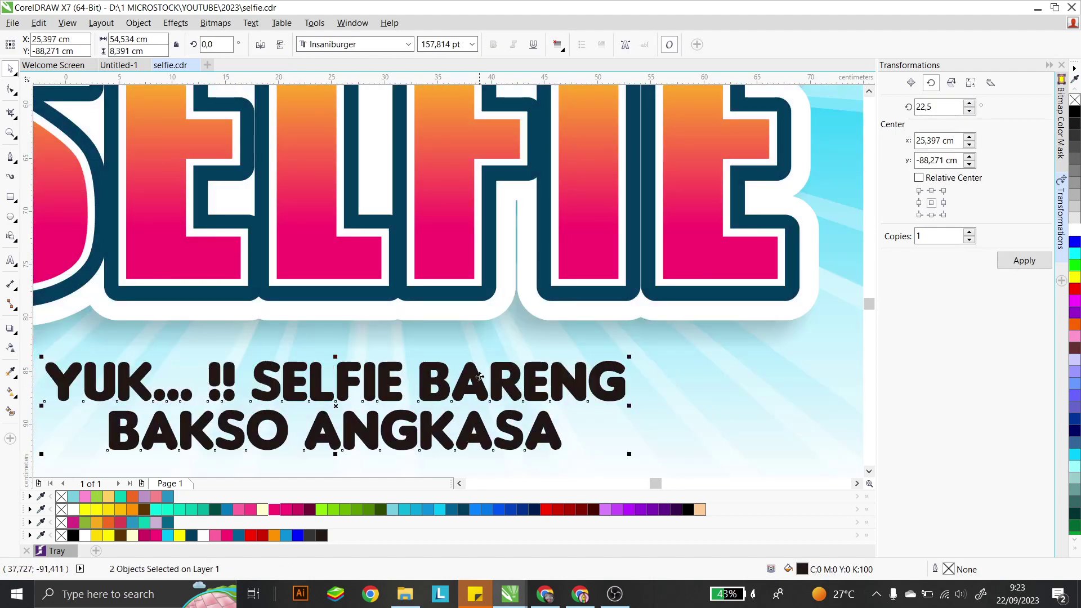
- Enlarge both slogan lines together about their centre to about 59 by 9 cm
scroll(479, 376, down, 4)
drag(517, 439, 363, 353)
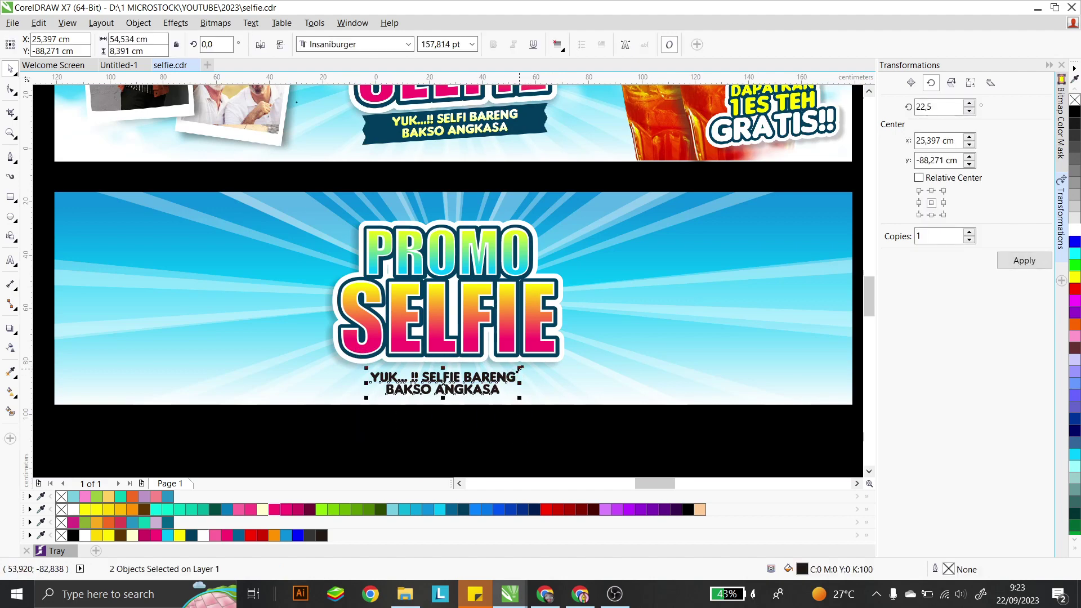
mouse_move(519, 368)
mouse_down()
mouse_move(535, 360)
mouse_move(526, 365)
mouse_up()
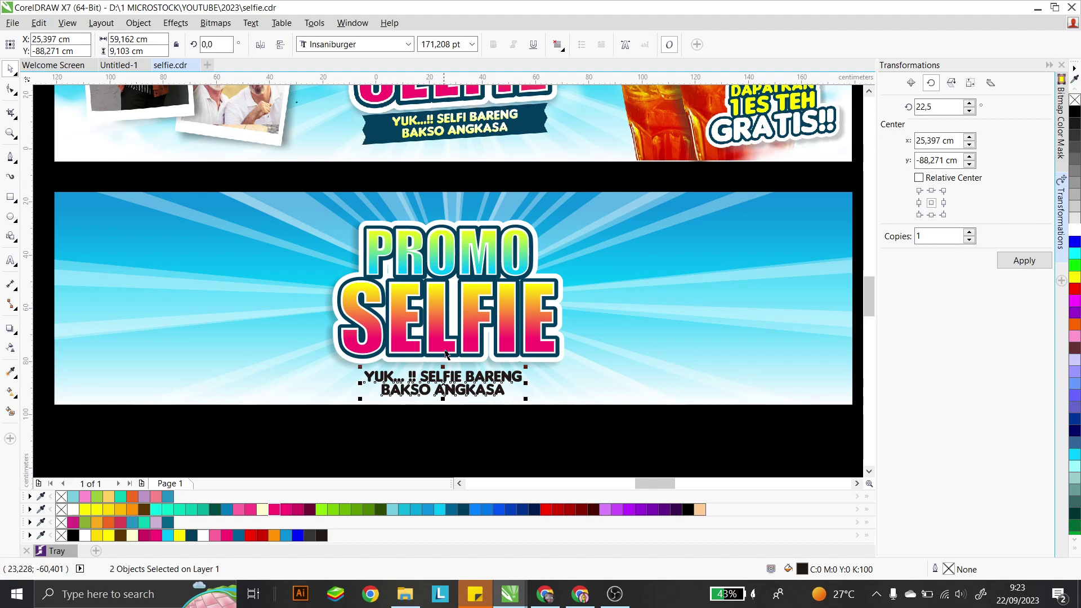
click(449, 436)
- Draw a rectangle about 74 by 7 cm around the first slogan line
scroll(447, 434, up, 2)
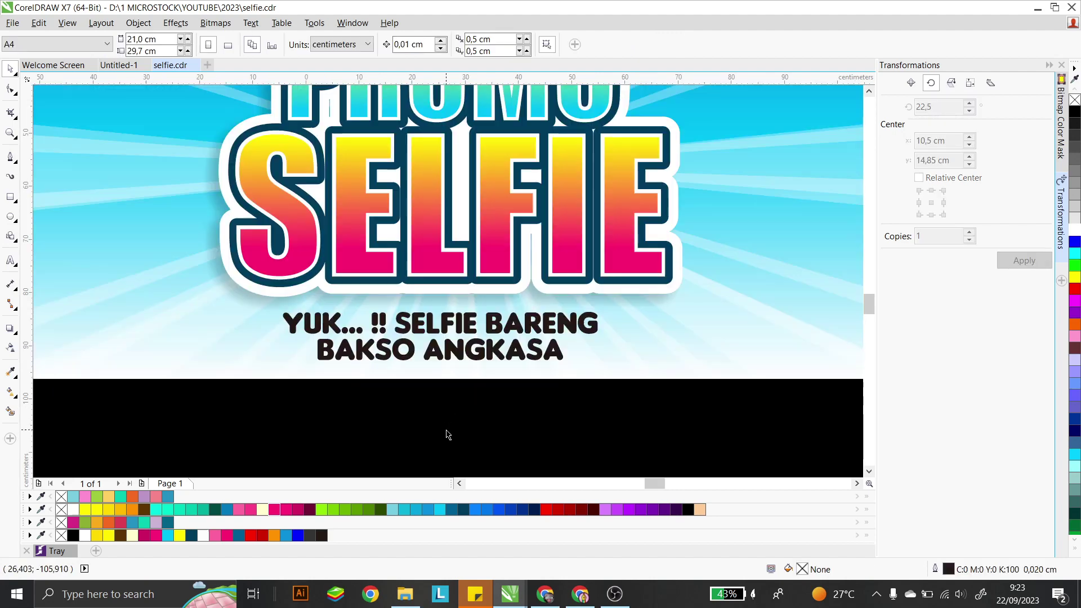
click(6, 199)
drag(248, 302, 642, 340)
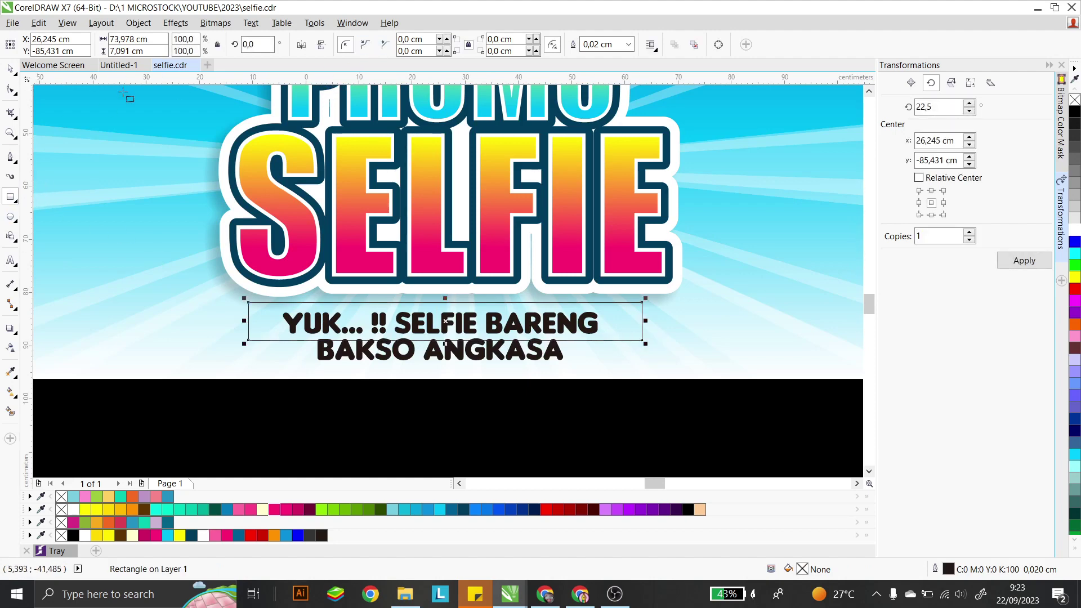
- Convert the rectangle to curves and pull a new node inward at the middle of its left edge to form a V notch about 3 cm deep
click(10, 90)
key(space)
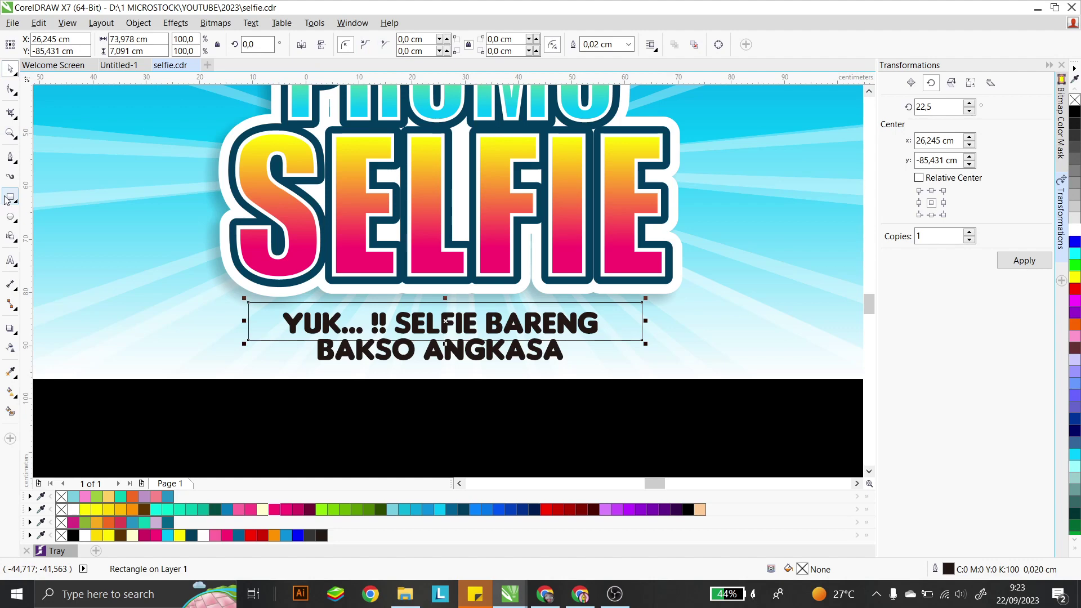
key(space)
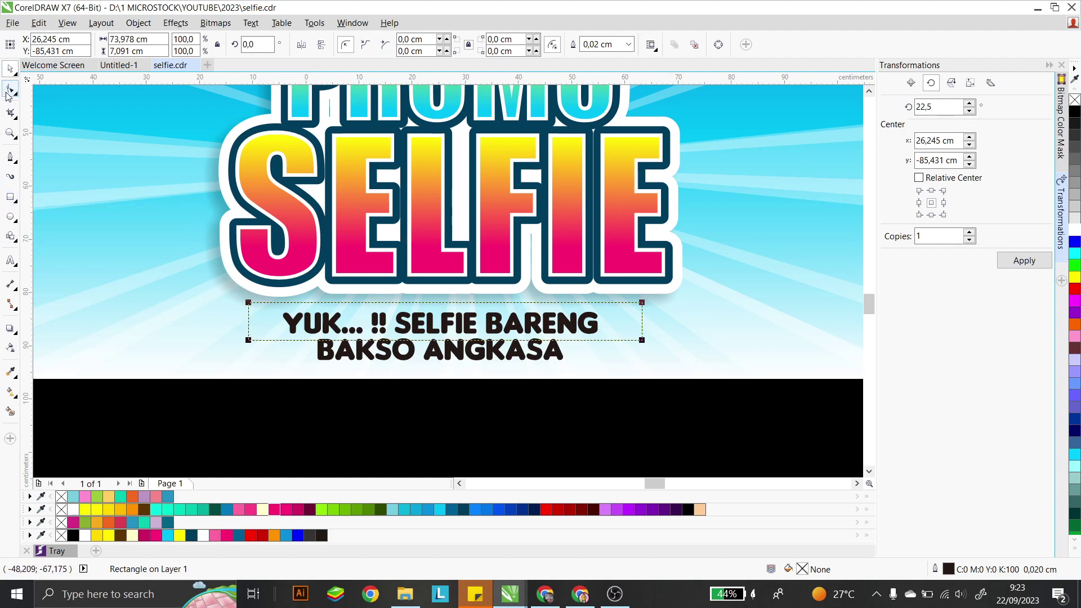
scroll(257, 337, up, 2)
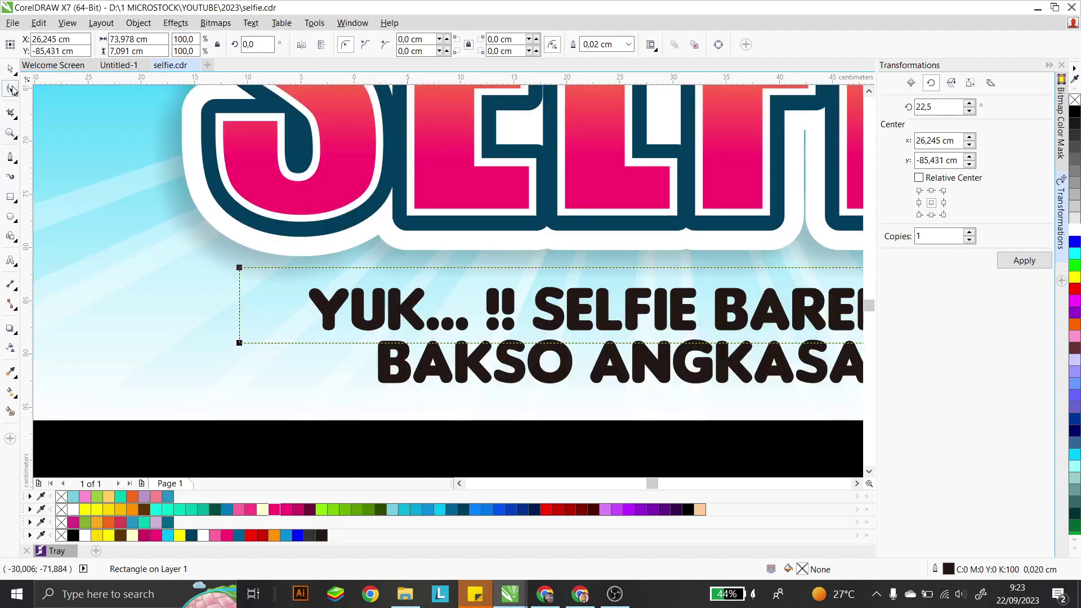
key(ctrl+q)
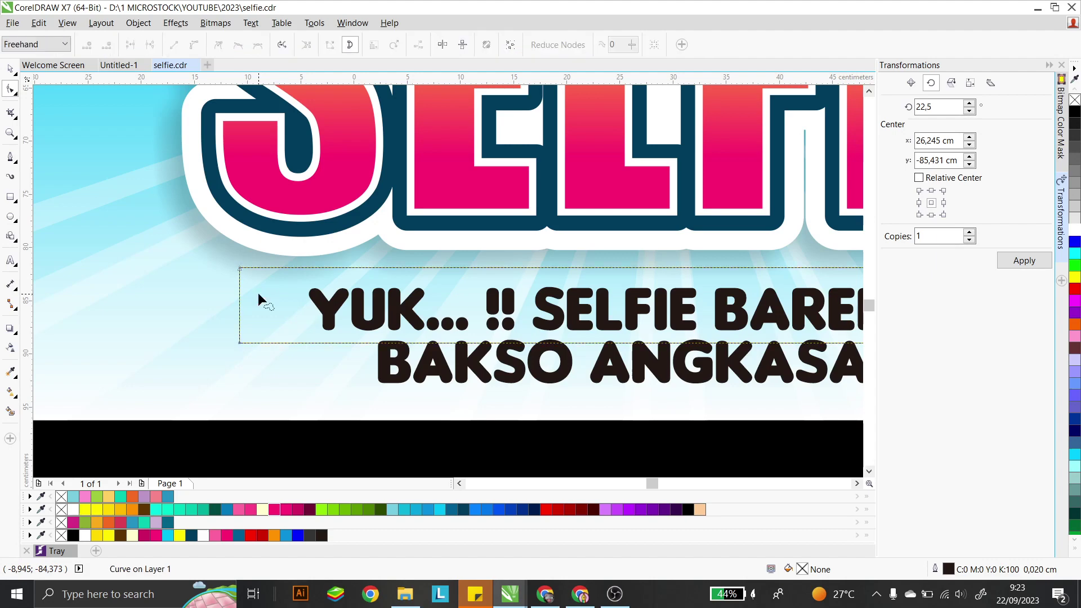
scroll(240, 303, up, 2)
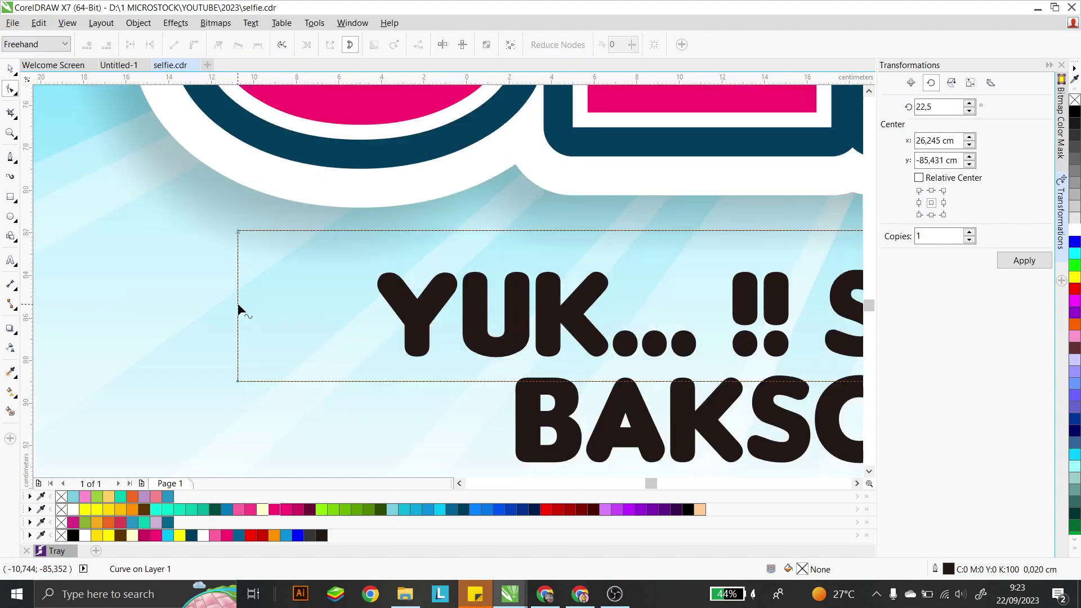
double_click(237, 306)
drag(237, 306, 300, 307)
scroll(197, 324, down, 2)
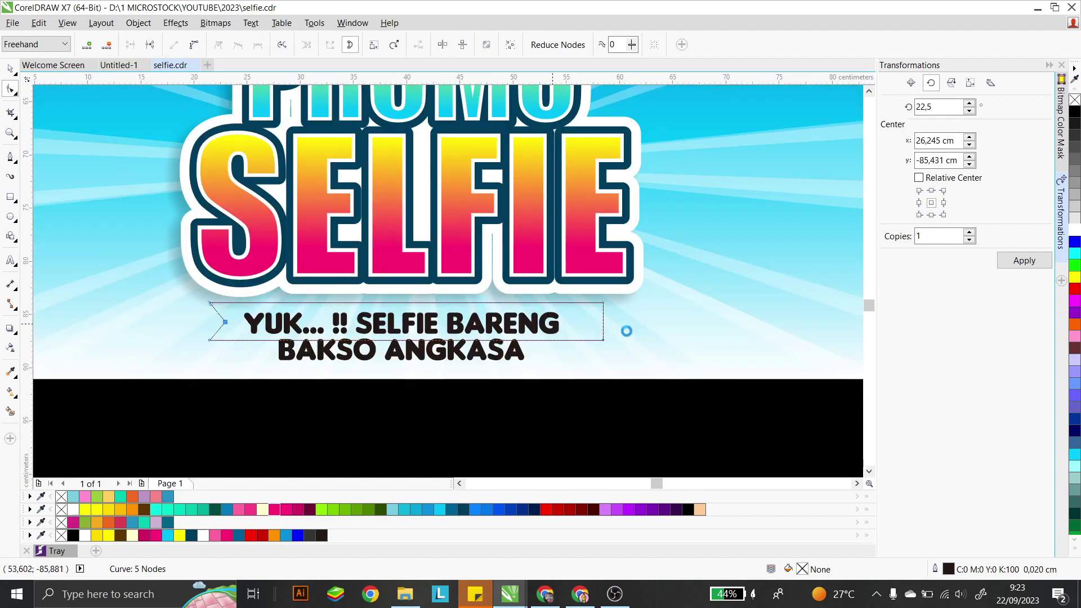
- Add a node at the middle of the rectangle's right edge and pull it inward about 4 cm to form a V notch
scroll(626, 331, up, 4)
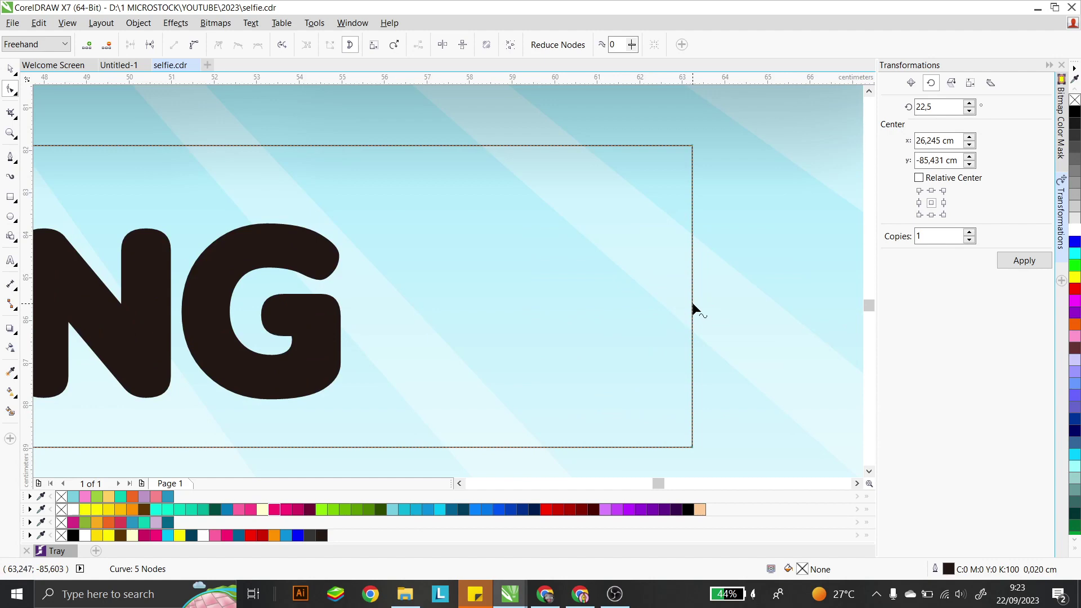
double_click(691, 303)
drag(691, 303, 532, 306)
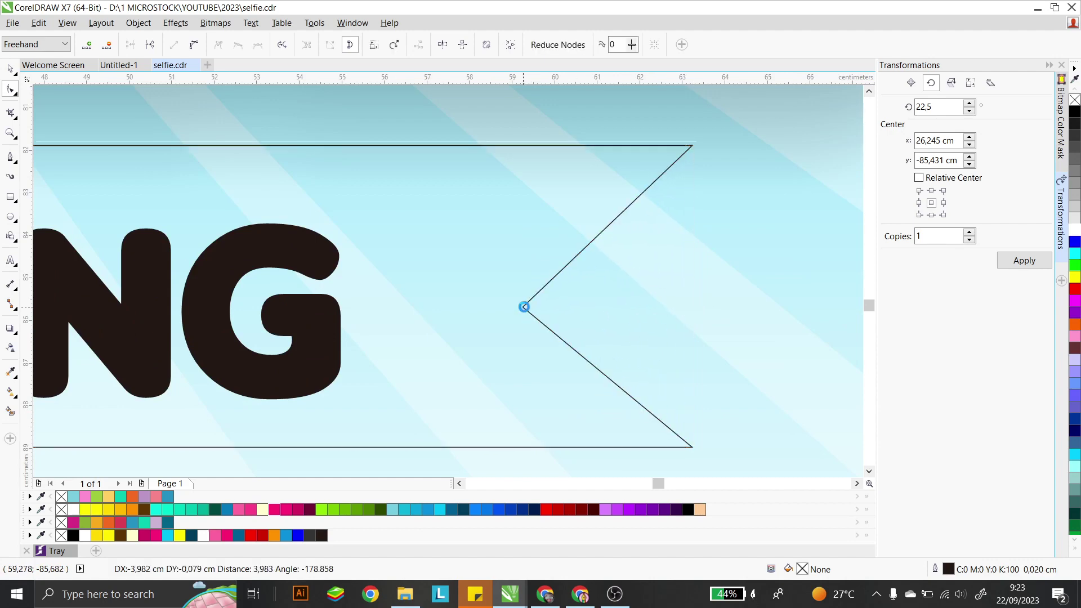
scroll(602, 279, down, 4)
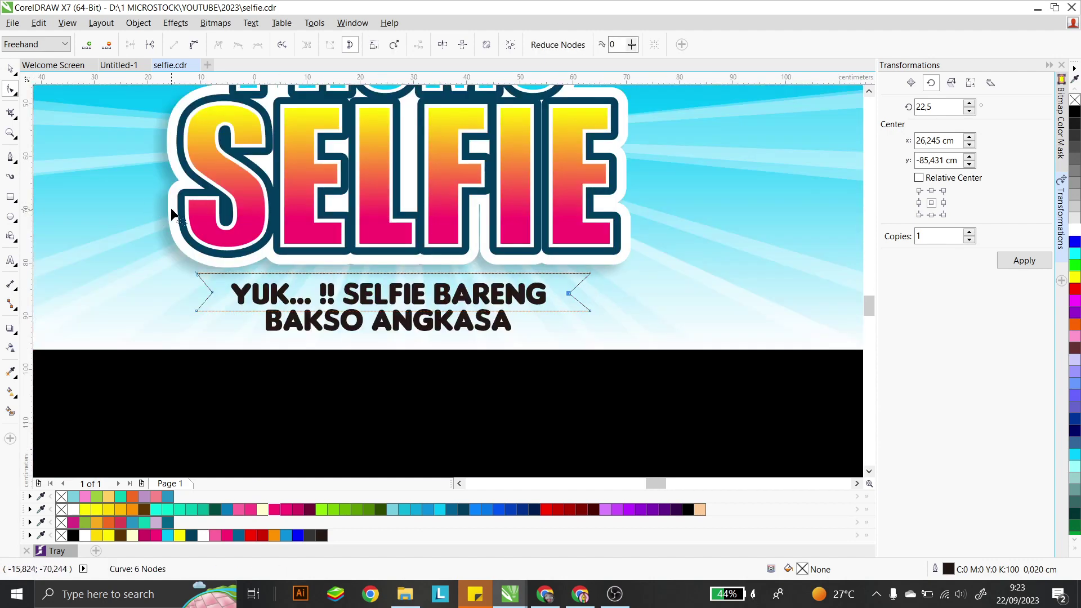
- Move the tip of the right V notch slightly outward to make the notch about 3.5 cm deep
scroll(580, 288, up, 1)
scroll(581, 286, up, 1)
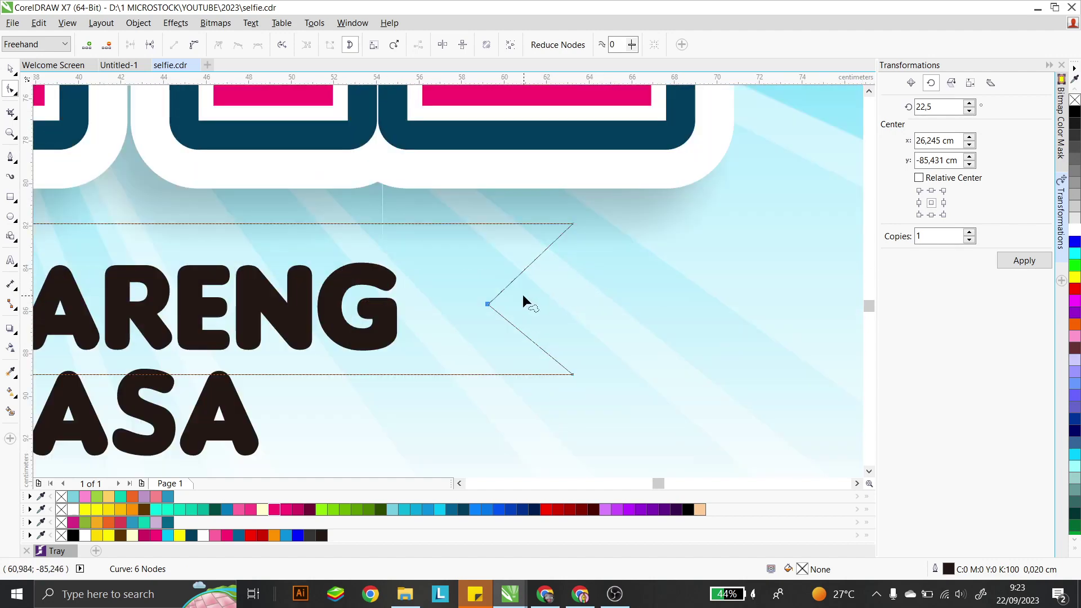
drag(488, 303, 493, 304)
drag(498, 302, 497, 302)
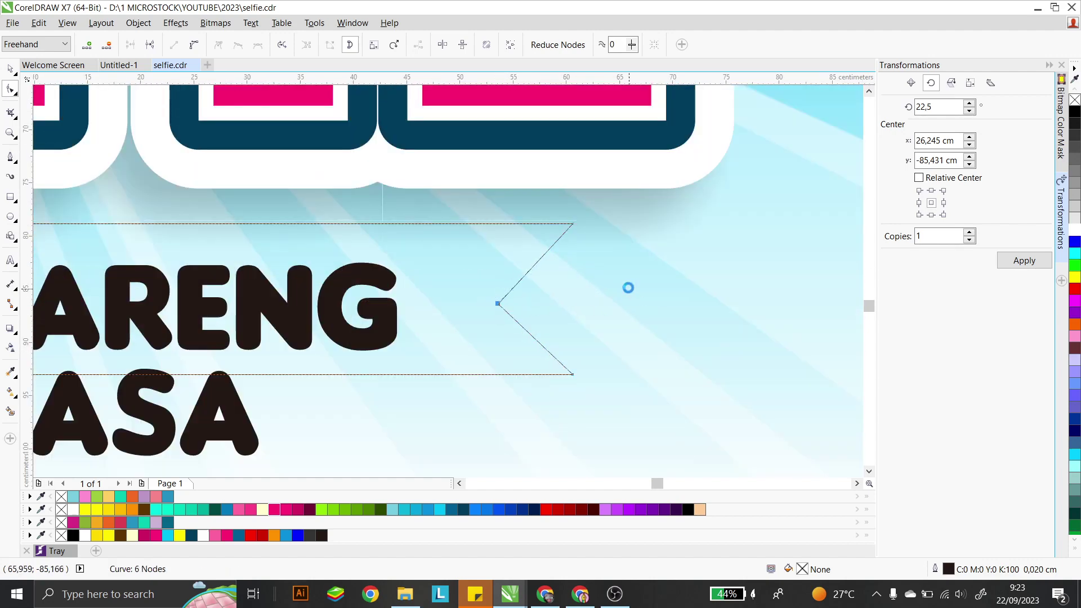
scroll(625, 282, down, 4)
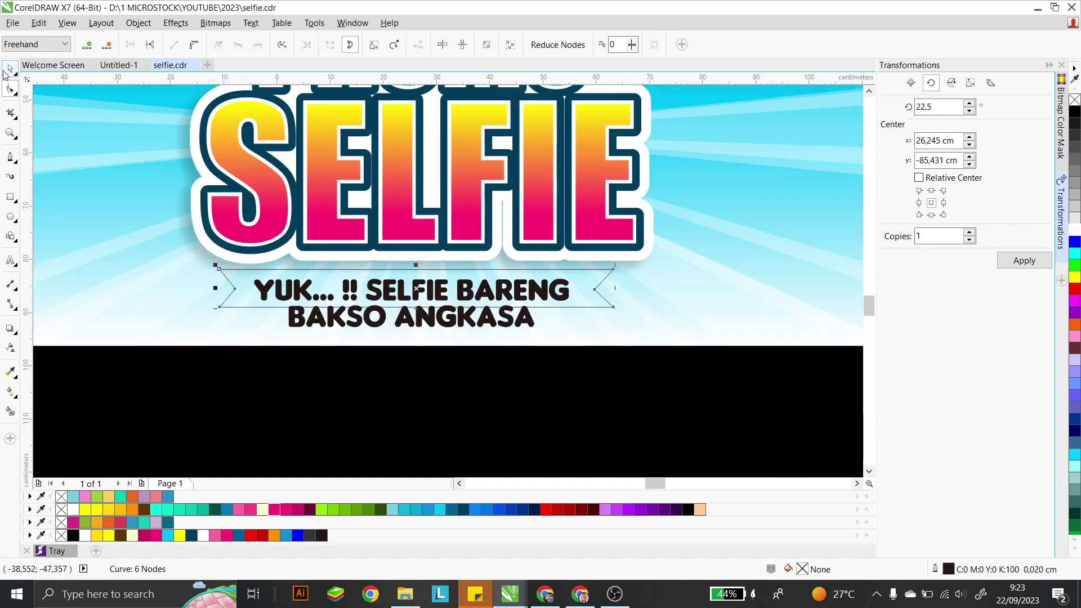
- Copy the ribbon outline straight down behind the second slogan line, with its top edge on the original's bottom edge
click(9, 69)
scroll(221, 300, up, 2)
drag(264, 258, 258, 338)
scroll(243, 315, up, 2)
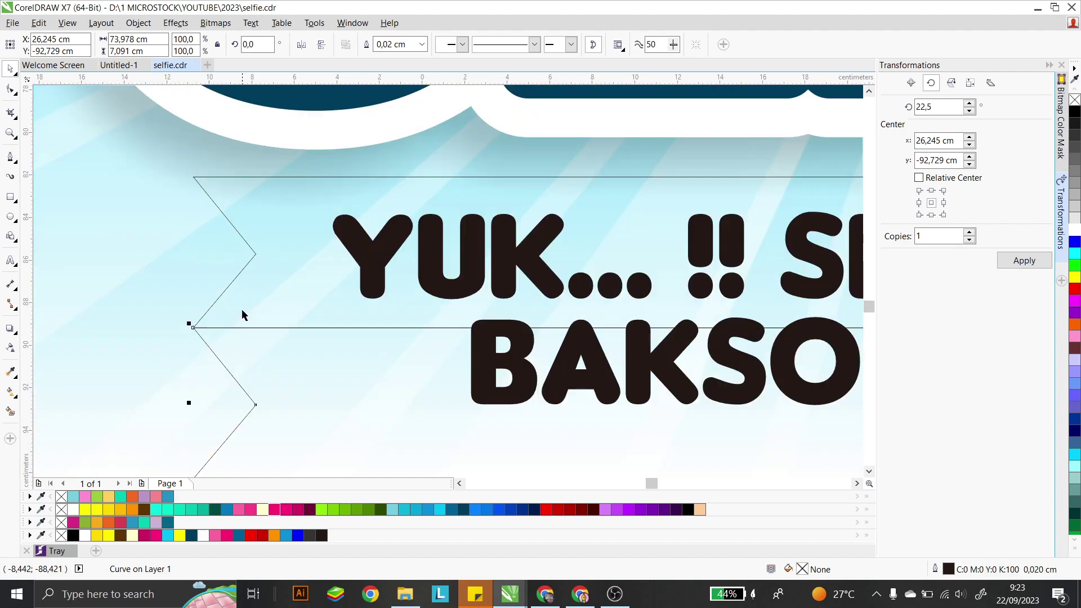
shift+click(240, 312)
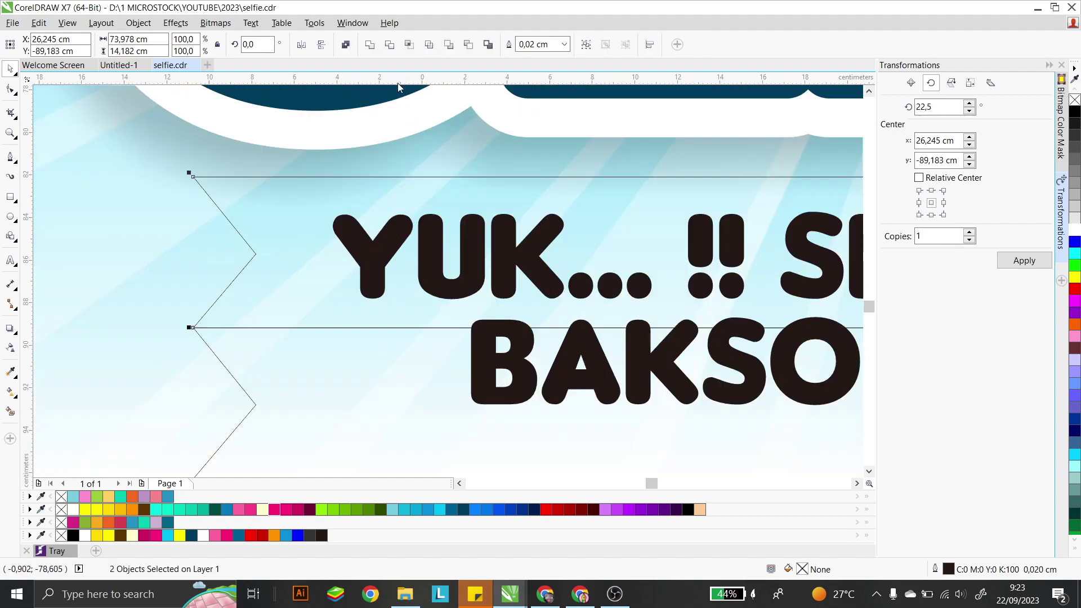
click(298, 268)
scroll(298, 269, down, 2)
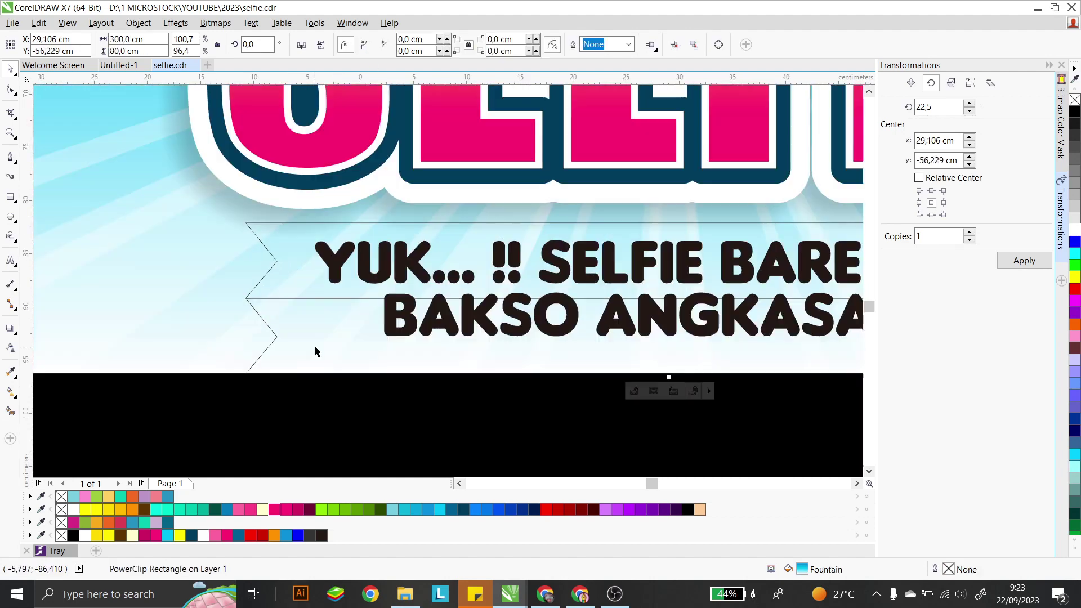
- Weld the two stacked ribbon outlines around the tagline into a single banner shape
click(269, 317)
shift+click(284, 234)
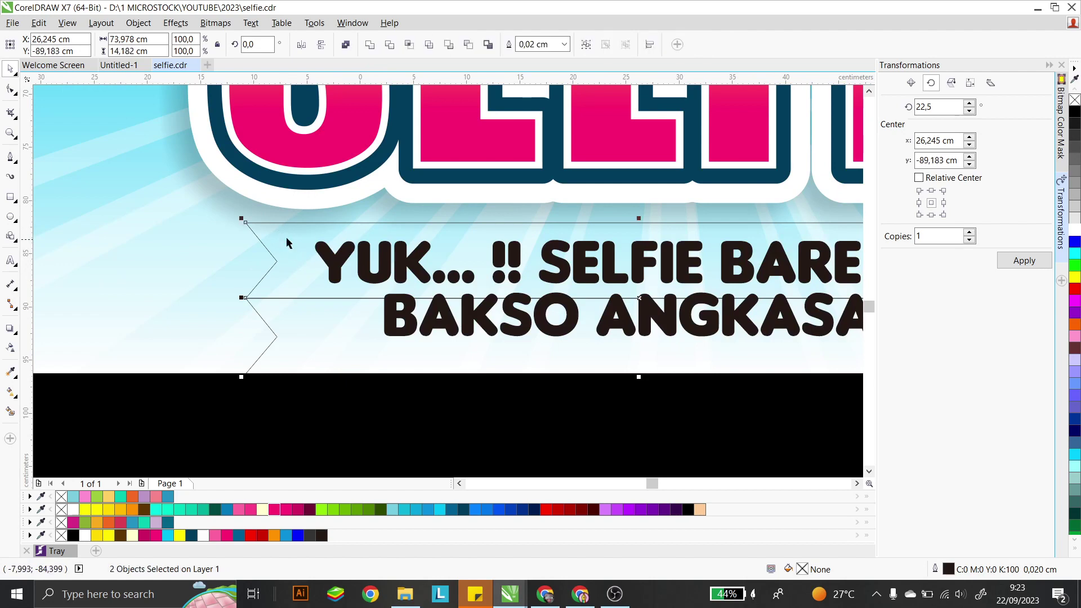
click(373, 49)
scroll(478, 303, down, 2)
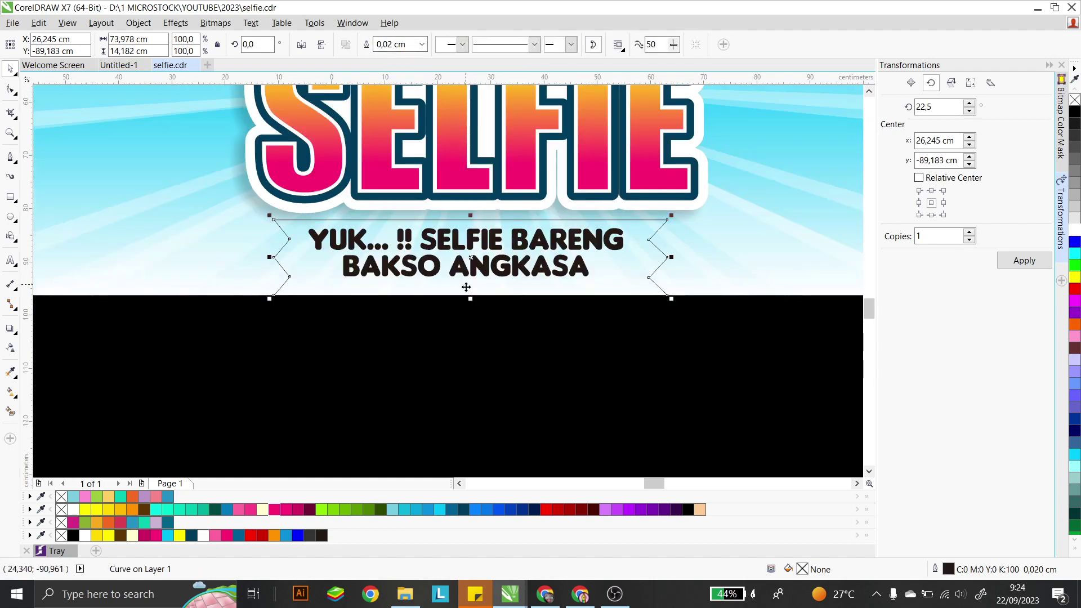
- Reduce the ribbon's height to about 11.8 cm and fill it with dark blue #003C5C
scroll(473, 305, up, 2)
drag(475, 297, 475, 271)
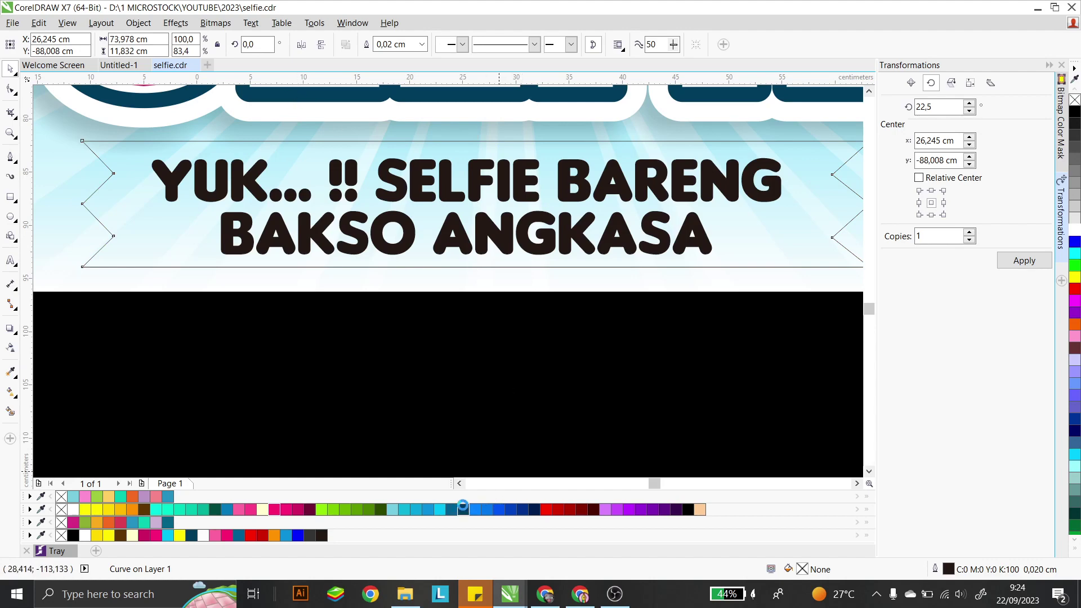
click(462, 508)
scroll(514, 342, down, 2)
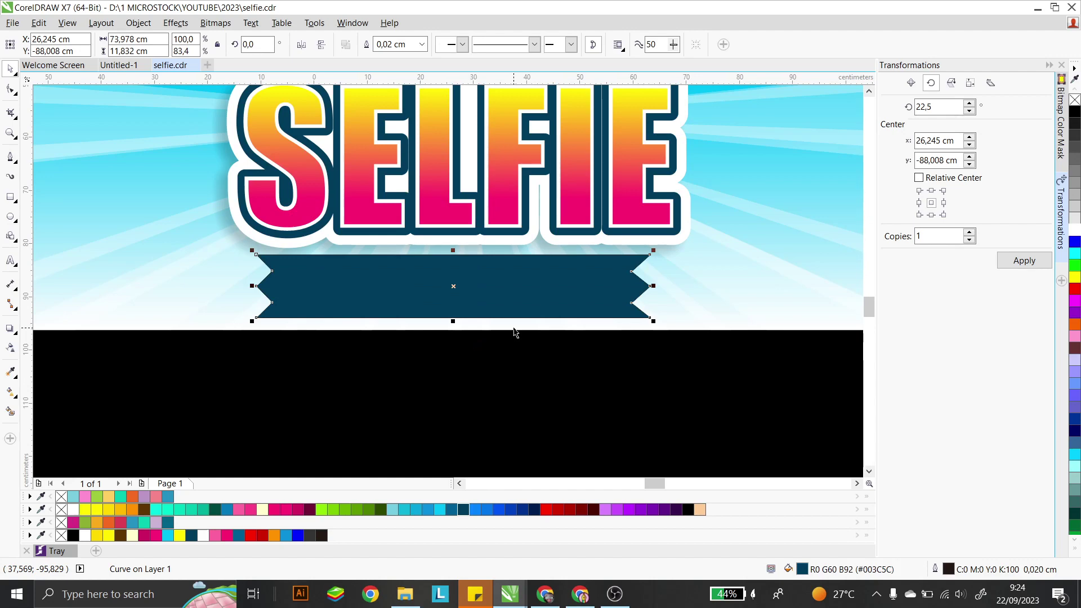
- Send the dark blue ribbon behind the two tagline text lines
click(458, 284)
key(ctrl+Page_Down)
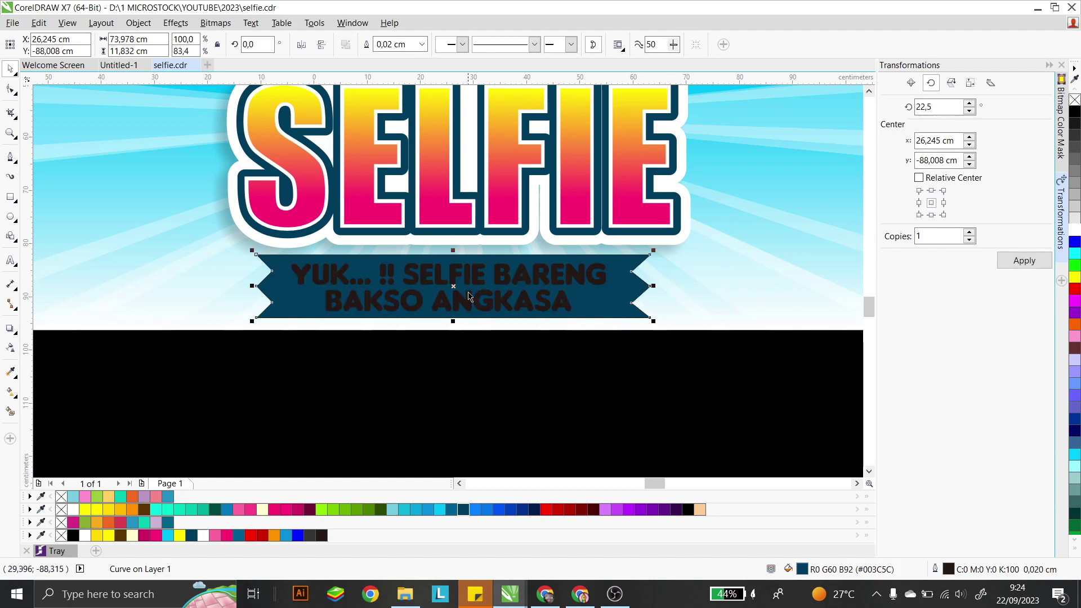
click(508, 366)
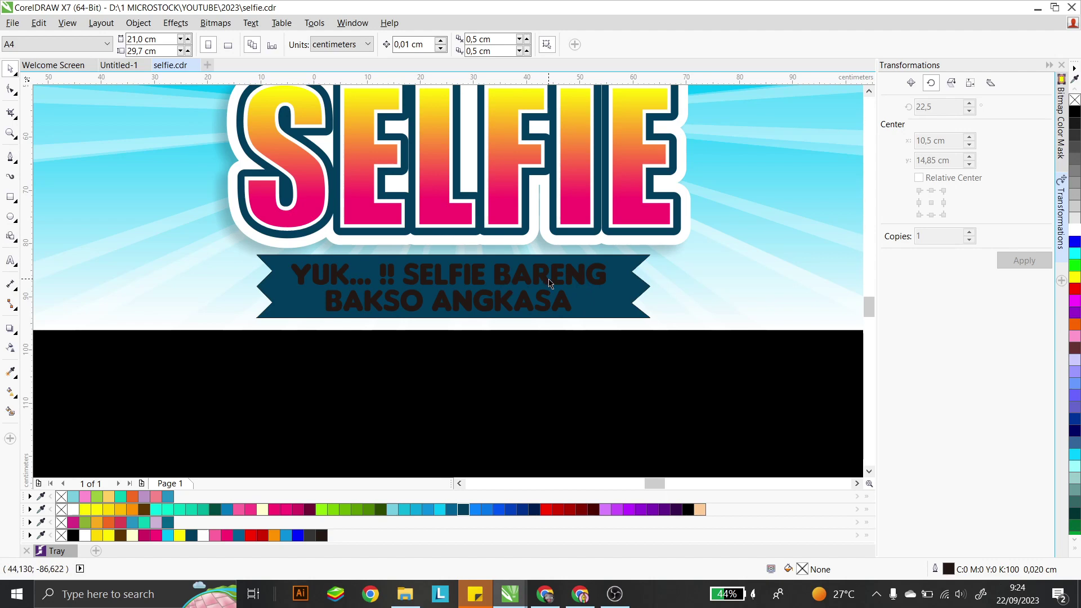
- Fill both tagline lines, "YUK... !! SELFIE BARENG" and "BAKSO ANGKASA", with white
click(549, 282)
scroll(566, 299, up, 2)
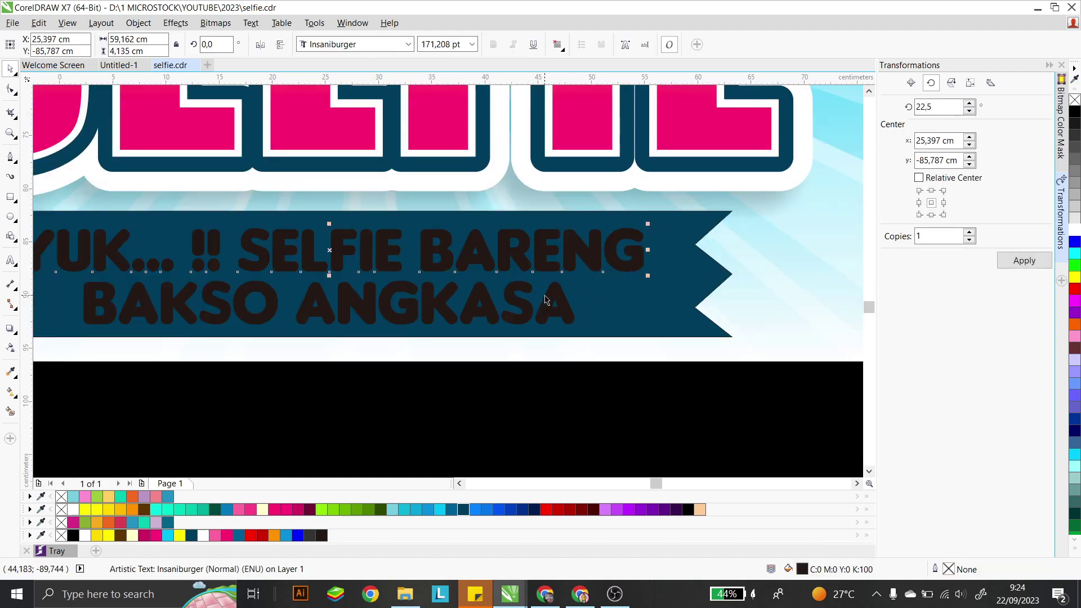
shift+click(567, 318)
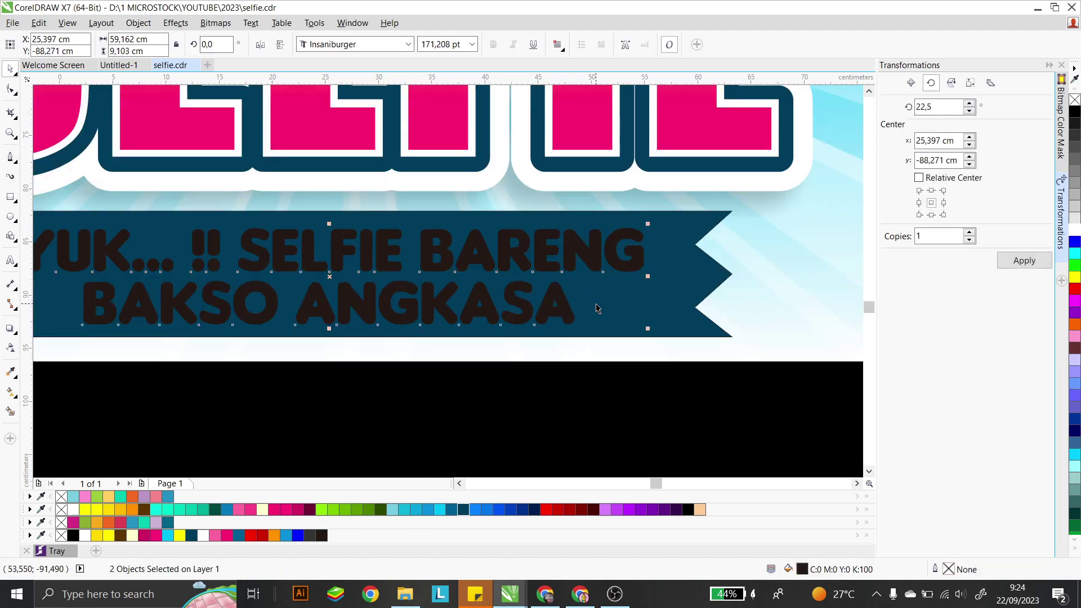
click(1071, 231)
scroll(620, 360, down, 2)
click(659, 357)
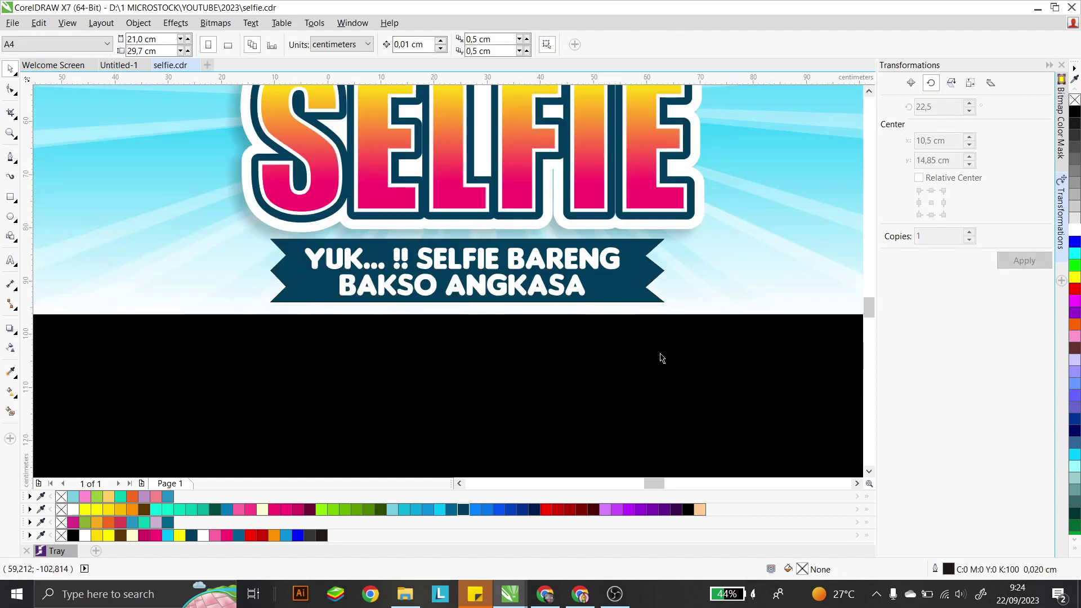
- Group the ribbon with its two text lines and shrink the group to about 69.7 x 10.1 cm
drag(683, 359, 292, 243)
key(ctrl+g)
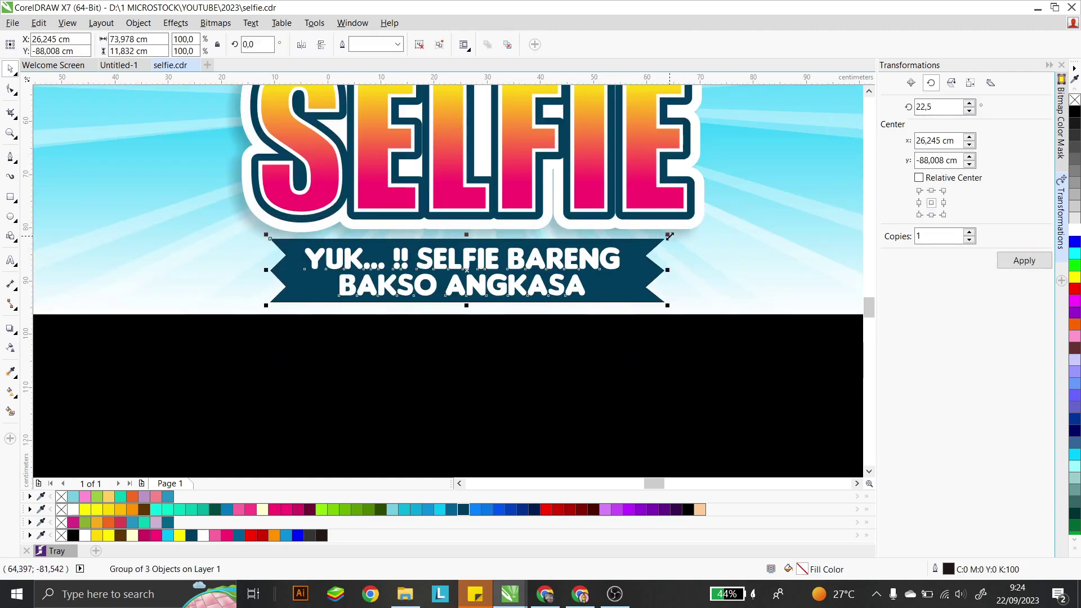
drag(677, 239, 657, 236)
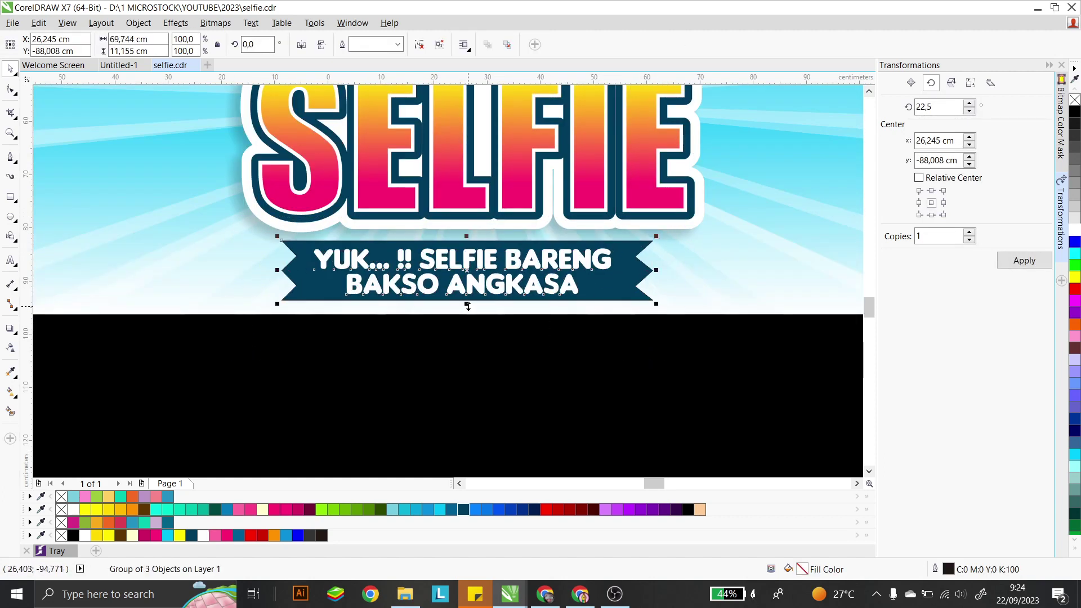
scroll(542, 308, down, 2)
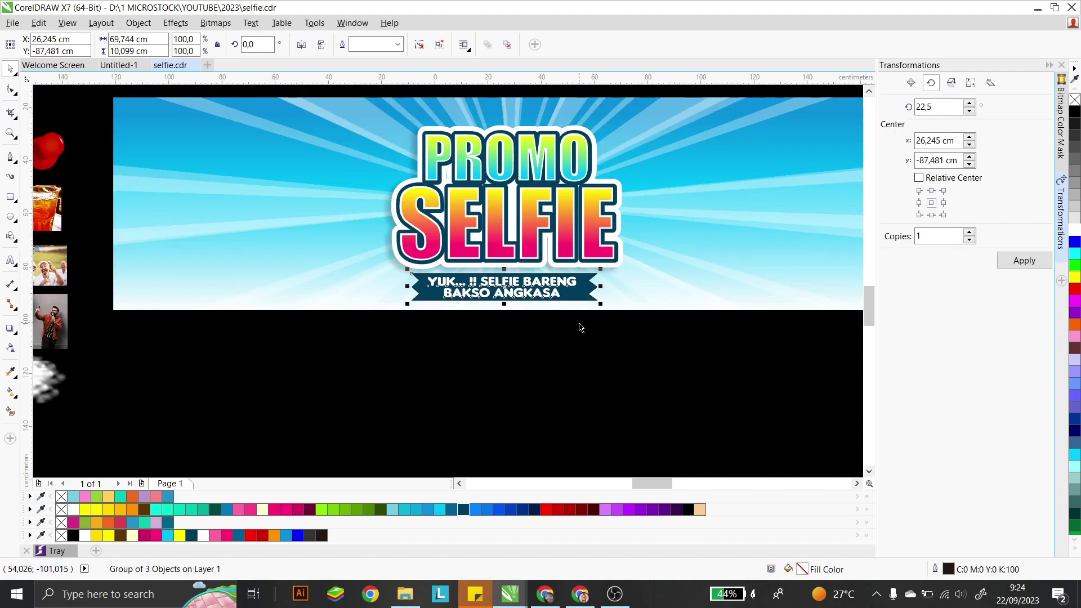
- Group the PROMO SELFIE title with the tagline ribbon and shift the group slightly upward within the lower banner
drag(640, 338, 368, 108)
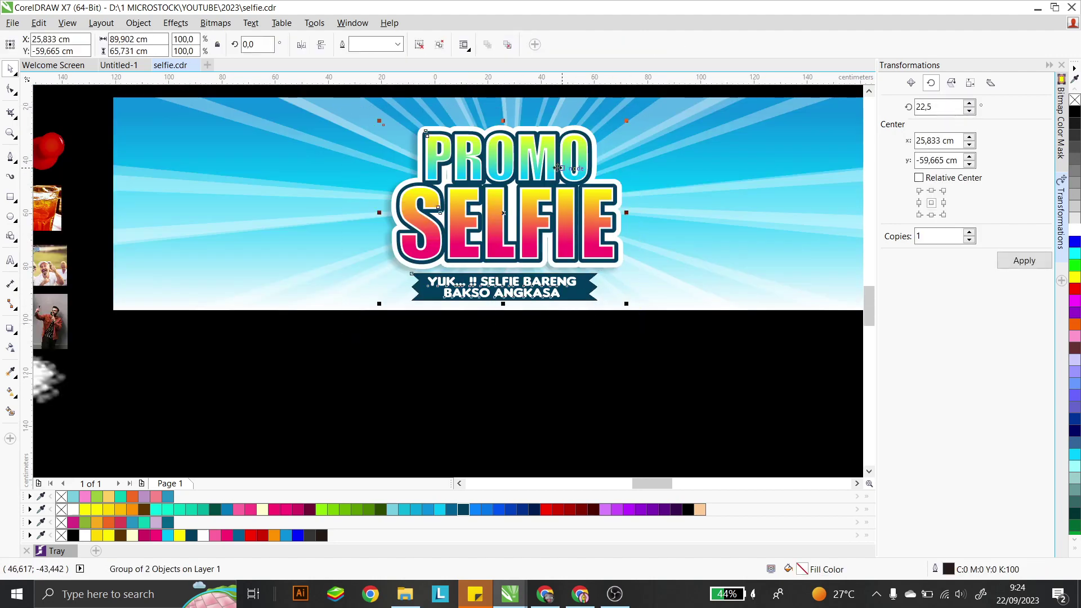
drag(556, 170, 519, 216)
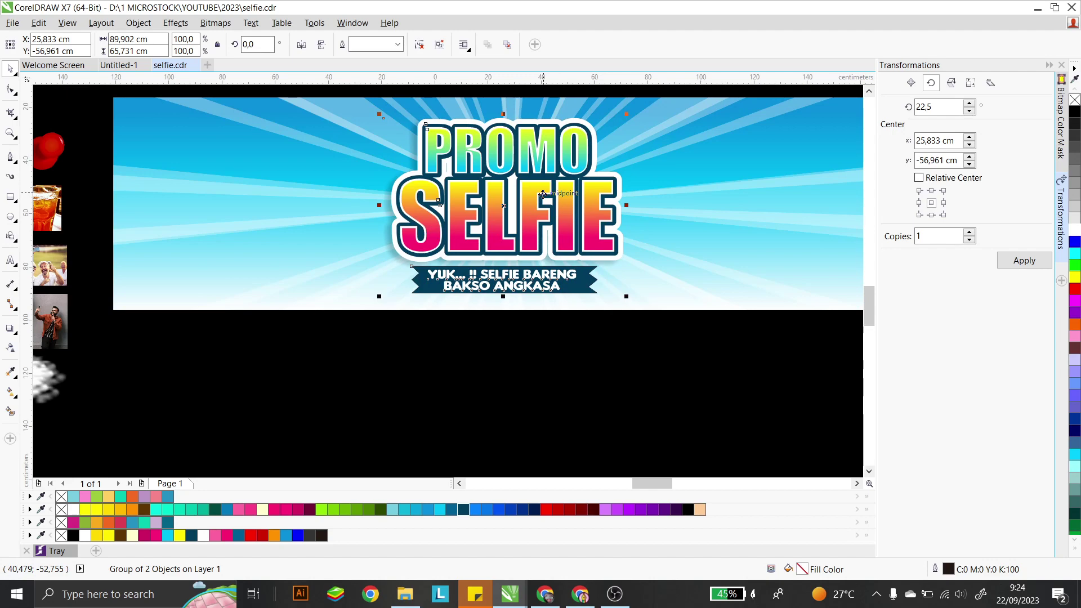
scroll(543, 197, down, 2)
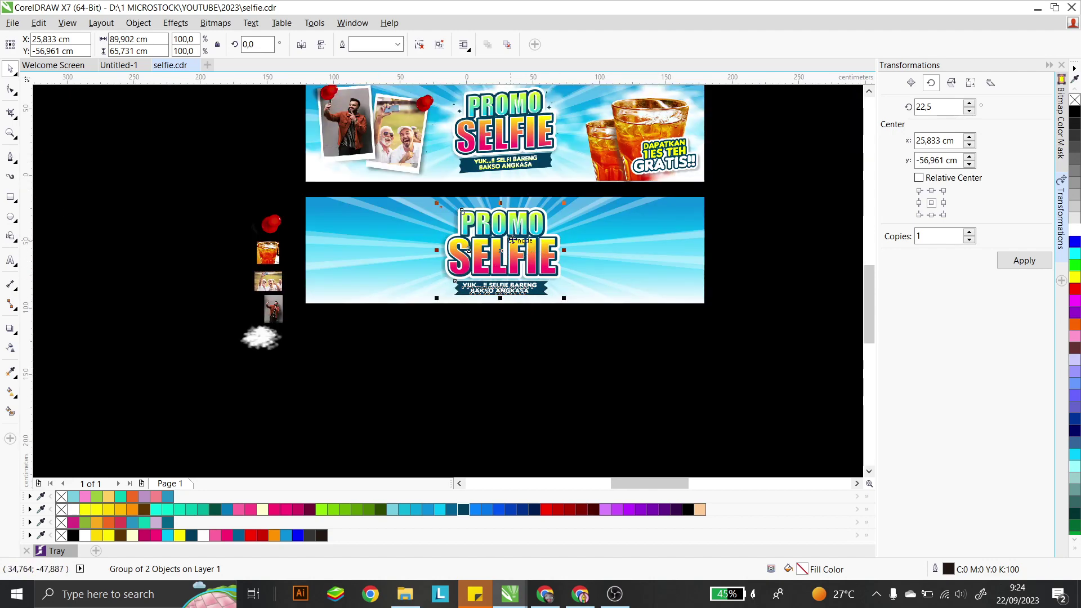
scroll(546, 250, up, 2)
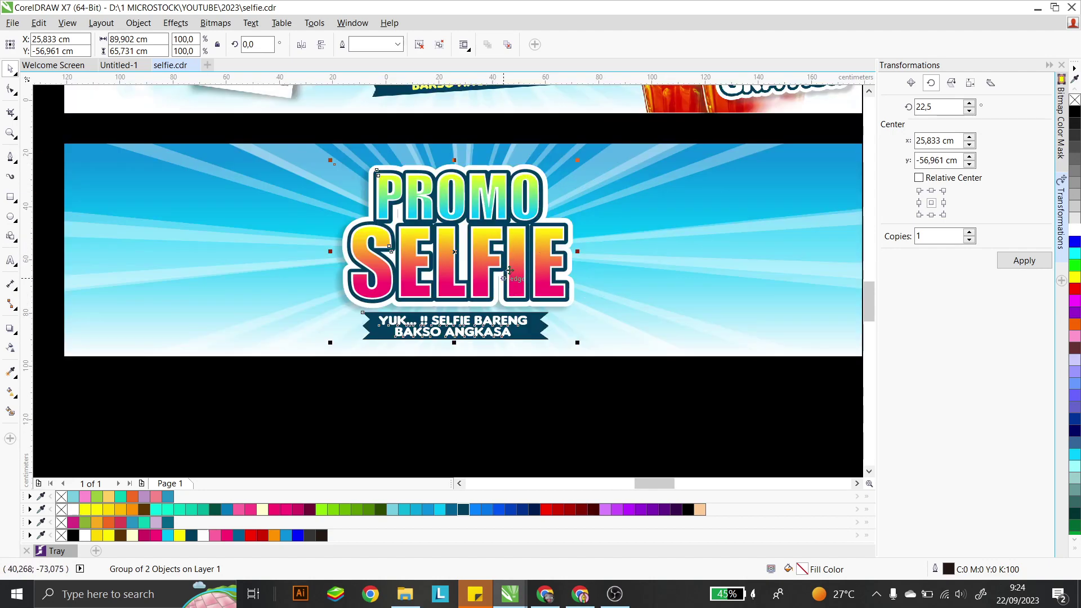
scroll(483, 283, down, 2)
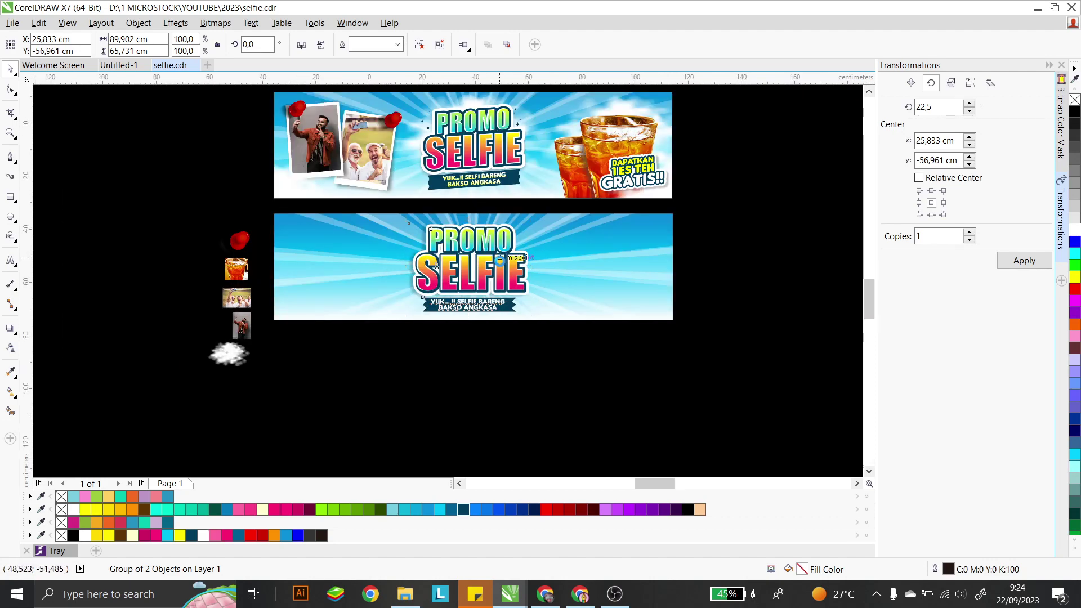
scroll(500, 245, up, 2)
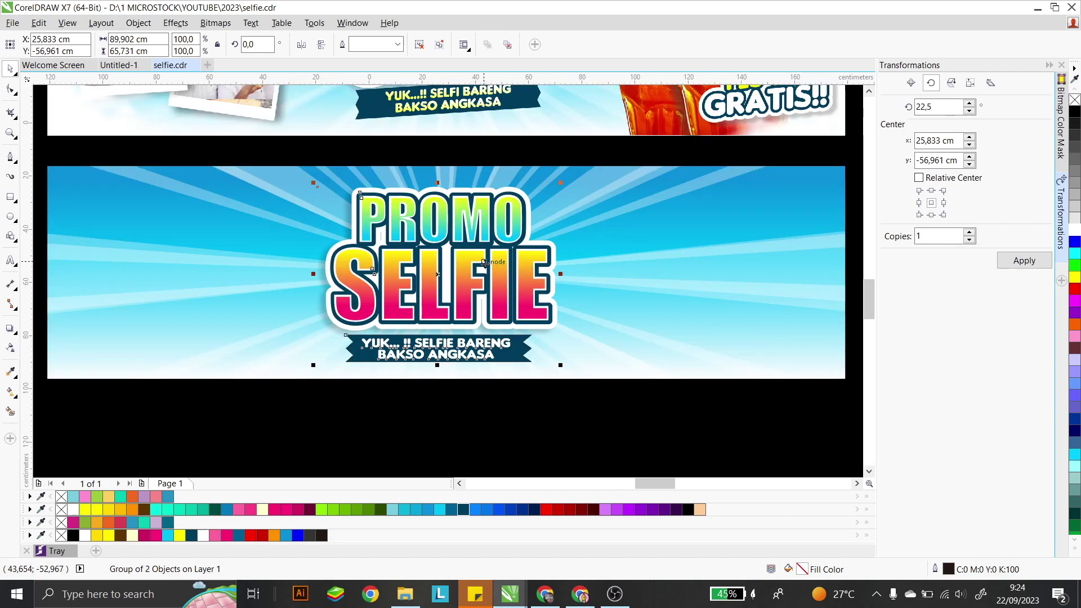
- Rotate the title group about 4.2° counterclockwise and scale it down to about 84.4 cm wide
click(484, 262)
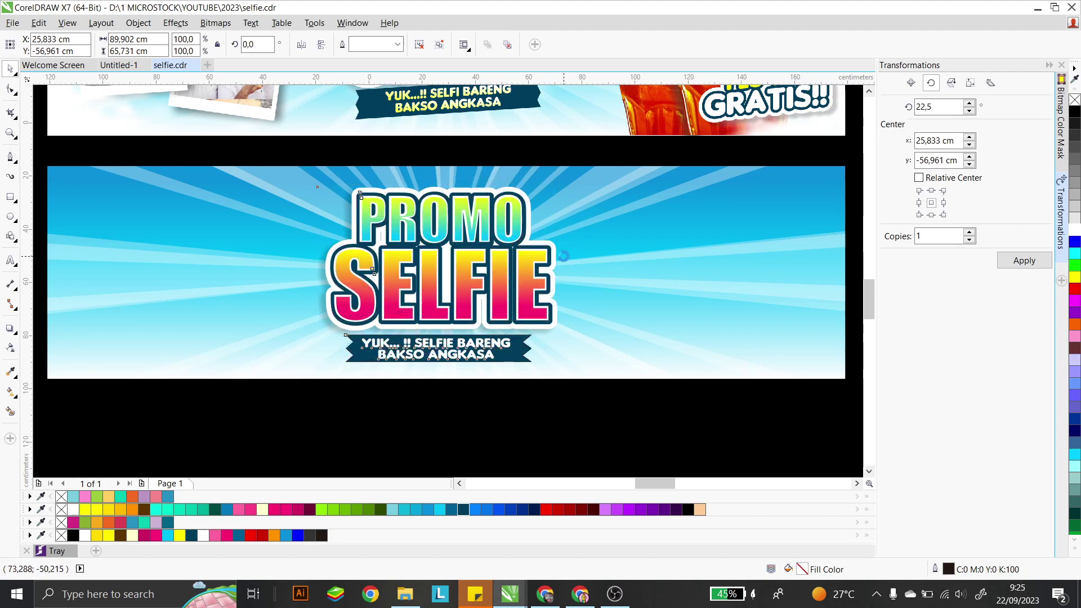
drag(563, 256, 513, 242)
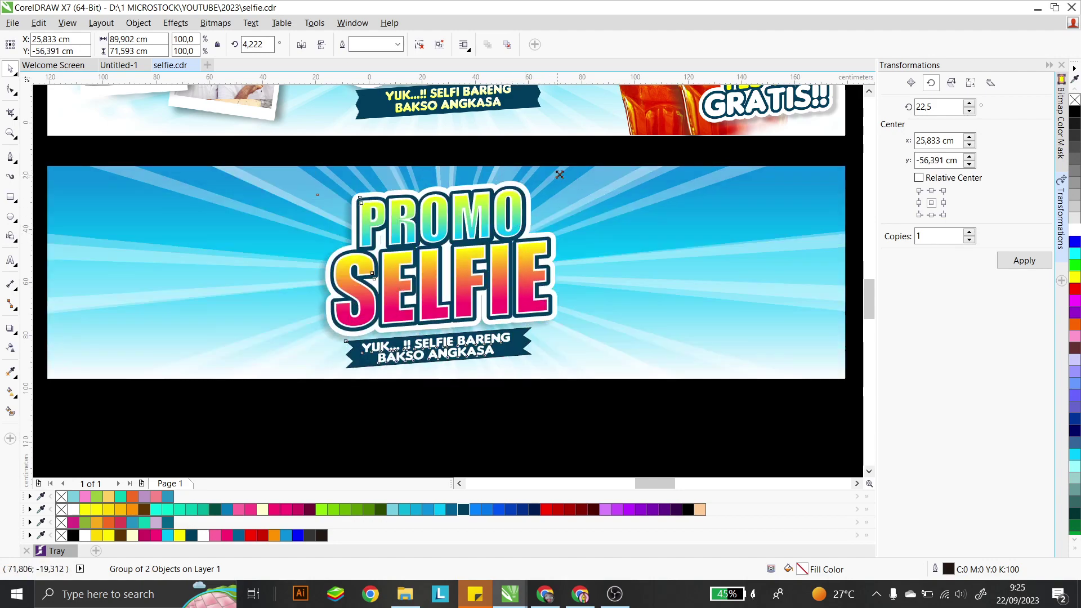
drag(558, 174, 553, 180)
scroll(504, 275, down, 2)
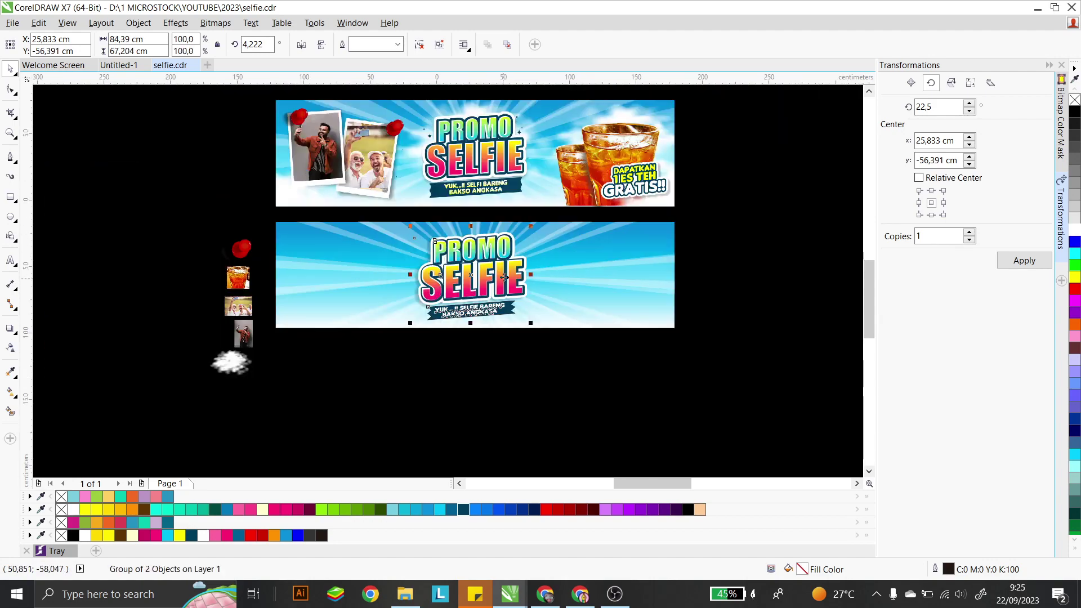
click(503, 393)
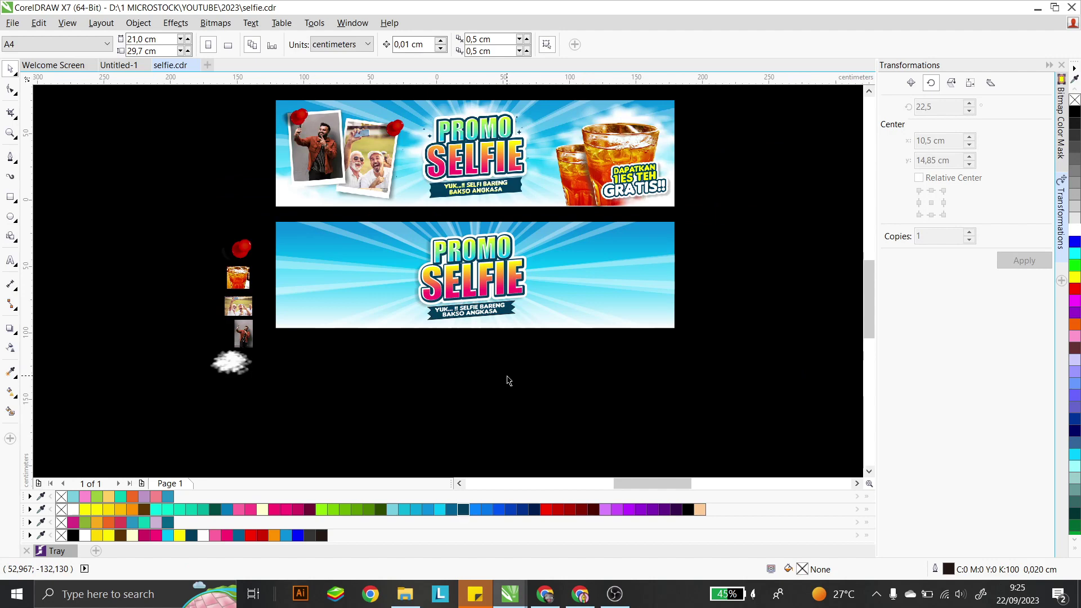
- Duplicate the two small selfie photos beside the banner and enlarge the copies, making the single man's photo about 39 x 59 cm
click(373, 172)
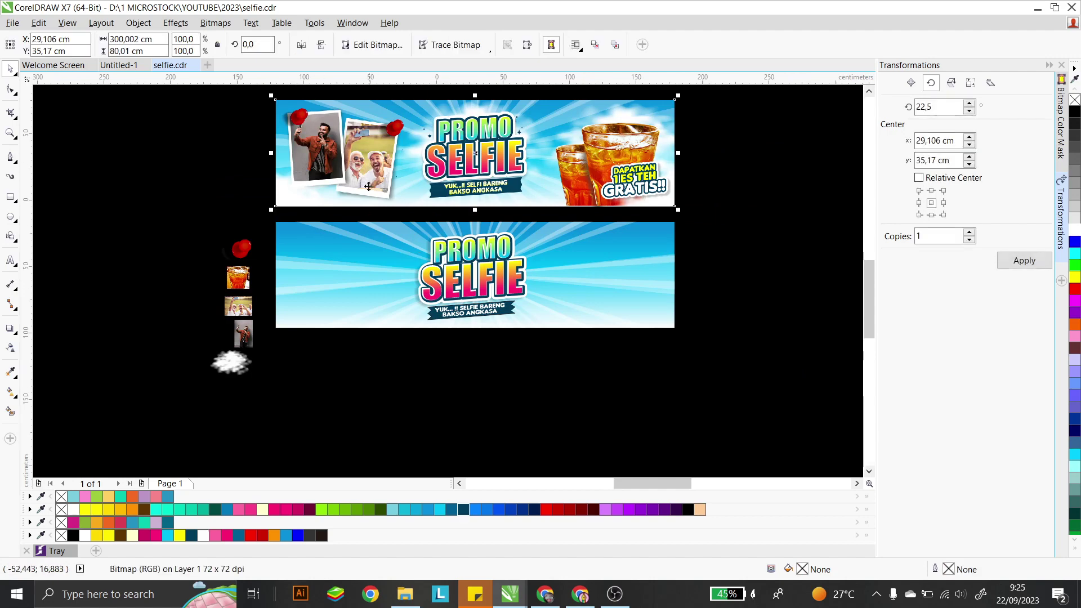
click(354, 412)
click(247, 324)
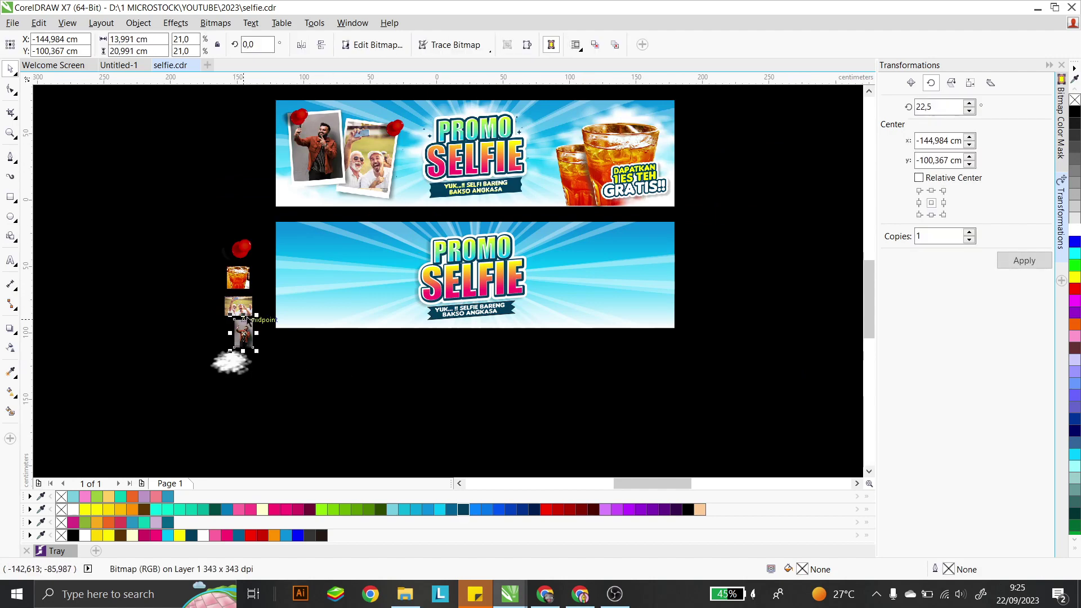
shift+click(234, 309)
drag(233, 309, 388, 299)
click(349, 414)
drag(349, 414, 336, 413)
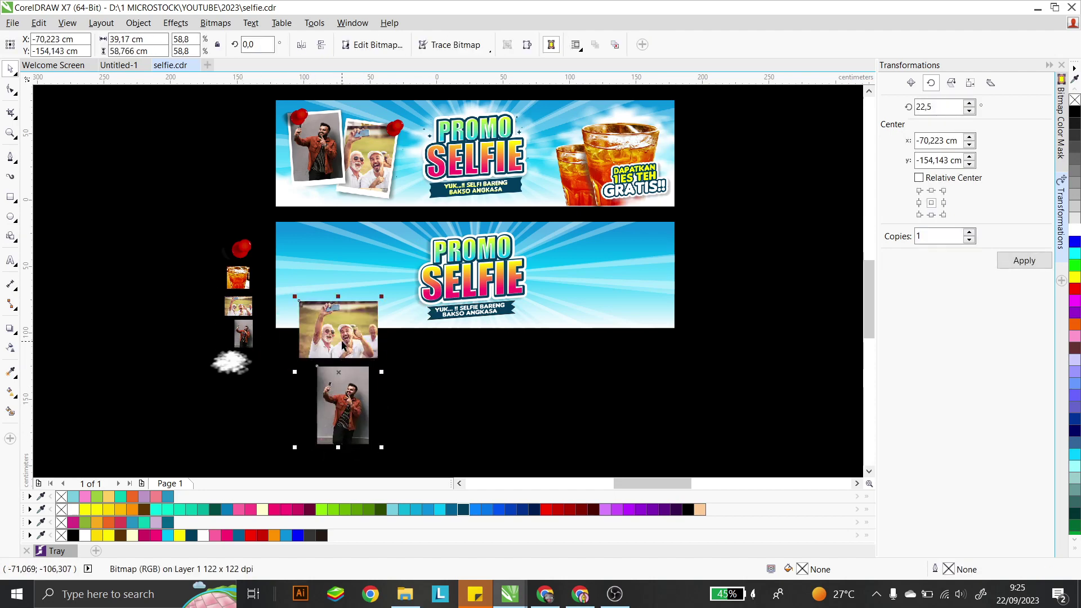
- Move the two enlarged photo copies together to the lower right corner area of the new banner
shift+click(337, 332)
click(338, 406)
shift+click(320, 338)
drag(319, 338, 738, 263)
drag(755, 308, 627, 368)
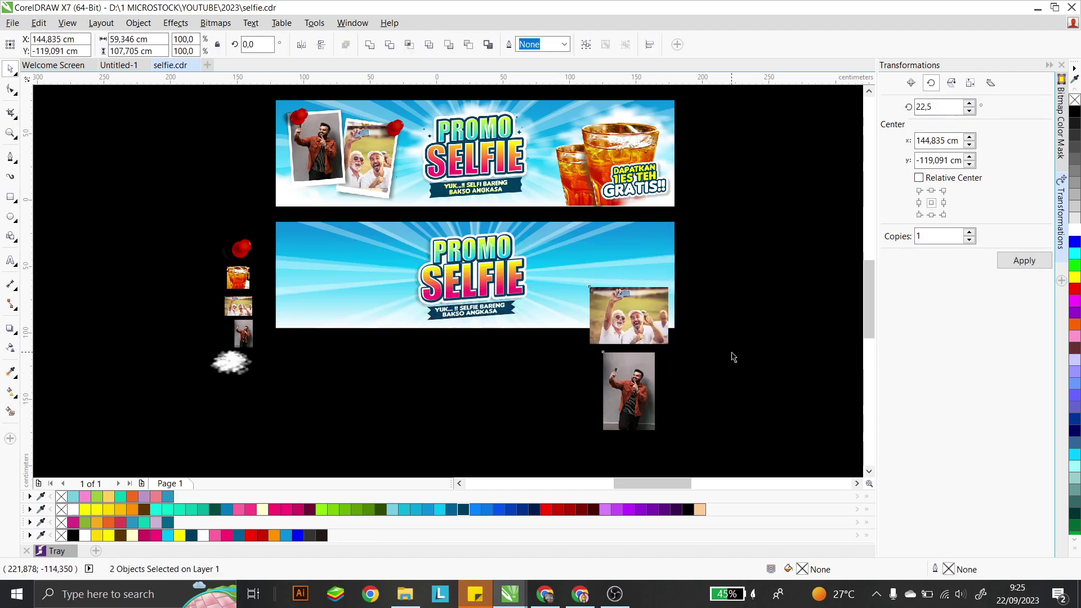
click(733, 356)
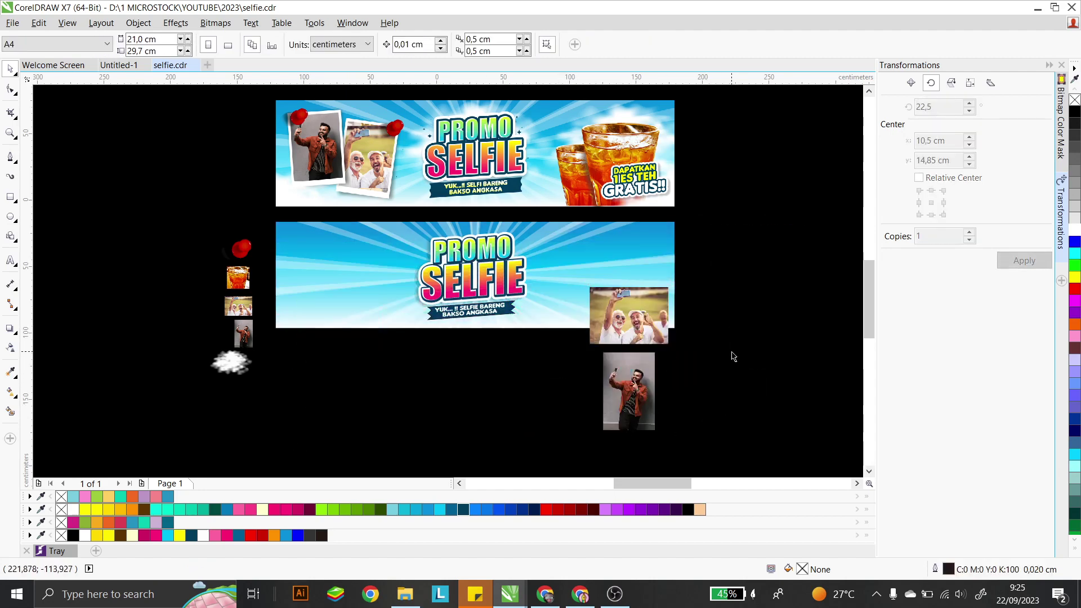
- Draw a rectangle about 52.5 x 75.6 cm below the banner beside the photos and fill it with white
click(10, 197)
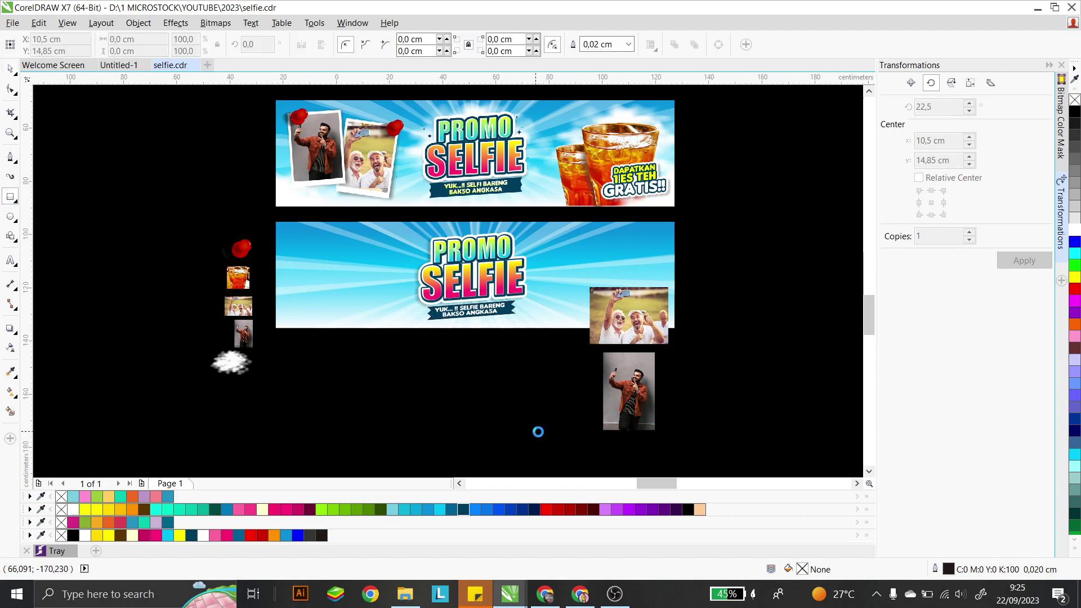
scroll(535, 432, up, 2)
drag(512, 247, 653, 448)
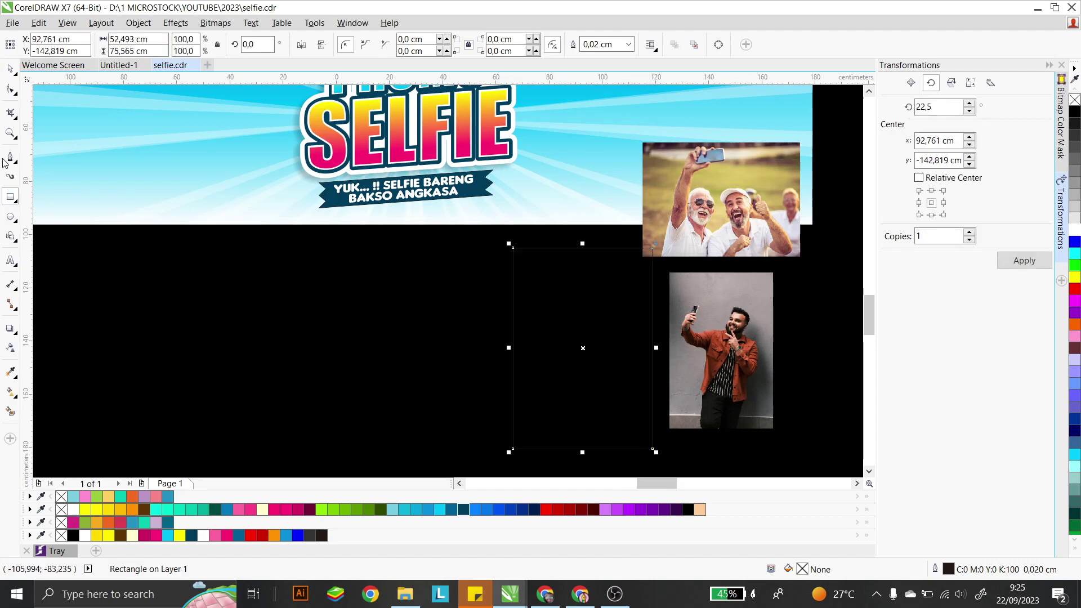
click(1075, 226)
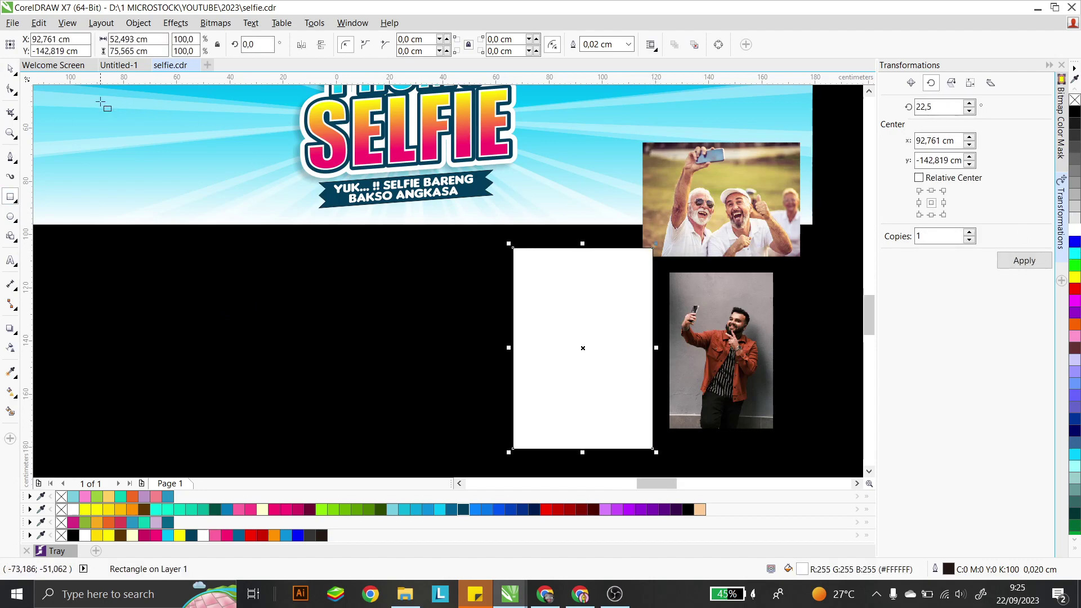
- Duplicate the white rectangle, scale one of the two down to about 47 x 67.6 cm and fill it with grey #999999
drag(613, 317, 319, 307)
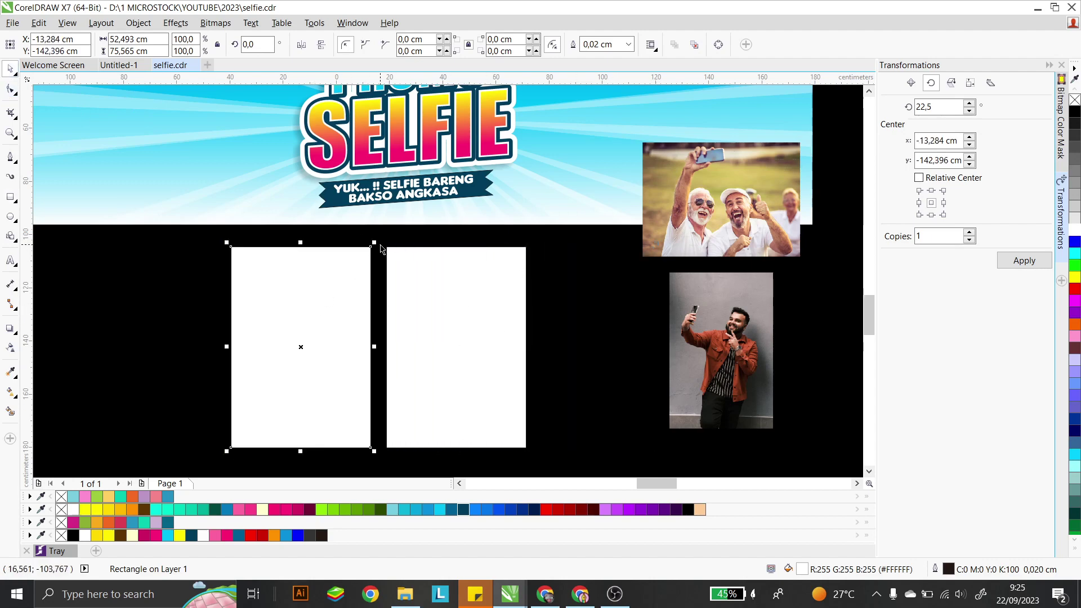
drag(374, 244, 367, 255)
drag(310, 284, 320, 284)
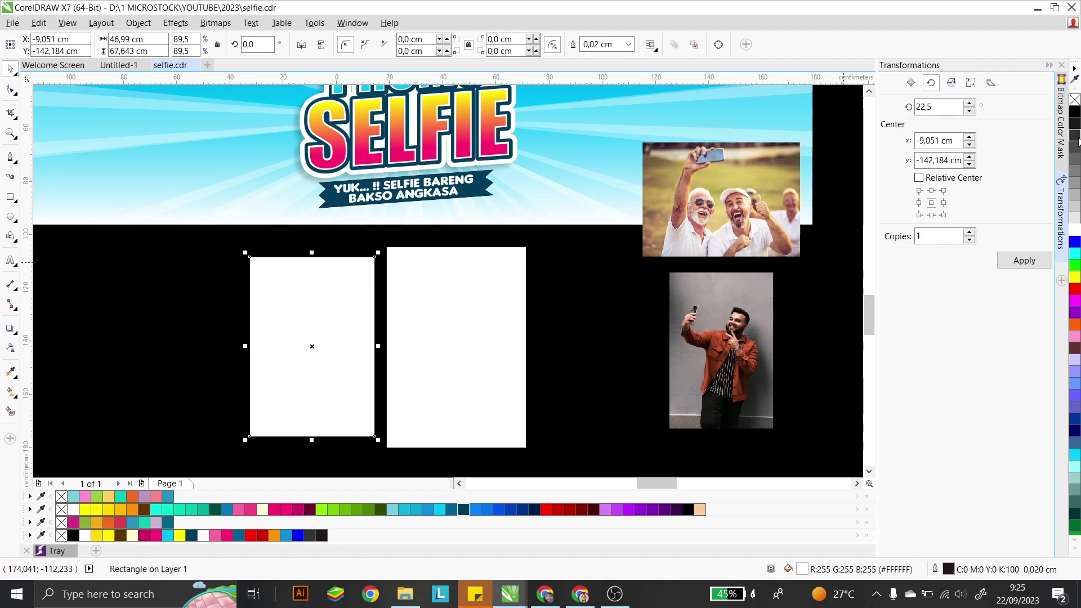
click(1075, 186)
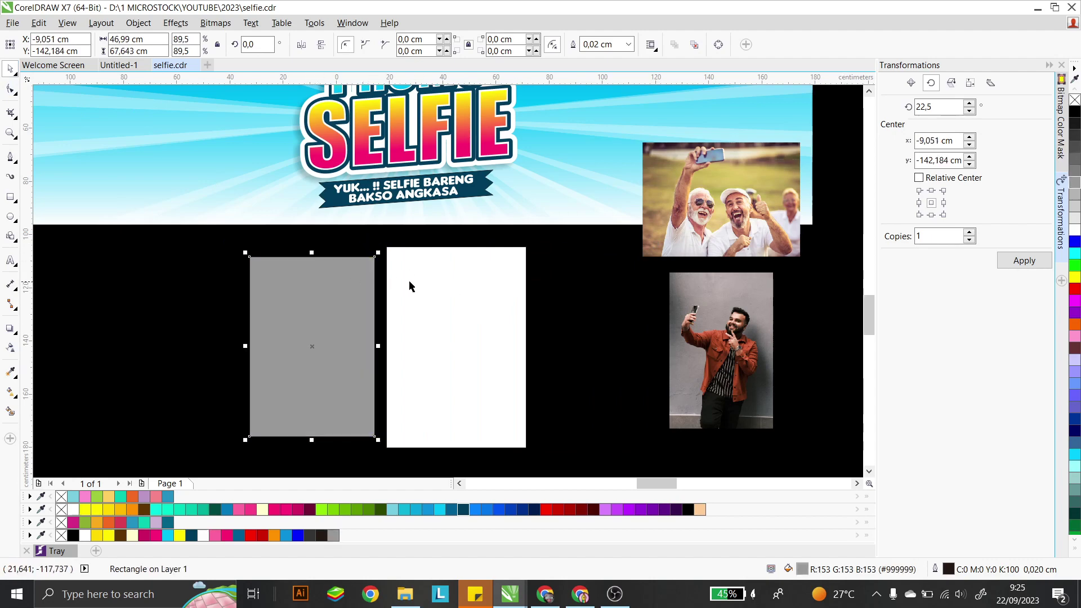
- Center the grey rectangle horizontally and vertically on the white one to form a photo frame
drag(560, 236, 212, 475)
key(c)
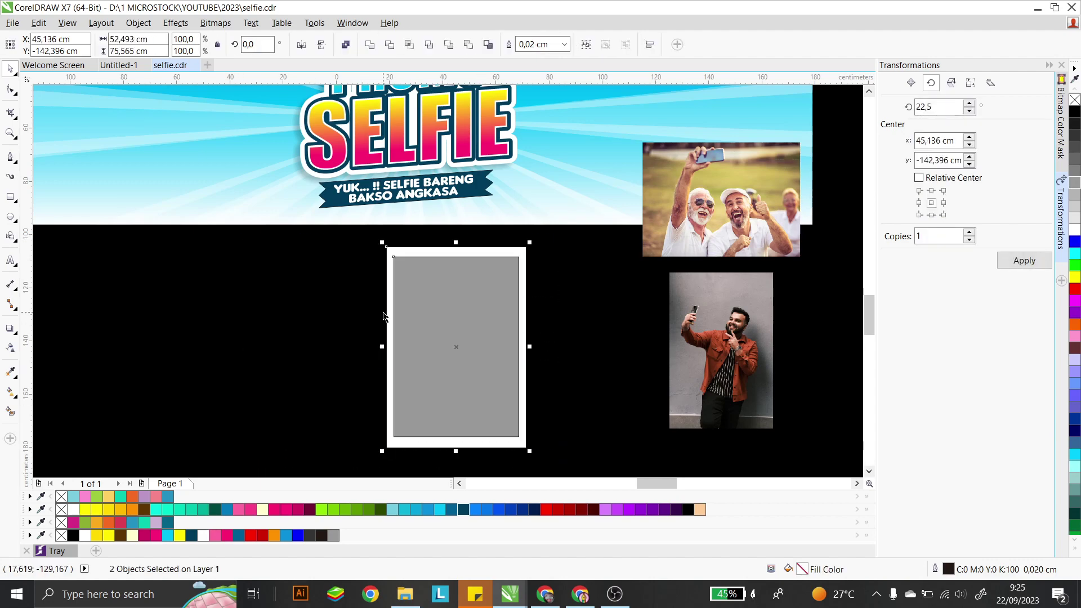
key(e)
click(565, 313)
click(466, 275)
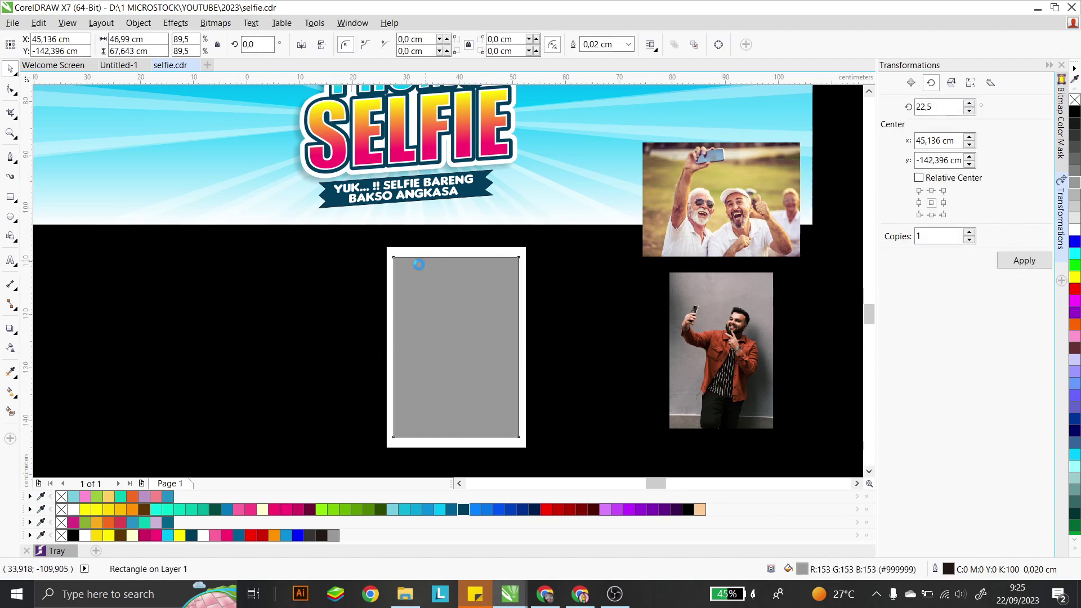
- Move the grey rectangle straight up about 1.4 cm so its top margin in the white frame matches the side margins
scroll(418, 264, up, 2)
drag(373, 251, 367, 224)
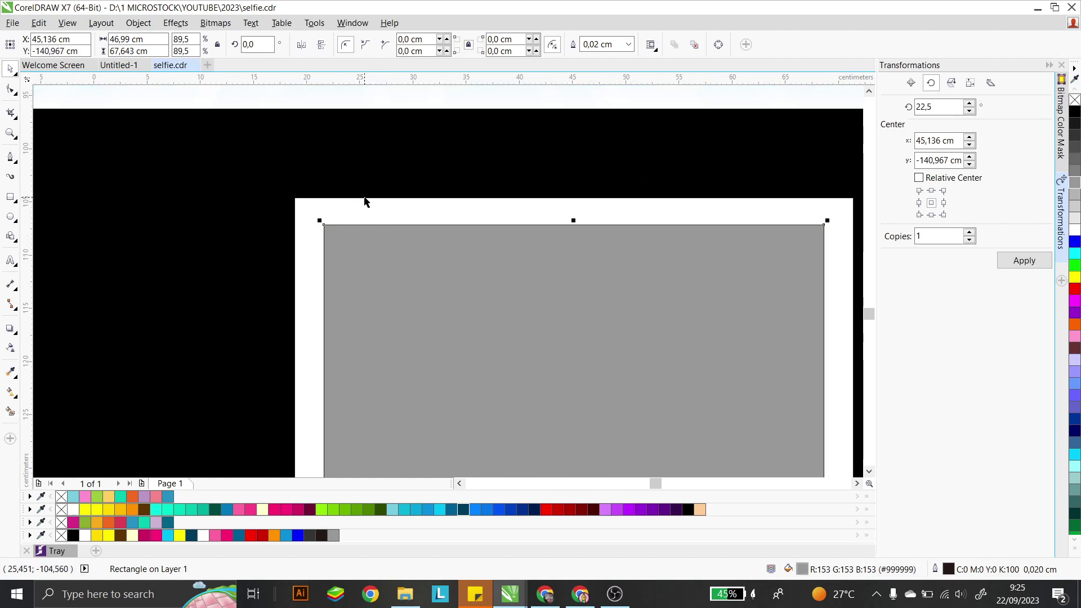
scroll(509, 234, down, 2)
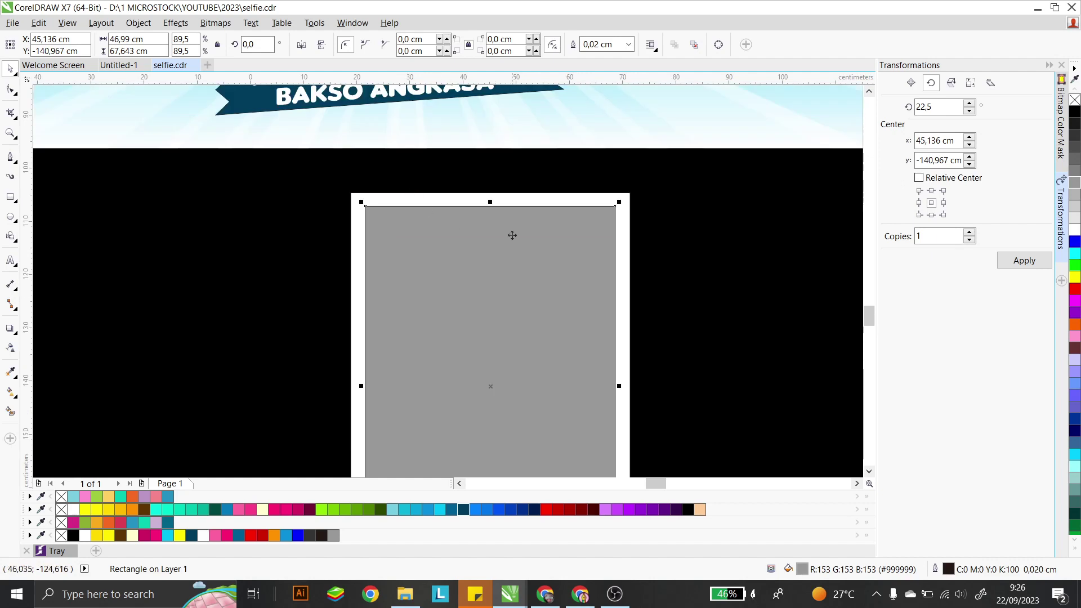
- Raise the grey rectangle's bottom edge to shorten it to about 63.1 cm, leaving a wider white strip below like an instant photo
scroll(514, 314, down, 2)
scroll(518, 429, up, 2)
scroll(491, 397, up, 2)
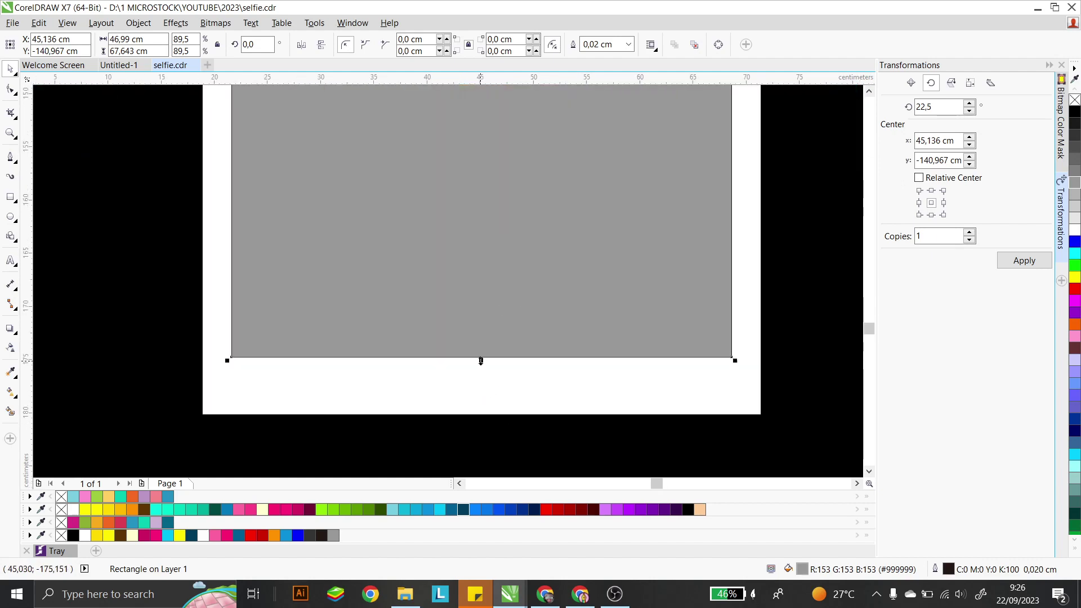
drag(480, 361, 302, 133)
scroll(393, 299, down, 2)
click(491, 355)
click(388, 304)
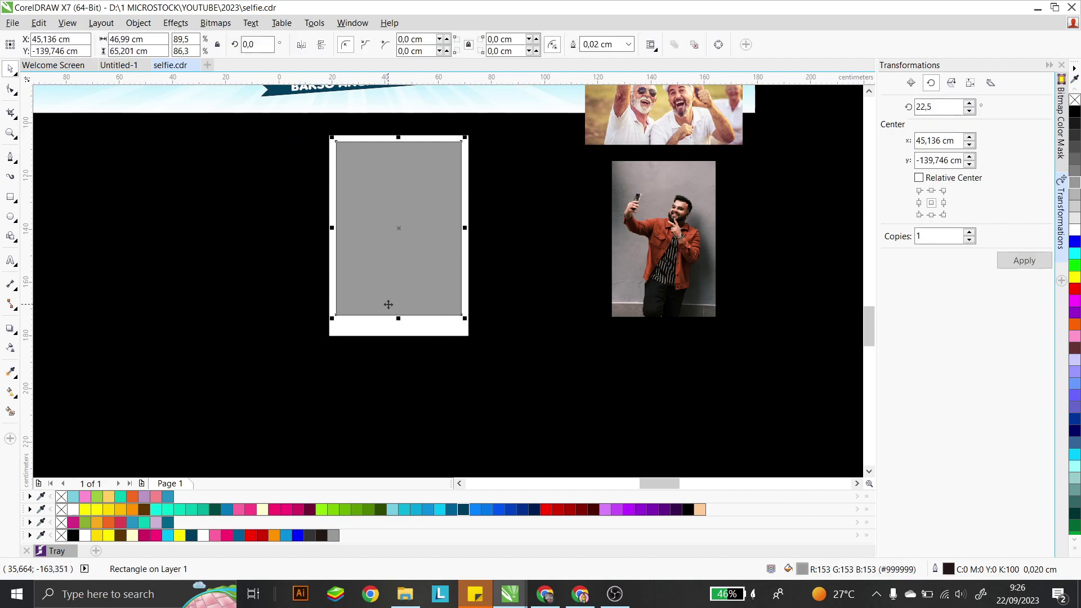
scroll(389, 304, up, 4)
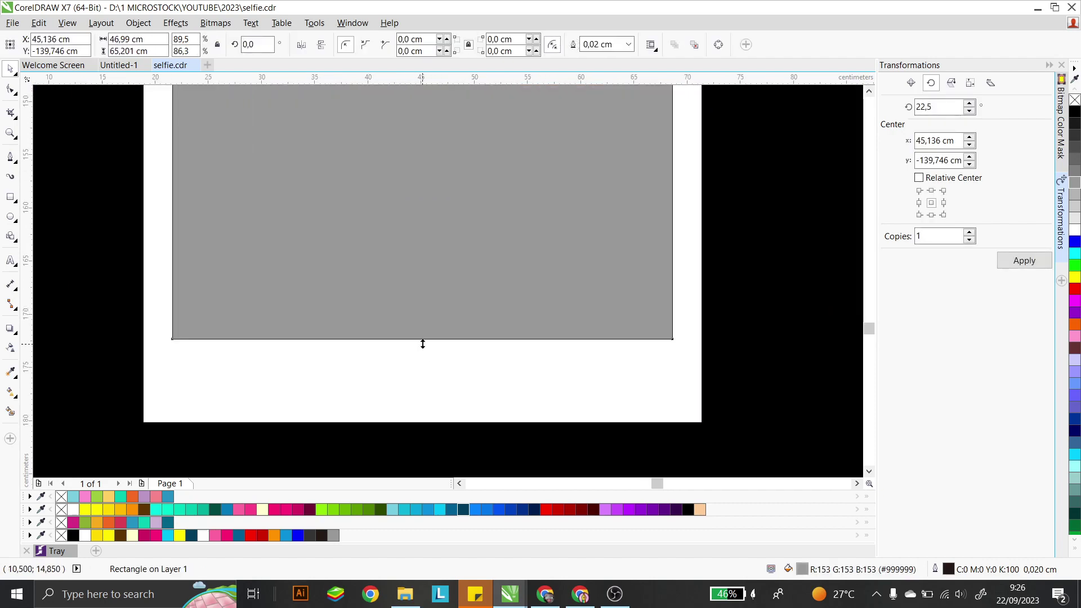
drag(422, 344, 422, 316)
scroll(379, 320, down, 3)
click(424, 379)
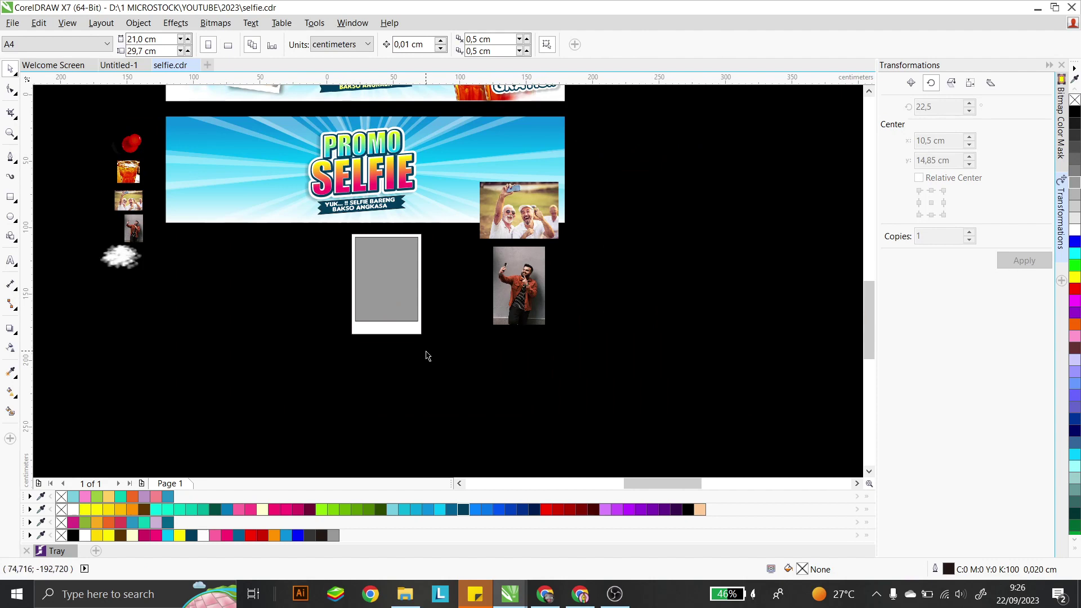
- Remove the outlines from the white and grey rectangles of the photo frame
drag(439, 344, 338, 227)
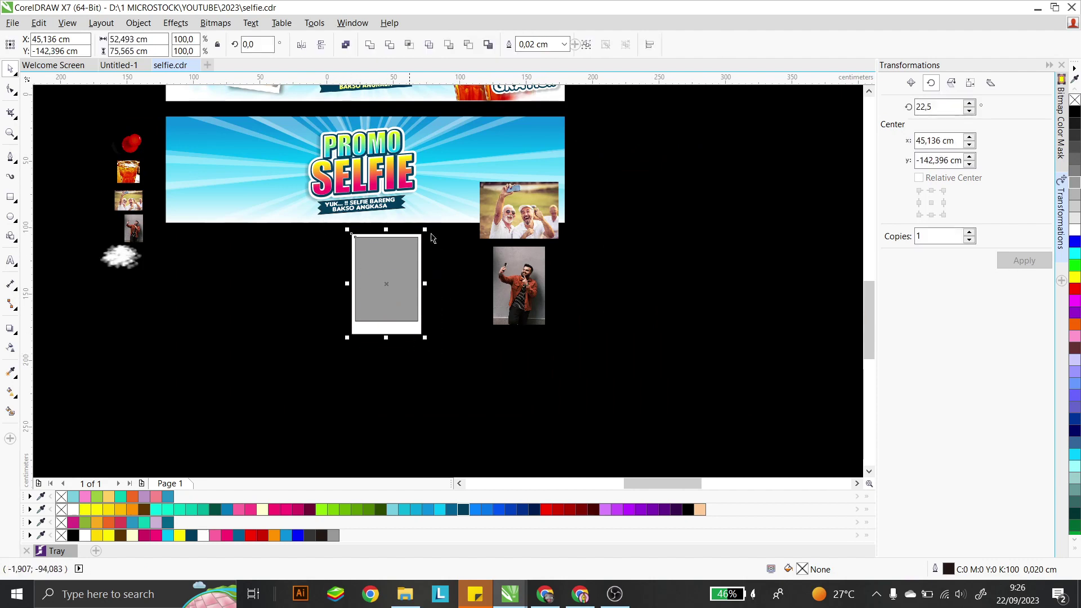
right_click(1074, 102)
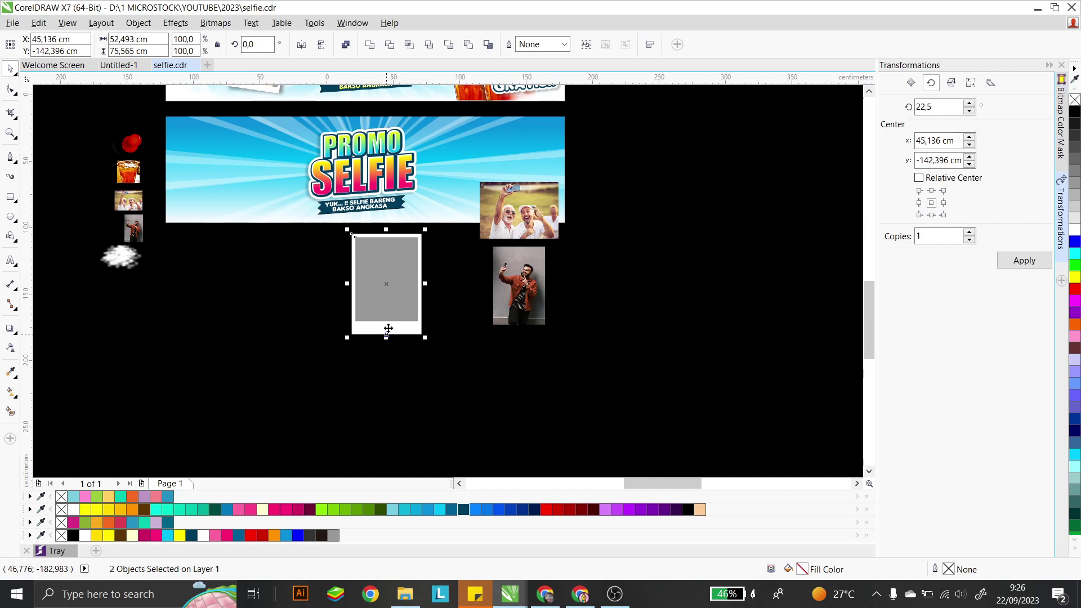
click(424, 277)
click(511, 276)
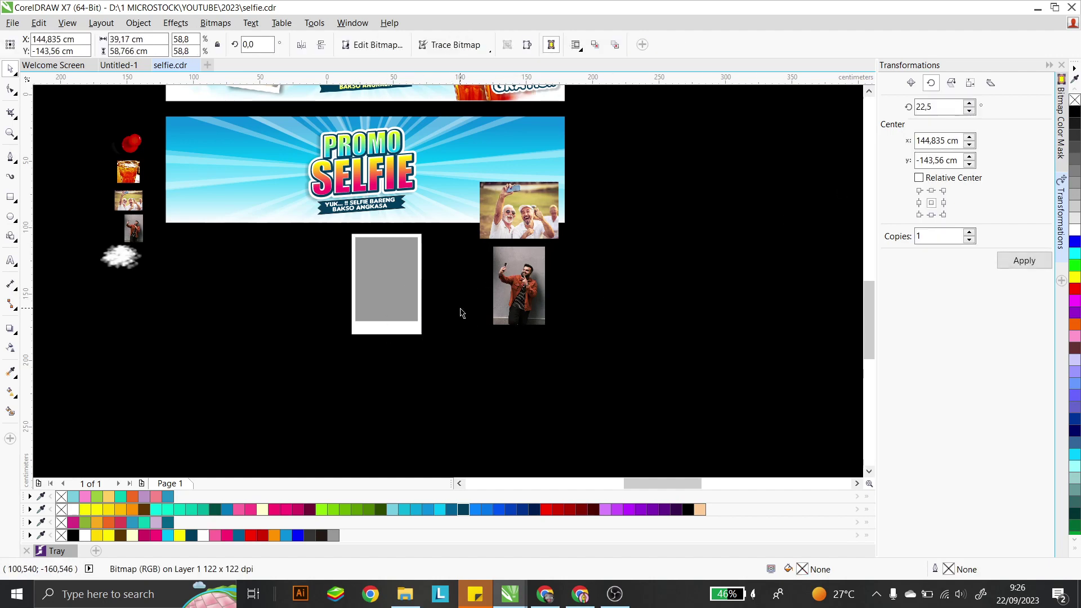
- Duplicate the complete photo frame and place the two frames side by side below the banner
drag(439, 363, 340, 269)
scroll(350, 282, up, 2)
drag(461, 256, 335, 262)
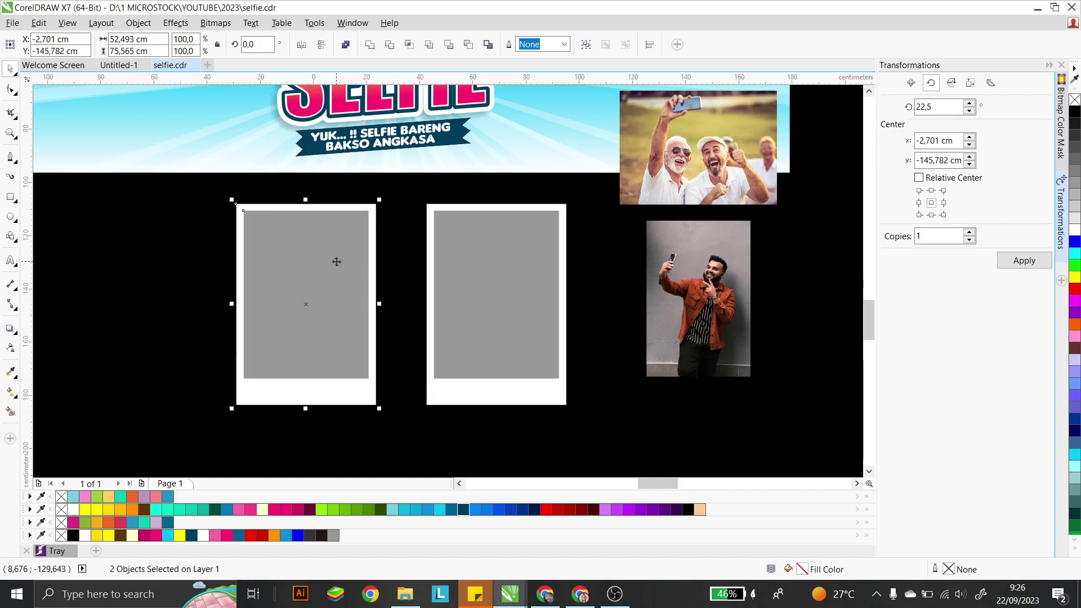
click(394, 205)
click(361, 235)
click(475, 242)
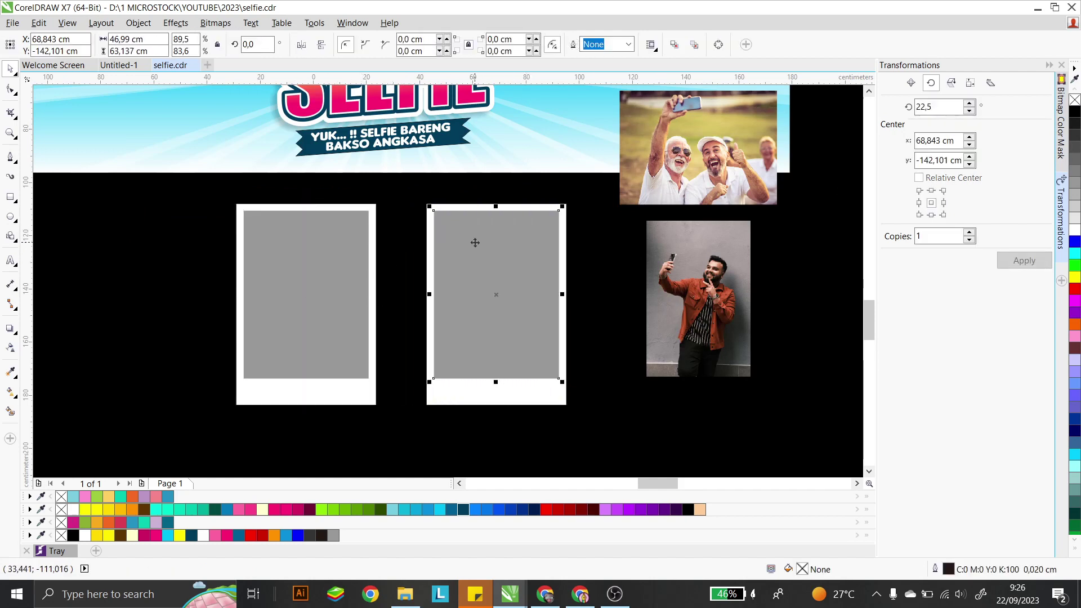
key(Escape)
click(488, 252)
click(343, 366)
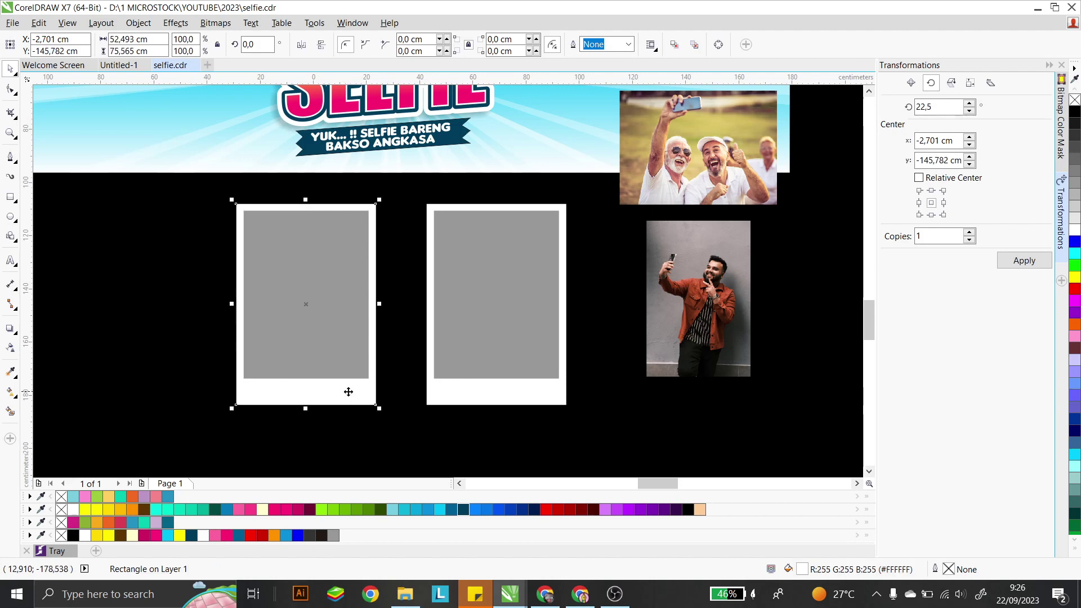
click(454, 380)
key(Escape)
- Move the photo of the two older men closer to the frames and PowerClip it inside the left frame's grey rectangle
drag(676, 157, 625, 151)
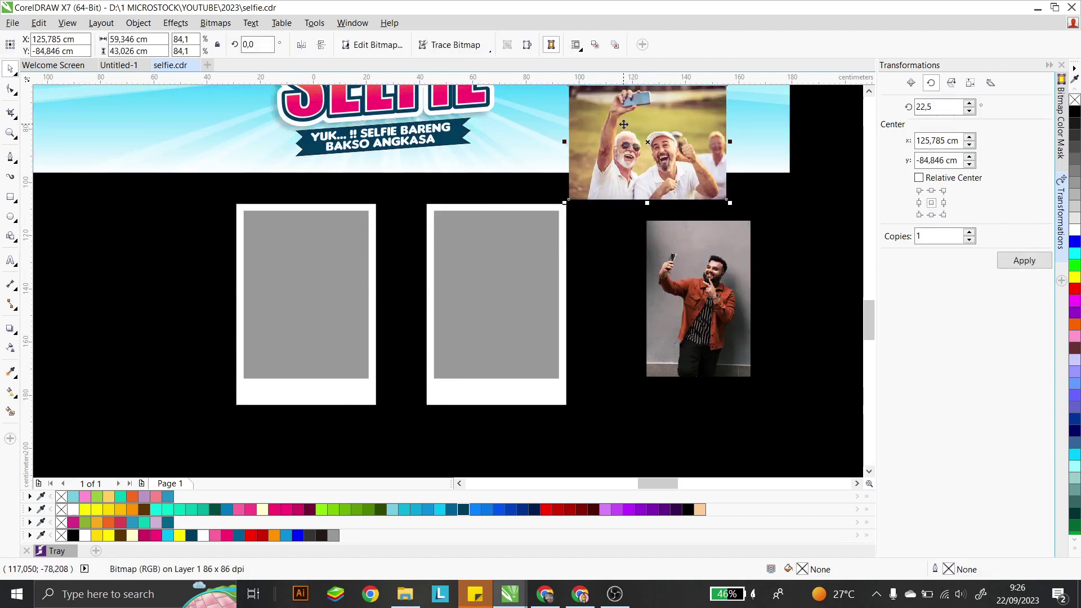
click(138, 22)
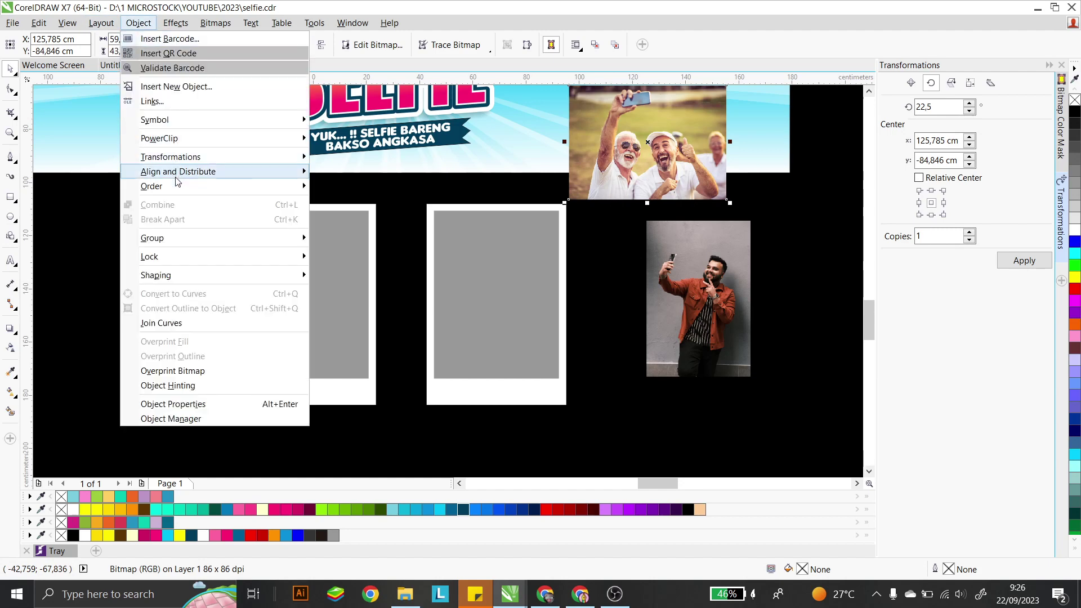
mouse_move(302, 138)
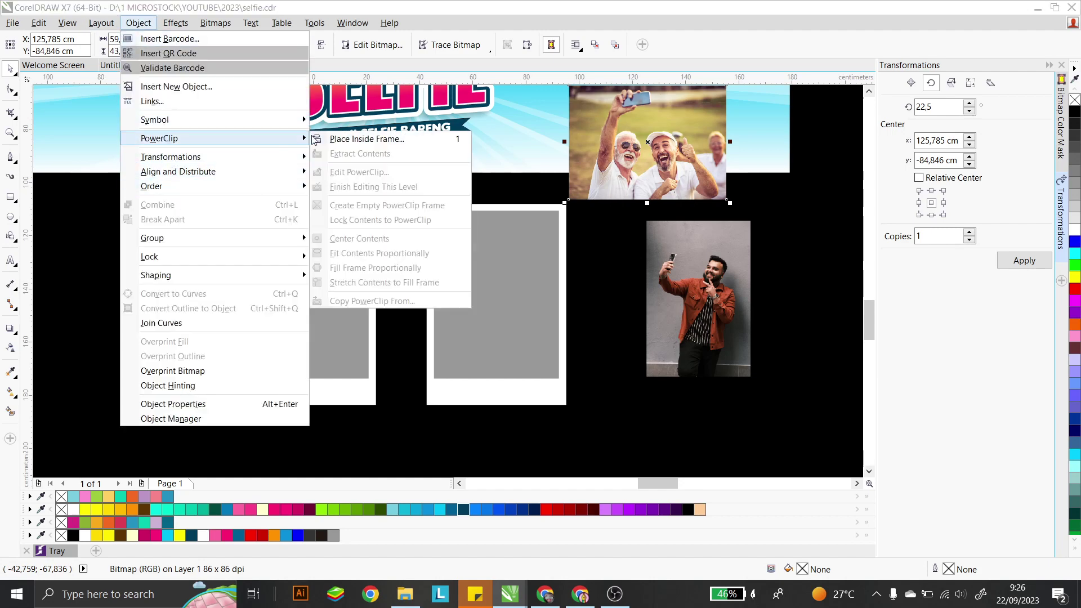
click(361, 138)
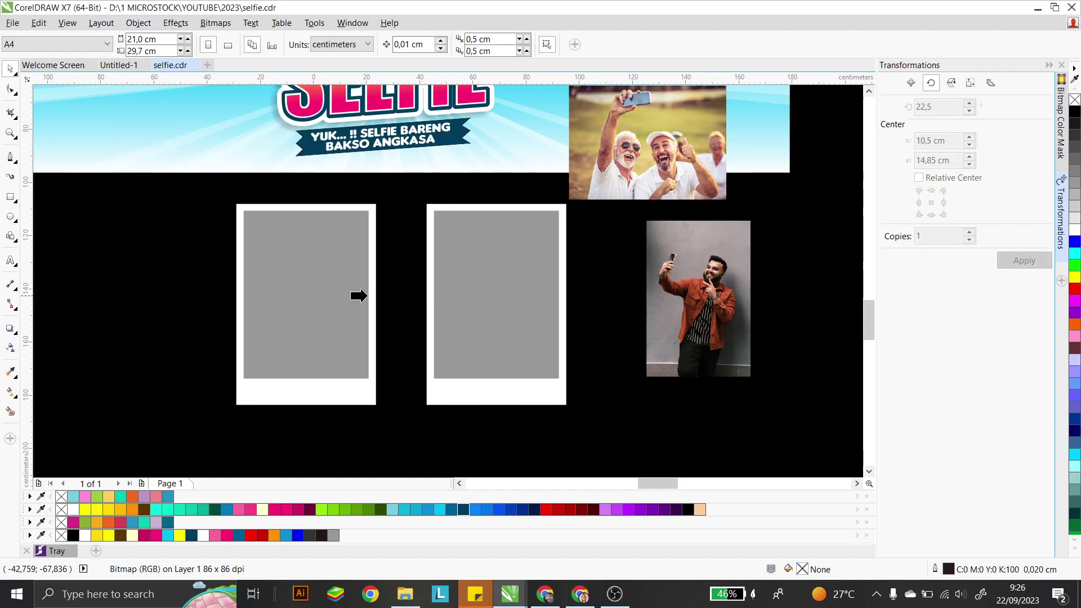
click(317, 283)
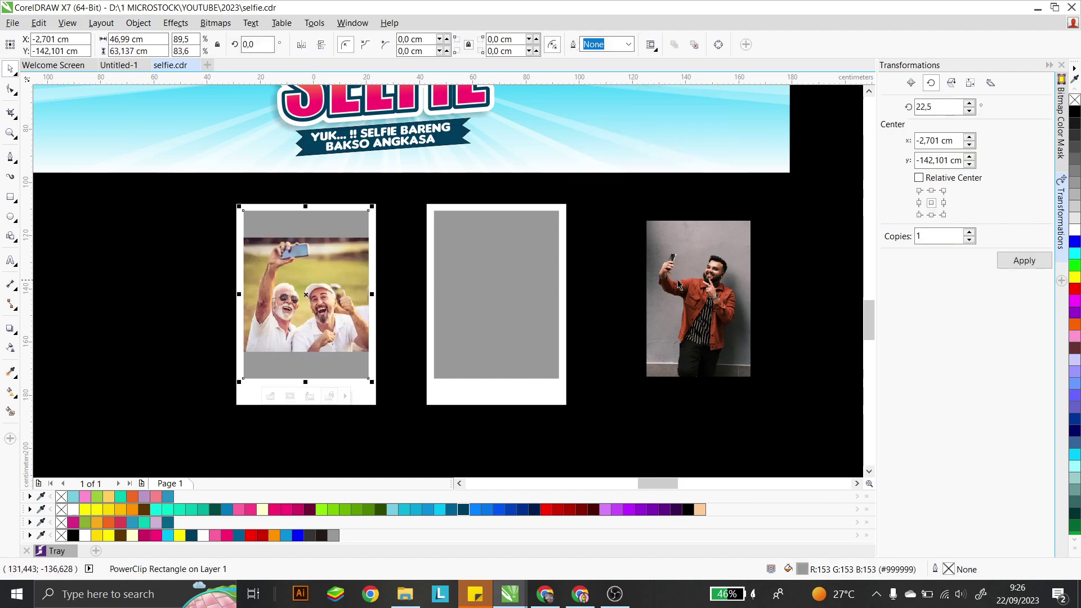
- PowerClip the photo of the man in the orange jacket inside the right frame's grey rectangle
key(Tab)
click(138, 22)
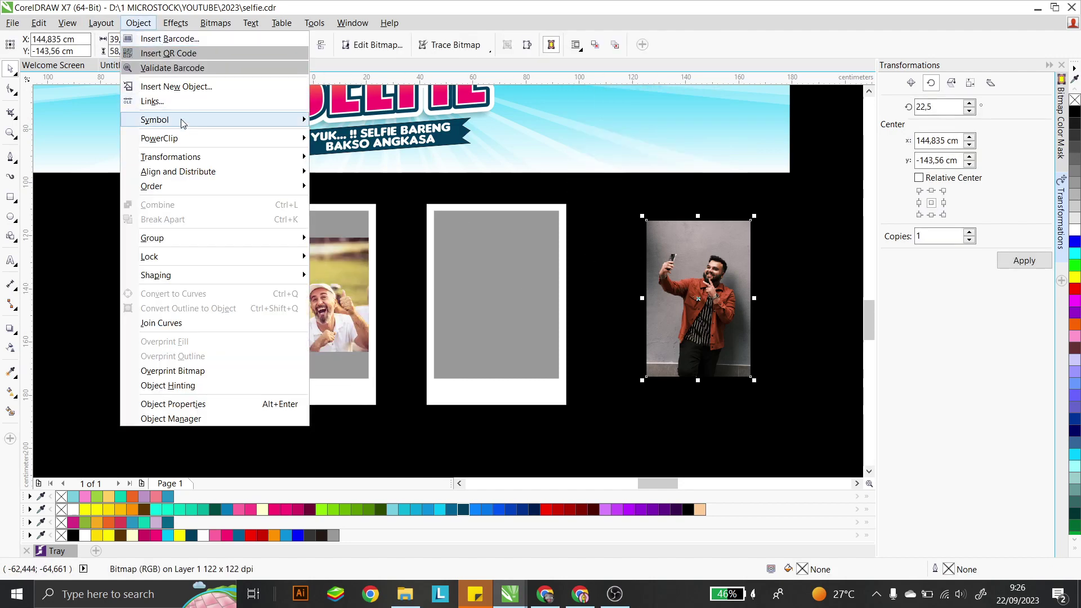
mouse_move(181, 139)
click(344, 138)
click(518, 243)
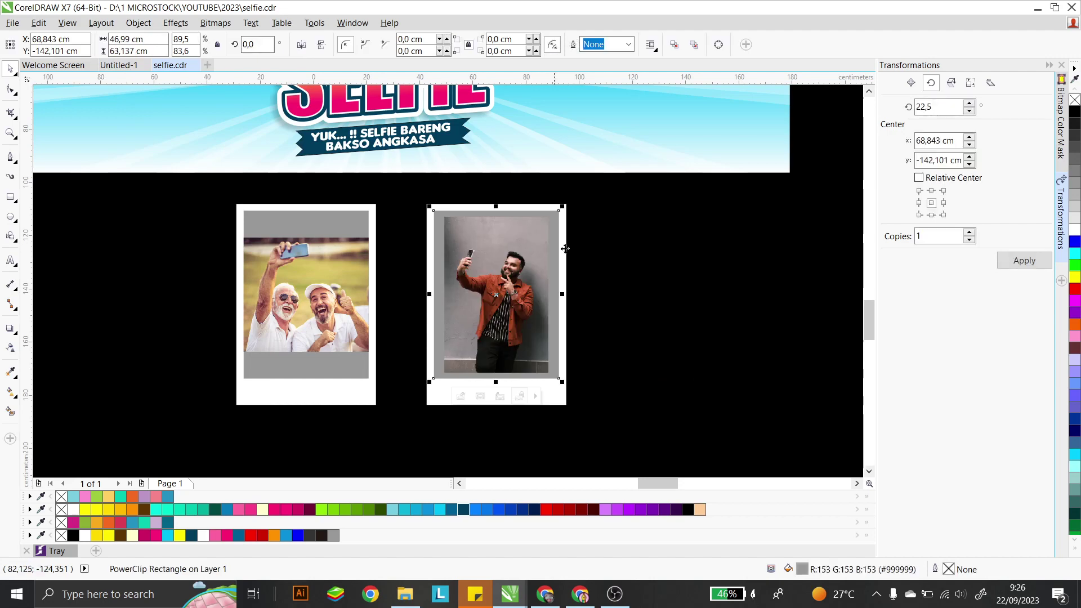
- Edit the left frame's PowerClip contents, enlarging the photo to about 88.4 x 64.1 cm and shifting it slightly right to fill the frame
click(265, 307)
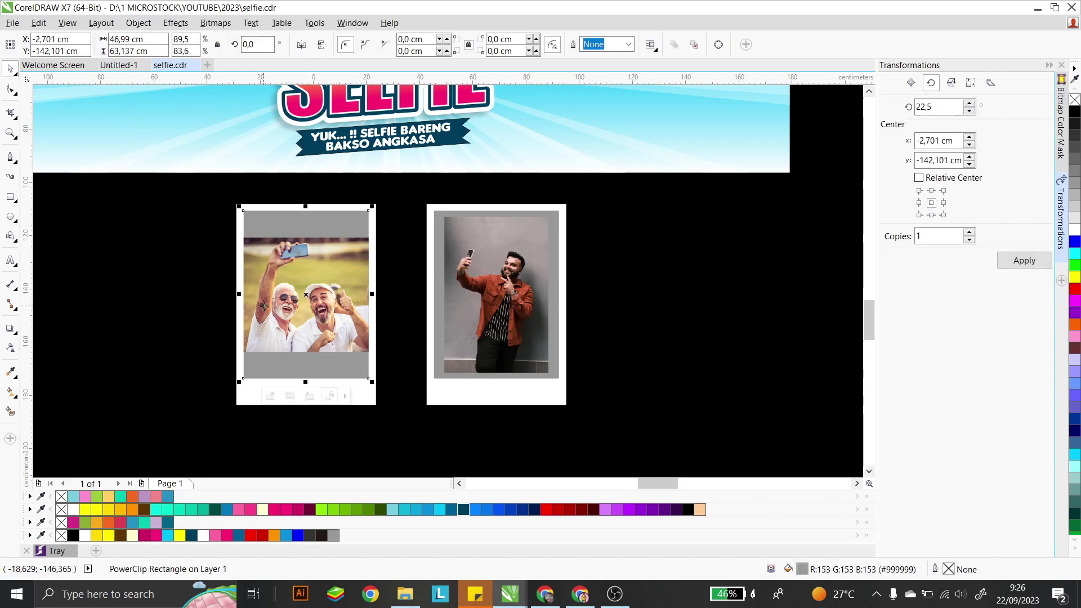
scroll(263, 306, up, 2)
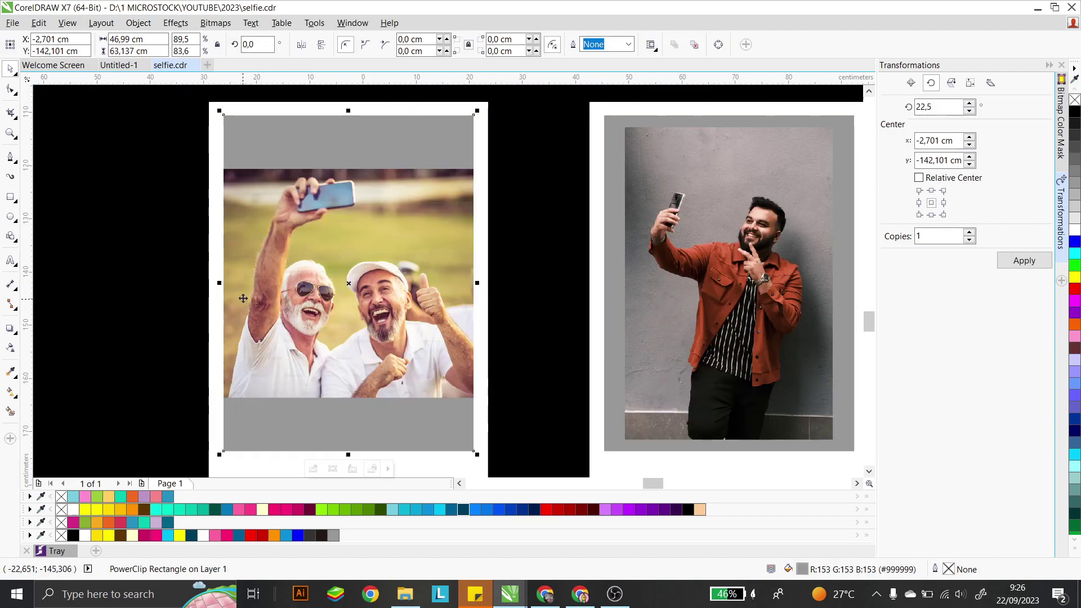
double_click(385, 194)
click(459, 191)
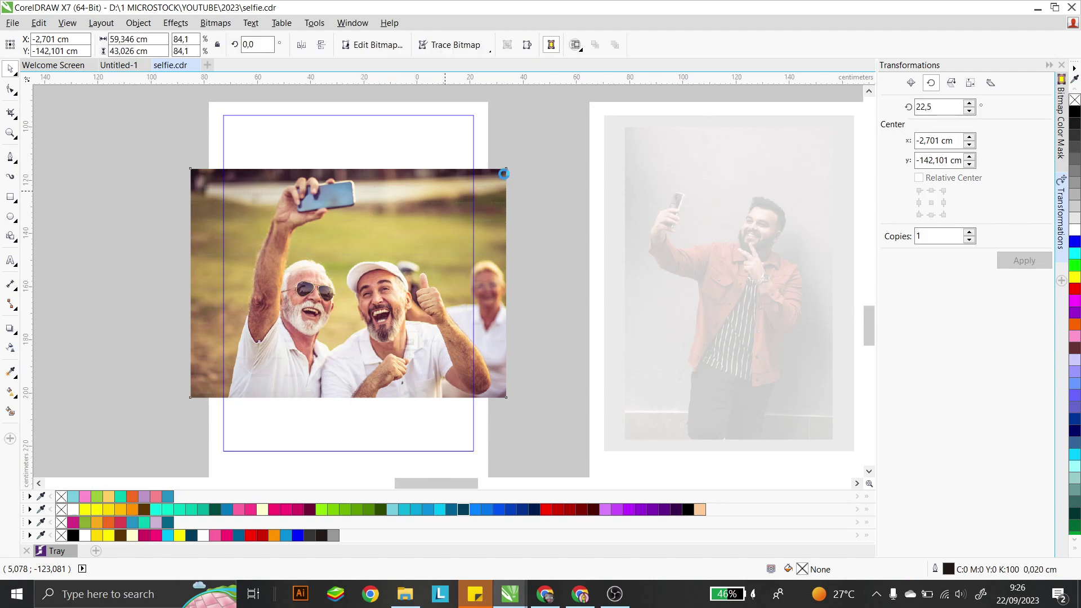
scroll(496, 179, down, 2)
drag(488, 182, 537, 147)
scroll(497, 168, up, 2)
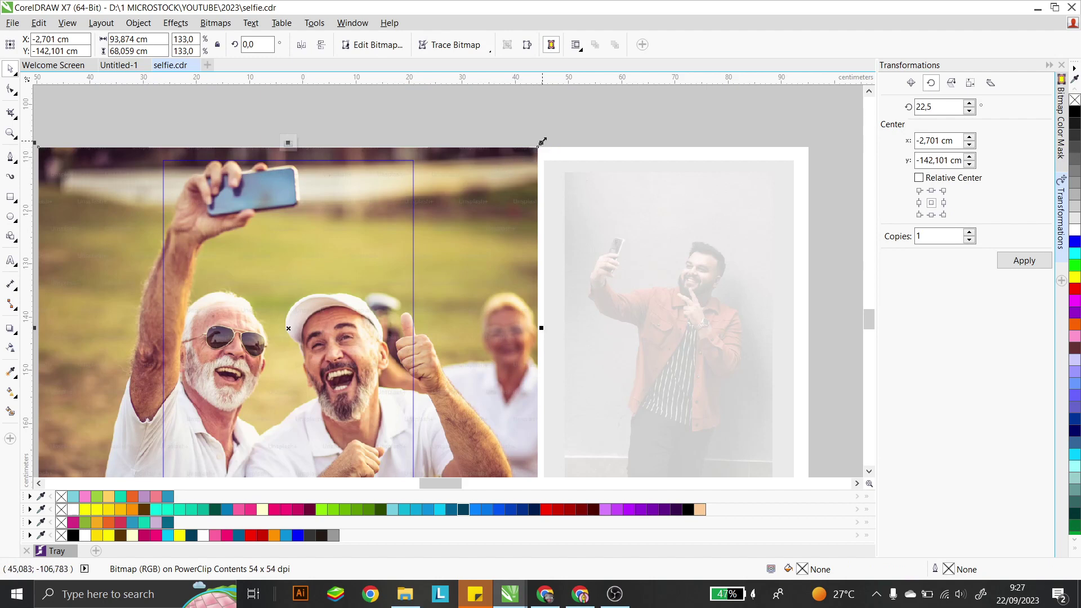
drag(541, 144, 513, 140)
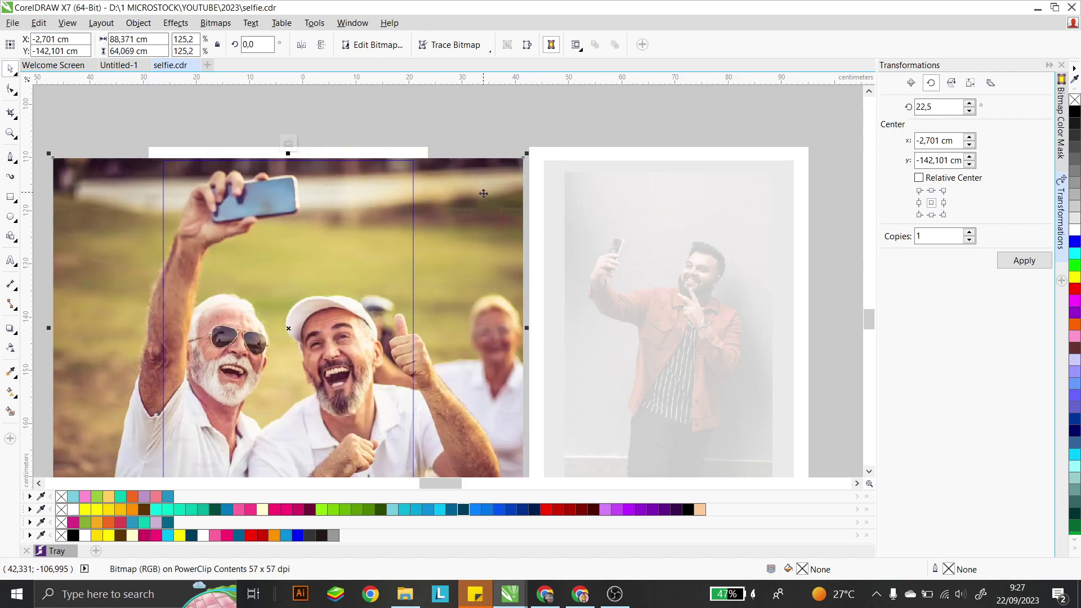
scroll(485, 194, down, 2)
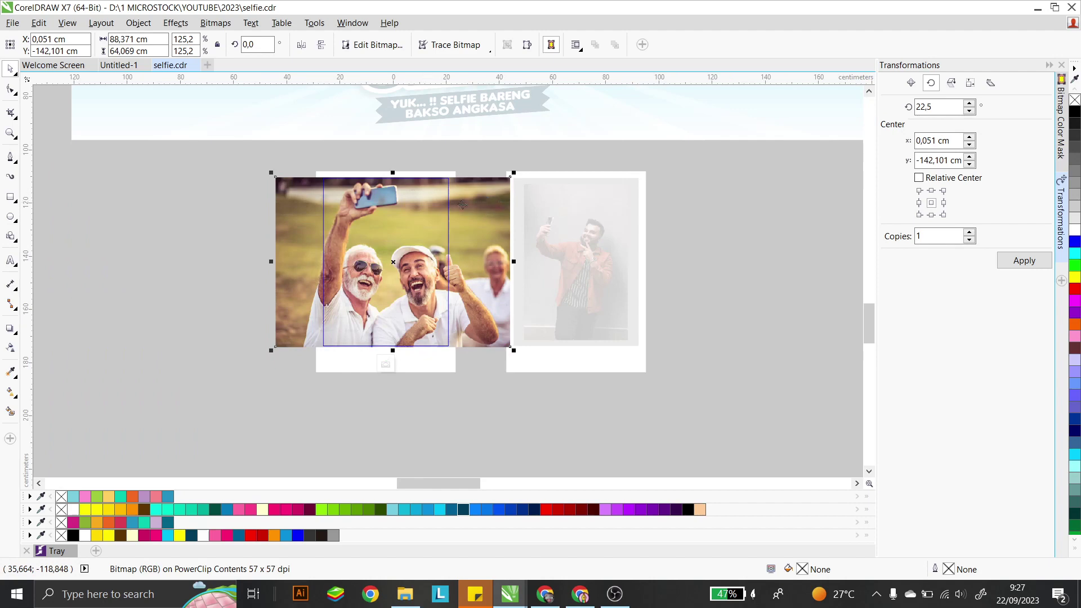
ctrl+click(472, 156)
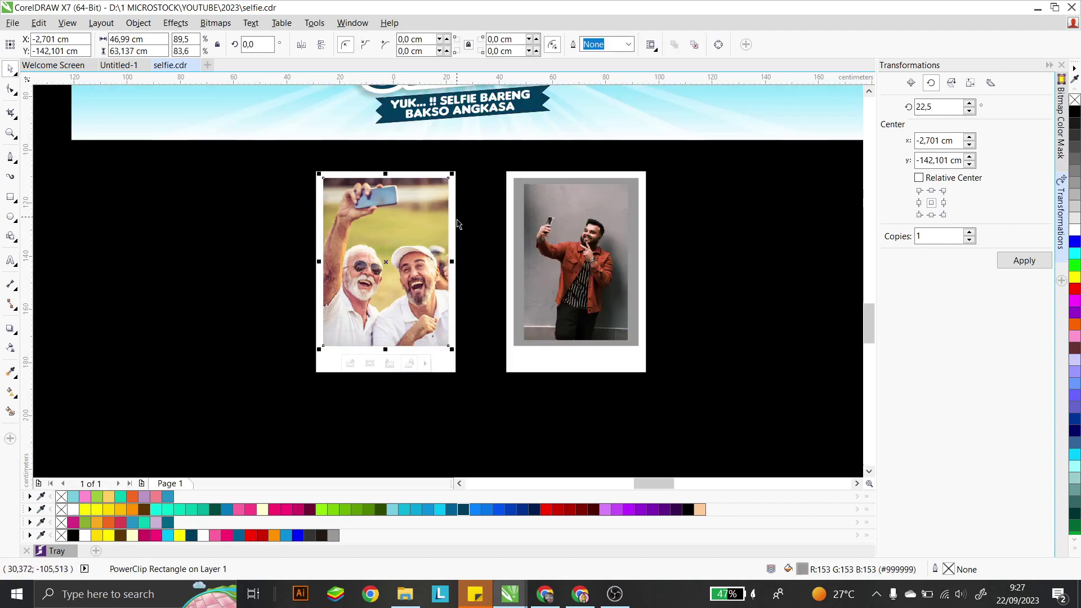
- Edit the right frame's PowerClip contents, enlarging the photo to about 47.1 x 70.6 cm and moving it up about 3.3 cm to fill the frame
click(619, 194)
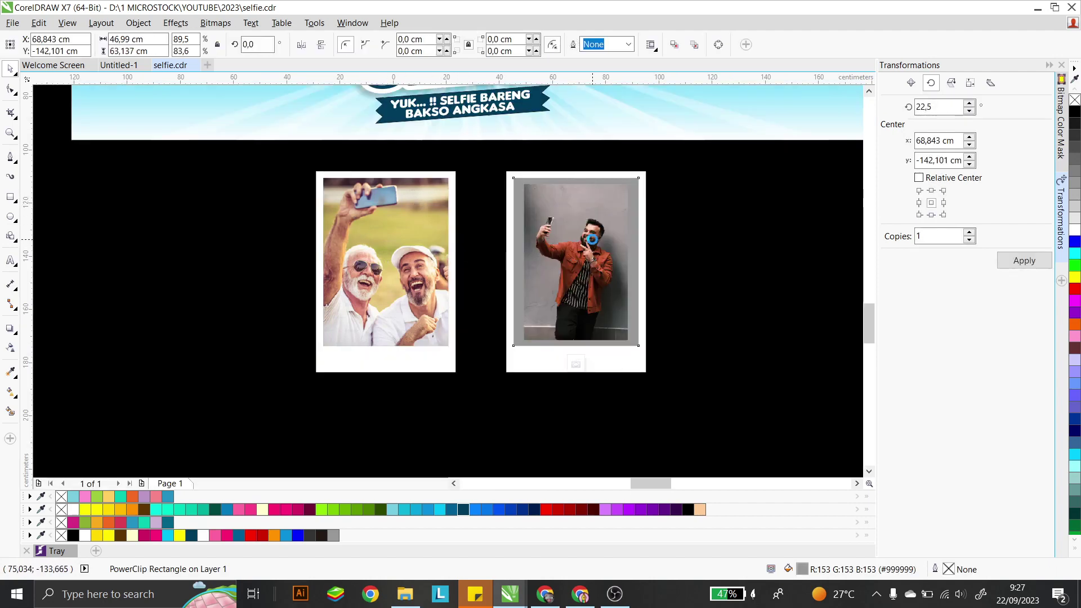
ctrl+click(634, 188)
scroll(633, 188, up, 2)
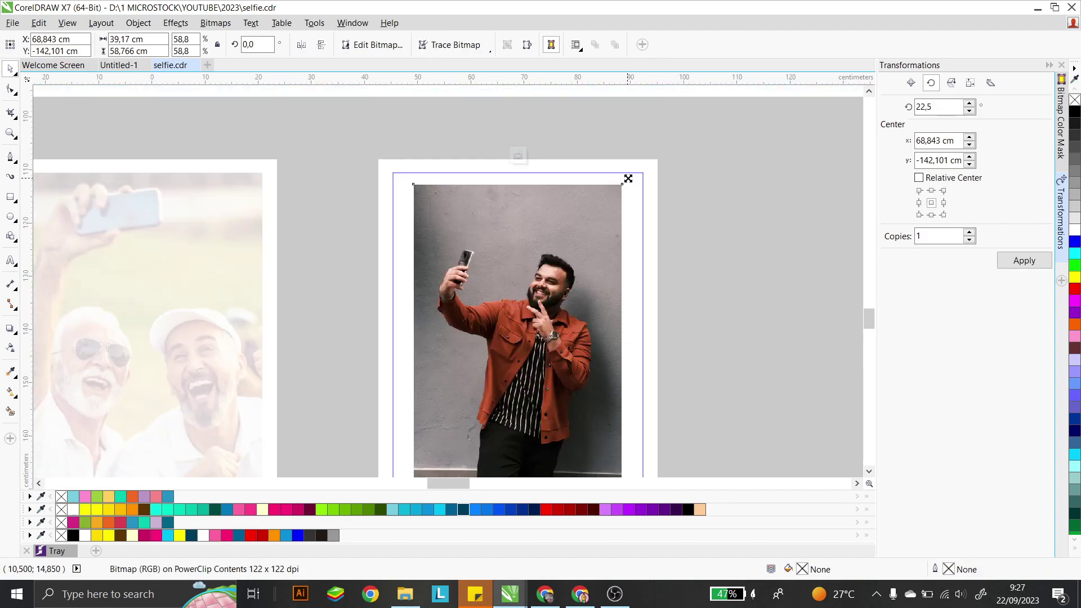
drag(627, 178, 651, 149)
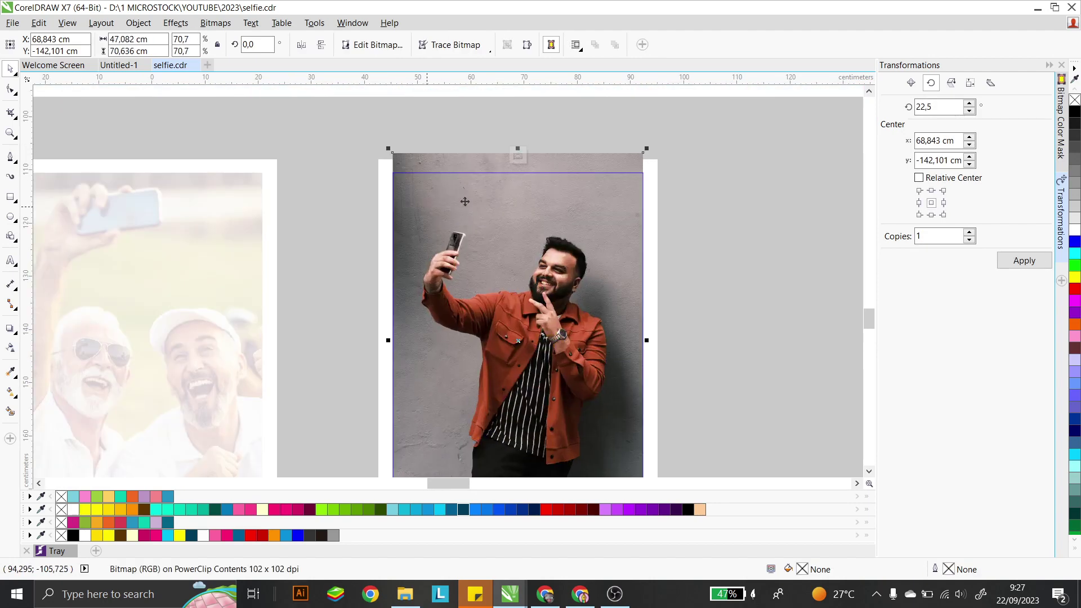
drag(464, 200, 511, 184)
scroll(511, 184, down, 2)
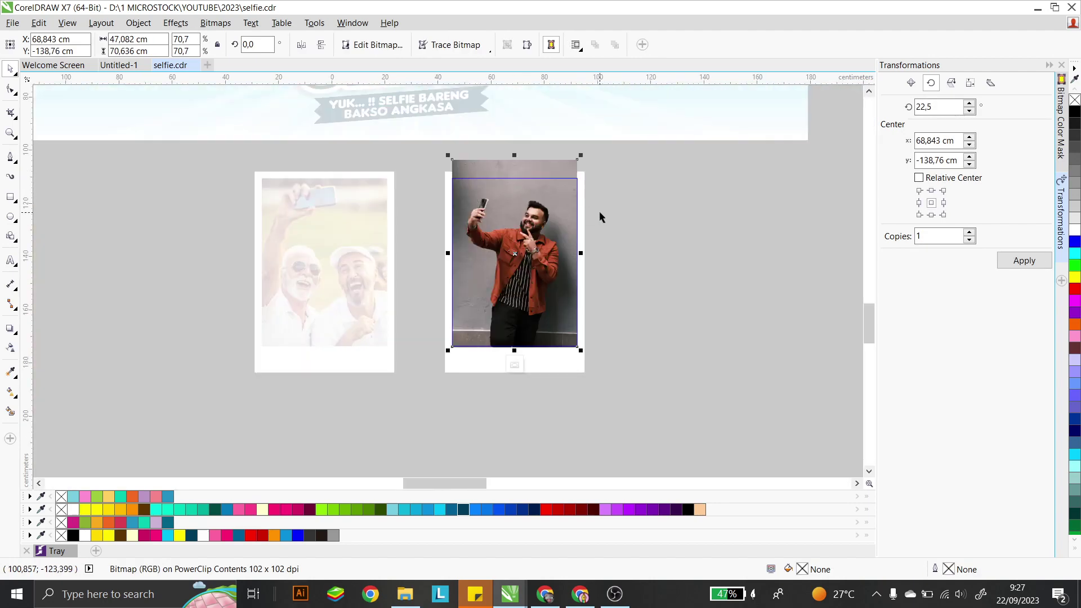
scroll(629, 204, up, 2)
ctrl+click(752, 223)
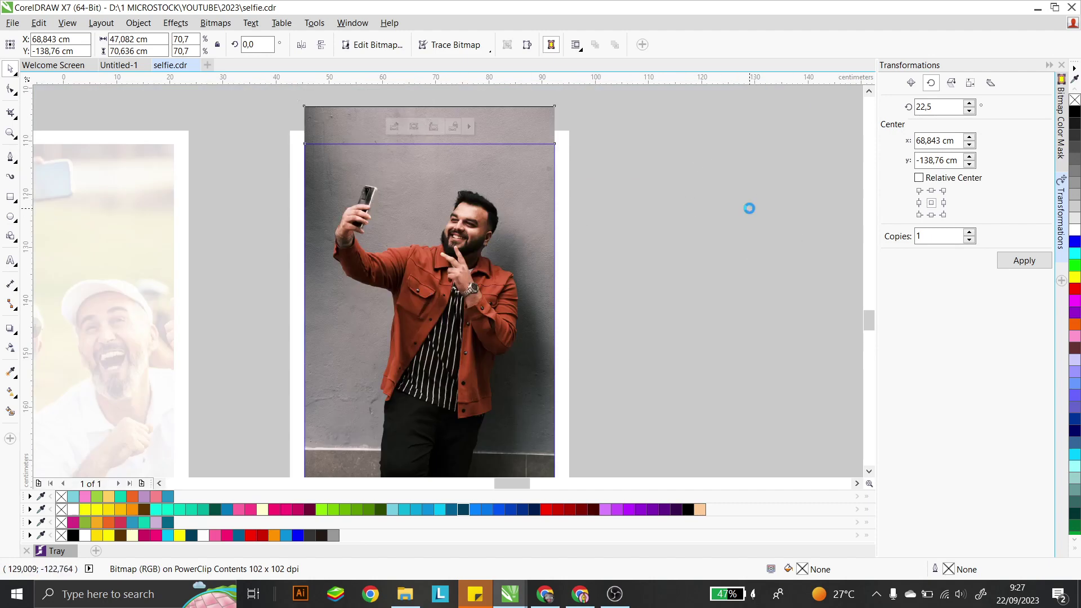
- Add a Flat Bottom Right drop shadow with a feathering of 5 to the left white photo frame
scroll(472, 223, down, 2)
drag(563, 414, 366, 164)
click(338, 362)
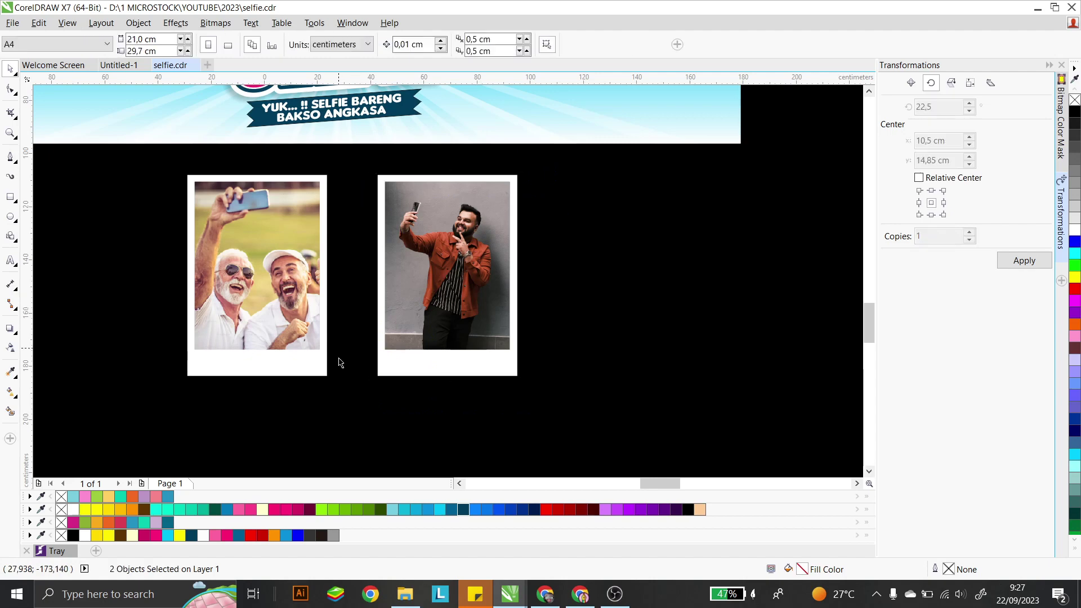
click(319, 363)
scroll(396, 295, down, 2)
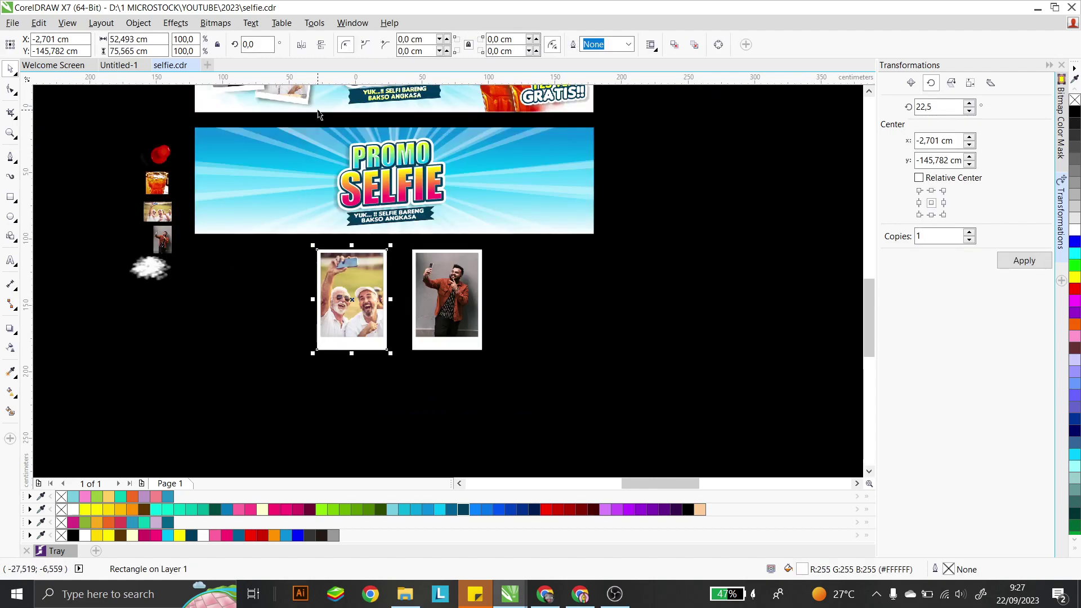
scroll(370, 360, up, 2)
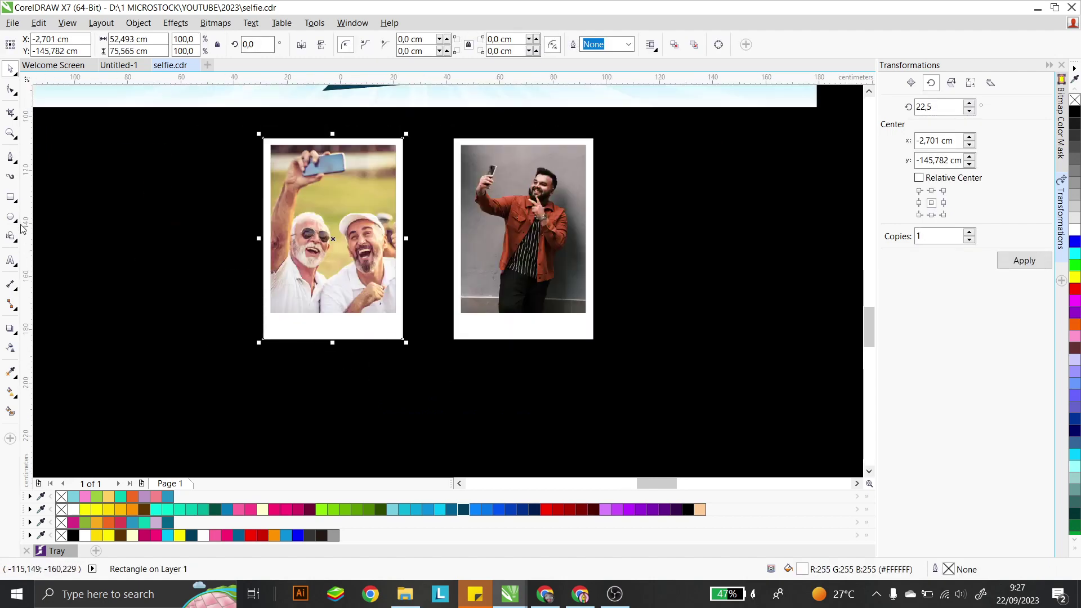
click(12, 331)
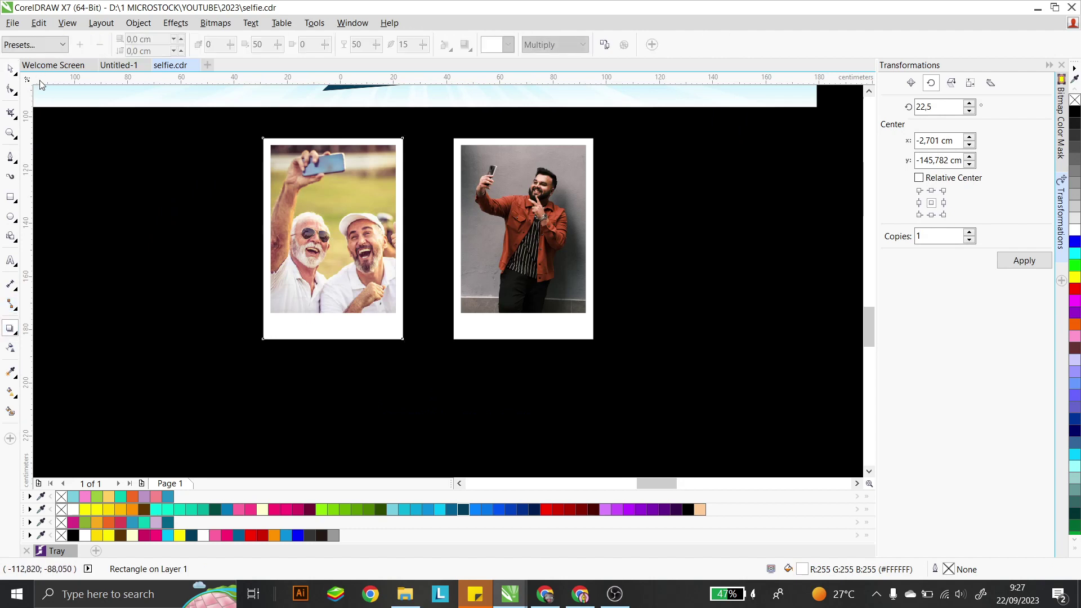
click(37, 45)
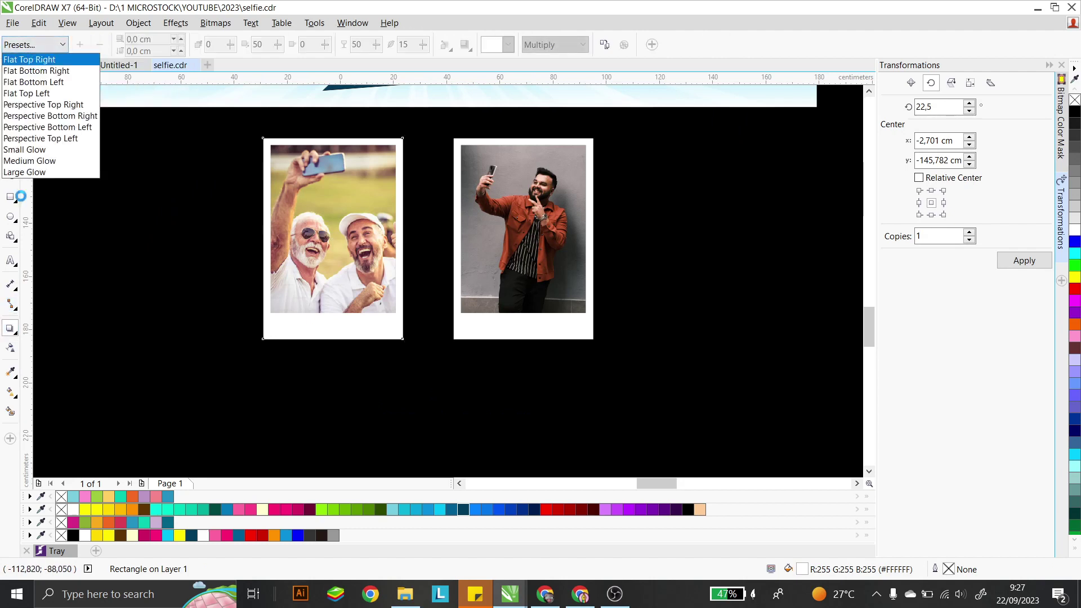
click(29, 59)
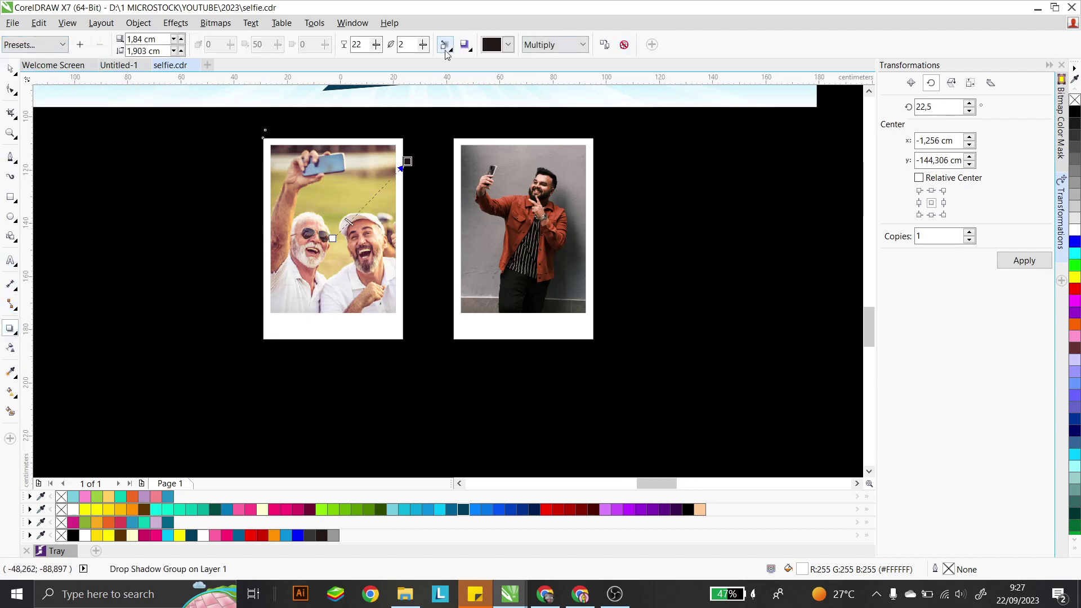
double_click(405, 45)
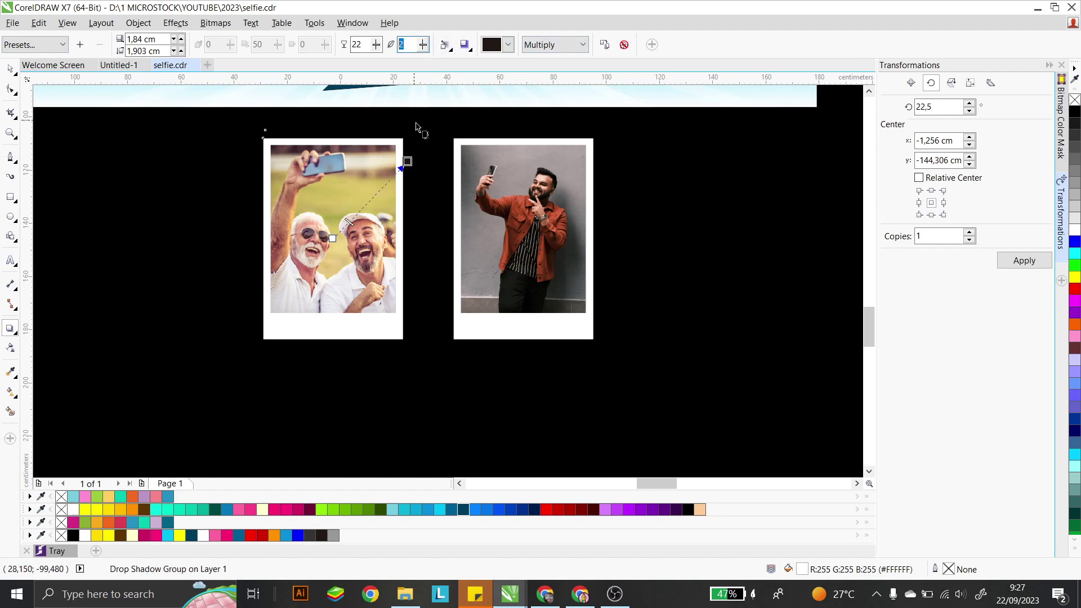
click(57, 46)
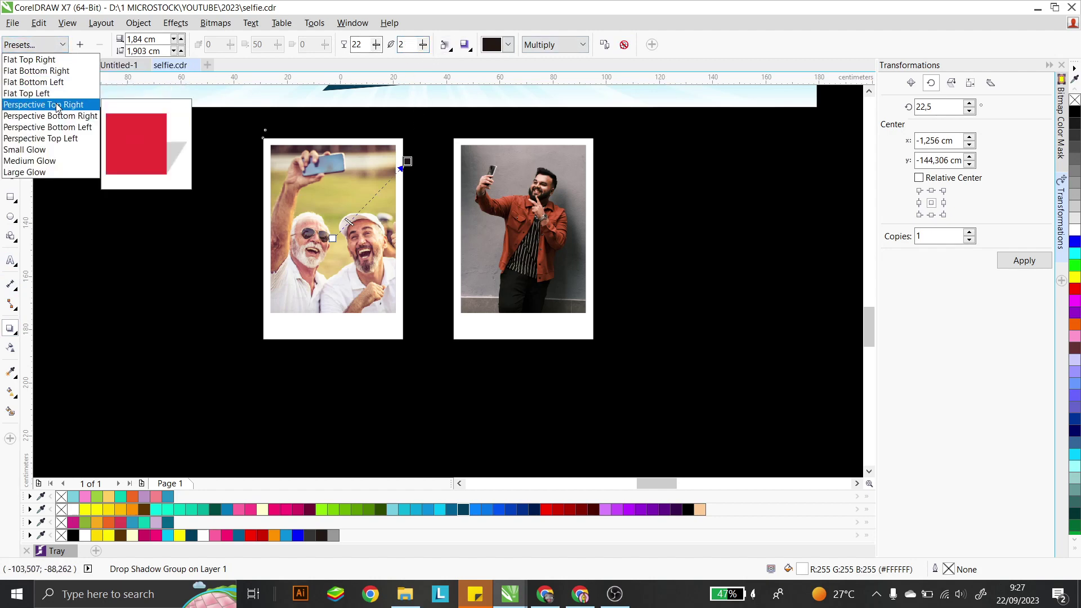
click(57, 74)
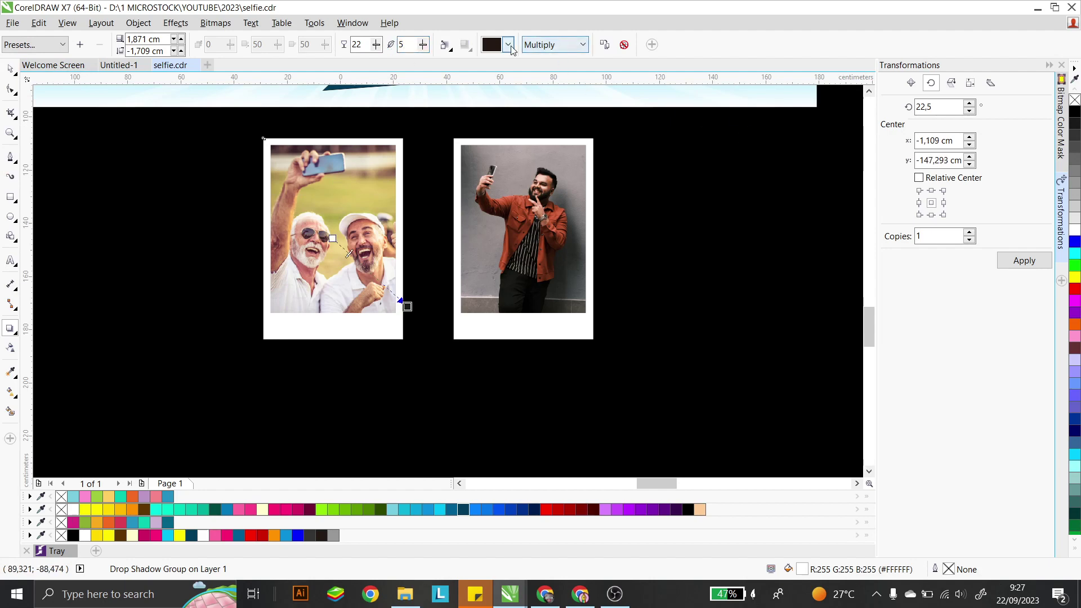
- Change the left frame's drop shadow colour to pure black by sampling it from the colour palette
click(508, 45)
click(494, 148)
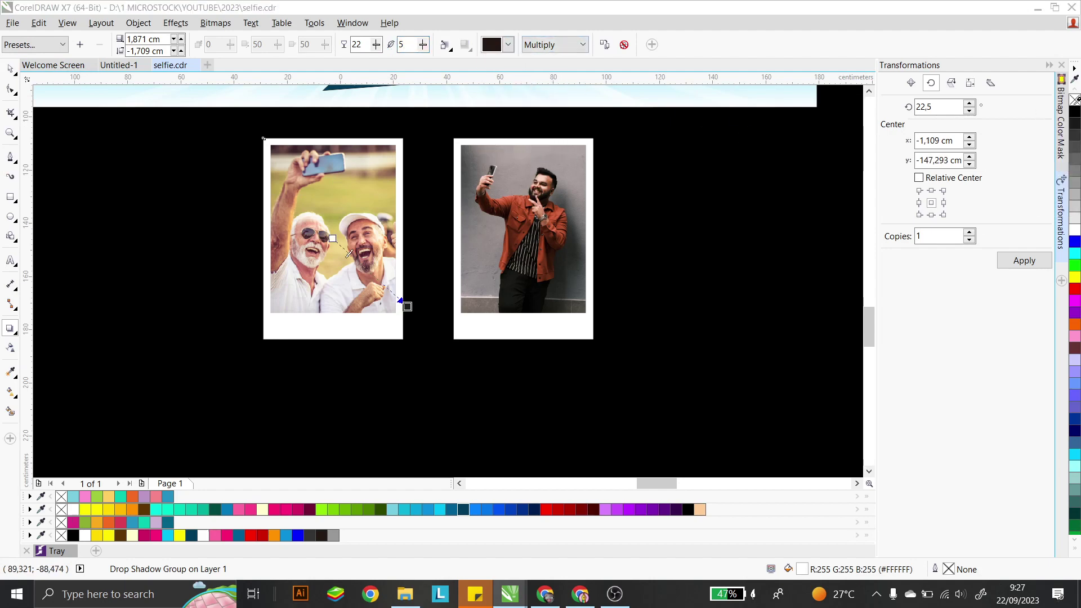
click(1072, 109)
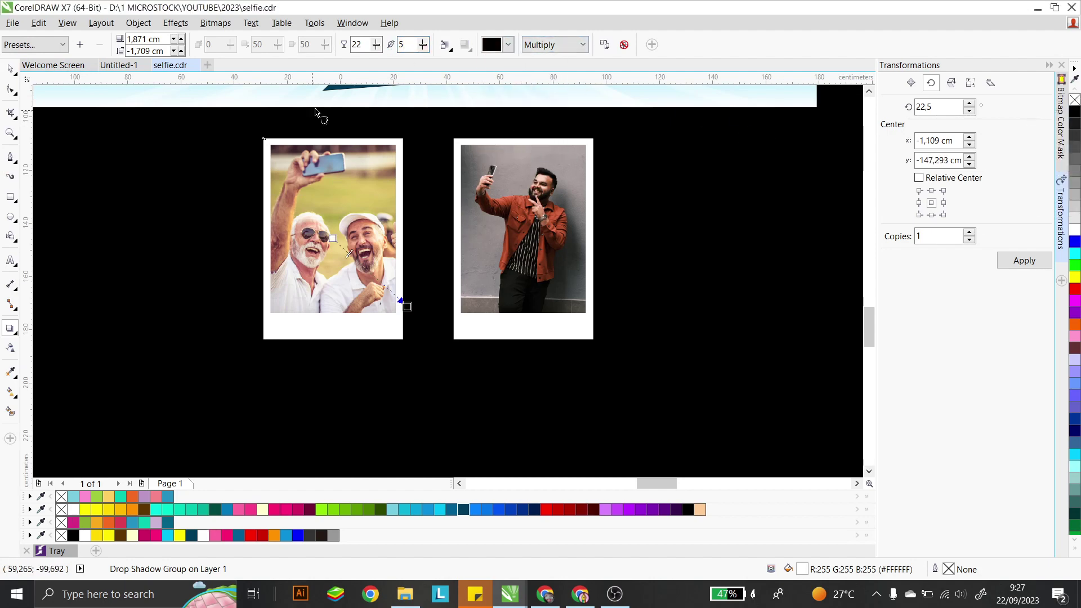
- Add a Flat Bottom Right drop shadow with a feathering of 5 to the right white photo frame
click(9, 69)
click(586, 329)
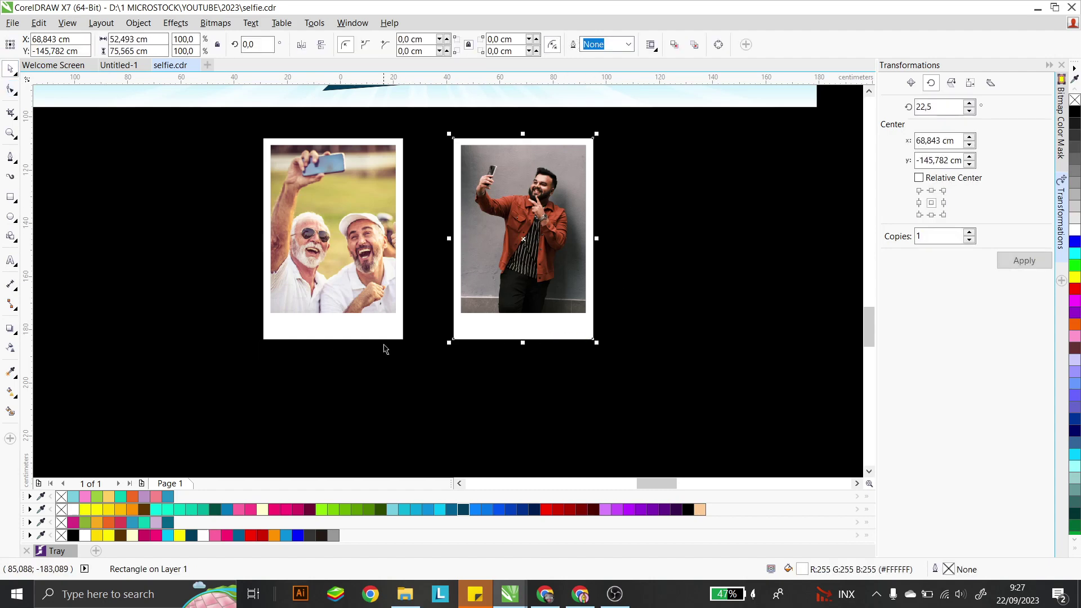
click(13, 347)
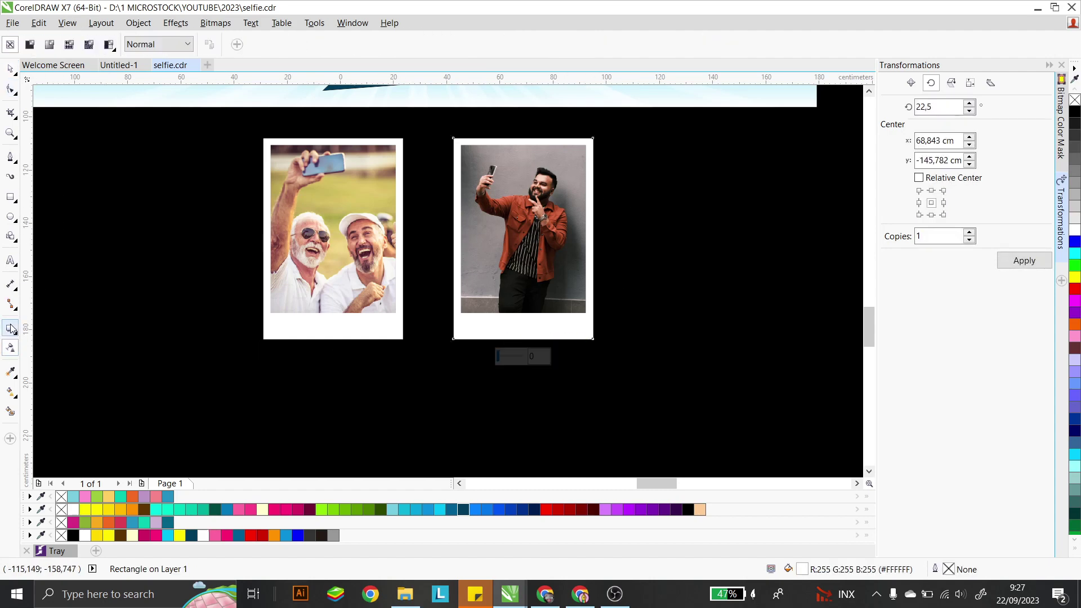
click(11, 329)
click(35, 45)
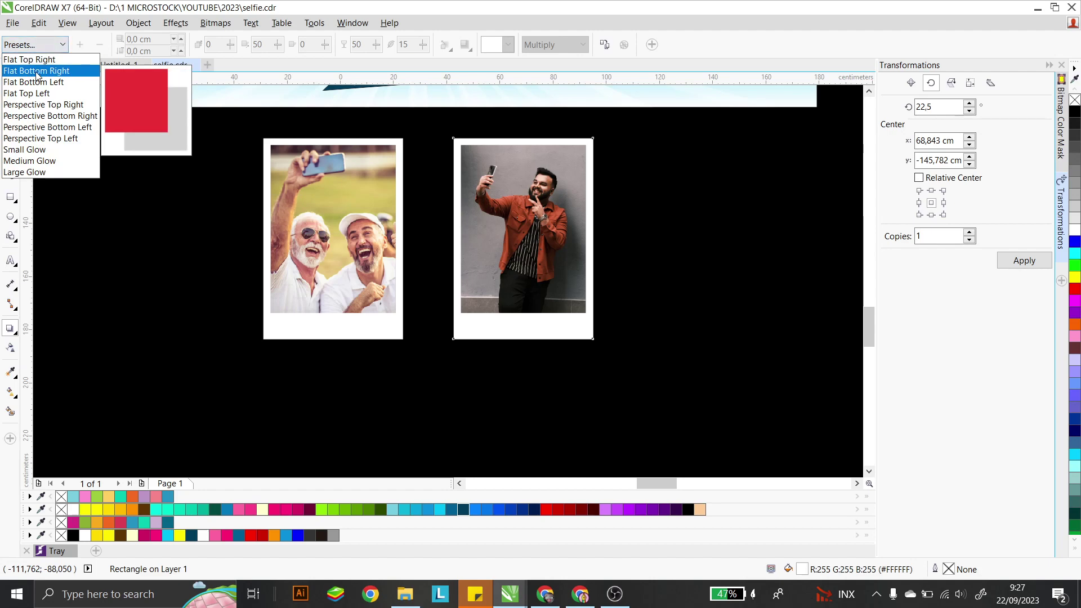
click(37, 71)
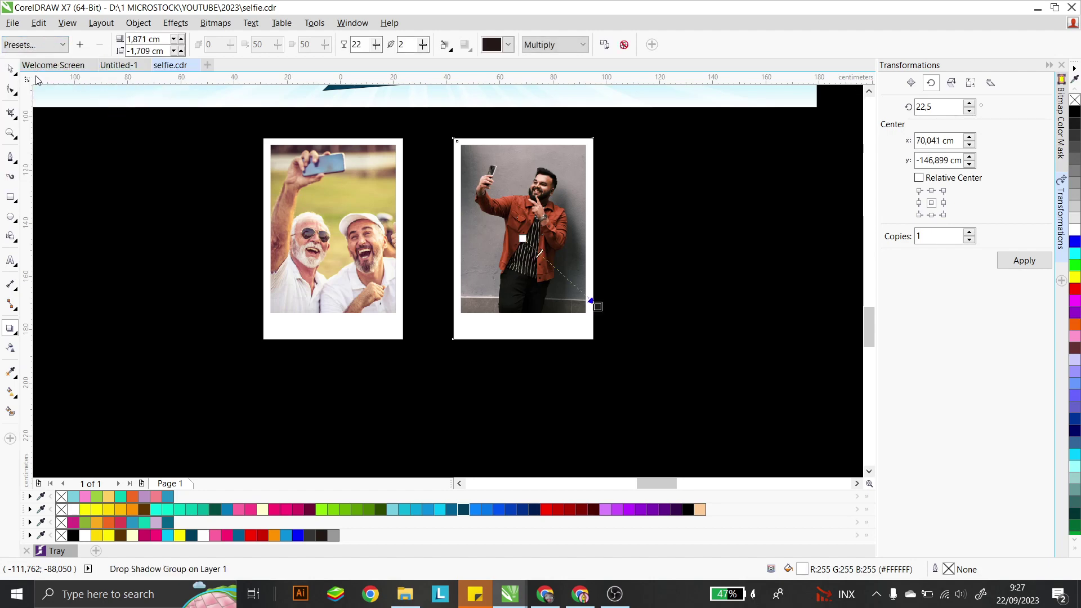
double_click(408, 43)
text(5)
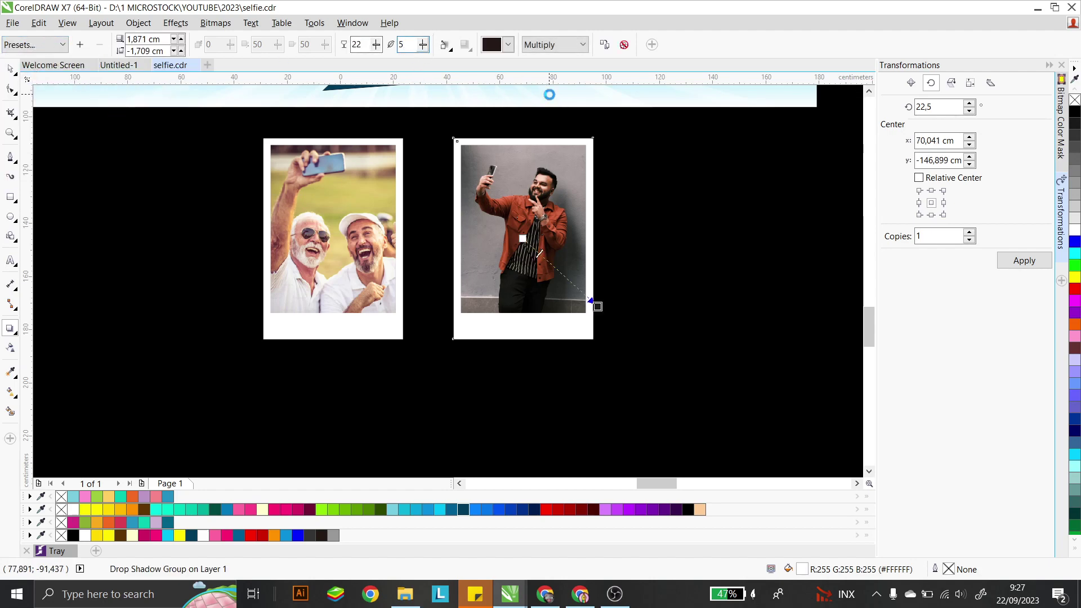
key(Return)
- Sample pure black from the colour palette as the right frame's drop shadow colour
click(507, 45)
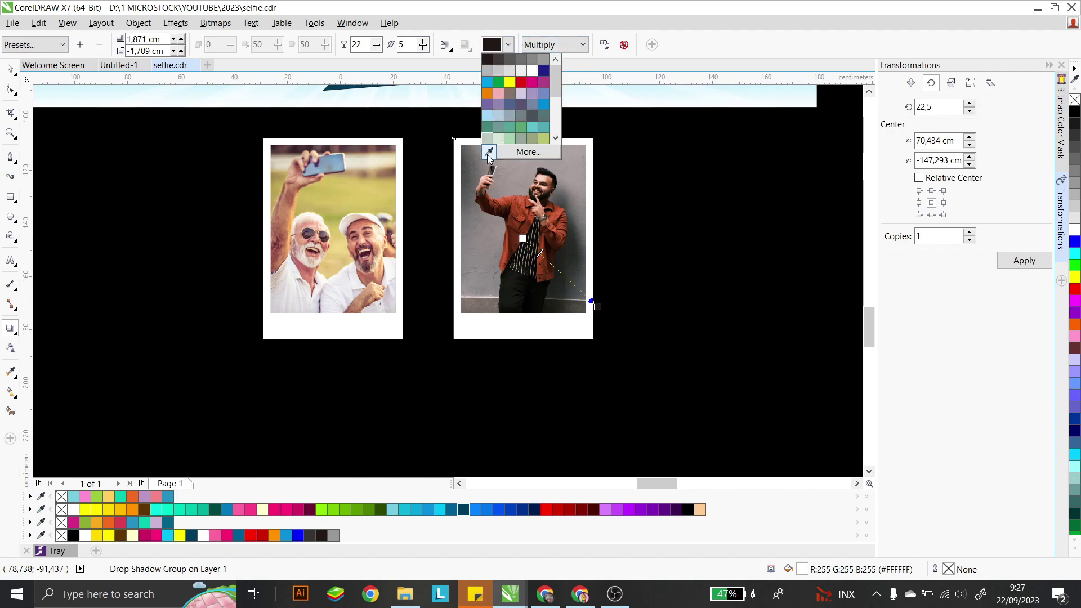
click(1075, 110)
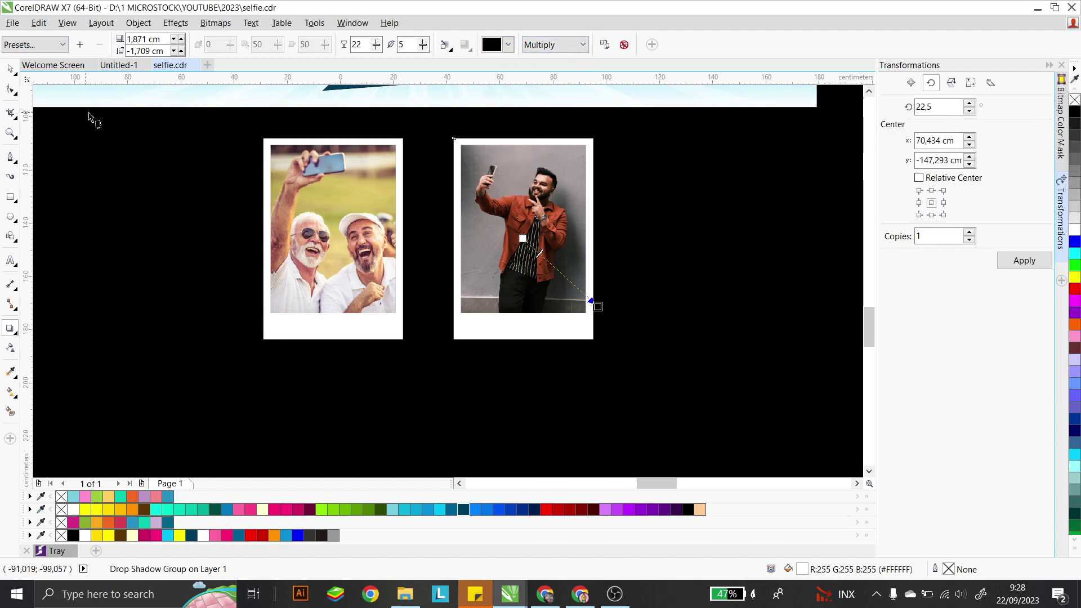
click(10, 68)
- Group each white frame together with its photo and shadow as a separate group
click(659, 256)
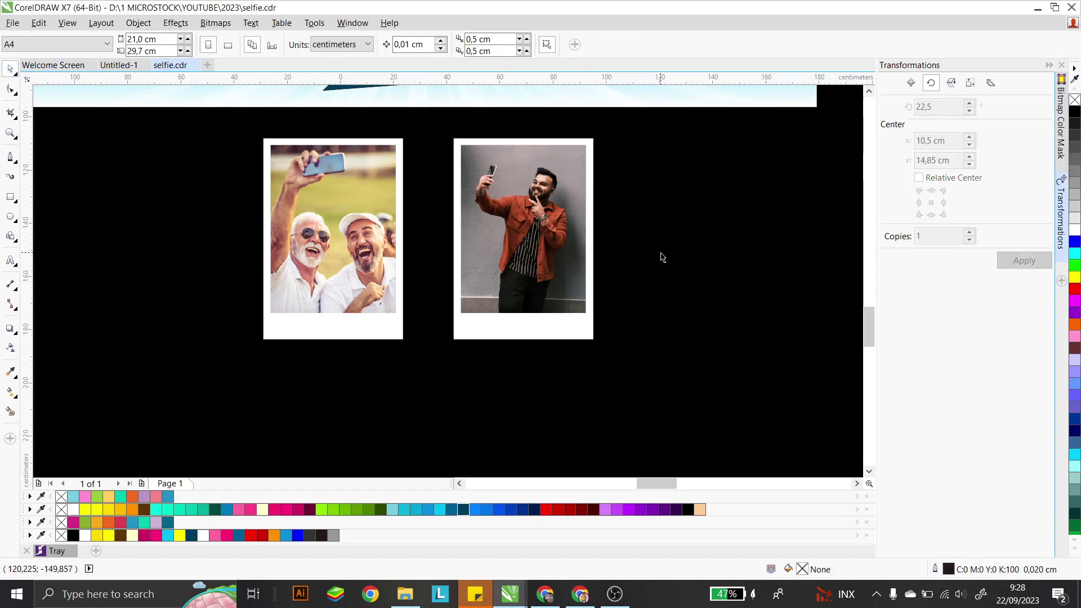
scroll(664, 264, down, 2)
drag(689, 384, 547, 201)
drag(569, 386, 417, 181)
key(ctrl+g)
scroll(528, 324, down, 1)
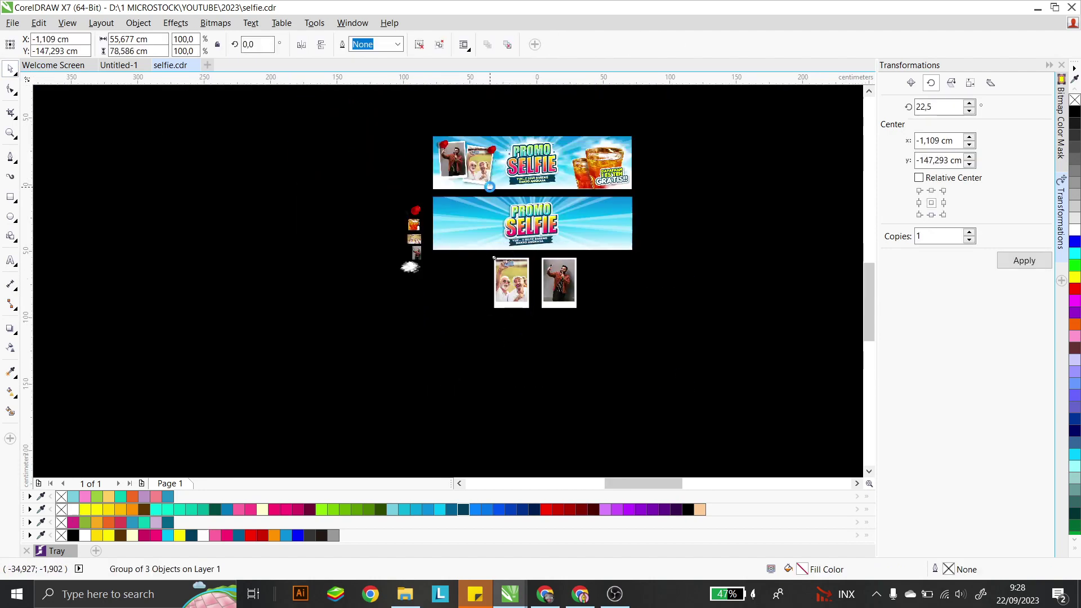
- Move both framed photos onto the left part of the lower banner and scale them down to 68.9%
scroll(540, 349, up, 1)
shift+click(613, 372)
drag(536, 383, 427, 262)
drag(564, 315, 506, 280)
- Tilt the orange-jacket photo counterclockwise by about 6° near the banner's left end and place the older men's photo beside it
click(434, 258)
drag(416, 231, 478, 264)
drag(479, 219, 451, 203)
scroll(428, 230, up, 2)
drag(389, 241, 489, 260)
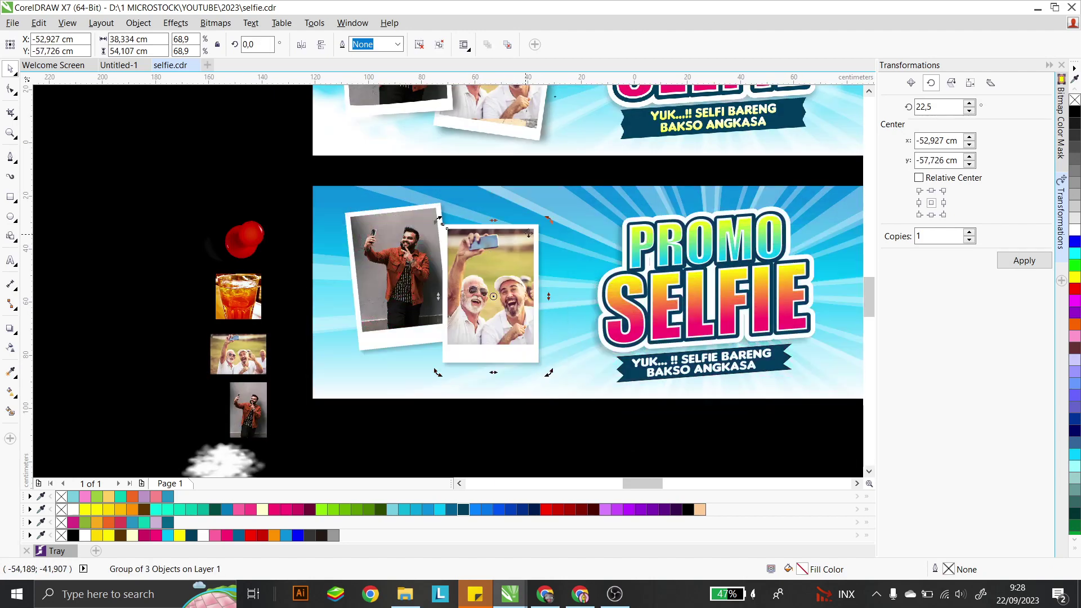
- Rotate the older men's photo clockwise to about 352.4°, nudge it into place and send it behind the orange-jacket photo
drag(547, 218, 557, 226)
drag(496, 251, 498, 249)
scroll(497, 247, down, 2)
scroll(495, 243, up, 2)
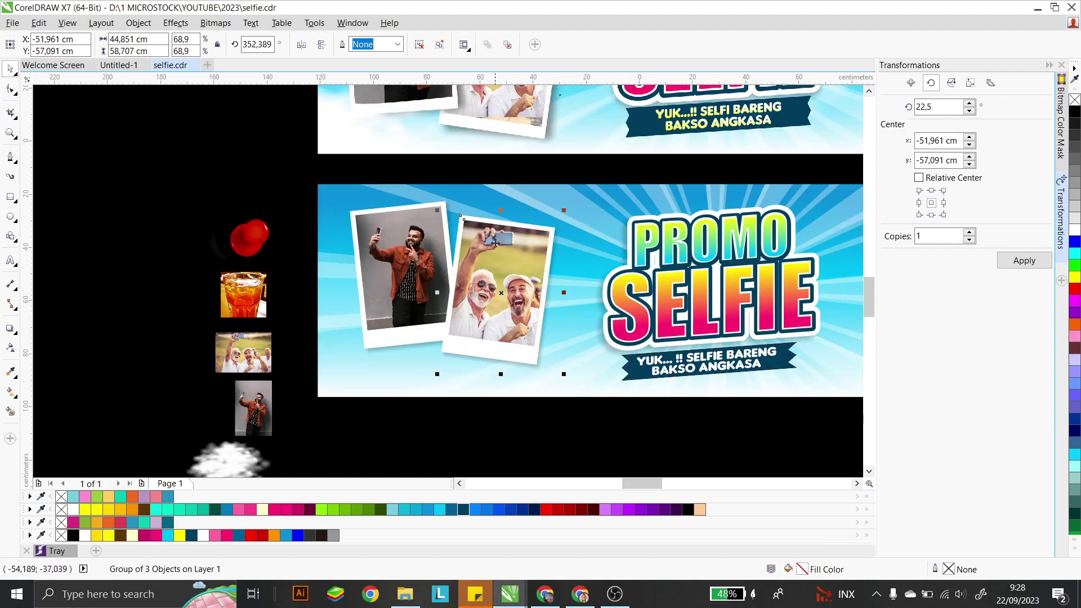
key(ctrl+Page_Down)
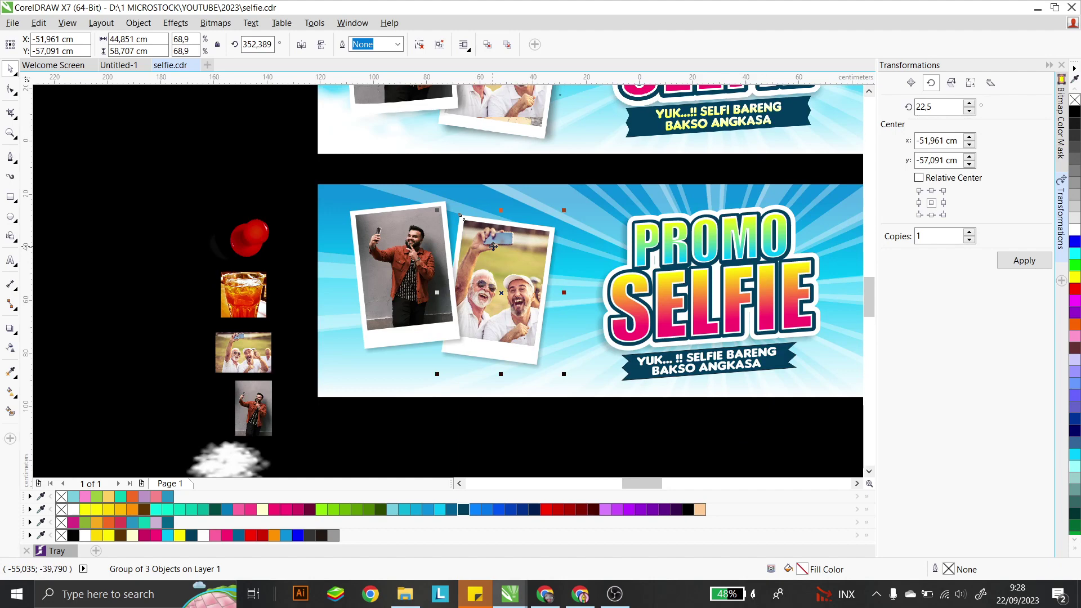
- Enlarge both framed photos together to about 85.3 x 68.7 cm overall and shift them slightly up and left on the banner
shift+click(405, 244)
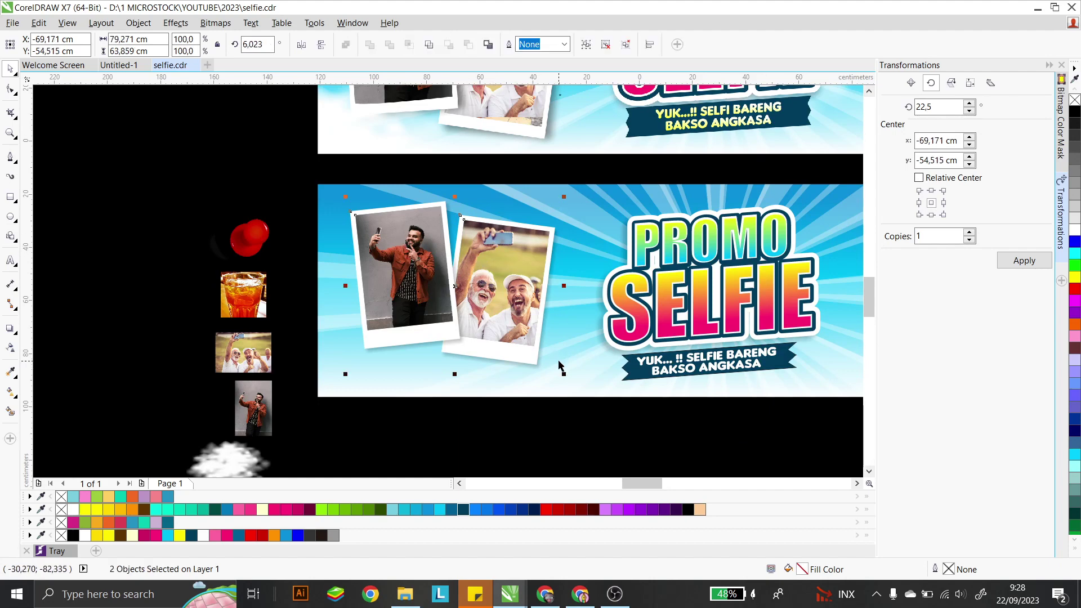
drag(565, 373, 589, 394)
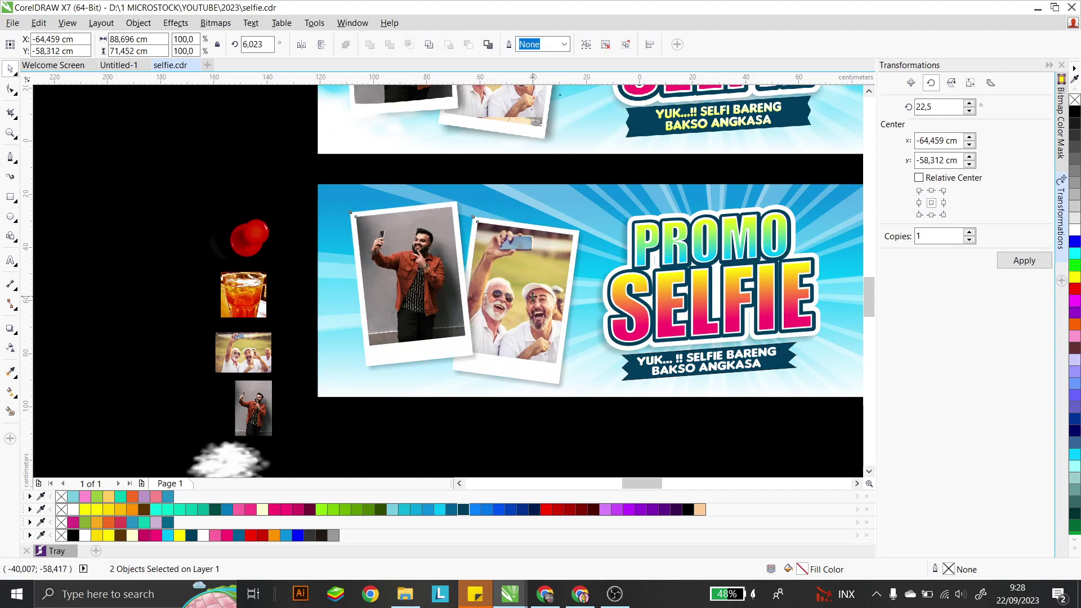
drag(532, 297, 523, 289)
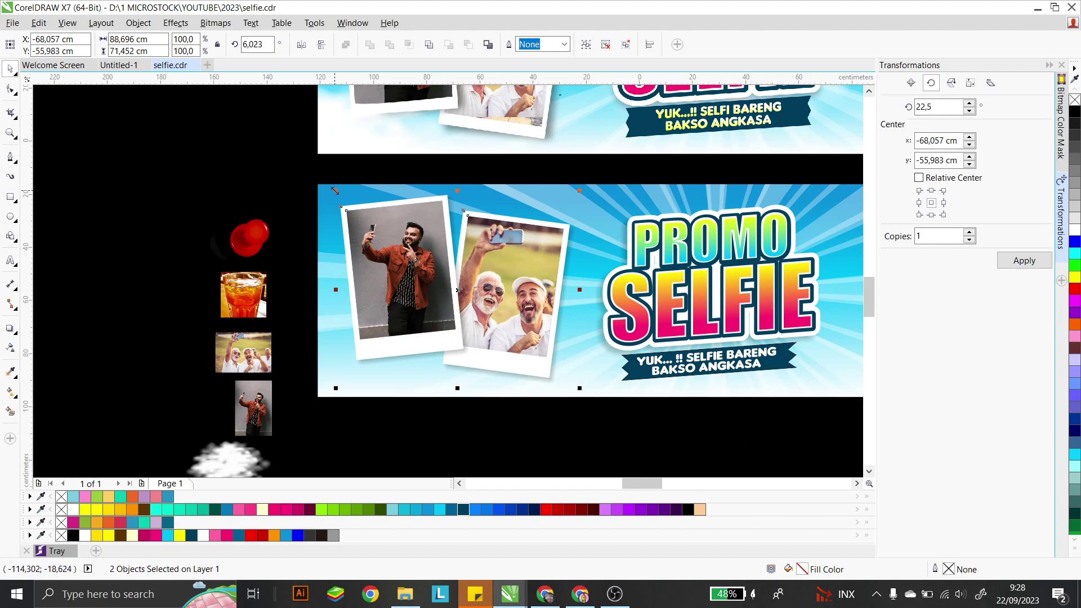
drag(579, 388, 569, 380)
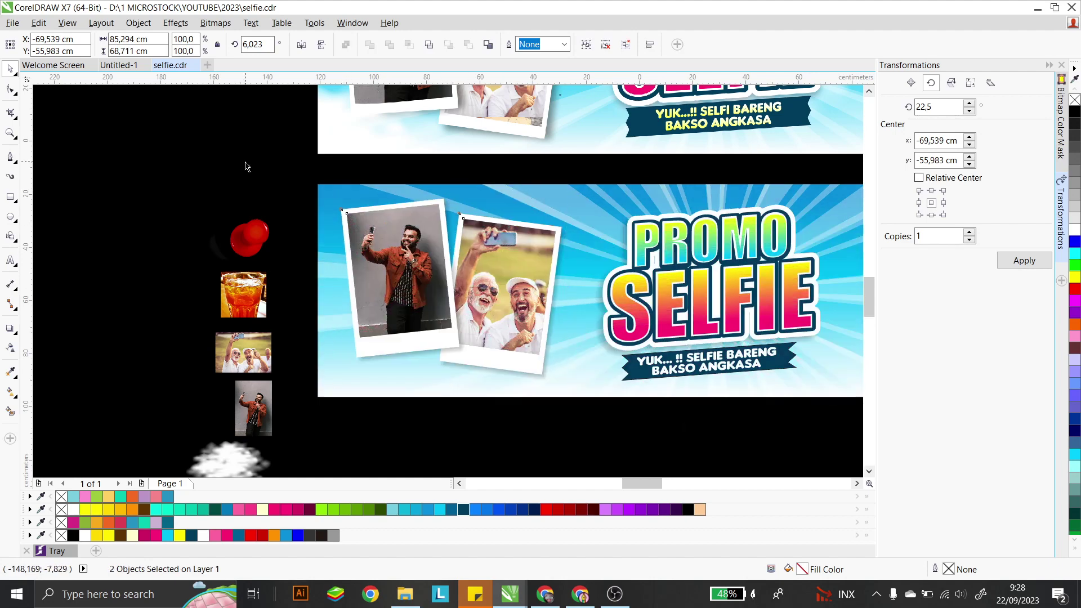
click(247, 168)
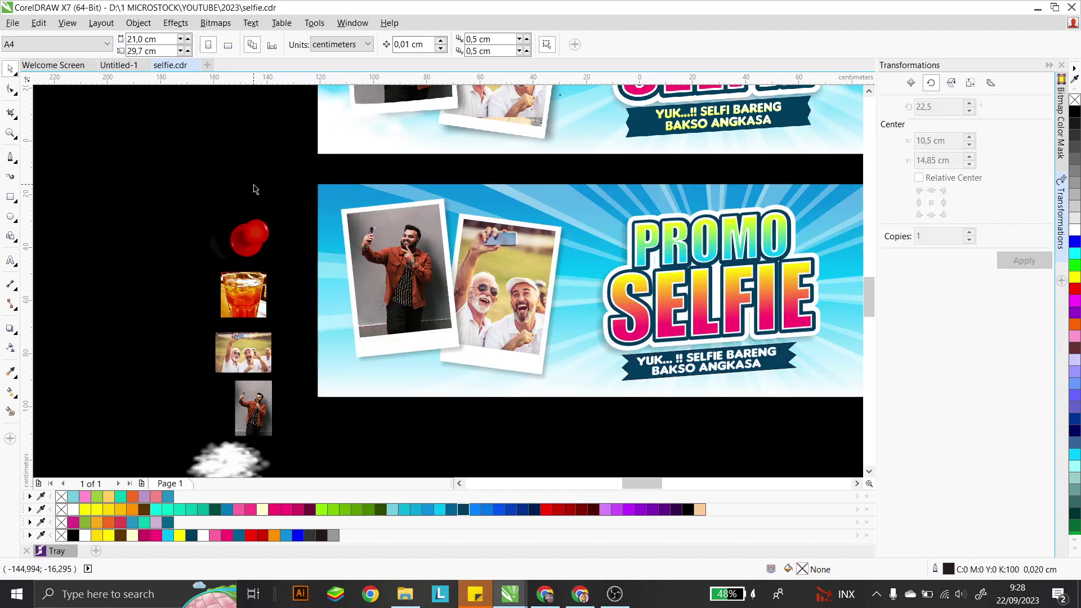
- Place a copy of the red pushpin on the orange-jacket frame's upper-left corner, rotated to about 351.9° and about 21.9 cm in size
click(252, 230)
drag(249, 258, 356, 217)
scroll(360, 216, up, 2)
drag(431, 149, 421, 154)
mouse_move(376, 228)
mouse_down()
mouse_move(343, 206)
mouse_move(369, 222)
mouse_up()
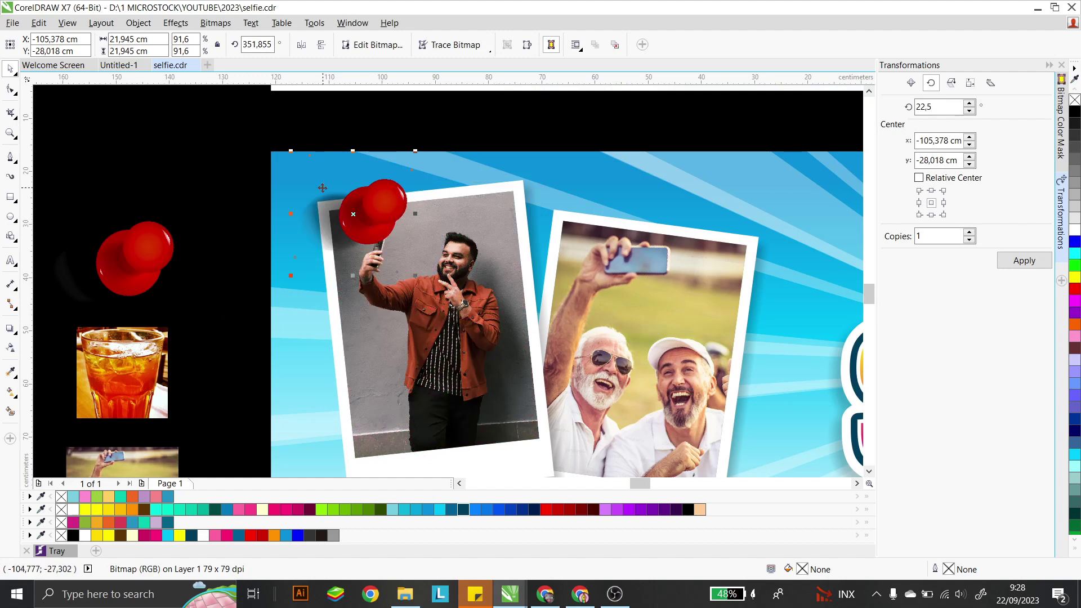
- Reduce the pushpin to about 17.6 cm and place a copy on the upper-right corner of the older men's frame
scroll(338, 221, up, 2)
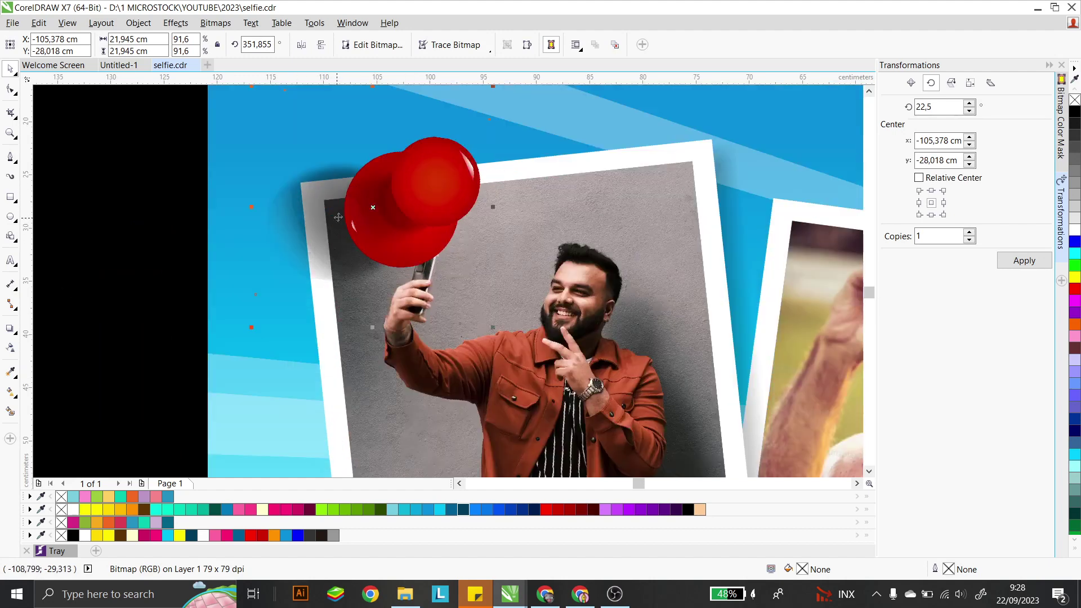
scroll(359, 200, down, 2)
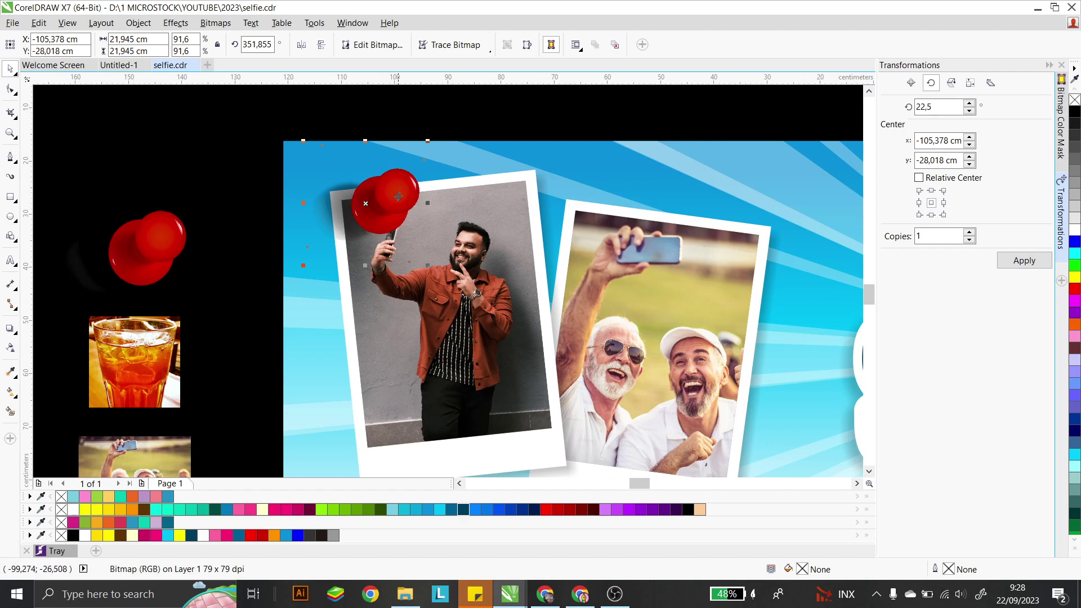
scroll(398, 196, down, 2)
drag(394, 195, 583, 231)
scroll(589, 231, up, 3)
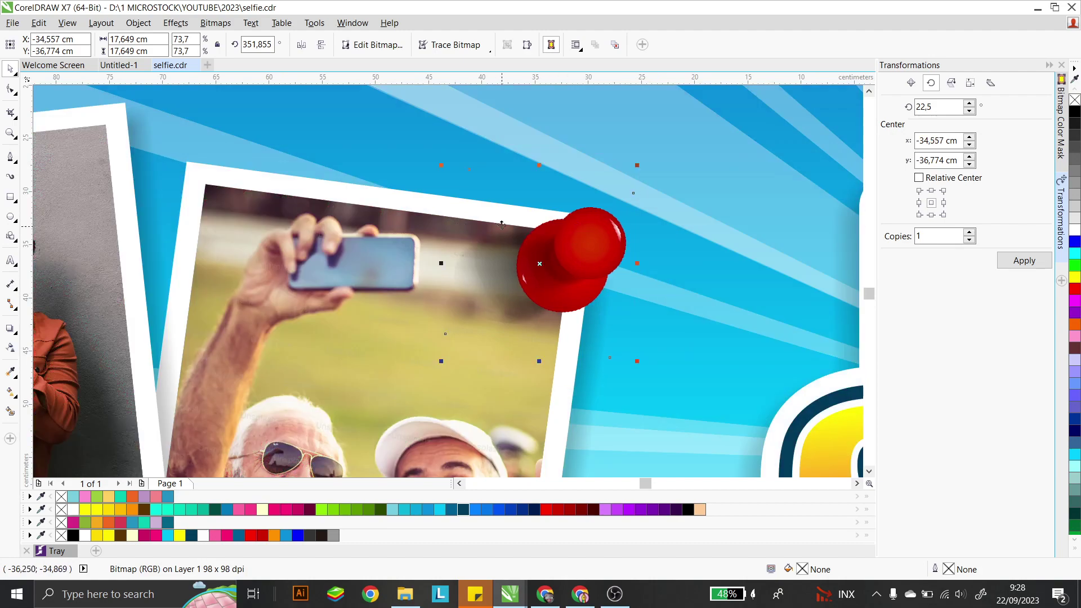
scroll(540, 248, down, 4)
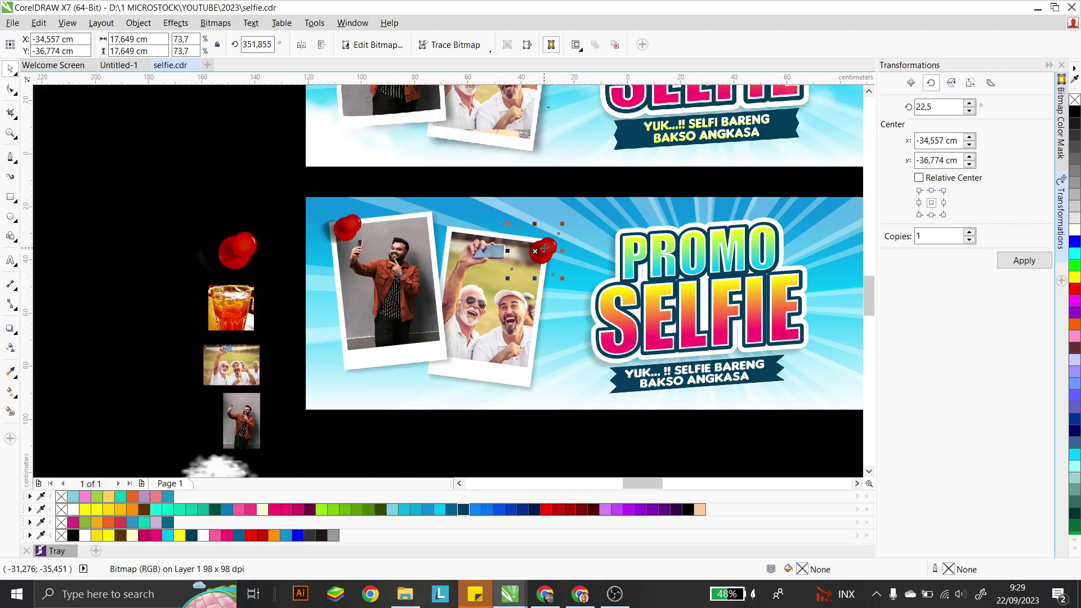
click(518, 410)
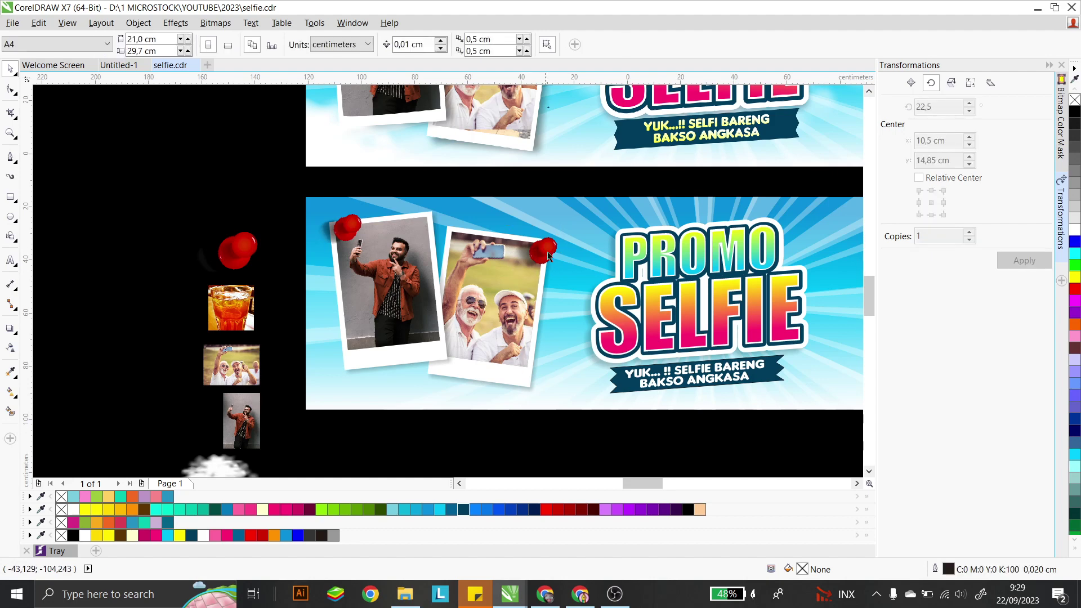
scroll(309, 249, down, 2)
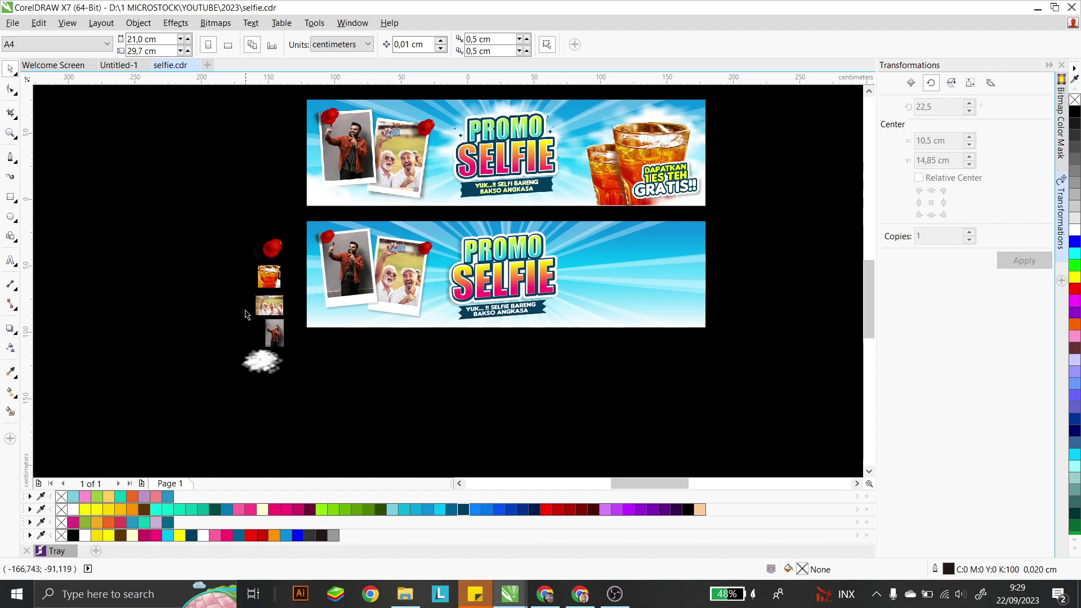
- Place a copy of the iced tea glass photo near the right end of the lower banner, centred at about X 138, Y -69.4 cm
mouse_move(269, 277)
mouse_down()
mouse_move(648, 283)
mouse_move(716, 186)
mouse_up()
scroll(660, 259, up, 2)
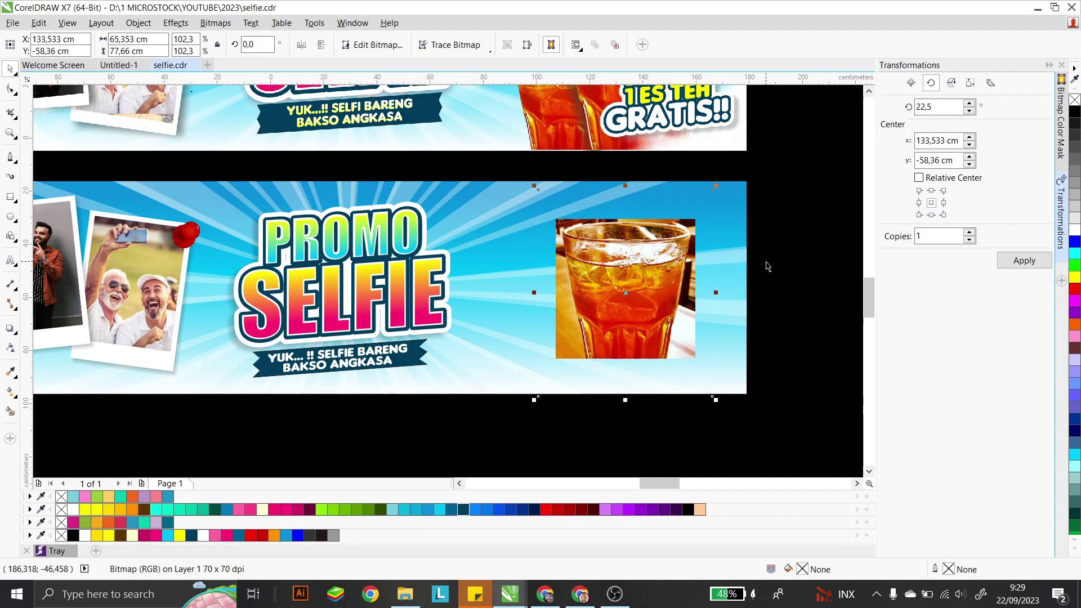
drag(624, 292, 623, 322)
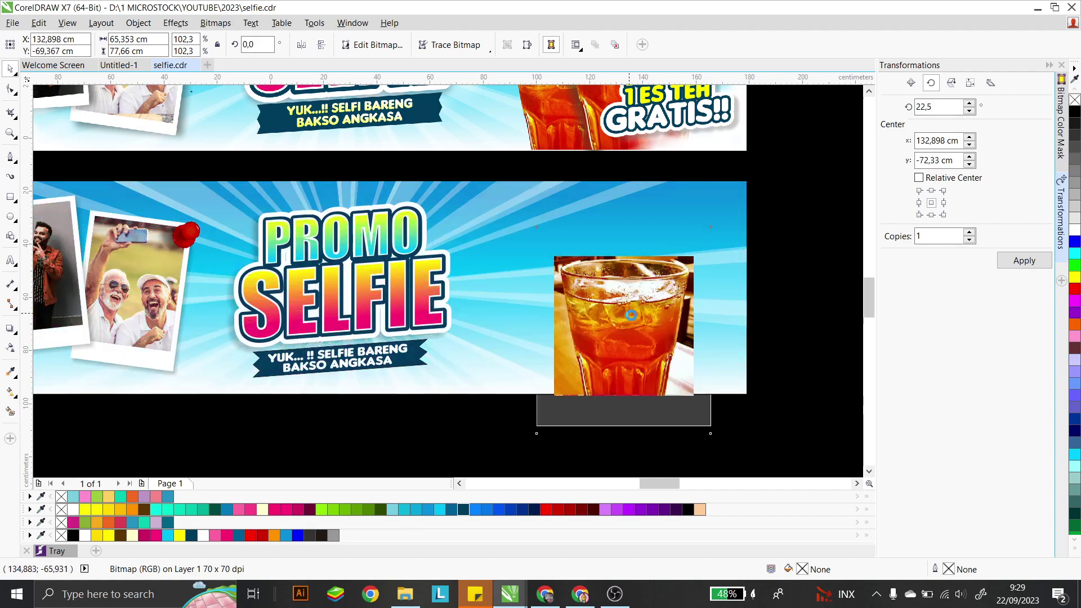
drag(697, 332, 710, 333)
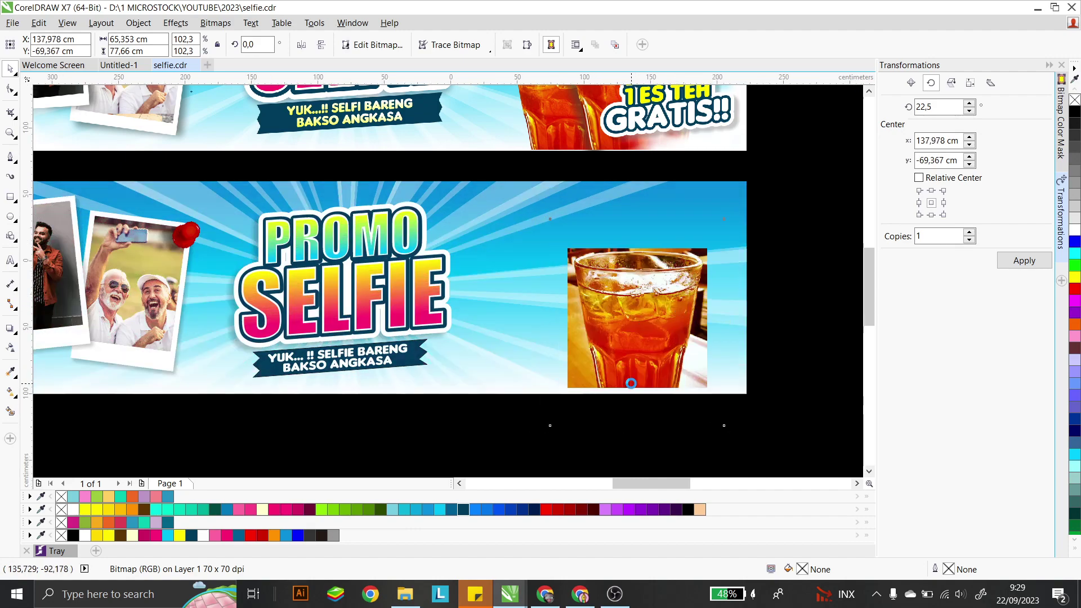
scroll(650, 315, down, 2)
scroll(640, 239, up, 2)
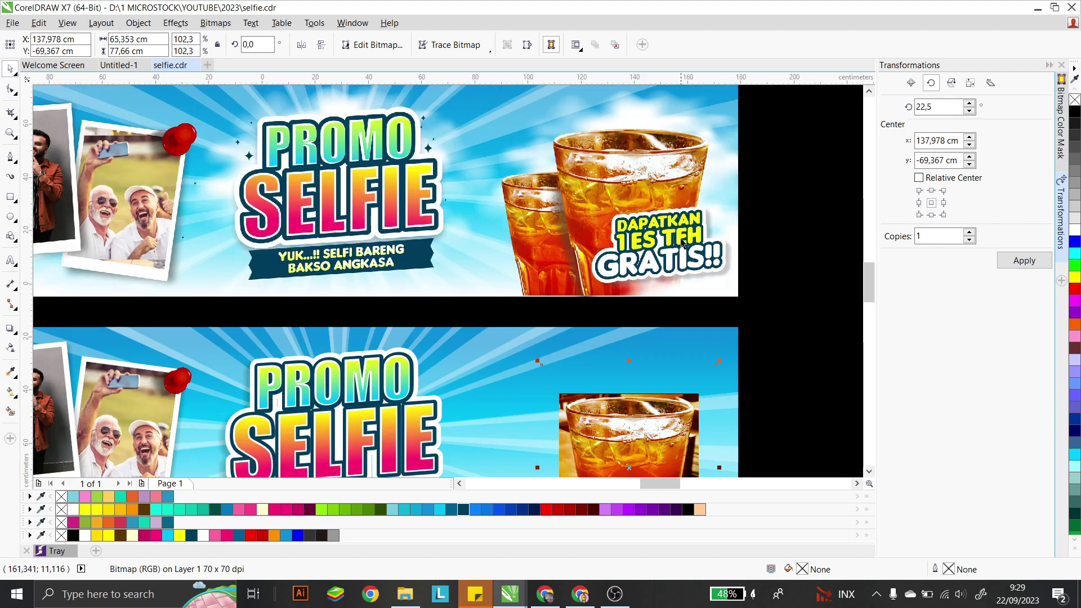
scroll(645, 179, down, 2)
scroll(677, 319, up, 2)
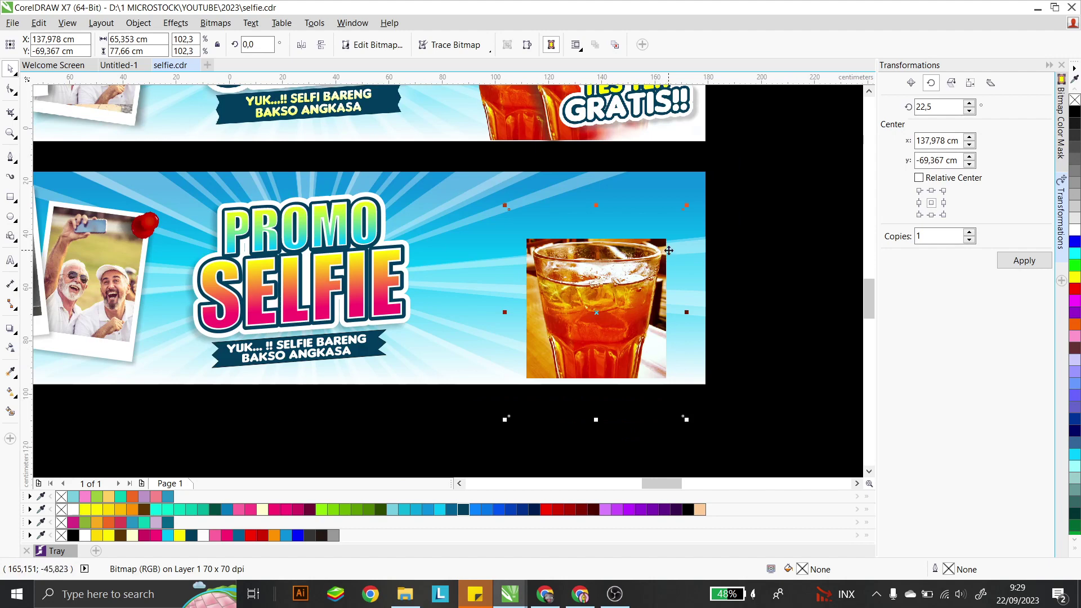
- With the Pen tool, start an outline at the glass's lower-left base and trace up its left edge past the fluted shoulder
click(9, 157)
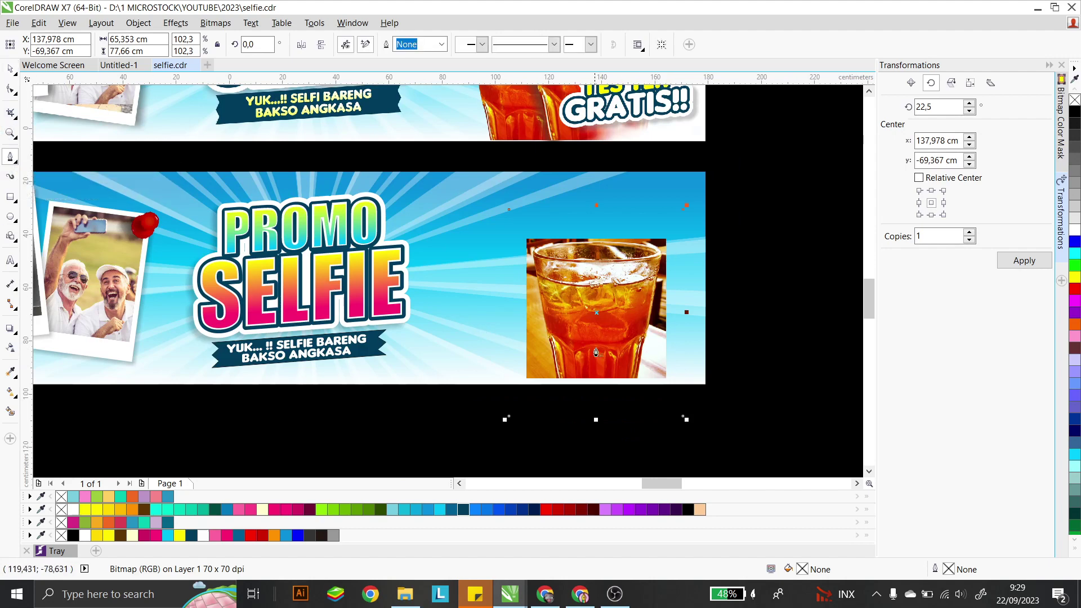
scroll(596, 350, up, 2)
scroll(558, 414, up, 4)
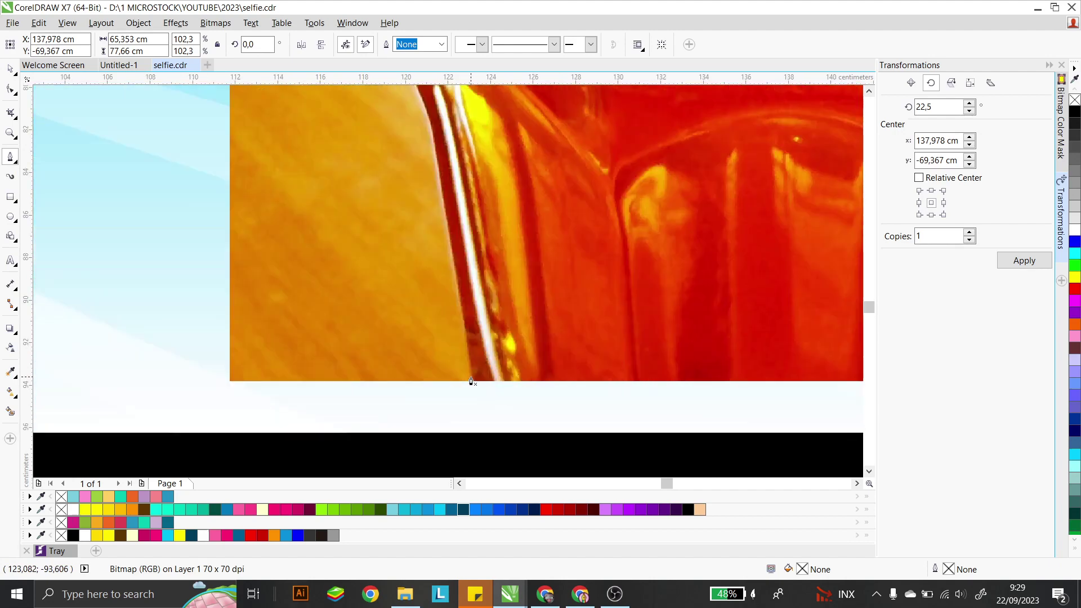
click(475, 381)
scroll(279, 145, down, 2)
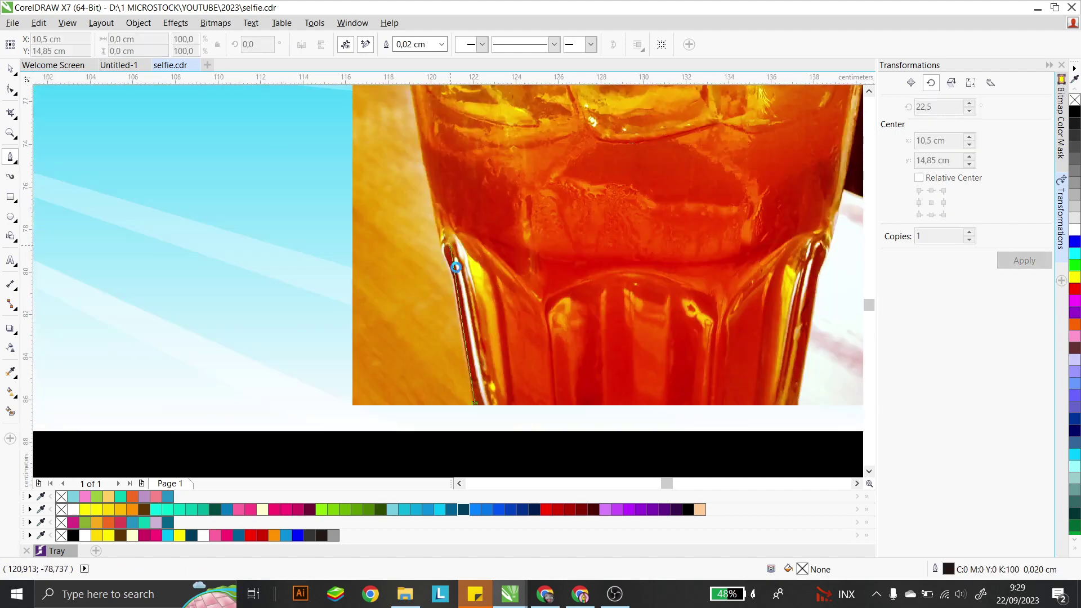
scroll(450, 270, up, 2)
click(456, 301)
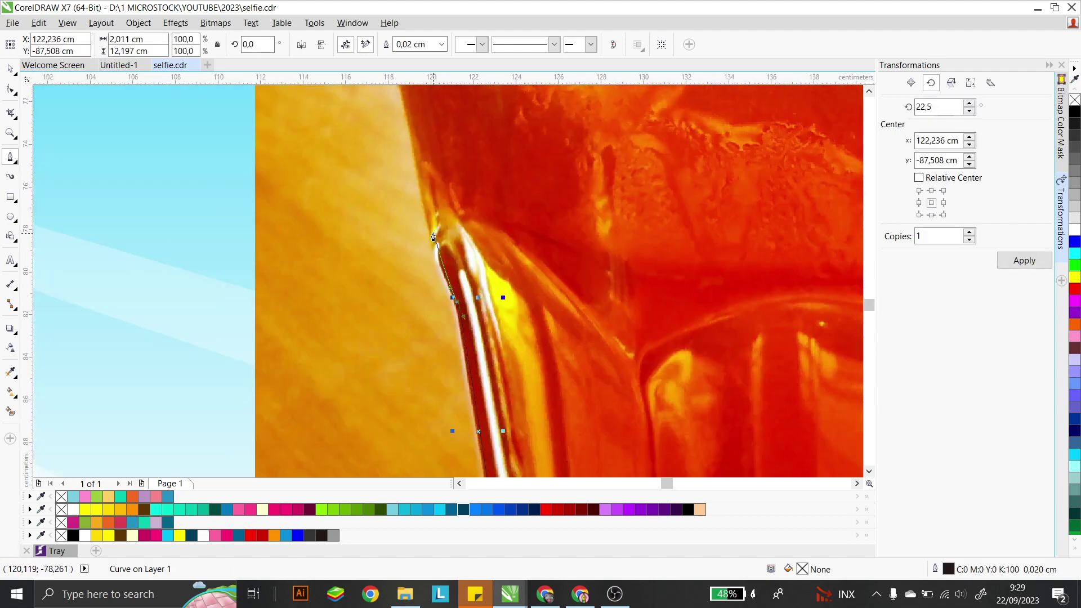
drag(433, 231, 424, 157)
click(409, 119)
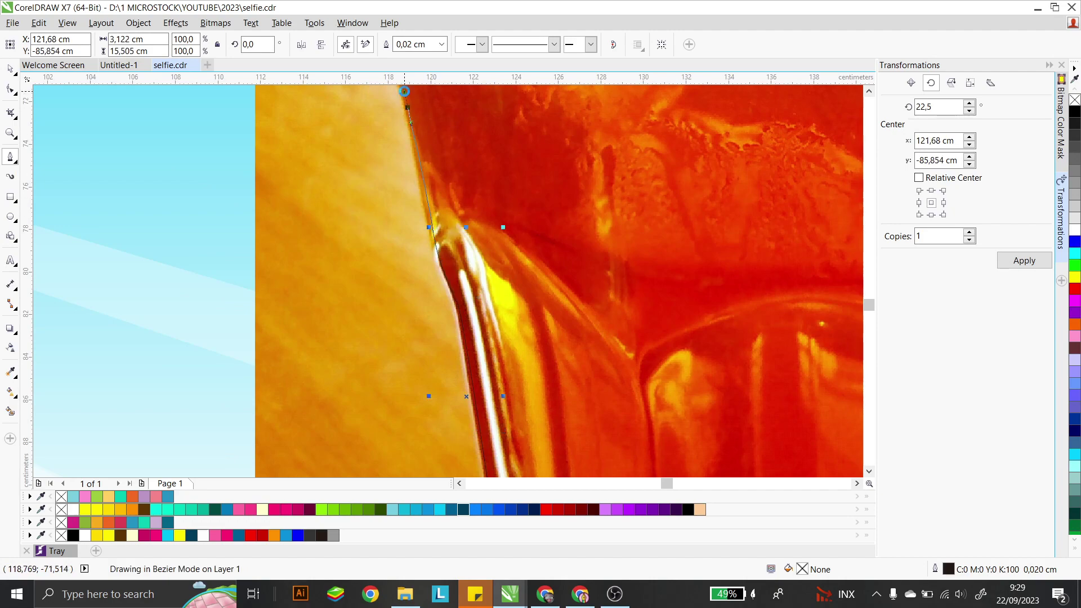
- Continue the outline up the glass's left edge to the rim's left corner, undoing and redrawing the misplaced rim point
scroll(433, 264, down, 2)
scroll(394, 170, up, 2)
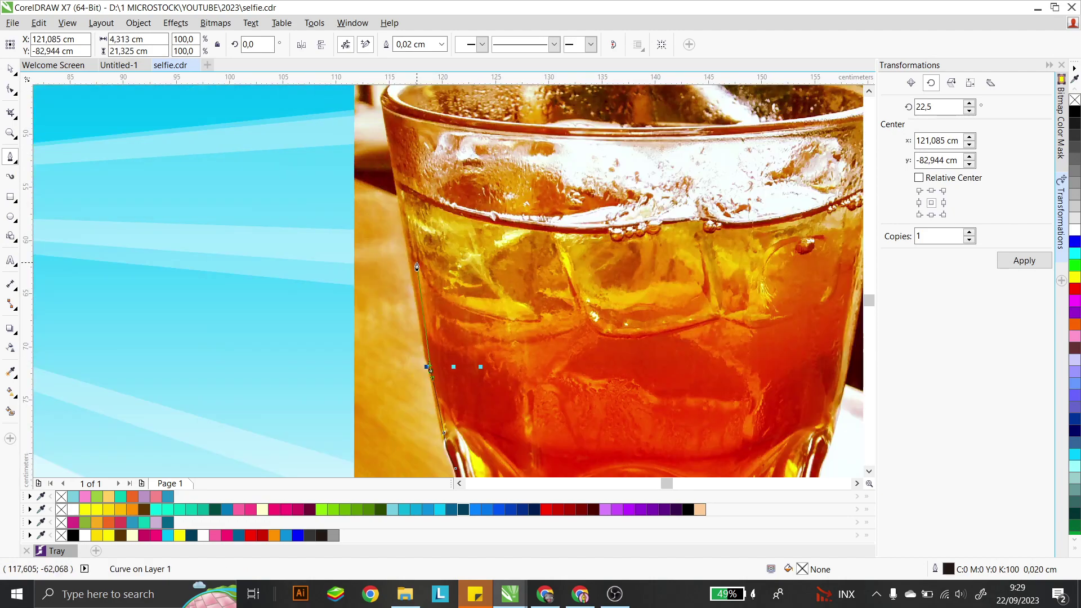
drag(403, 218, 395, 169)
scroll(396, 179, down, 1)
scroll(406, 208, up, 2)
drag(381, 131, 378, 112)
scroll(388, 116, up, 1)
key(ctrl+z)
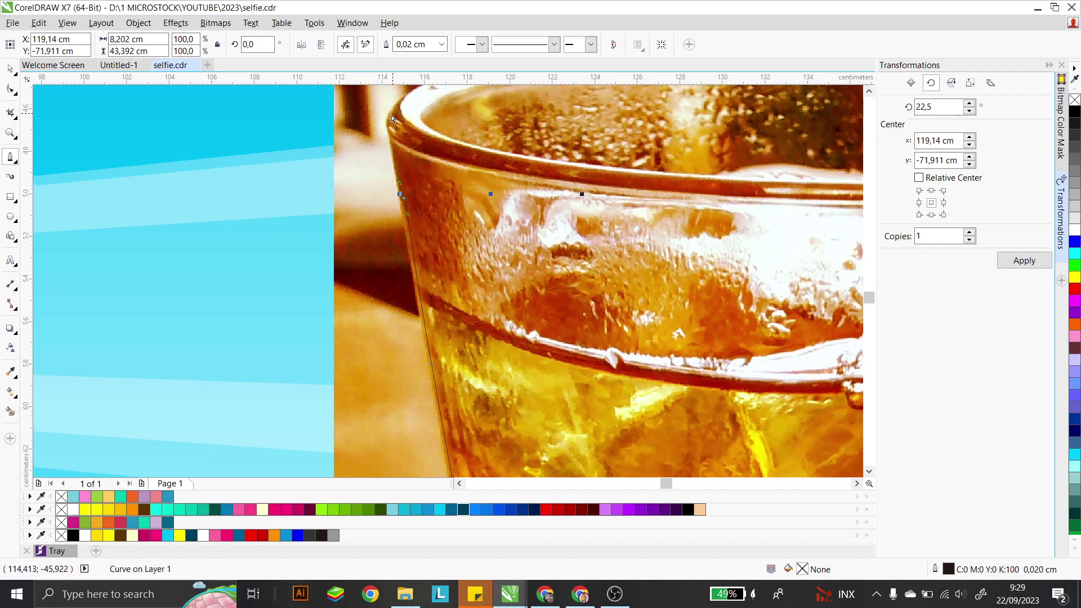
click(394, 121)
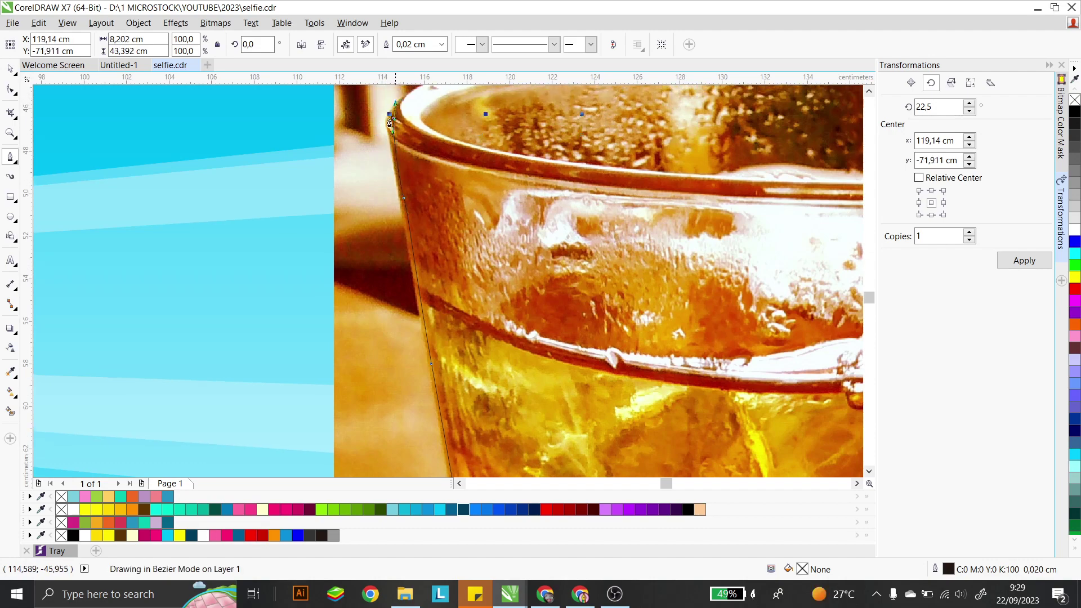
- Trace the curved back edge of the glass's rim from its left corner towards the right side
scroll(389, 121, down, 1)
scroll(410, 121, up, 1)
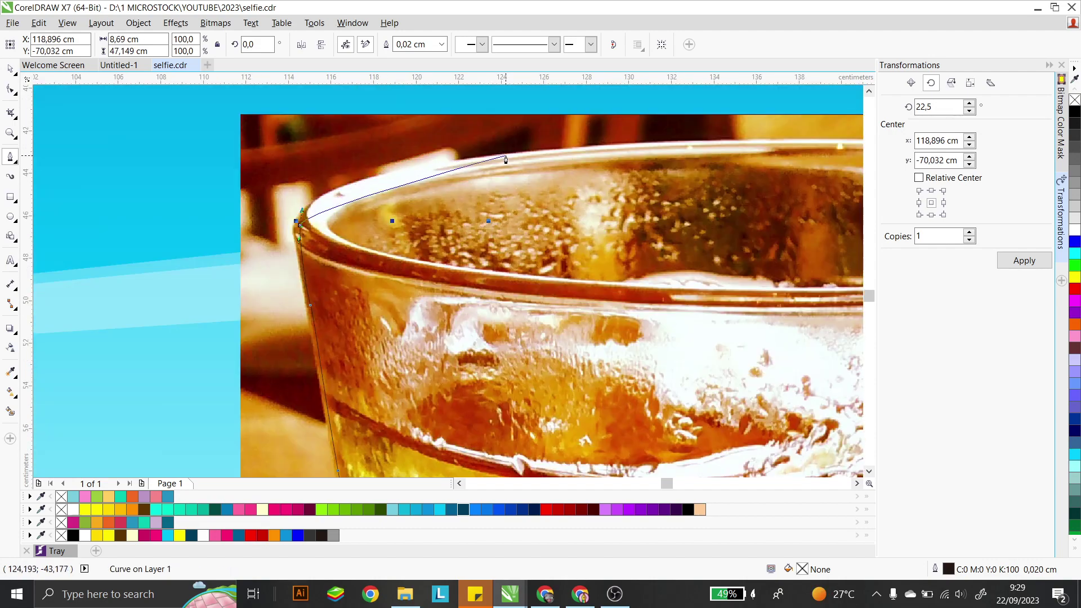
scroll(129, 141, down, 1)
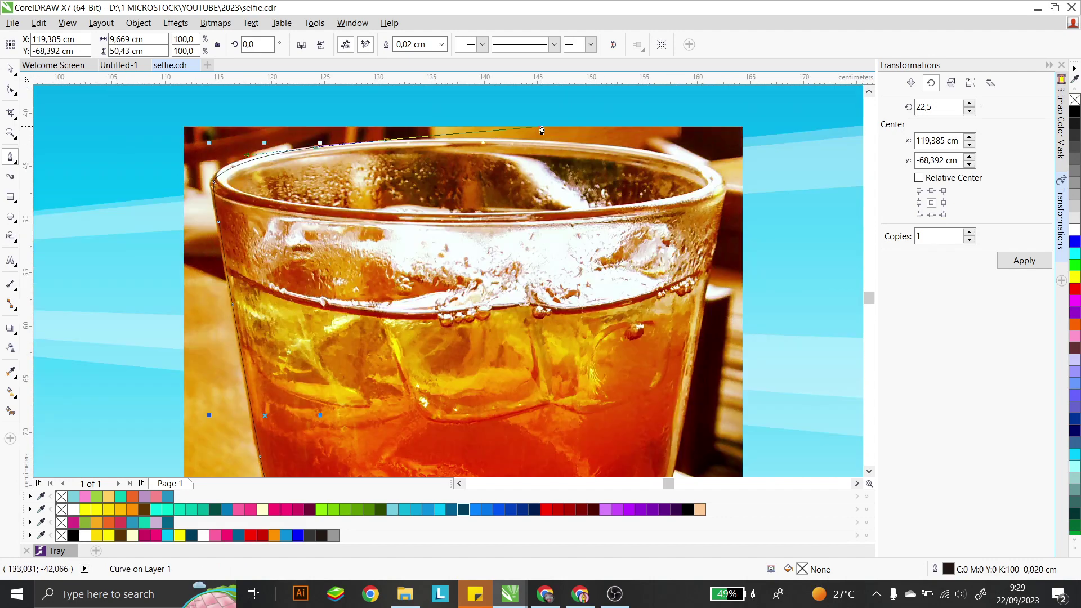
scroll(542, 131, up, 1)
click(542, 158)
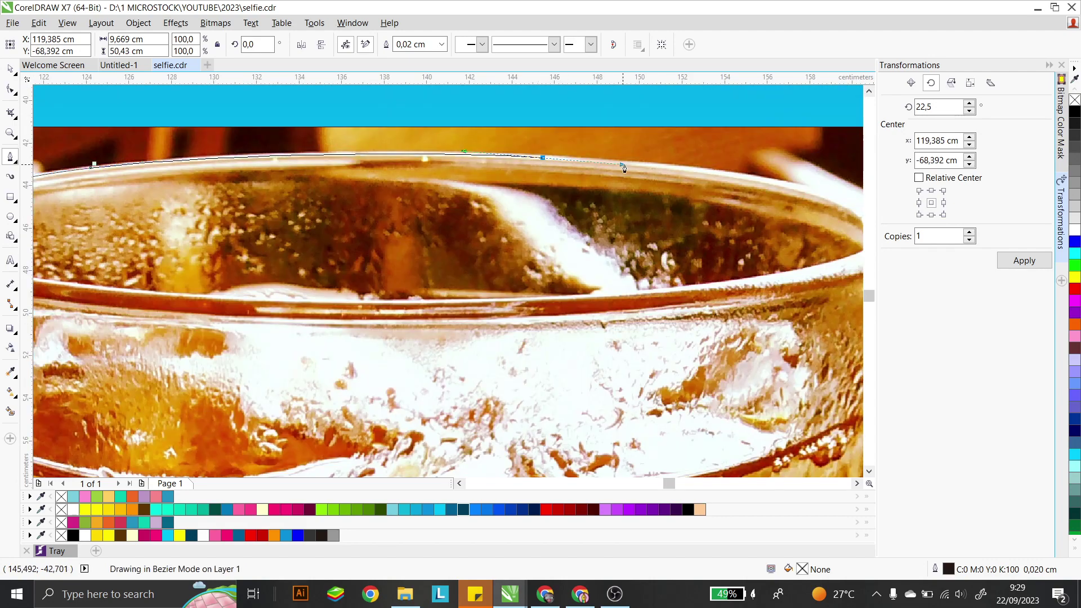
click(653, 166)
scroll(651, 164, down, 1)
scroll(673, 144, up, 1)
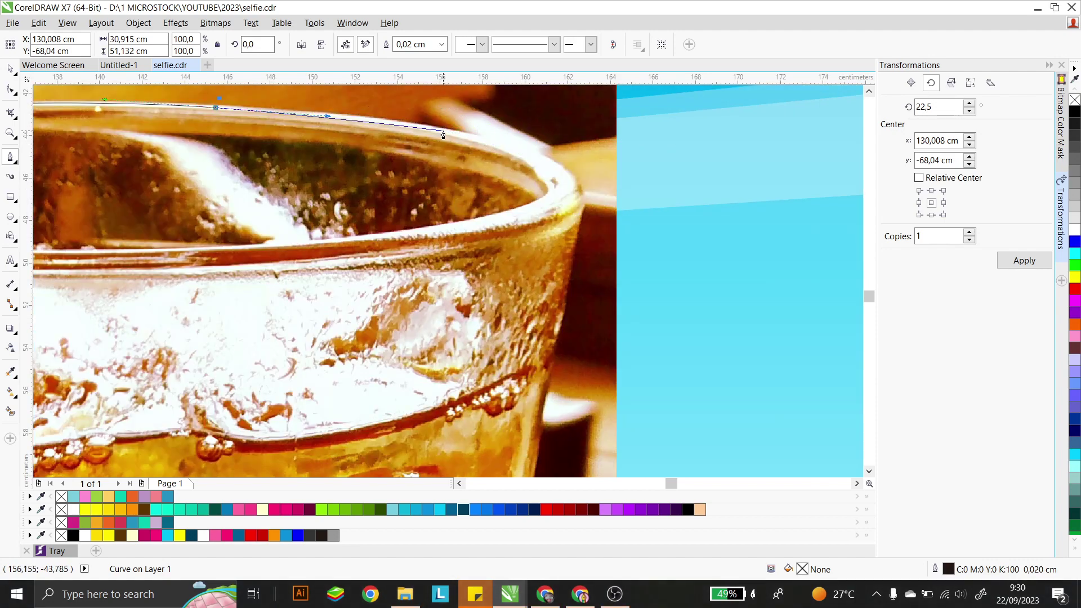
- Curve the outline around the rim's right corner and trace down the glass's right edge to the fluted shoulder
drag(574, 185, 585, 207)
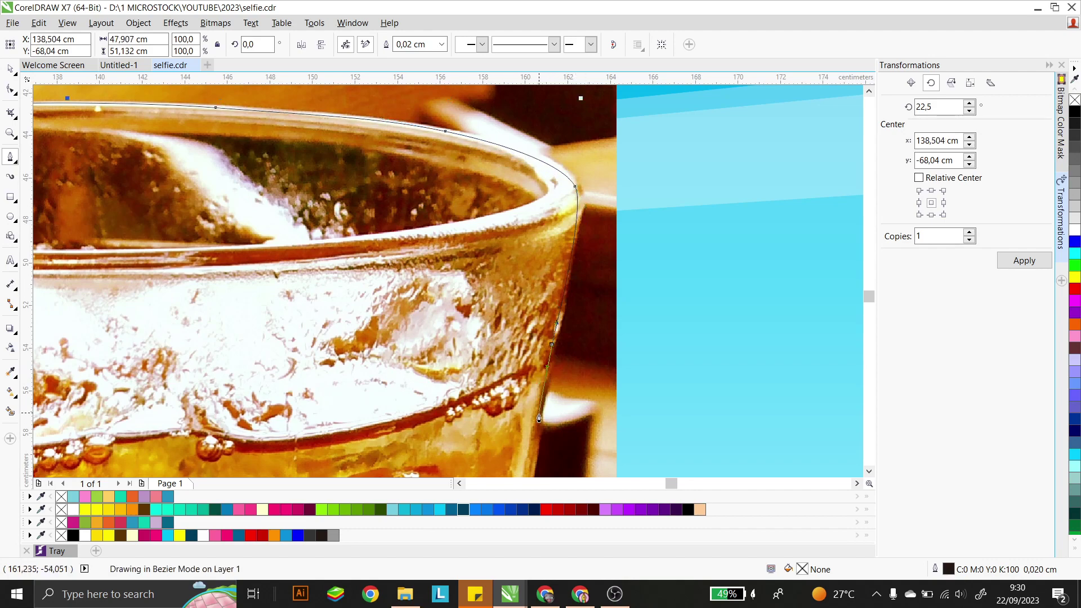
scroll(610, 164, down, 2)
scroll(587, 302, up, 2)
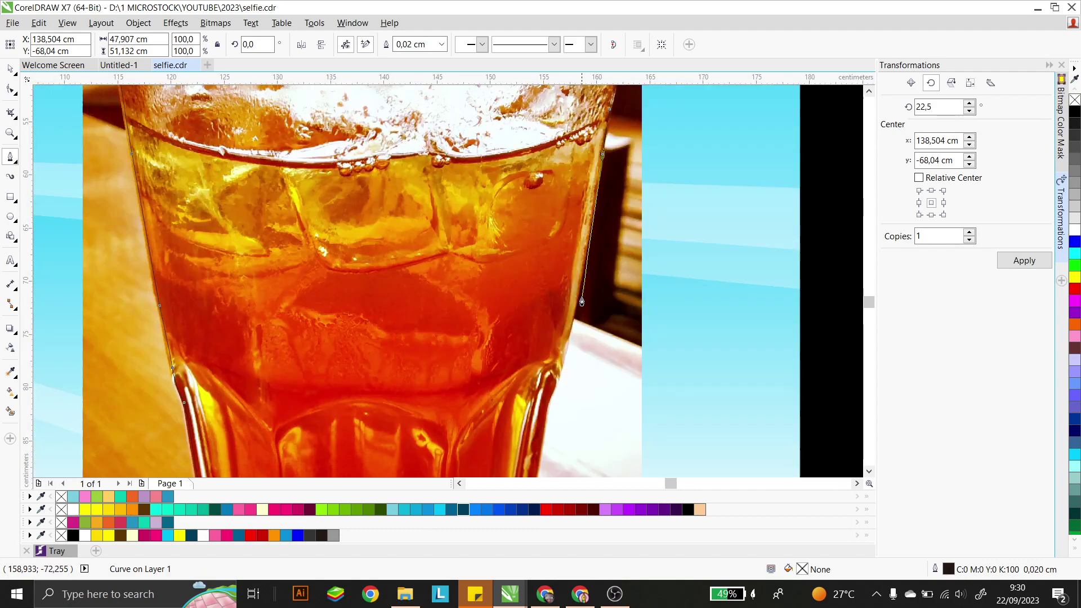
click(543, 433)
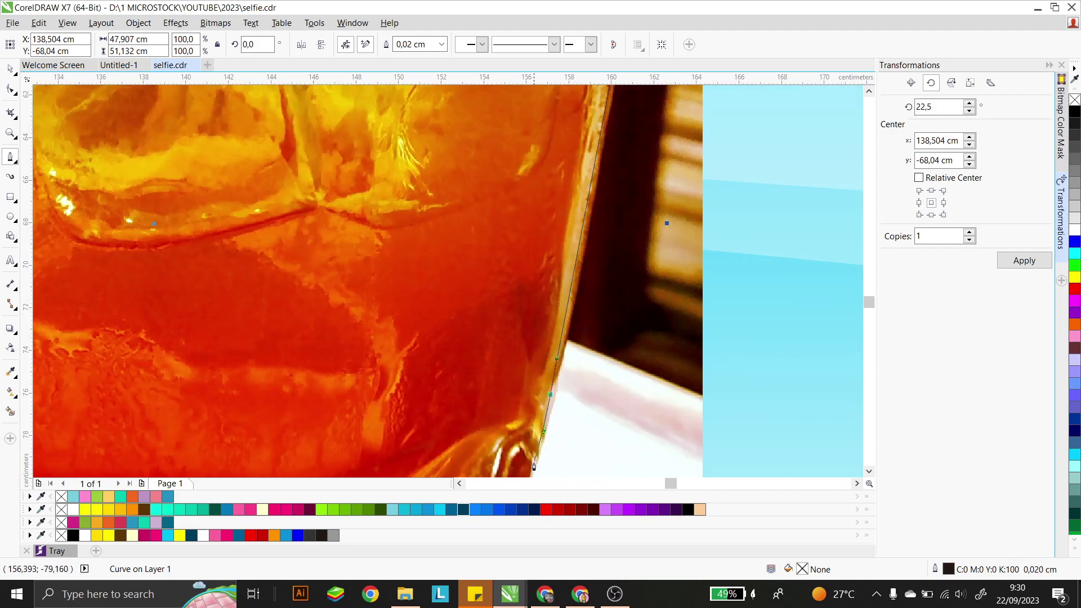
scroll(611, 249, down, 2)
scroll(611, 250, up, 2)
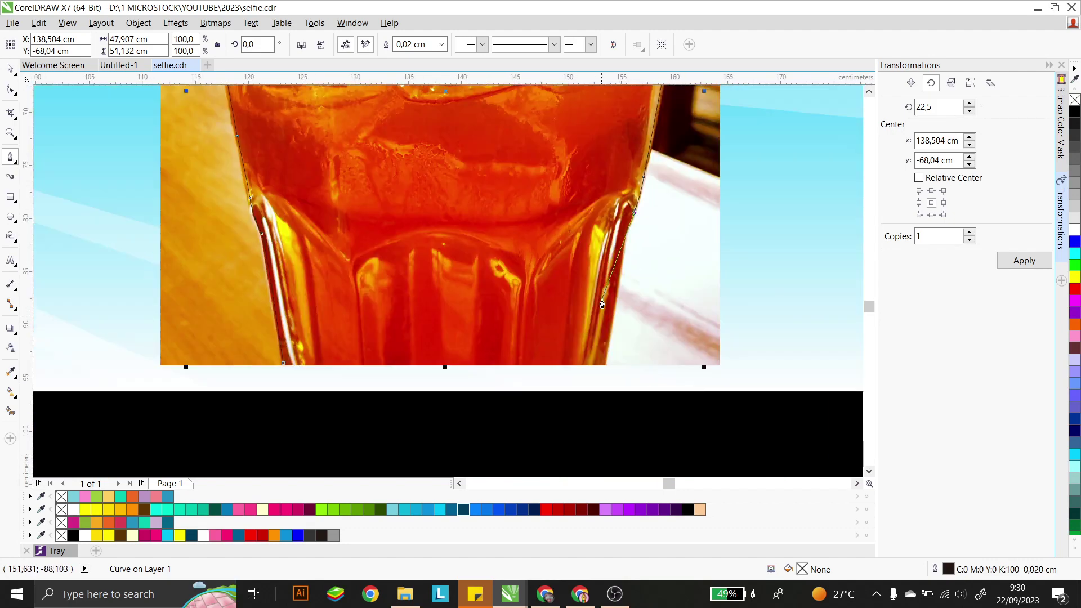
- Trace the glass's lower-right edge to the base and close the outline along the bottom of the photo
drag(624, 293, 613, 350)
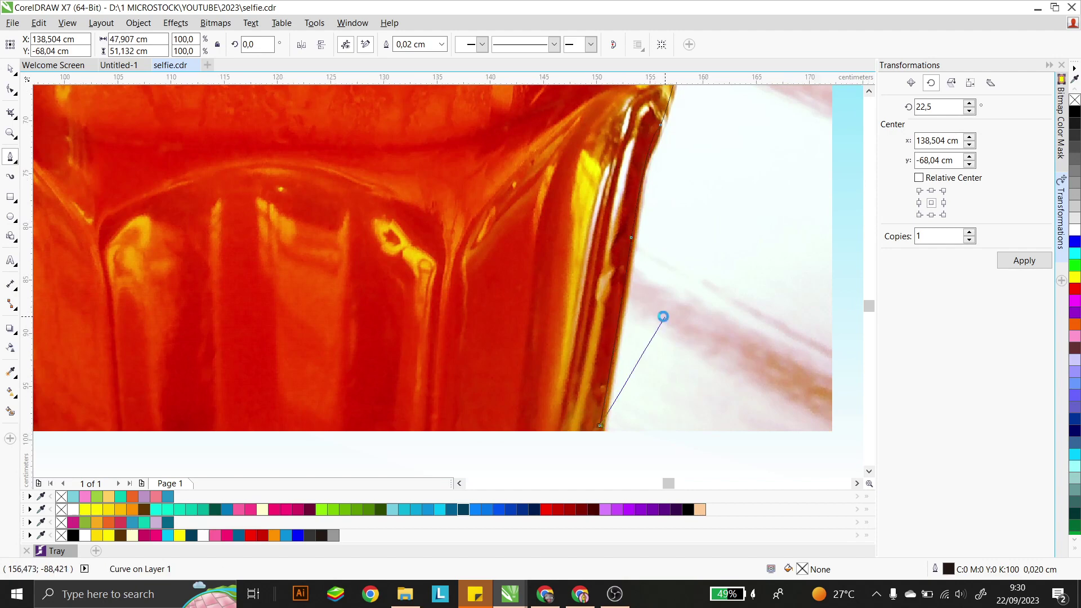
scroll(664, 314, down, 1)
click(313, 370)
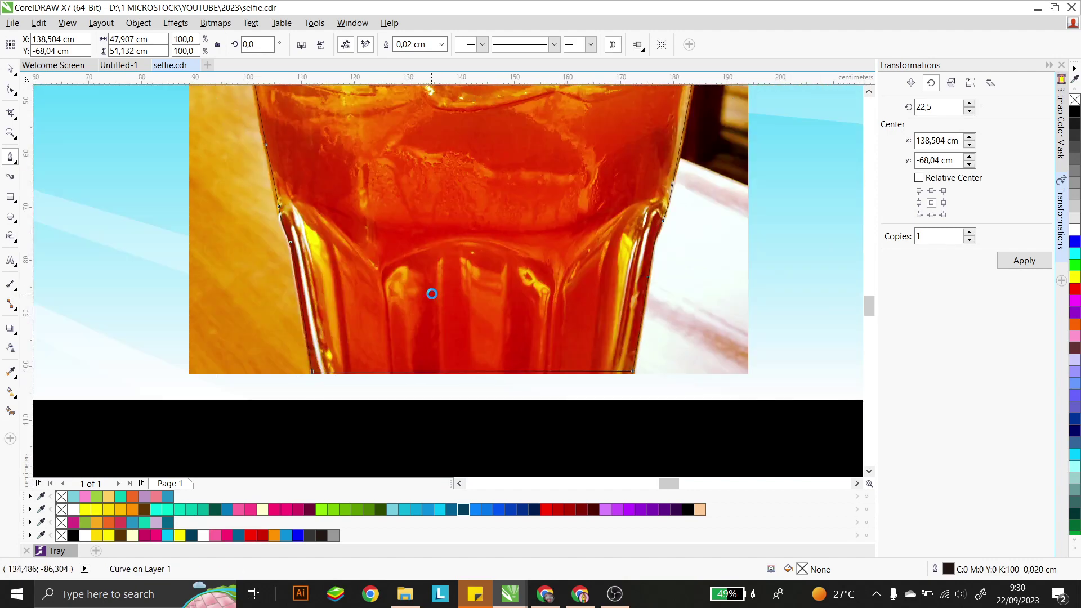
scroll(429, 291, down, 1)
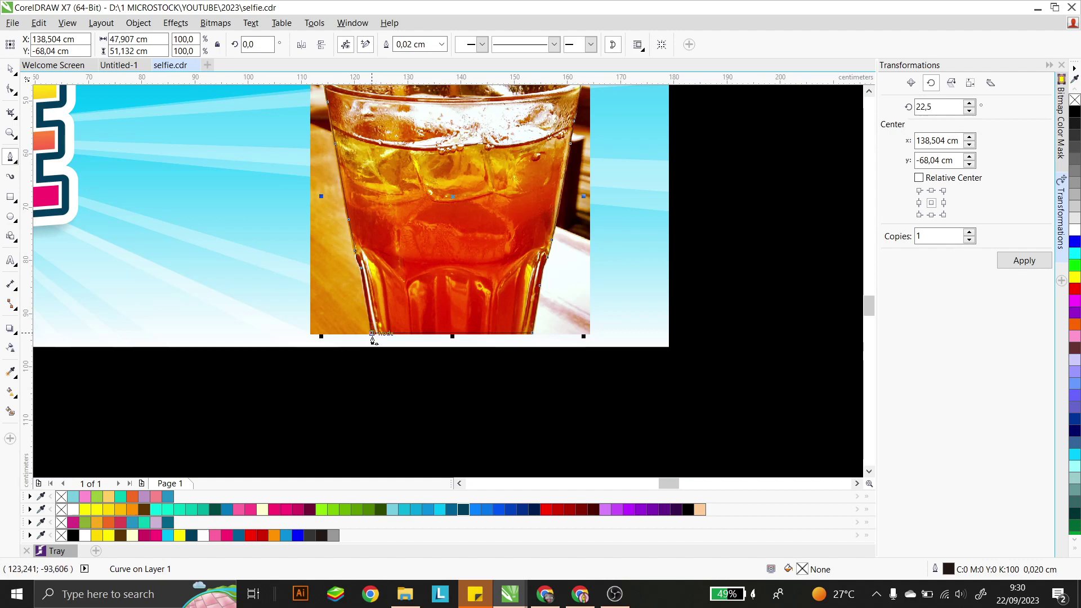
- Intersect the pen outline with the iced tea photo and move the uncropped photo off the banner's right side
click(10, 68)
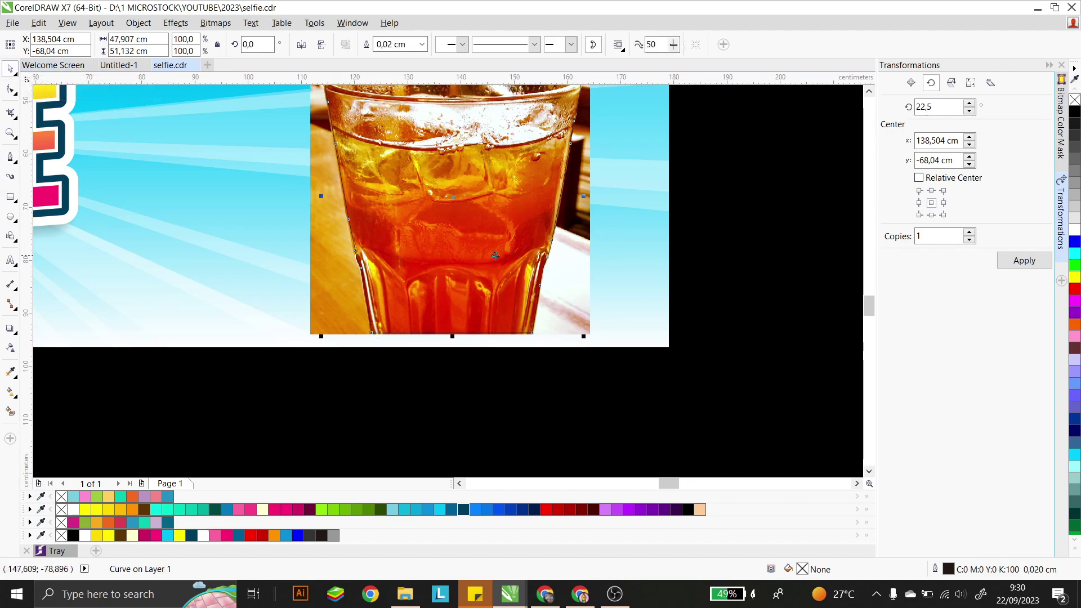
shift+click(315, 315)
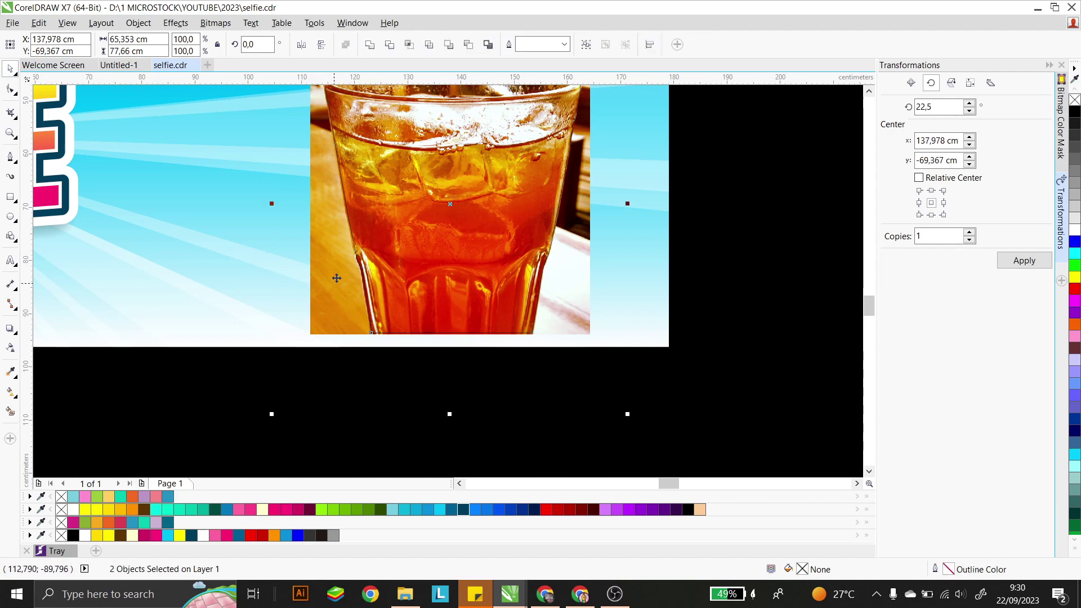
click(410, 45)
click(625, 358)
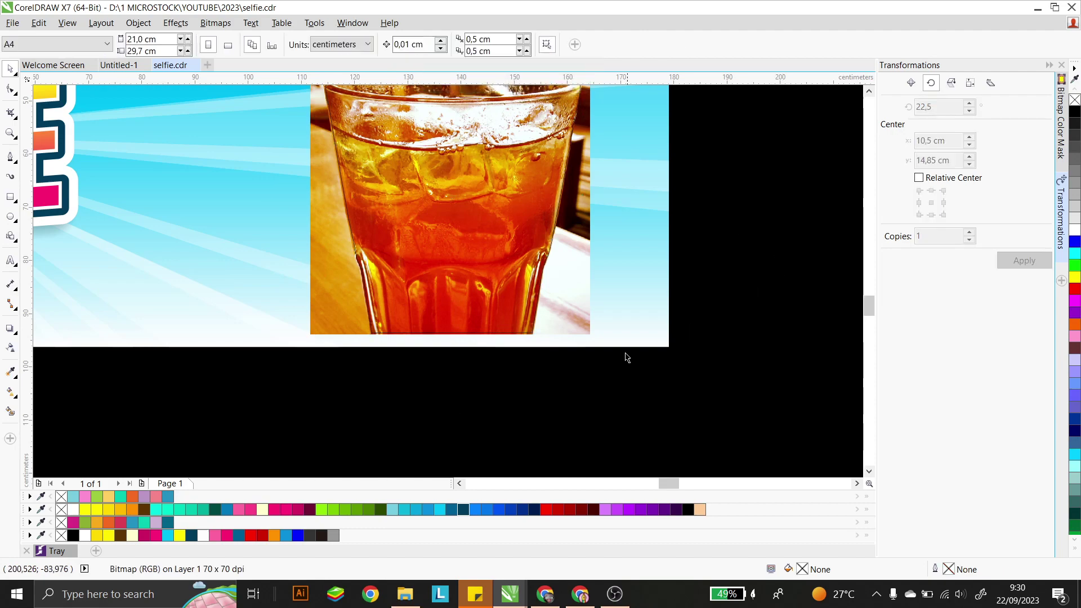
click(552, 374)
scroll(311, 345, down, 2)
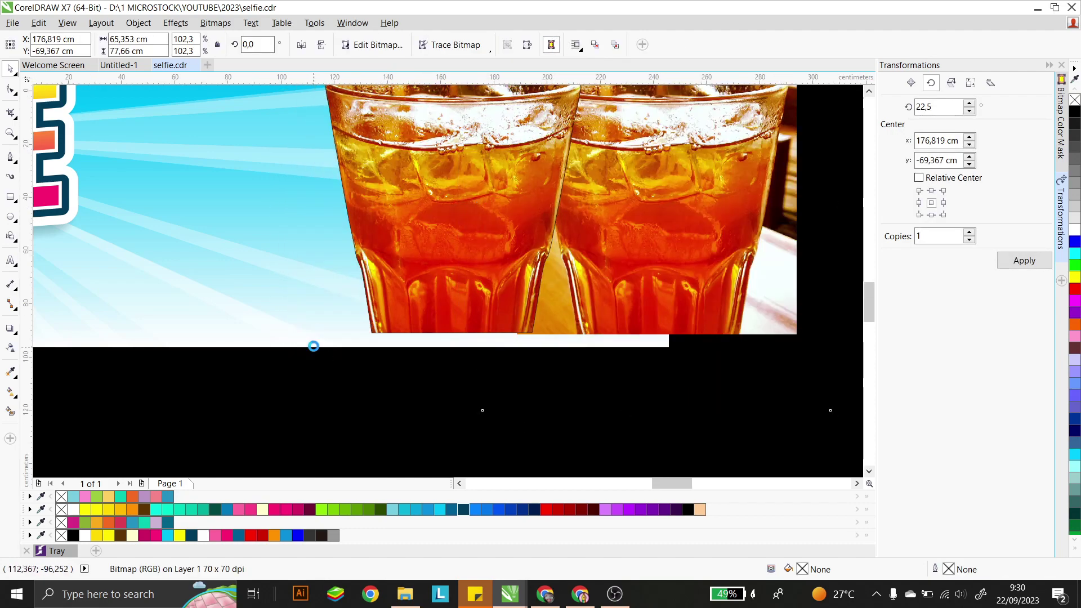
drag(500, 253, 666, 253)
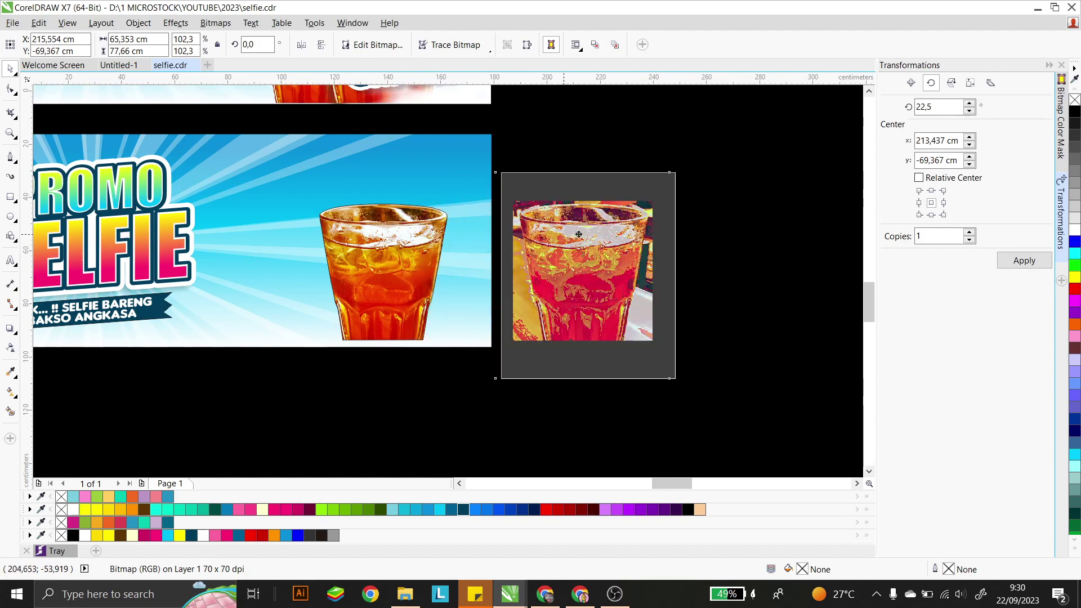
- Delete the pen outline and the leftover uncropped photo, and select the cut-out glass on the banner
click(399, 251)
scroll(397, 241, up, 2)
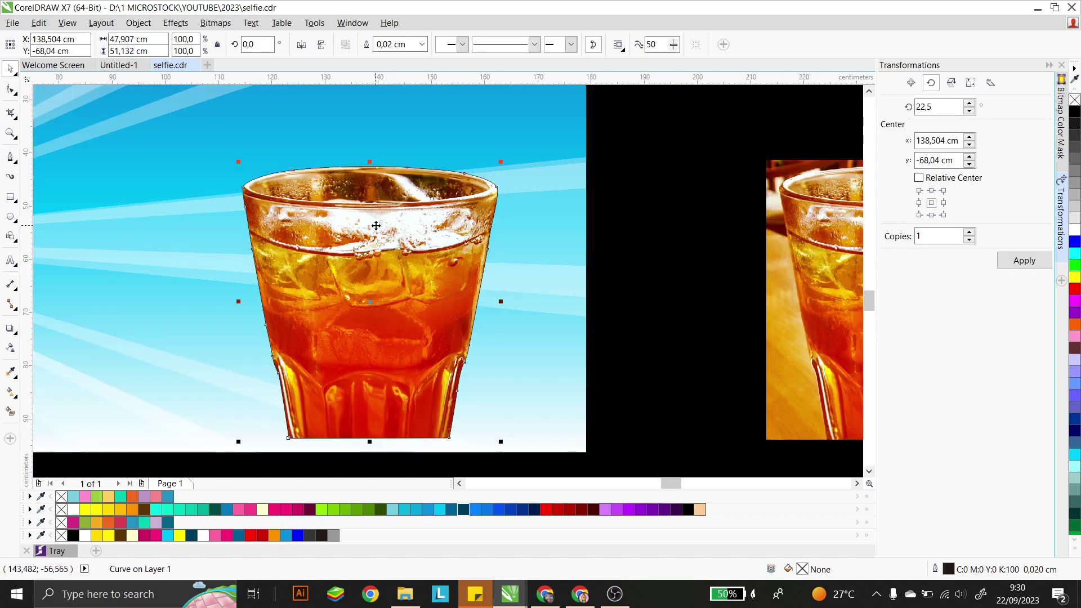
drag(375, 169, 477, 169)
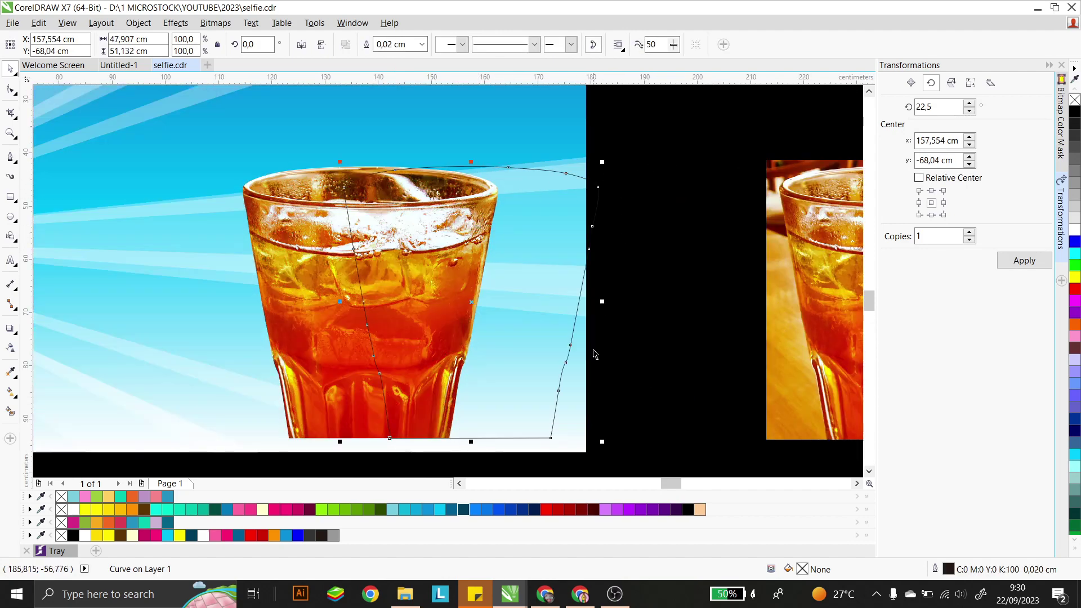
key(Escape)
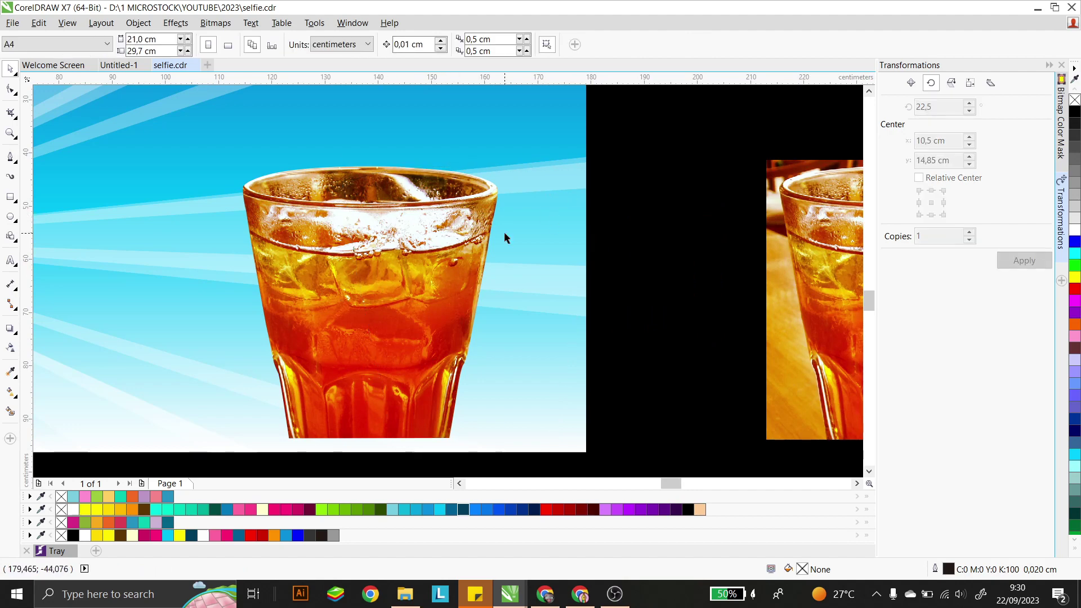
scroll(505, 238, down, 2)
click(726, 274)
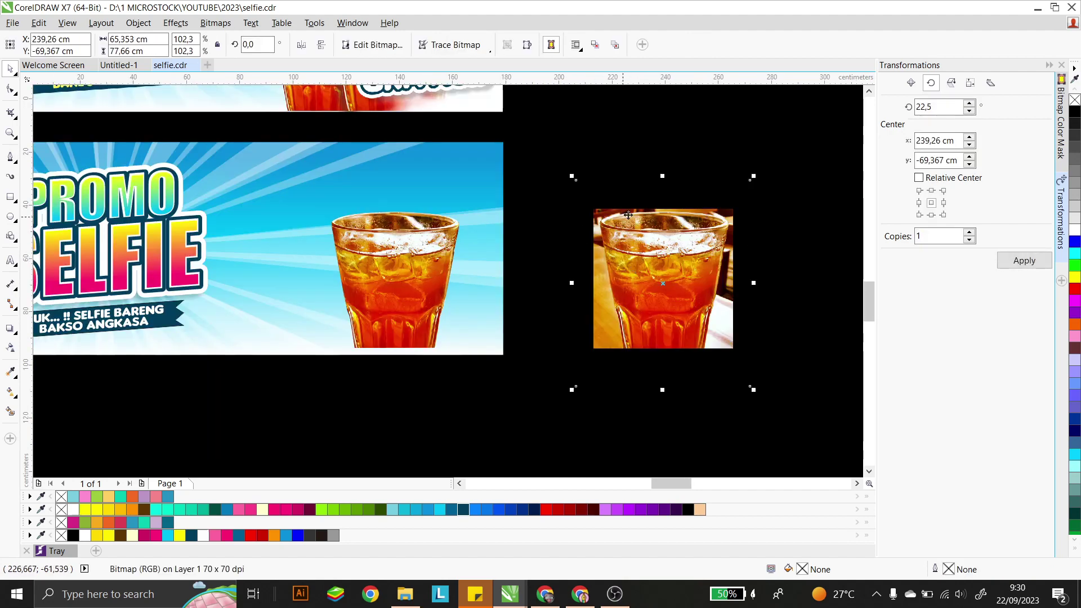
key(Delete)
click(409, 272)
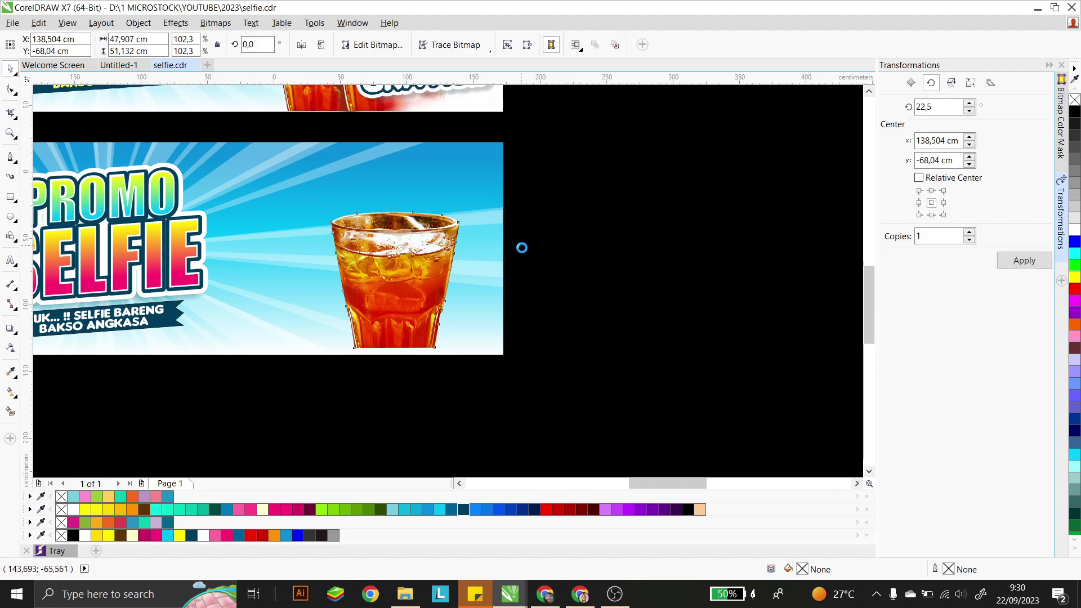
scroll(521, 246, down, 2)
scroll(506, 180, up, 2)
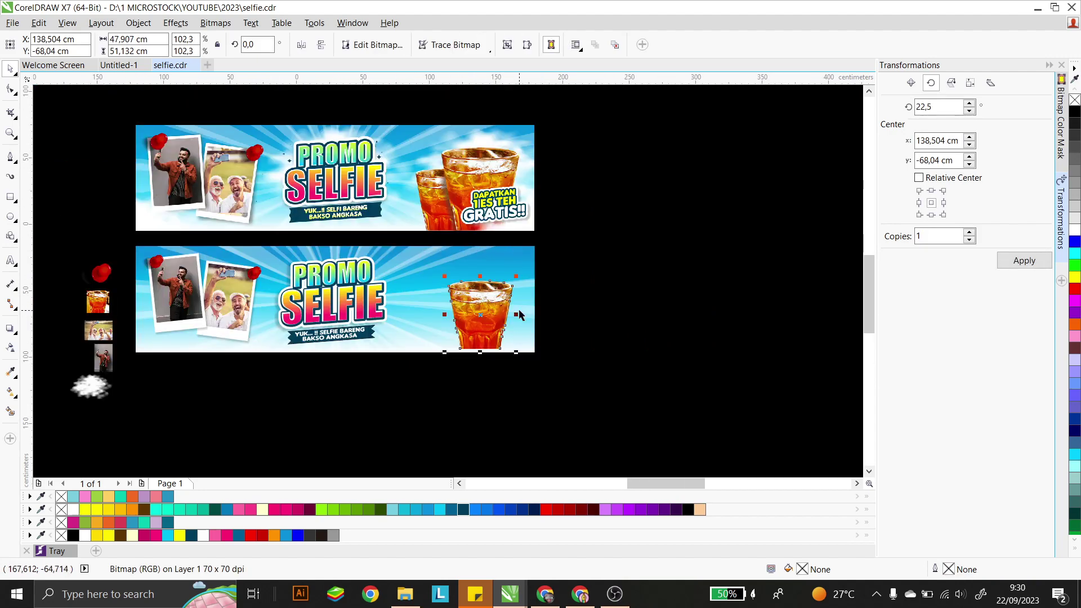
- Resize the cut-out glass on the banner to about 52 cm wide and 60 cm tall
scroll(515, 348, up, 2)
drag(508, 319, 505, 318)
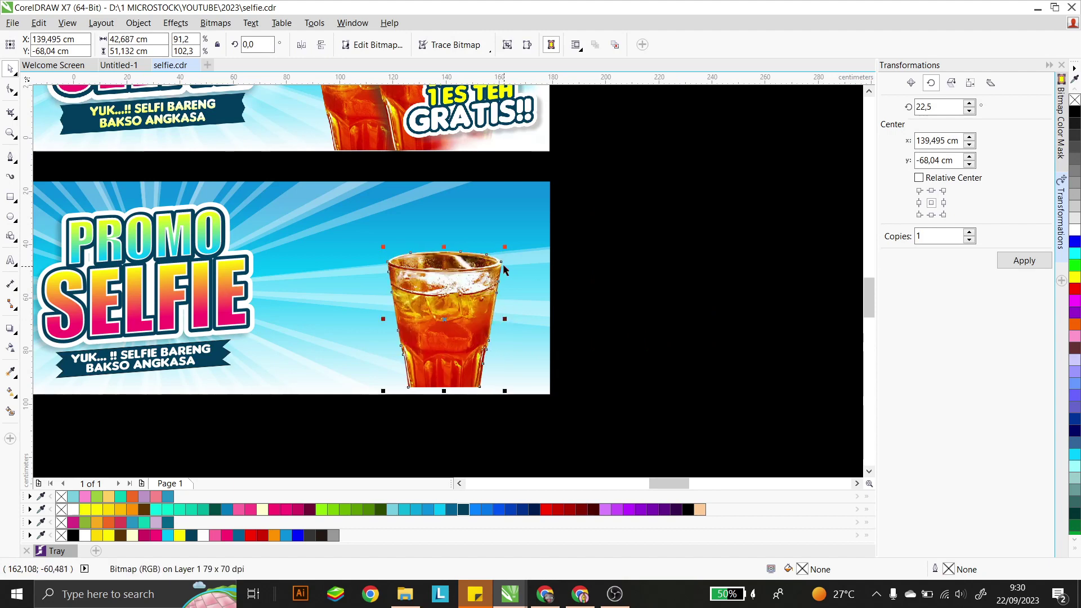
drag(504, 247, 513, 233)
scroll(513, 233, down, 2)
shift+click(494, 260)
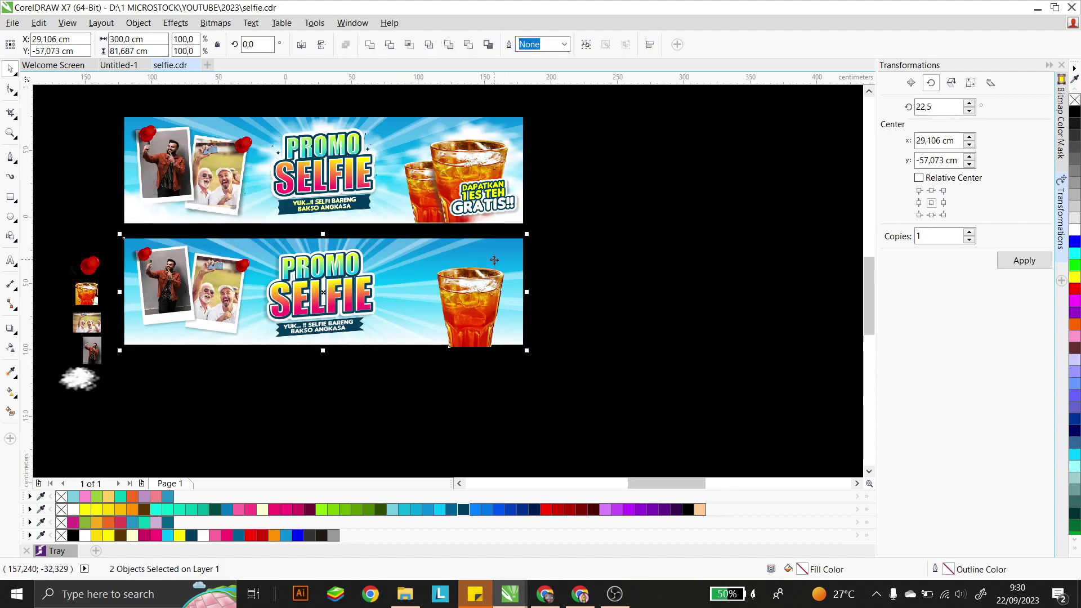
click(472, 284)
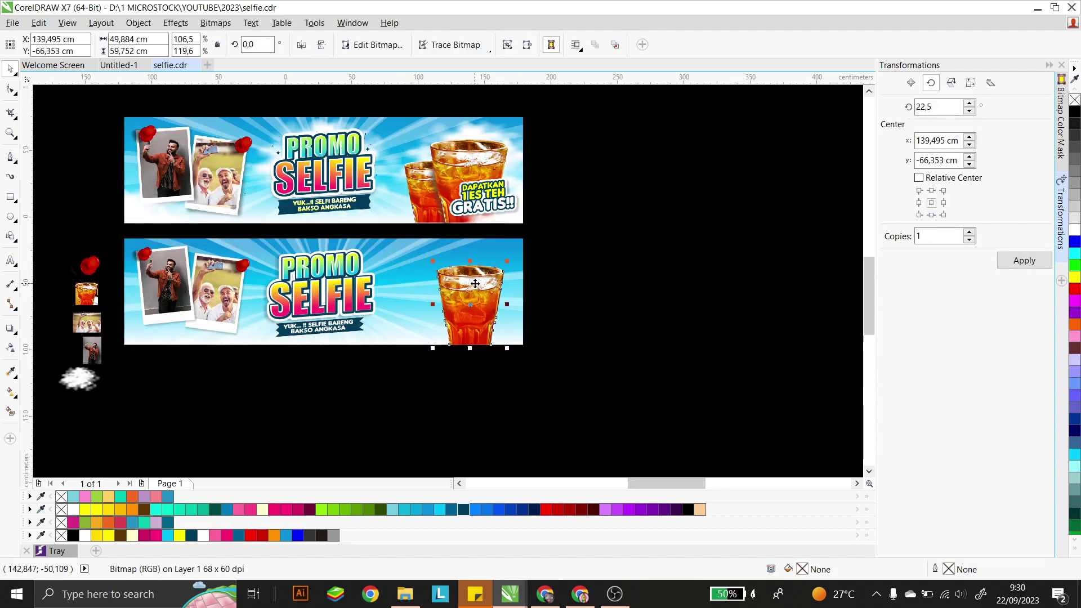
scroll(481, 288, up, 2)
drag(397, 326, 389, 326)
- Duplicate the glass to its left, shrink the copy to about 44 by 50 cm and place it behind the original
drag(501, 297, 443, 299)
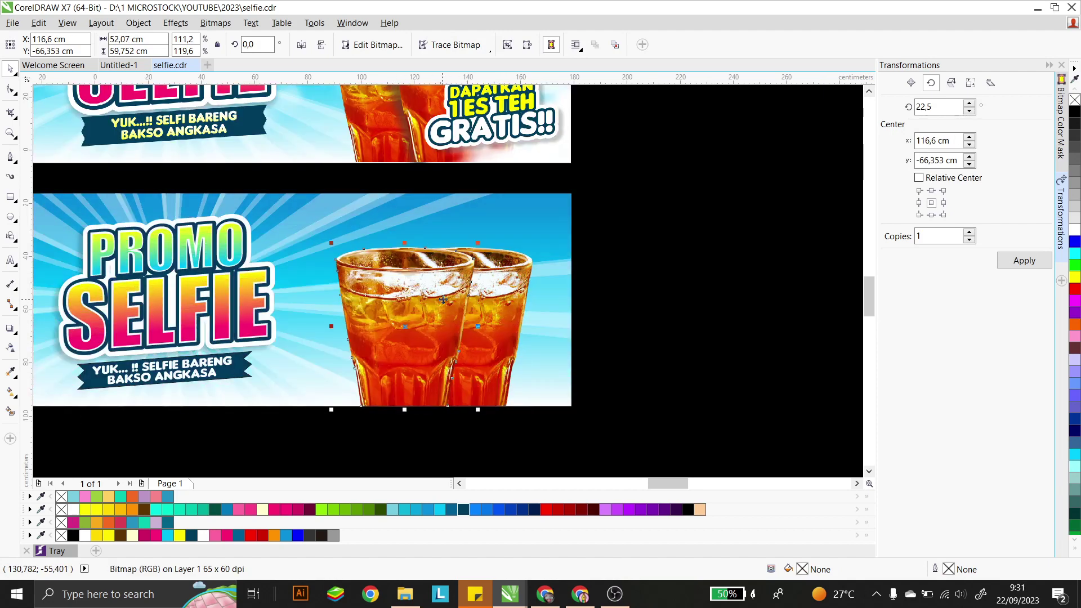
drag(479, 243, 456, 267)
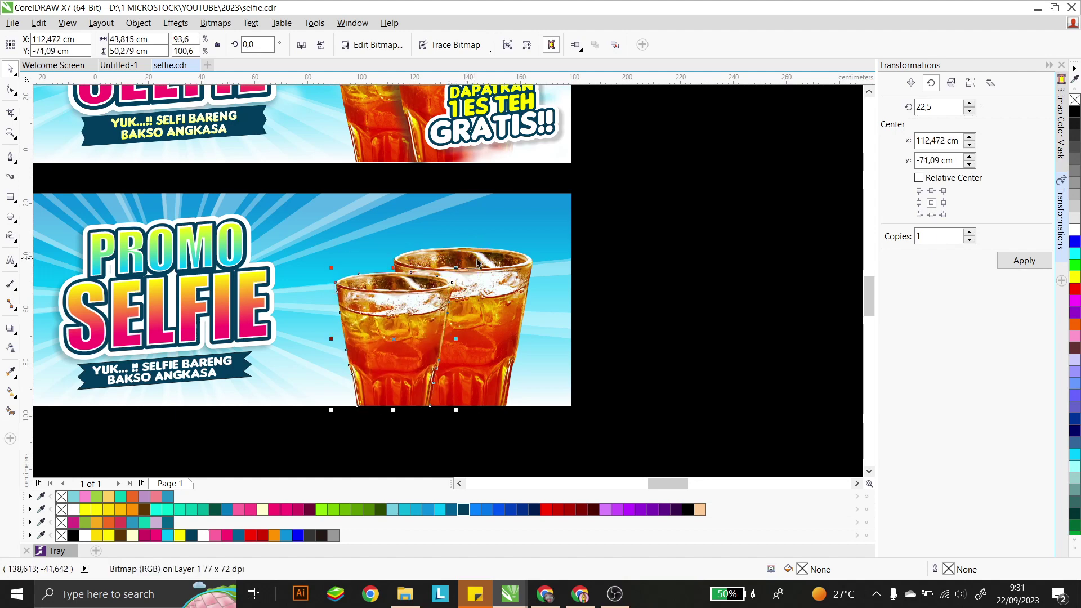
key(ctrl+Page_Down)
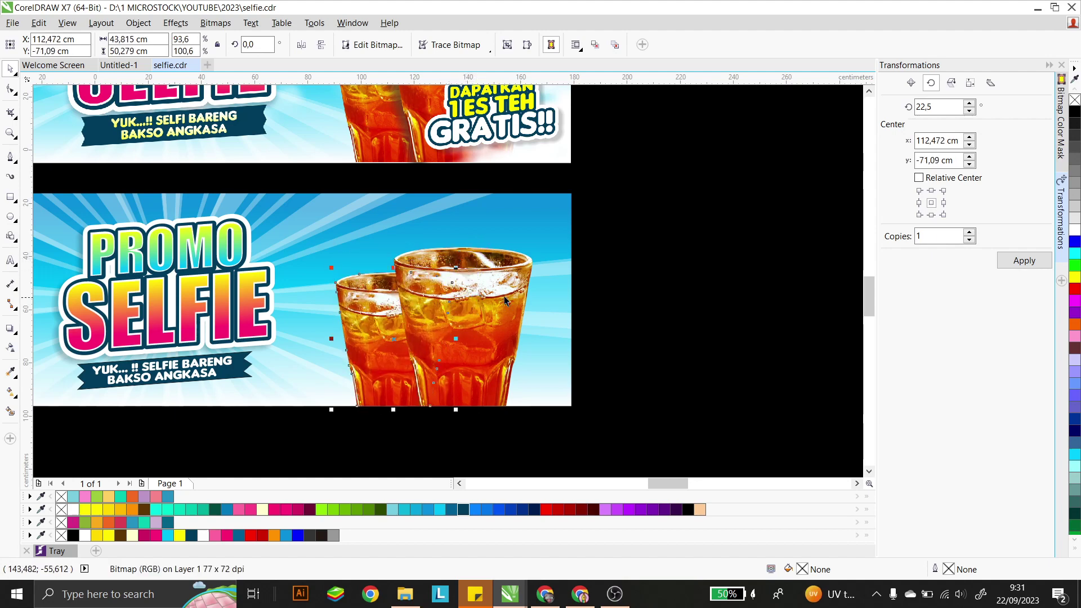
click(737, 305)
- Widen and enlarge both glasses together to about 80 by 61 cm and shift them slightly left
scroll(709, 312, down, 2)
scroll(704, 304, up, 1)
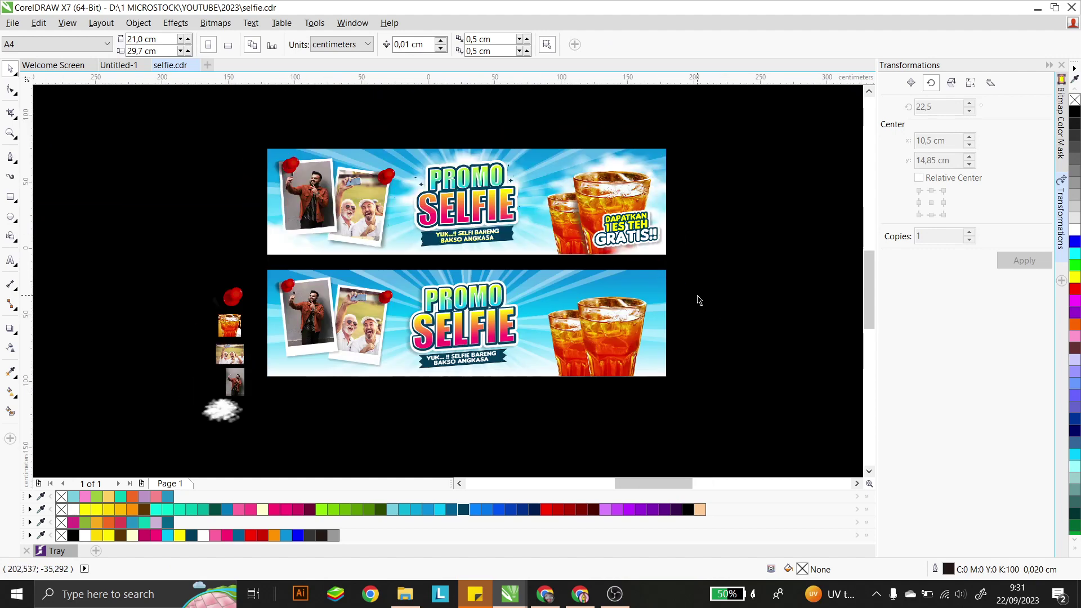
click(608, 323)
shift+click(551, 331)
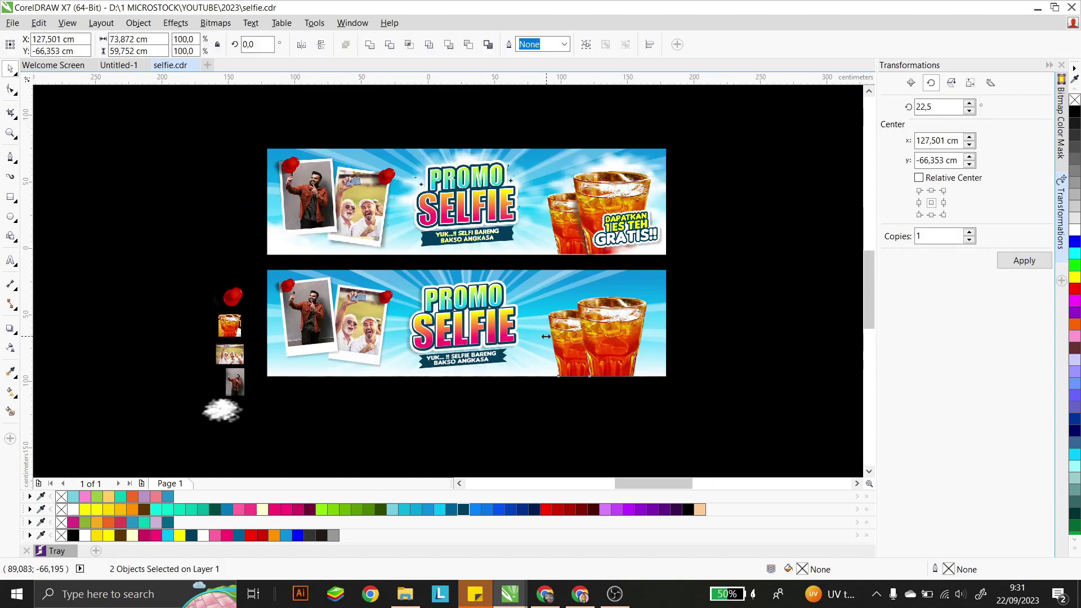
drag(545, 336, 538, 336)
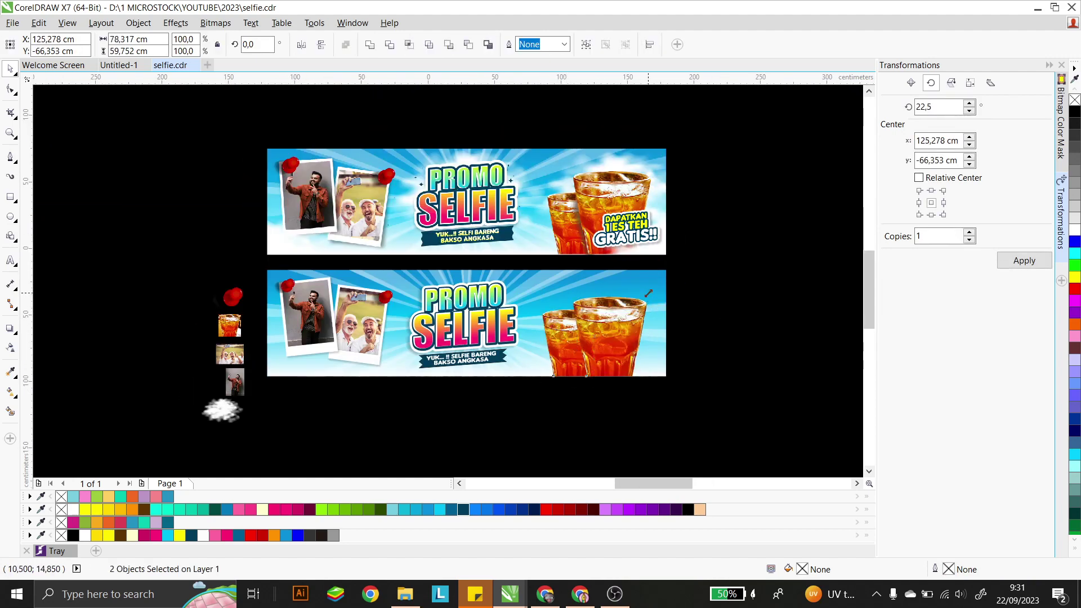
drag(648, 293, 651, 290)
scroll(622, 322, up, 1)
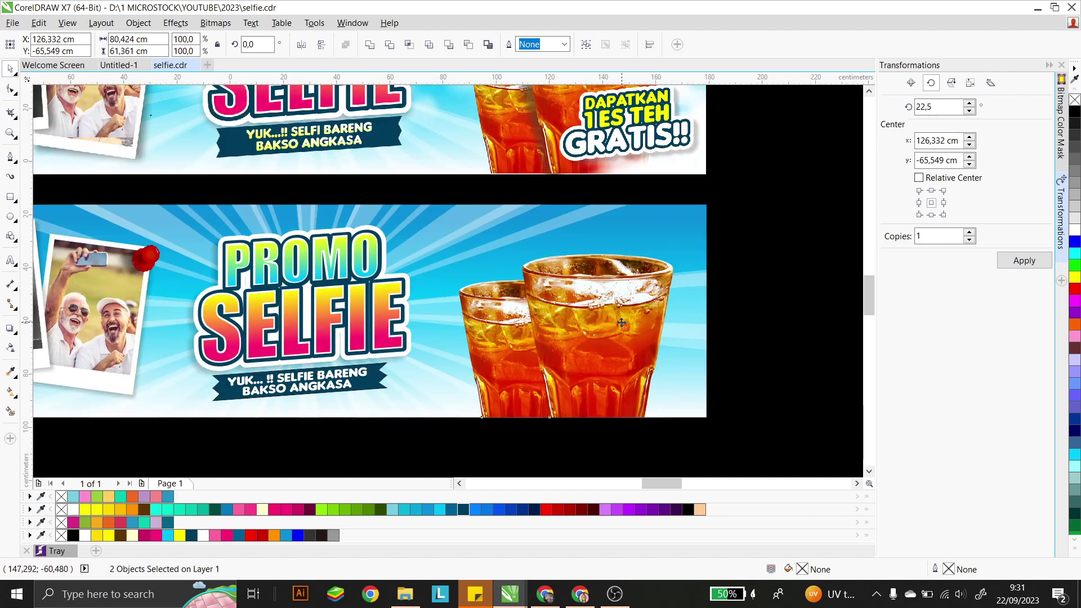
drag(621, 323, 617, 322)
click(760, 235)
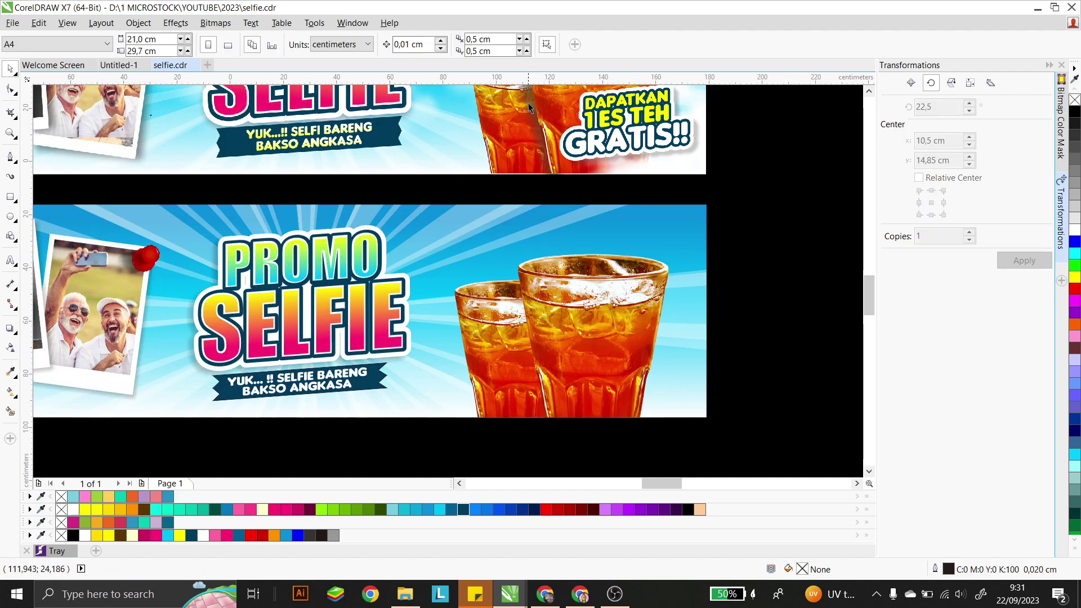
- Draw a narrow slanted pen shape along the front glass's left edge and fill it black with no outline
scroll(542, 167, down, 1)
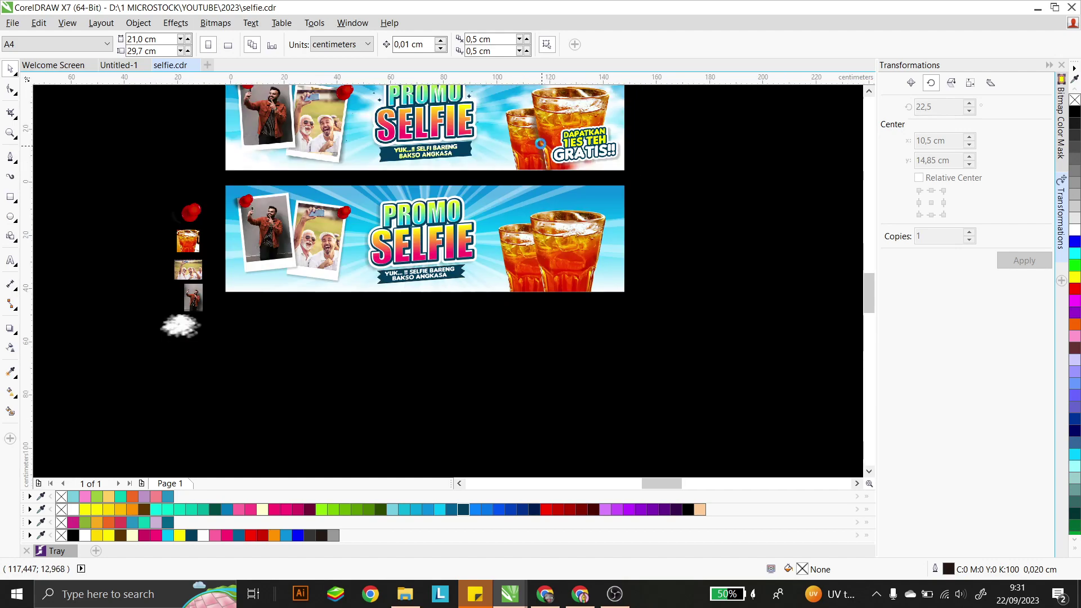
scroll(523, 104, up, 1)
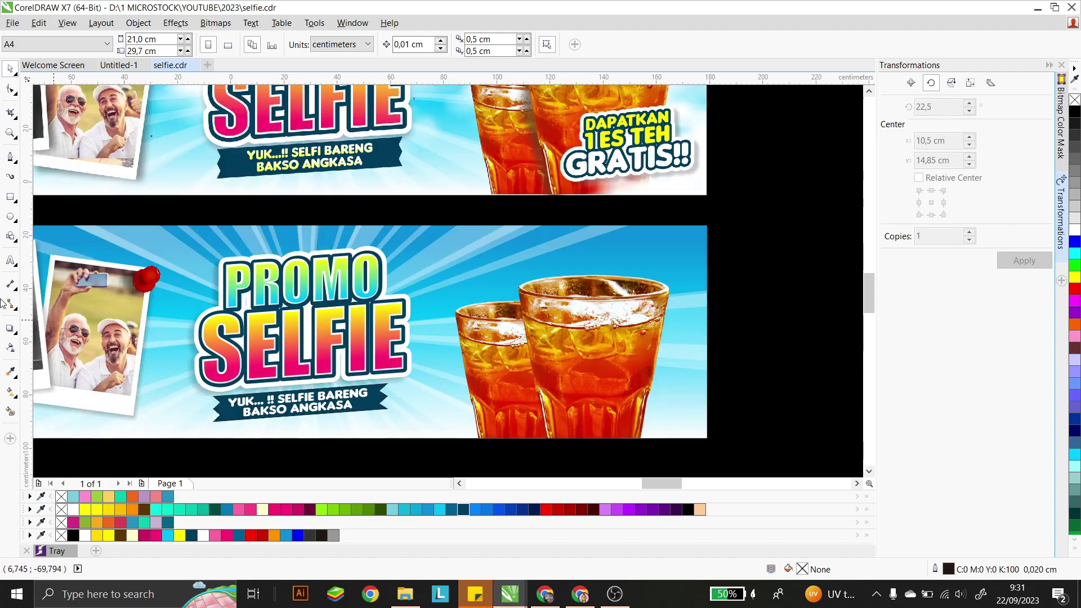
click(10, 159)
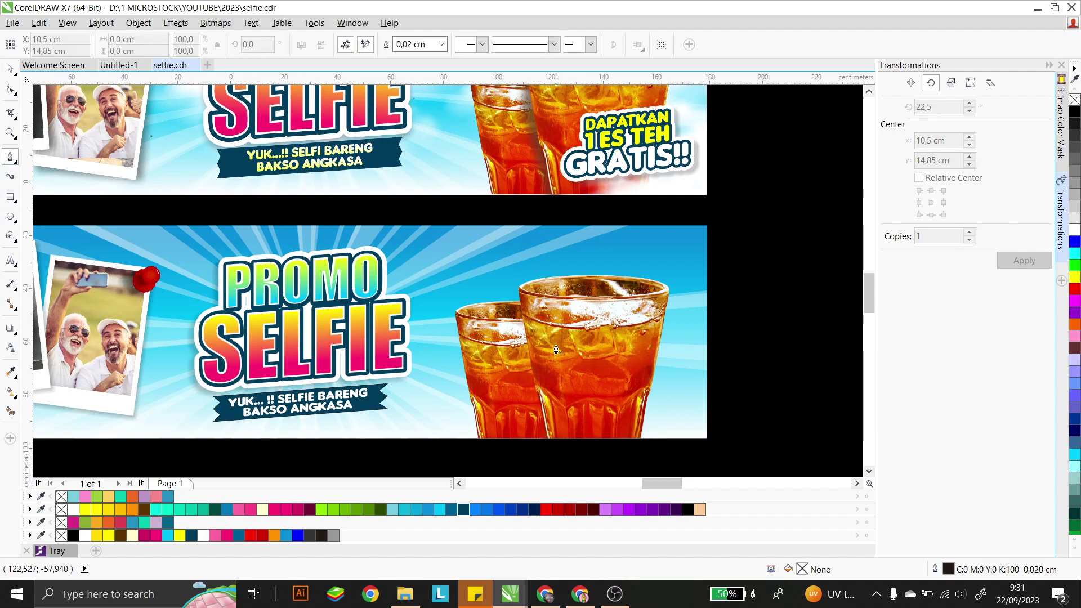
scroll(540, 403, up, 1)
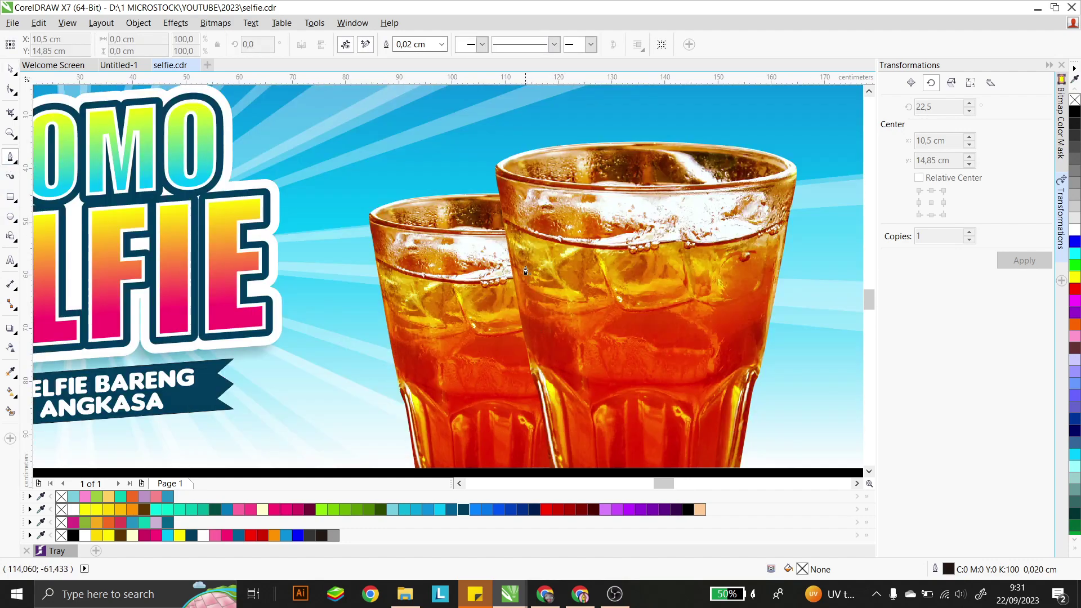
click(489, 244)
scroll(489, 247, down, 1)
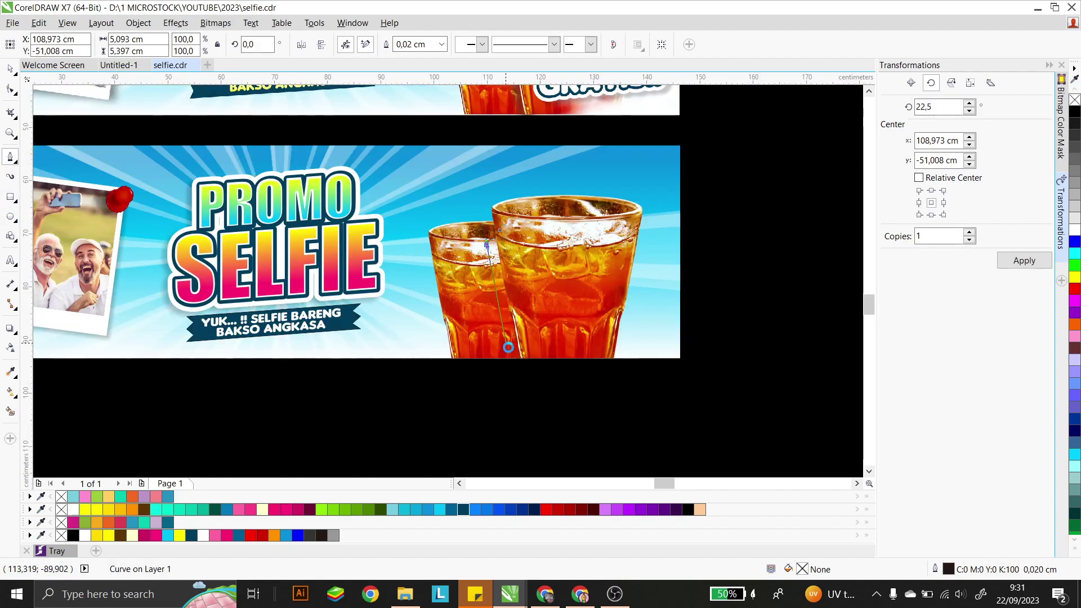
scroll(503, 341, up, 1)
drag(516, 364, 530, 364)
click(494, 119)
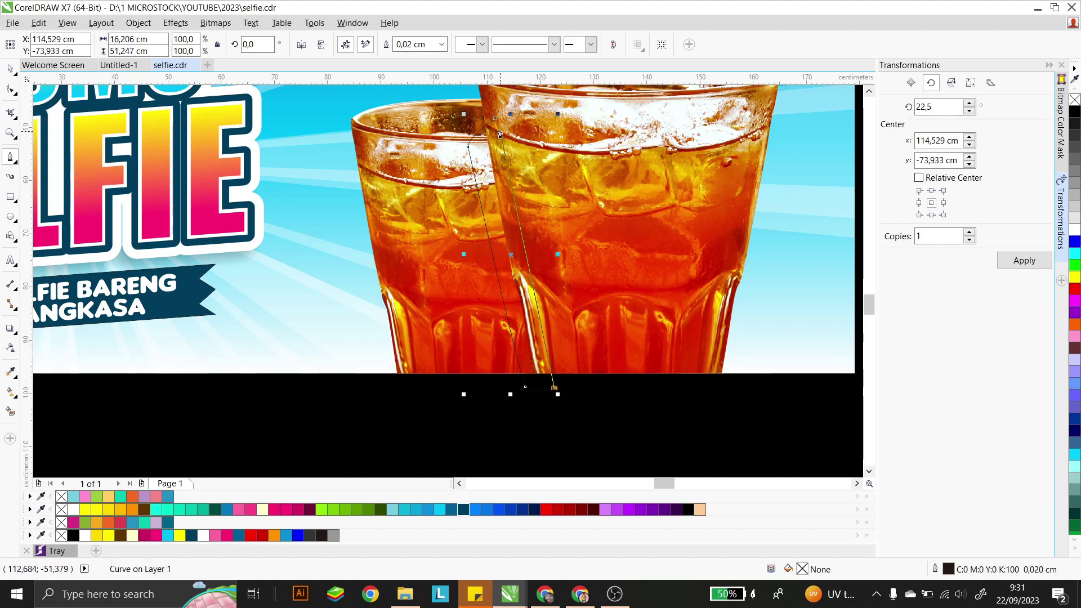
click(1075, 116)
right_click(1075, 99)
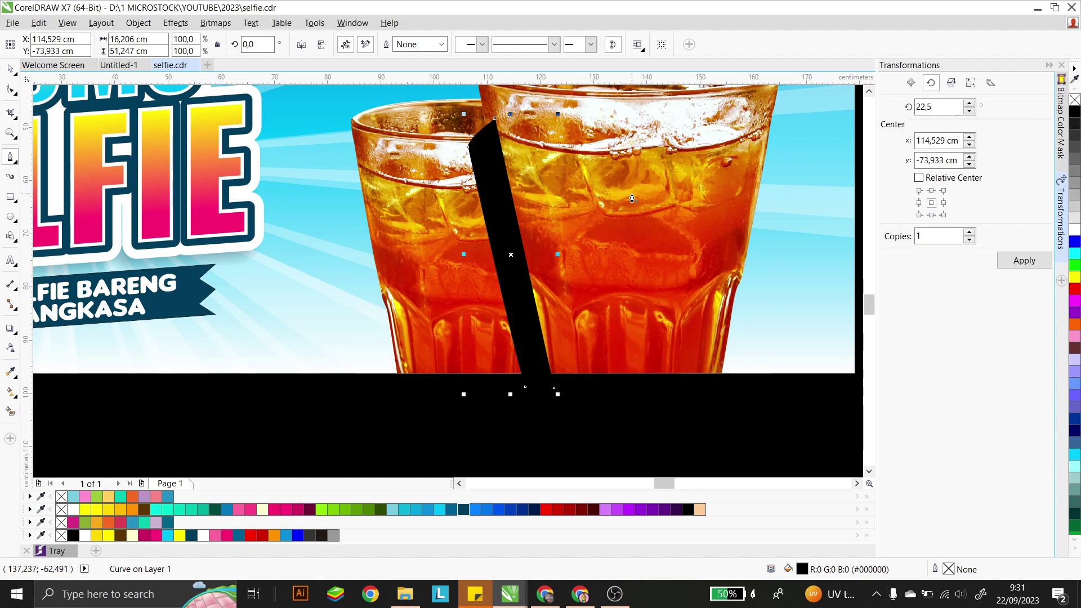
- Convert the black shape to a 72 dpi CMYK Color (32-bit) bitmap with a transparent background
click(10, 69)
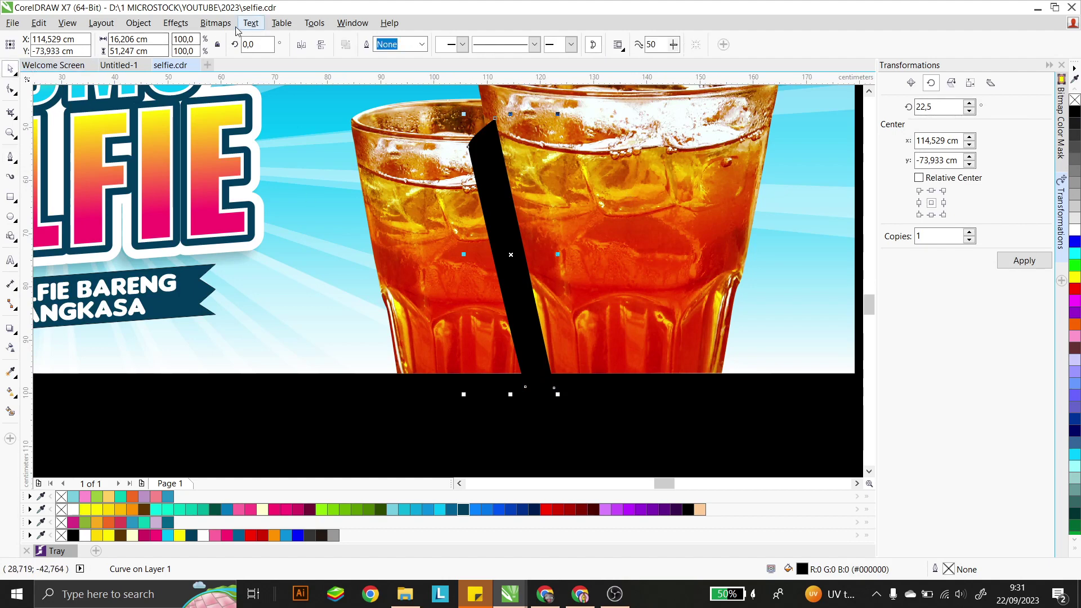
click(216, 24)
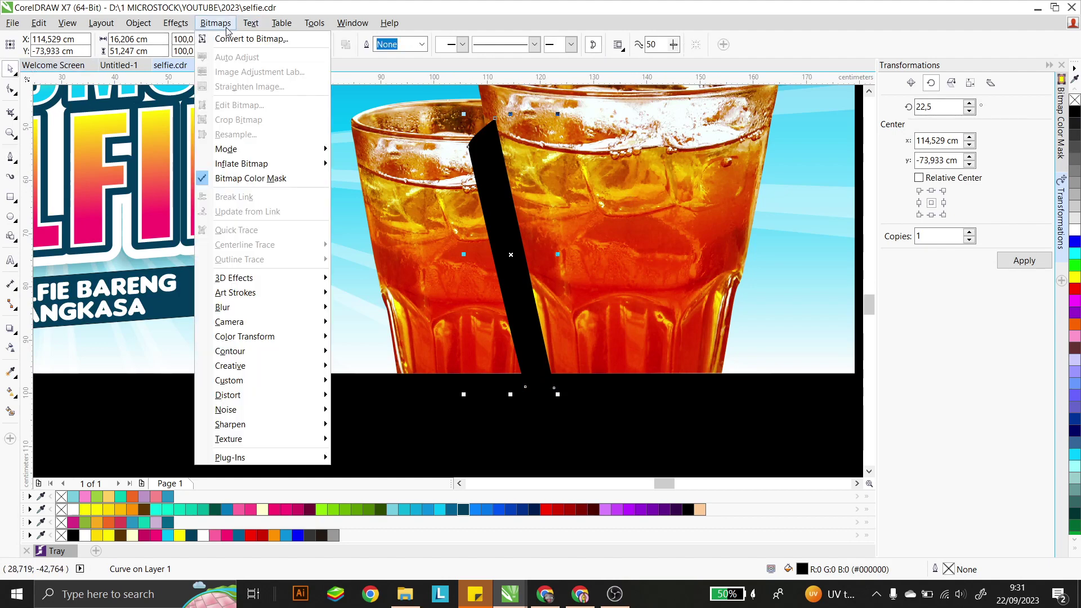
click(233, 40)
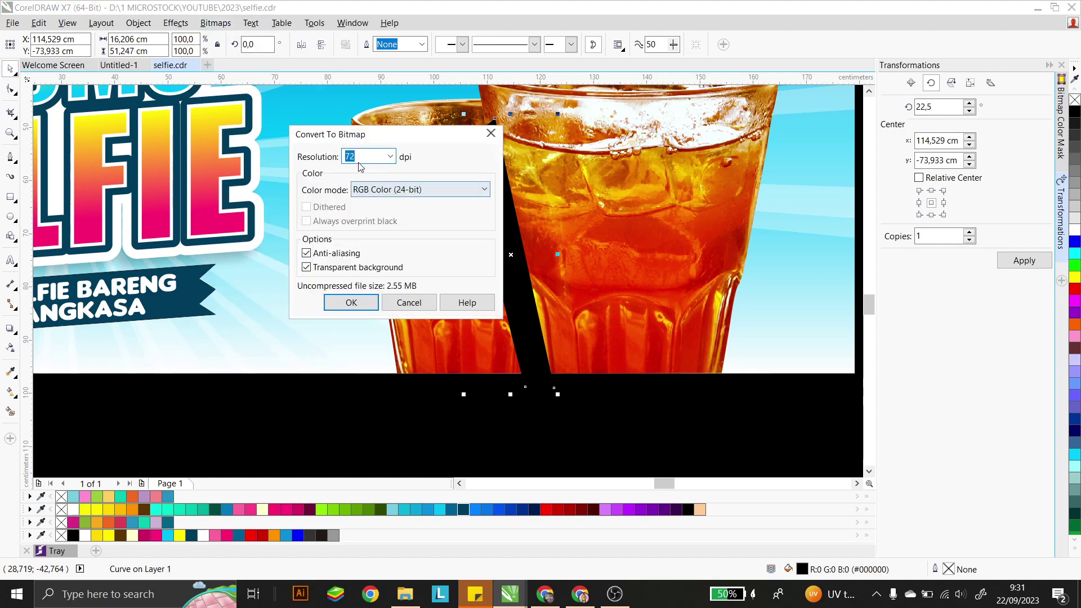
click(372, 189)
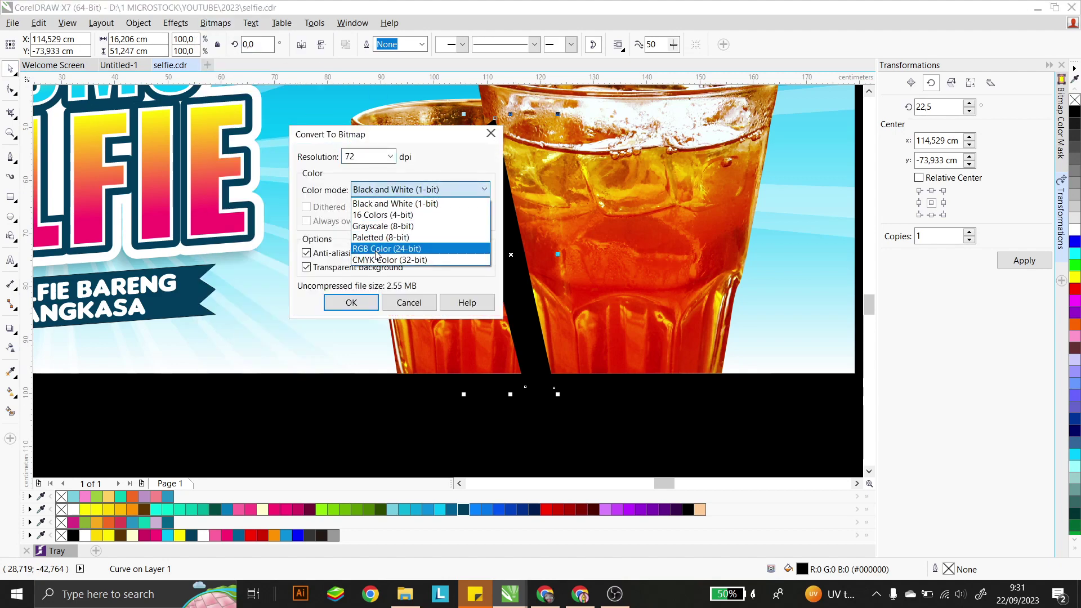
click(377, 260)
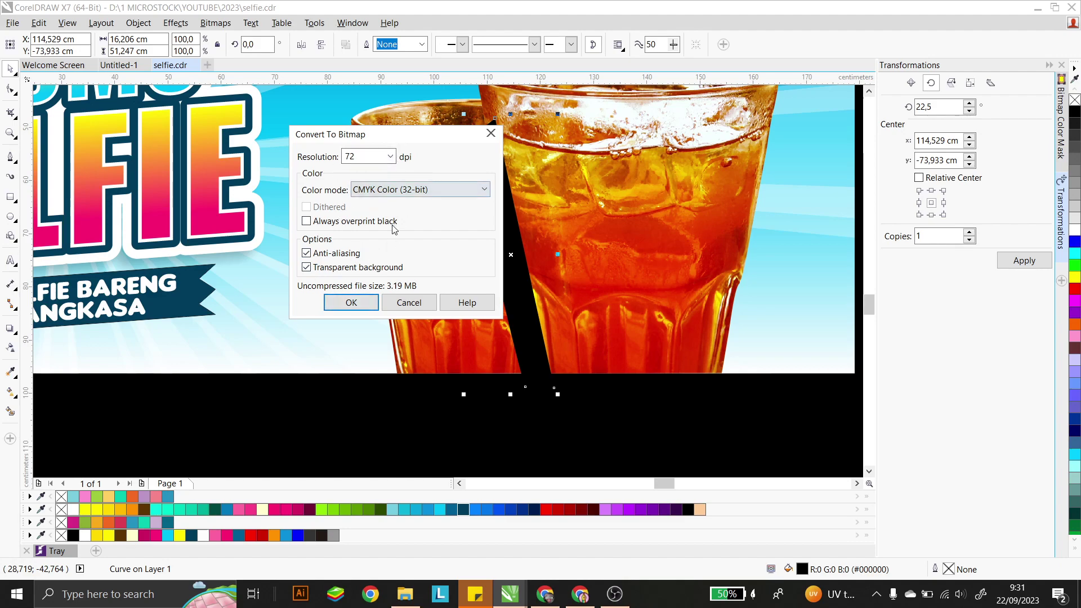
click(354, 304)
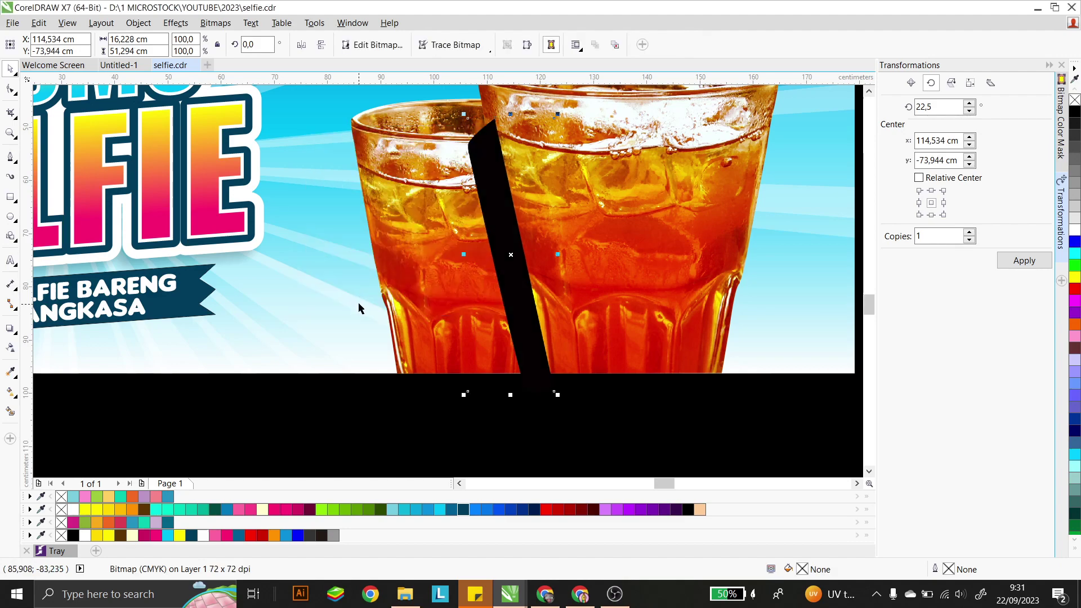
- Apply a Gaussian Blur with a 58-pixel radius to the black bitmap and place it behind the front glass
click(225, 26)
mouse_move(281, 313)
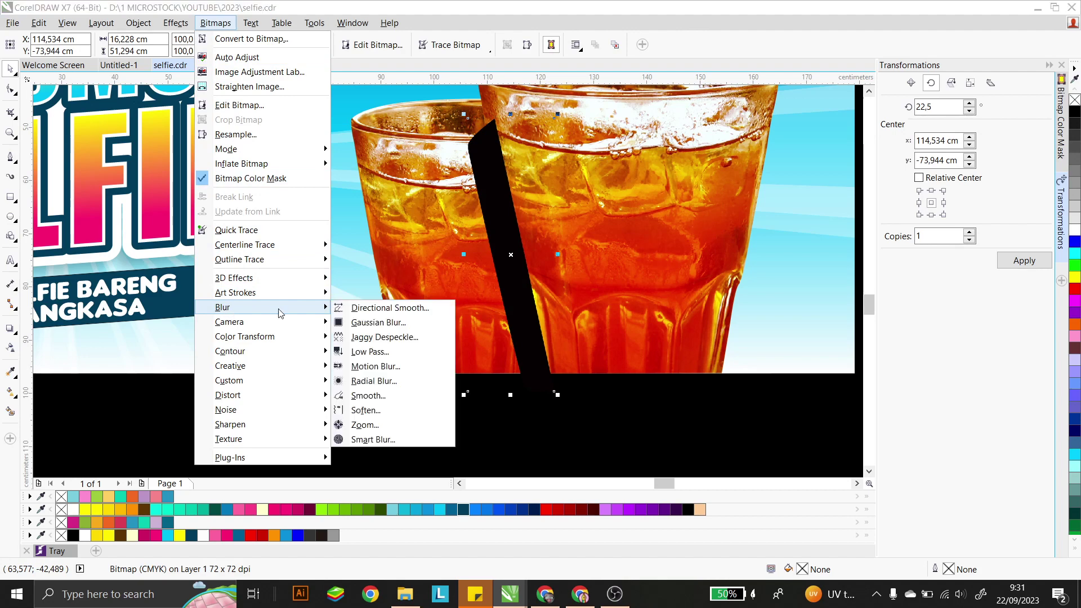
click(394, 323)
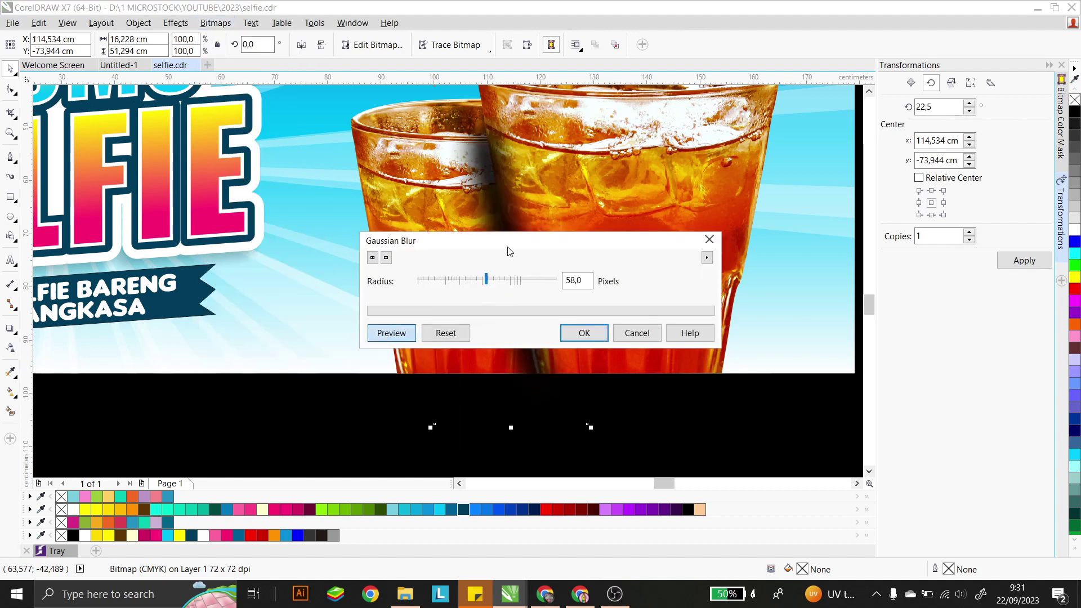
drag(509, 251, 646, 239)
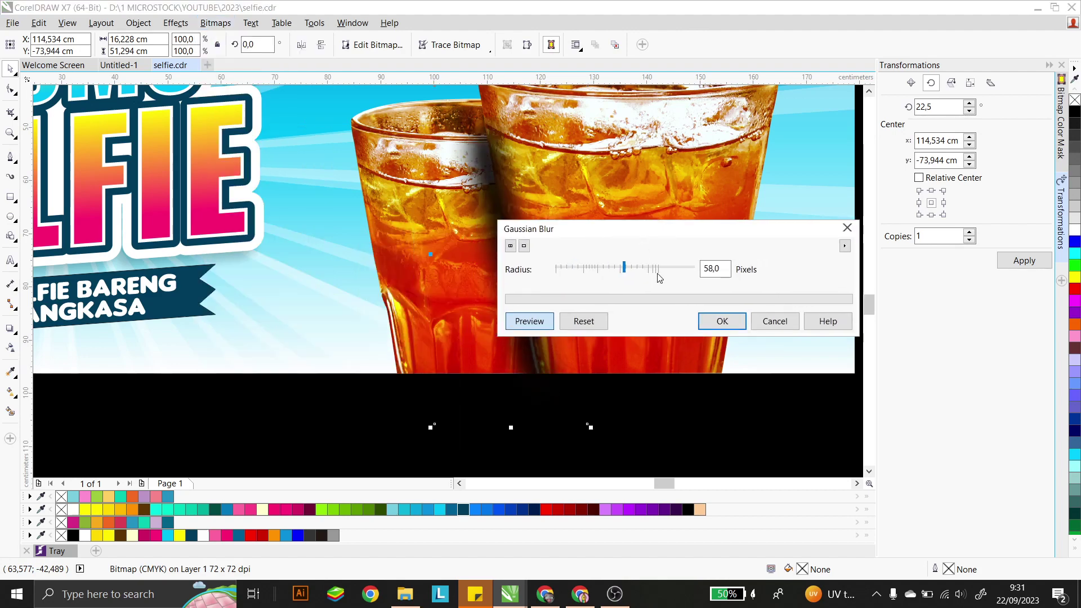
click(744, 320)
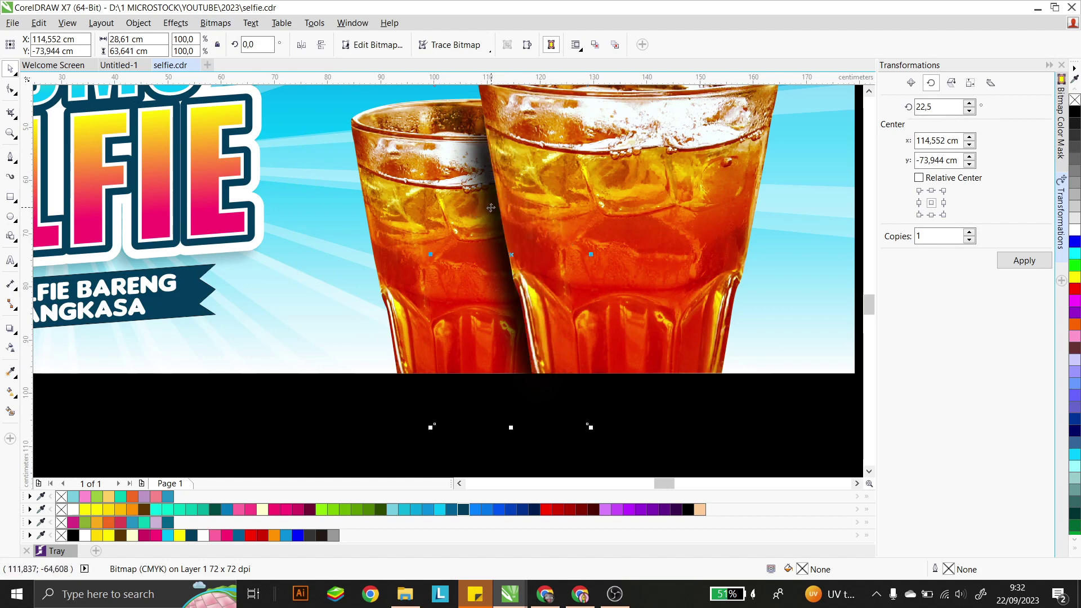
click(649, 181)
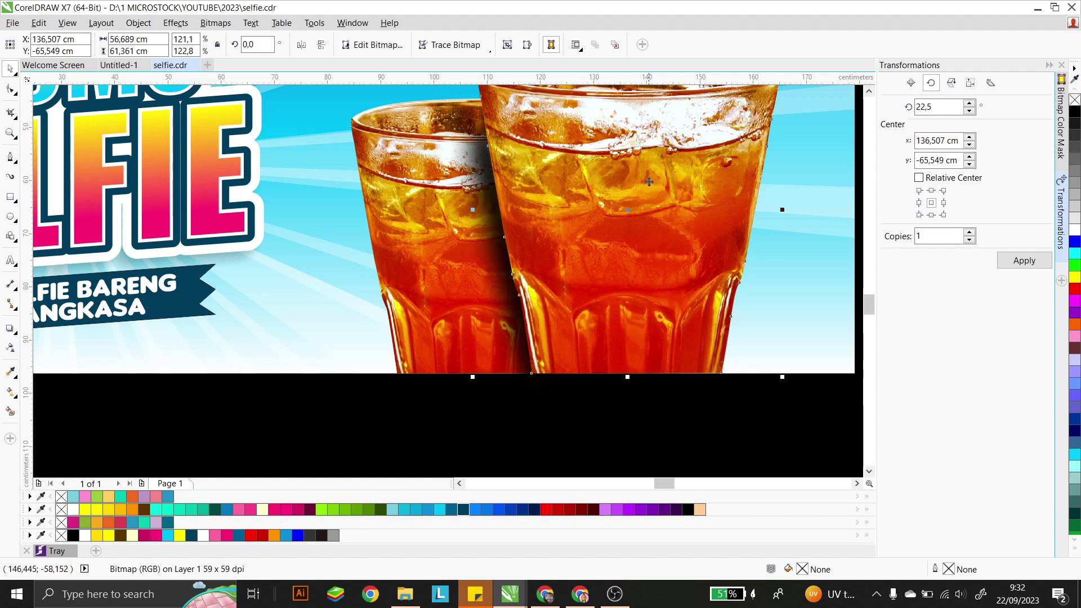
click(503, 276)
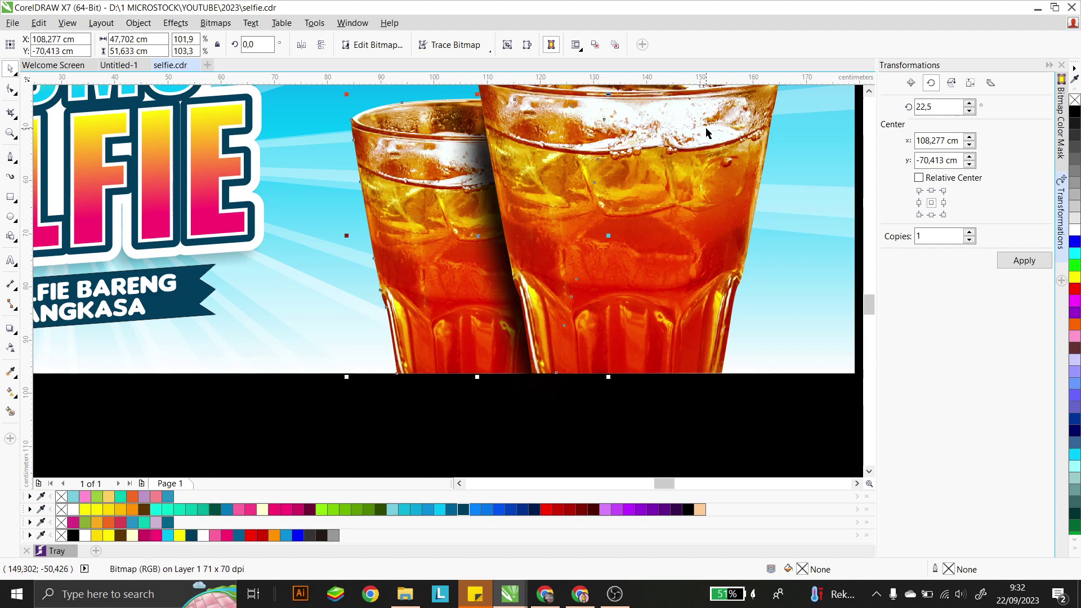
click(660, 163)
- Apply a uniform transparency of 28 to the blurred shadow between the two glasses
click(489, 273)
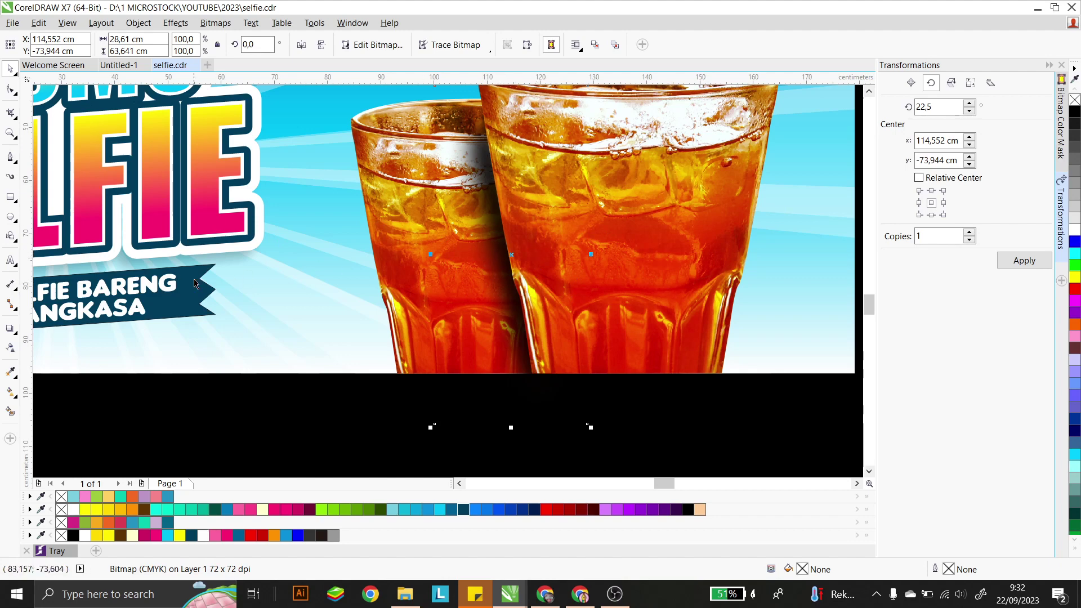
click(11, 347)
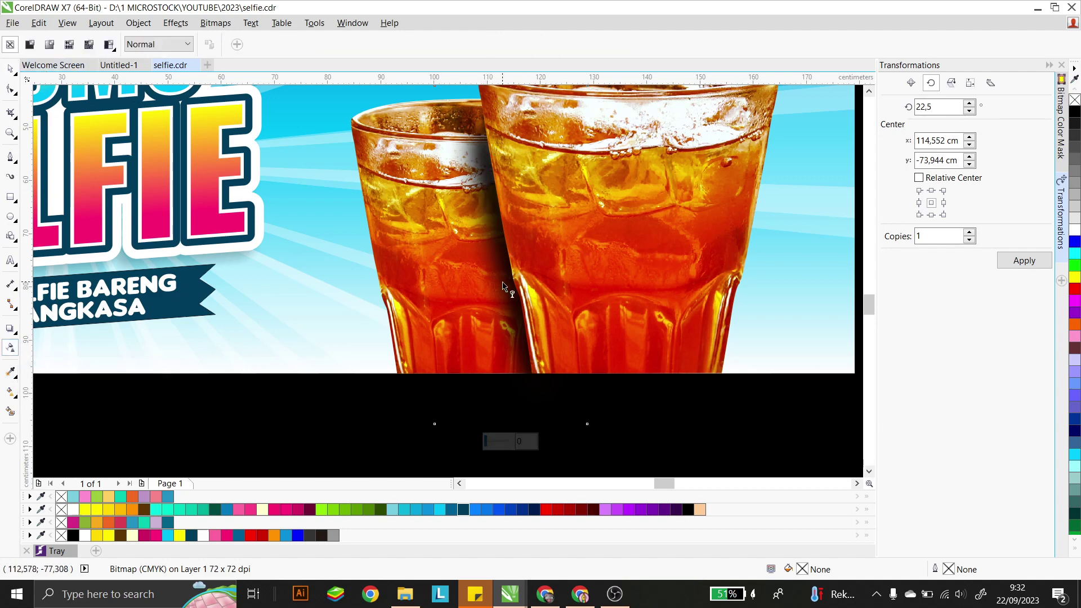
click(30, 44)
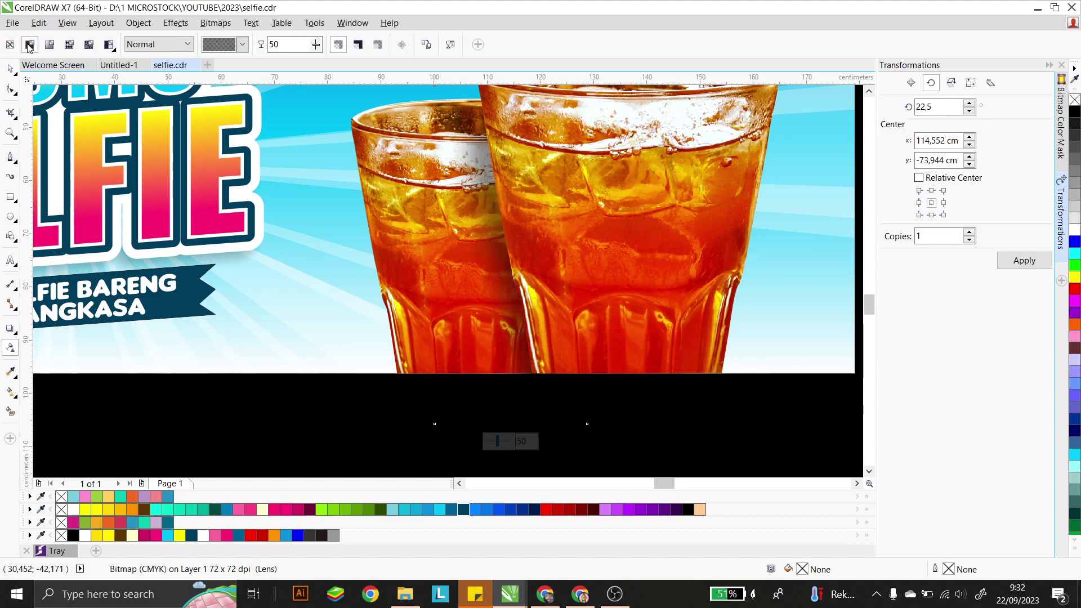
double_click(306, 44)
text(37)
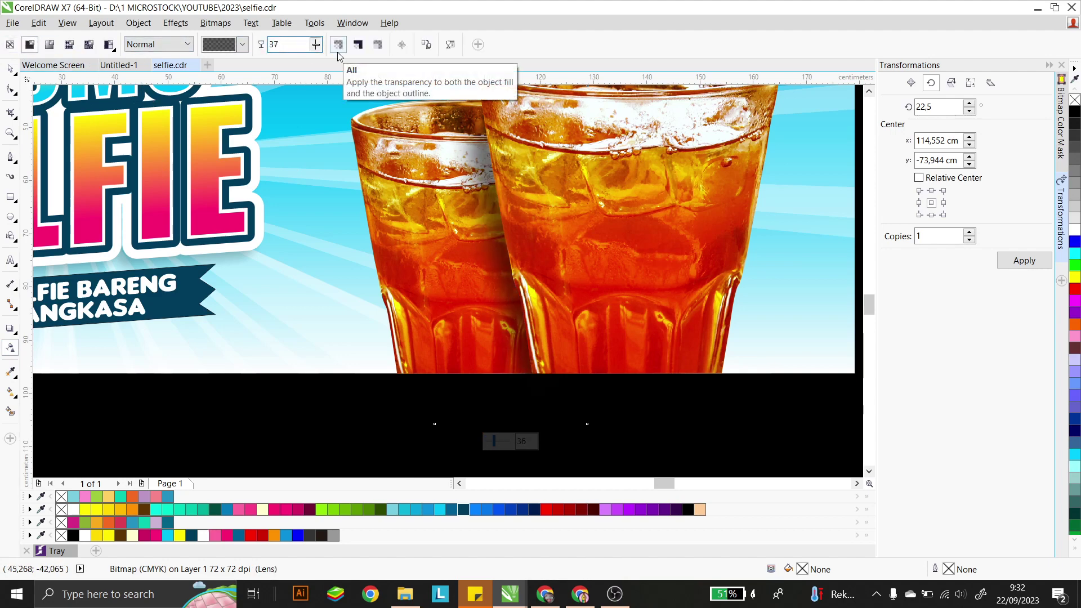
key(Down)
key(Down)
key(Down)
key(Down)
key(Down)
key(Down)
key(Down)
key(Down)
key(Down)
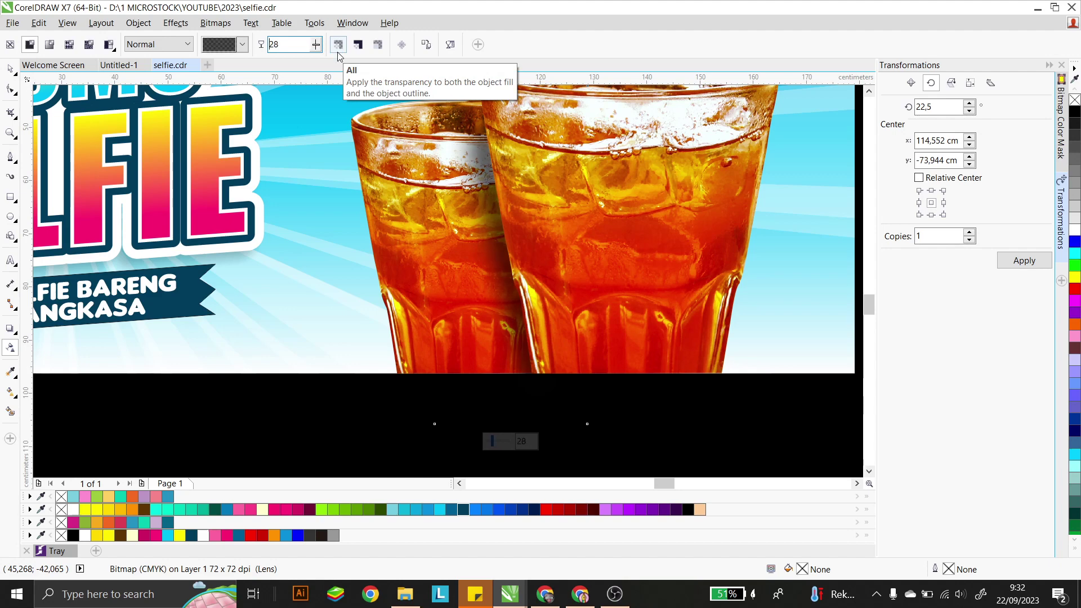
- Lower the uniform transparency of the blurred shadow between the glasses to 11
click(11, 68)
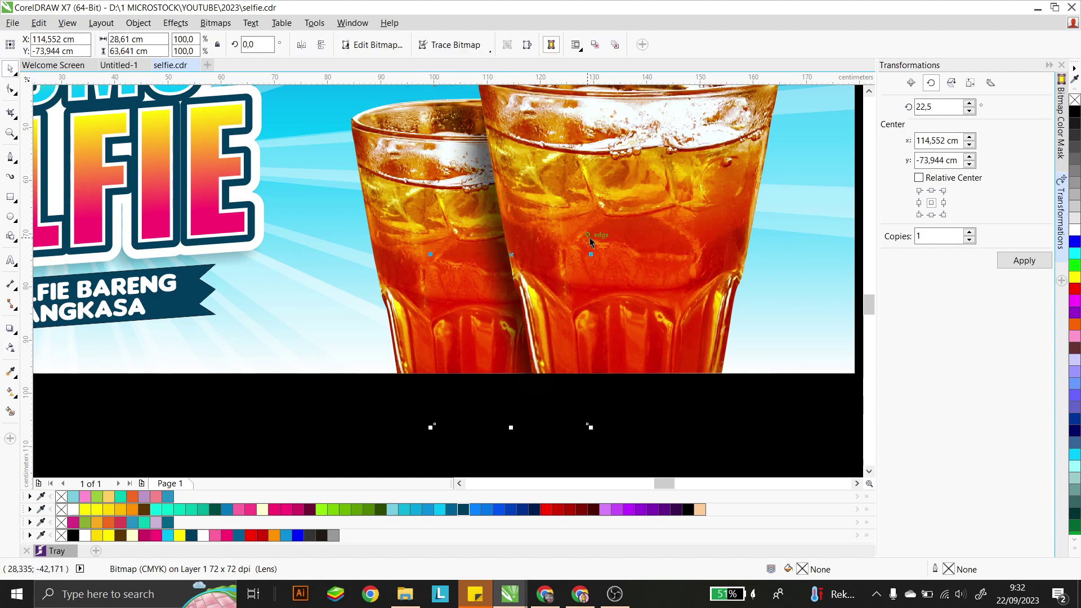
scroll(589, 242, down, 4)
click(710, 234)
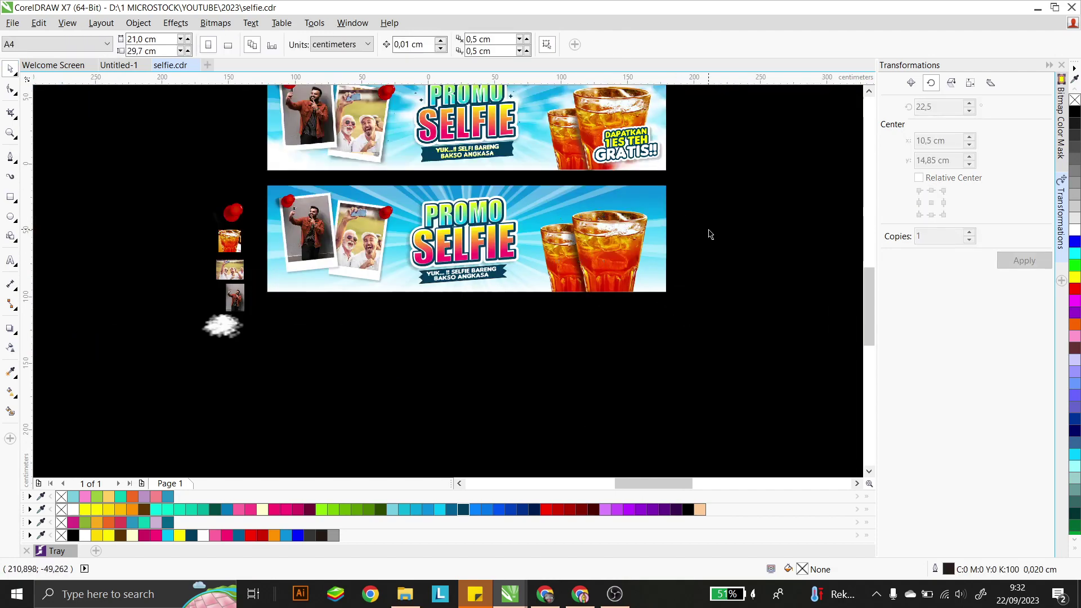
scroll(580, 263, up, 2)
click(565, 277)
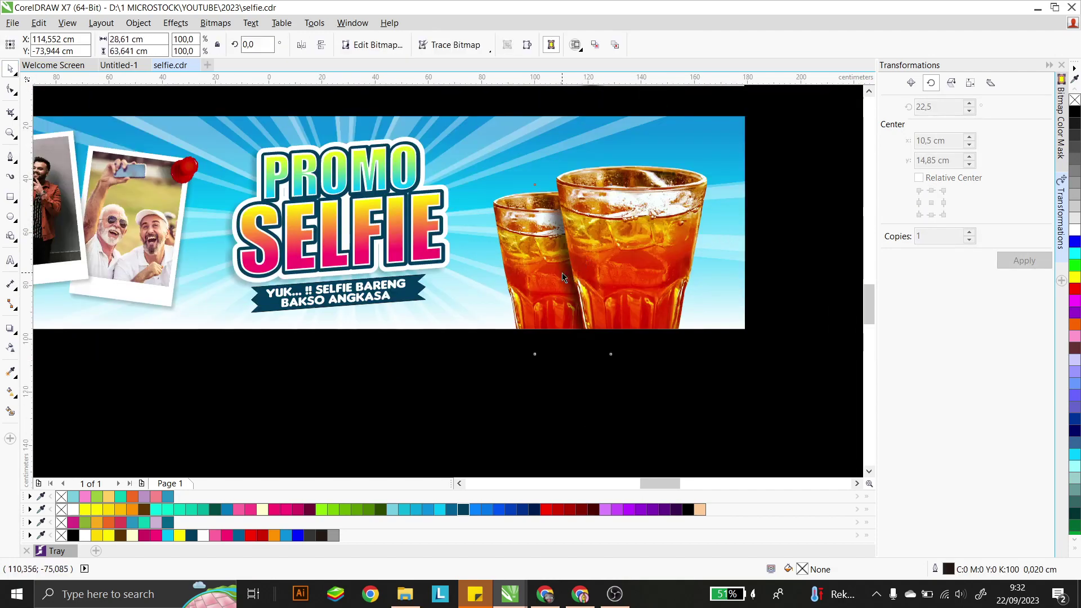
click(10, 348)
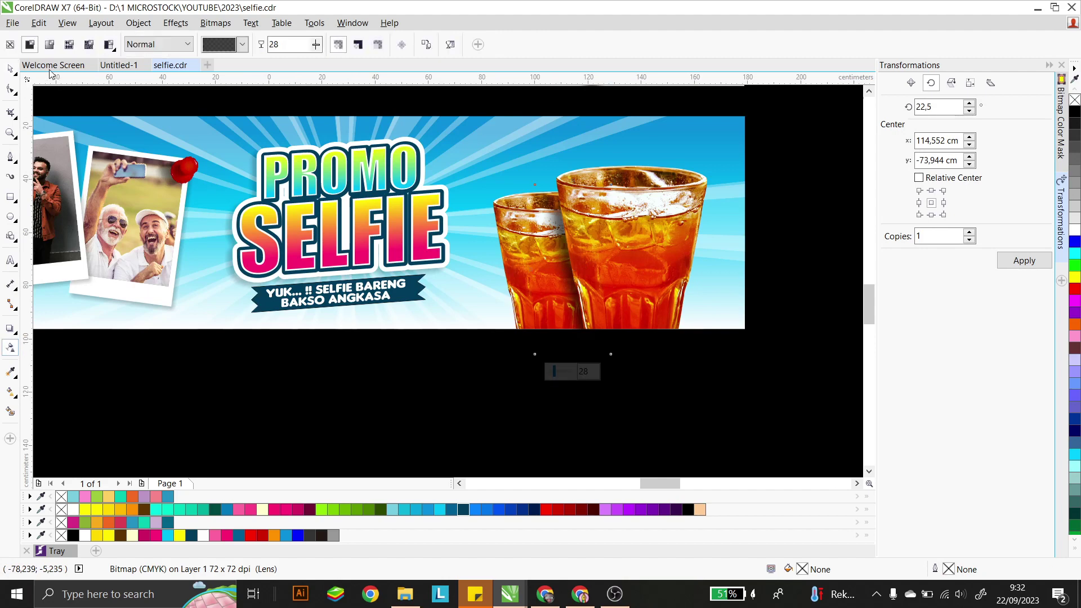
click(284, 47)
key(Down)
key(Down)
key(Down)
key(Down)
key(Down)
key(Down)
key(Down)
key(Down)
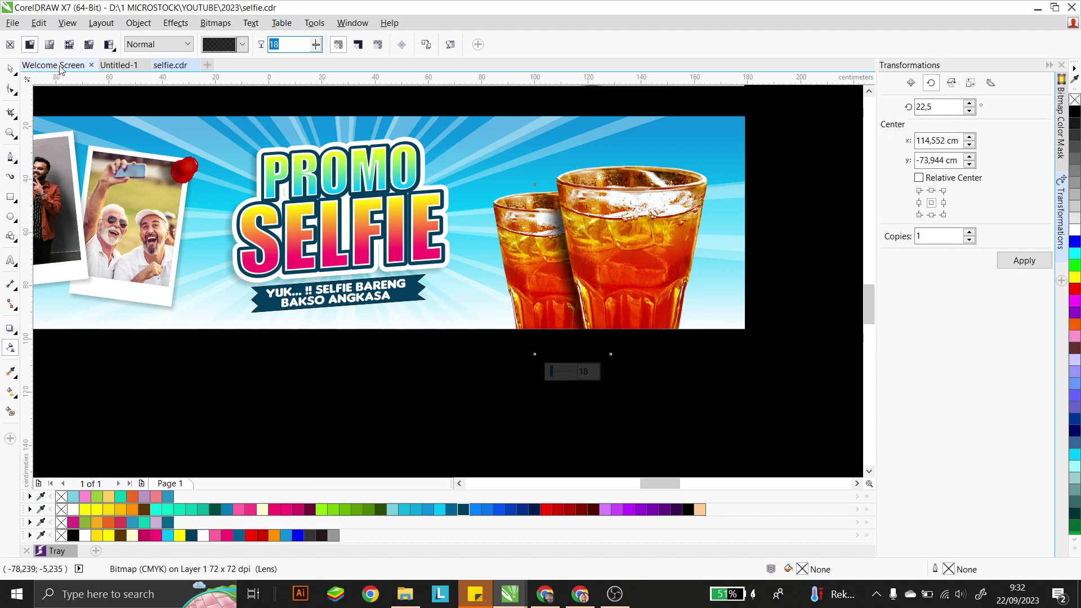
key(Down)
key(Down)
key(Down)
key(Down)
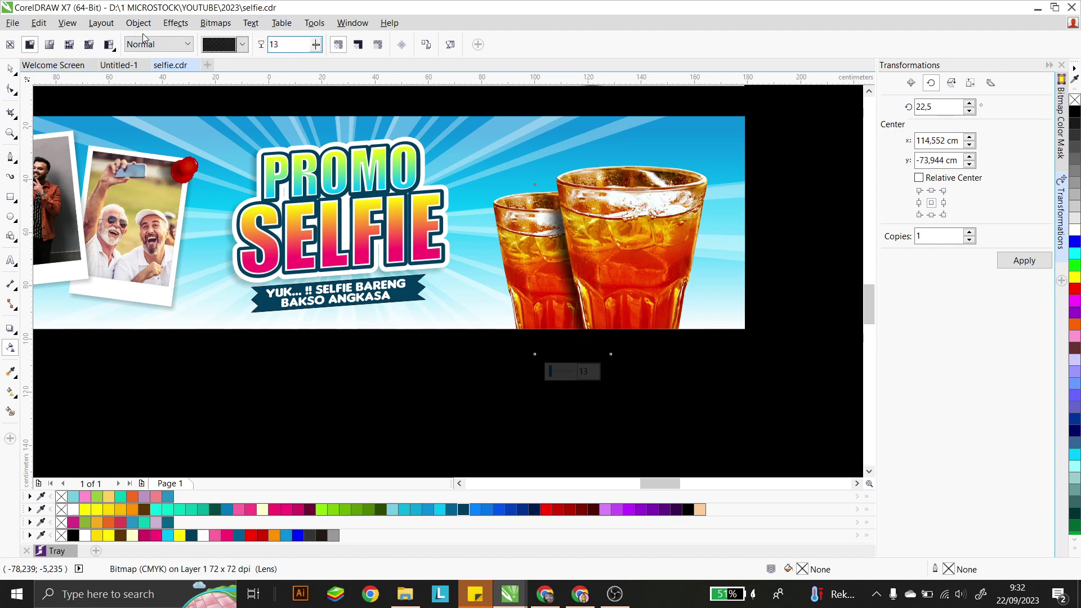
- Try shifting the blurred shadow about 7.6 cm to the left over the back glass and undo the move
click(10, 68)
click(606, 430)
click(575, 285)
drag(576, 286, 554, 286)
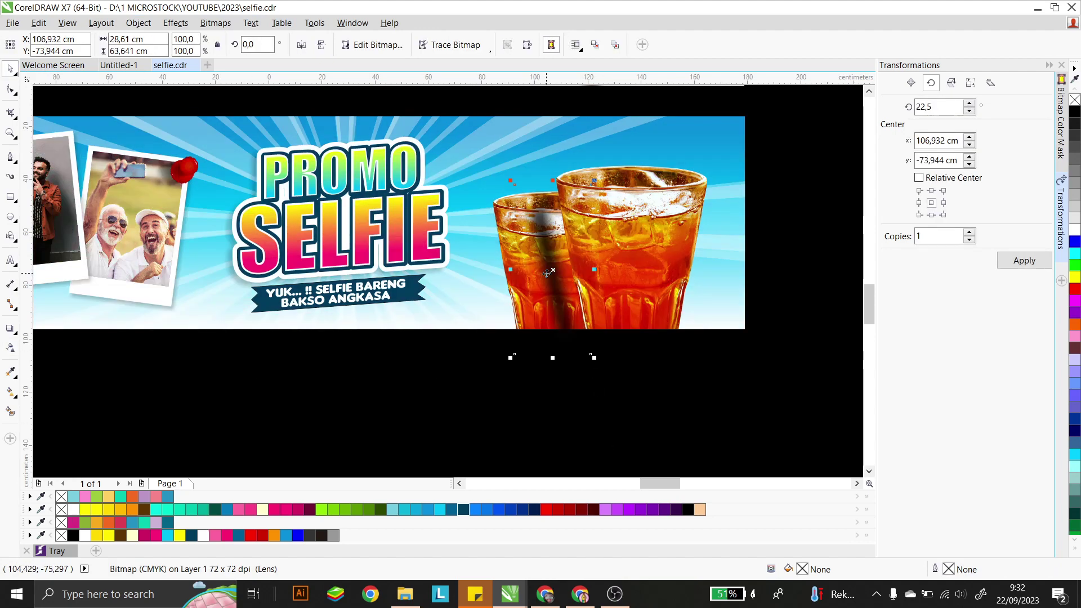
key(ctrl+z)
- Set the uniform transparency of the blurred shadow between the glasses to 44
click(10, 347)
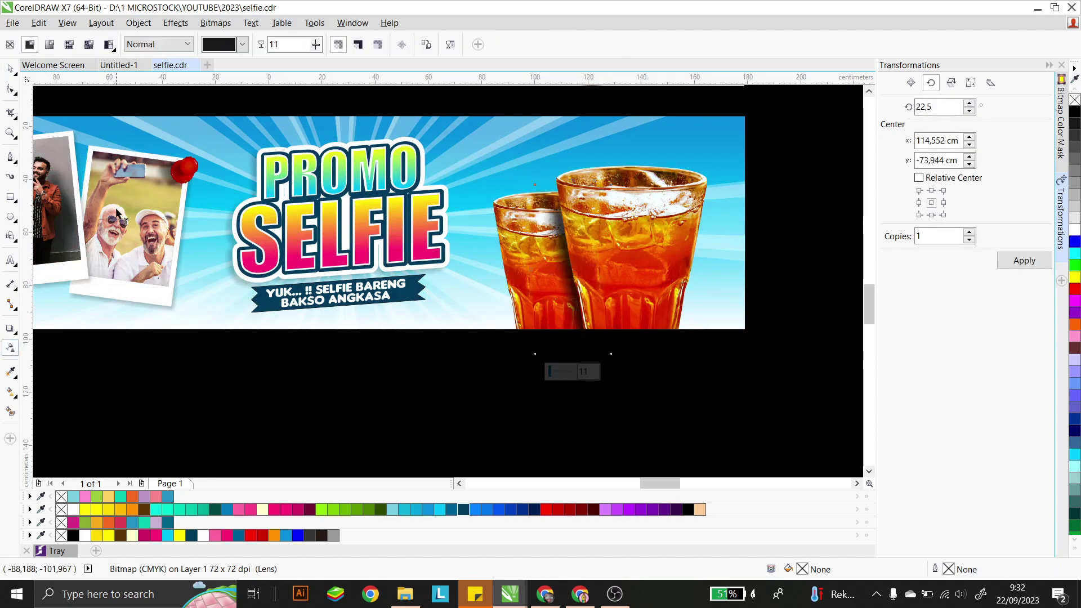
text(12)
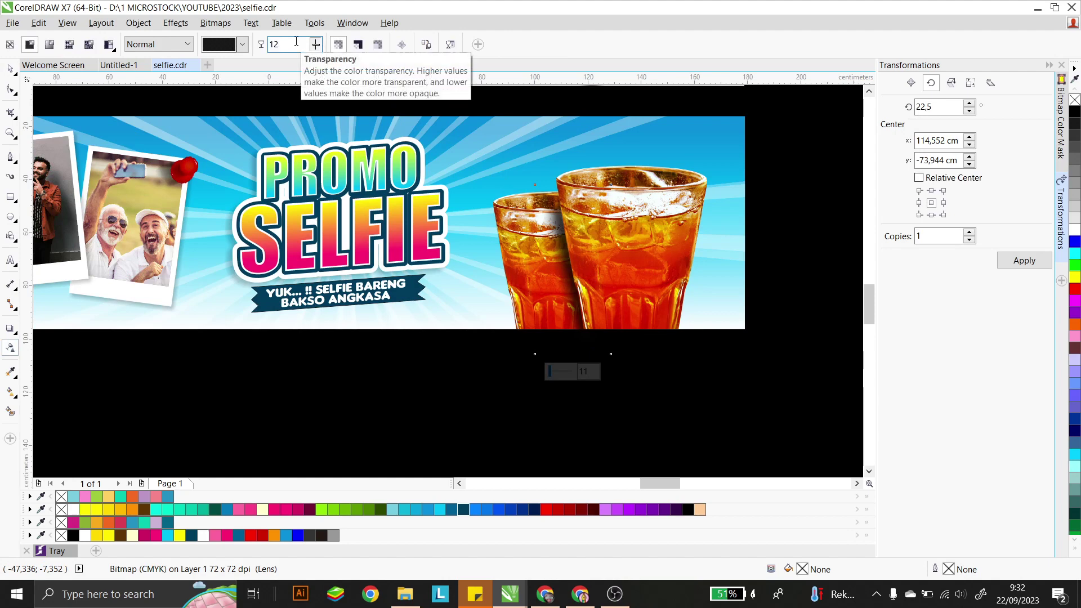
scroll(296, 41, up, 11)
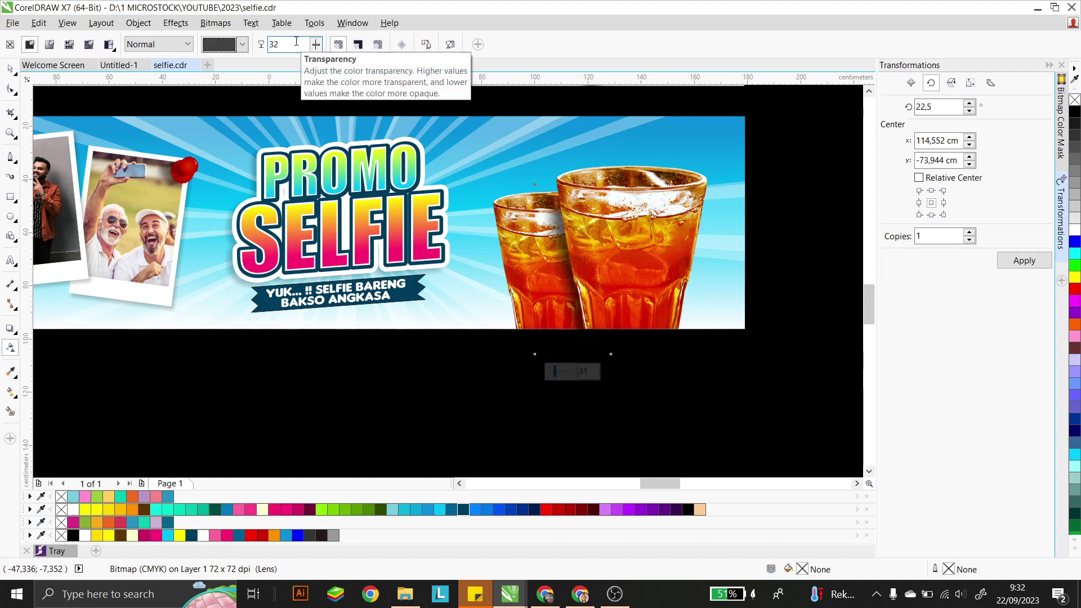
scroll(296, 41, up, 5)
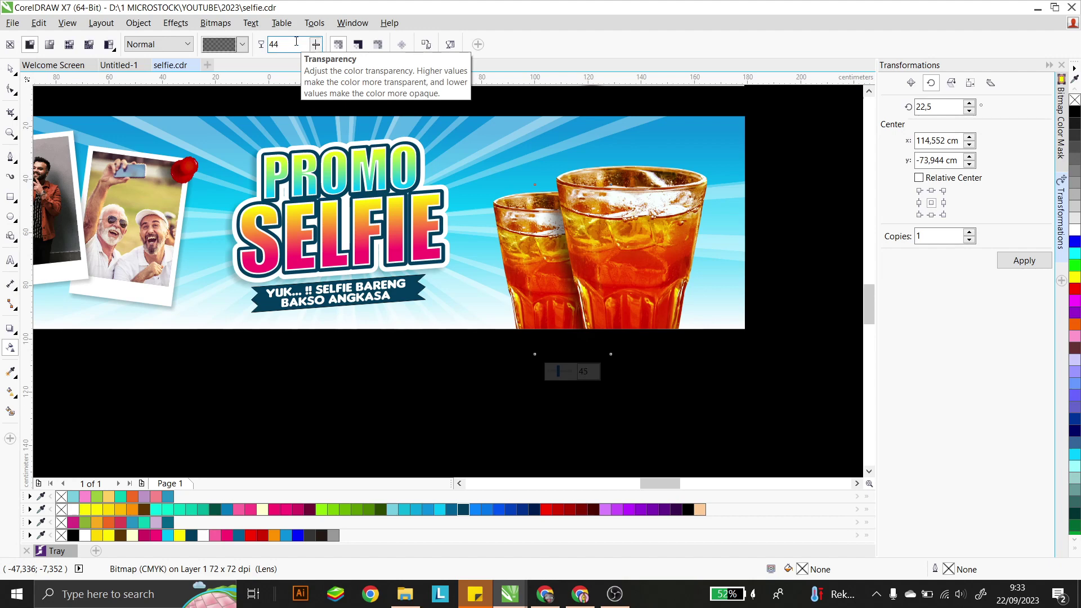
click(10, 68)
click(766, 359)
scroll(623, 353, down, 2)
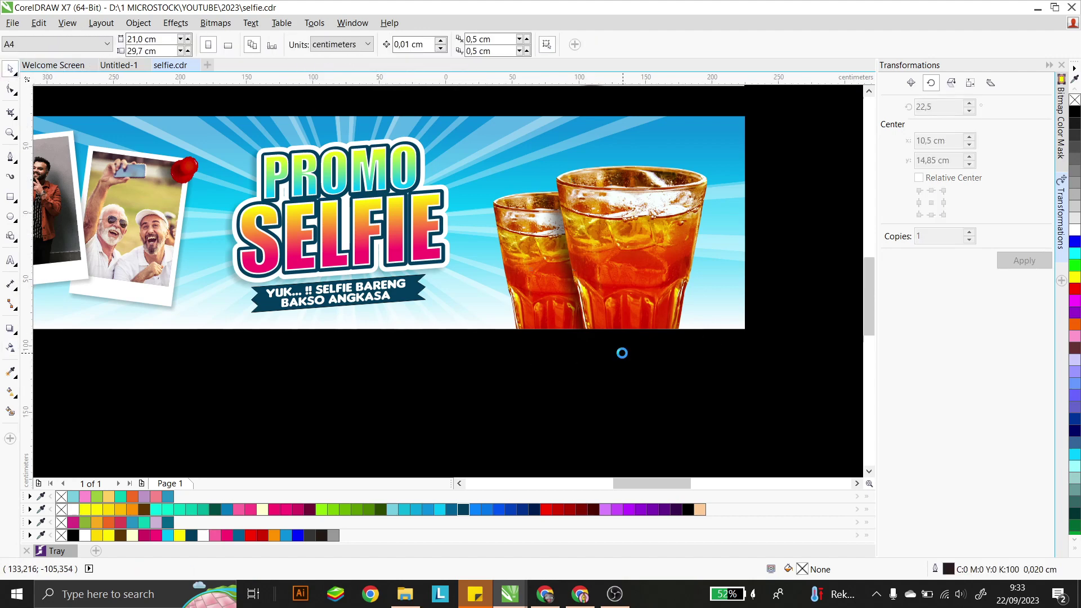
- Duplicate the ribbon tagline group into the empty area below the banner
drag(702, 445, 644, 329)
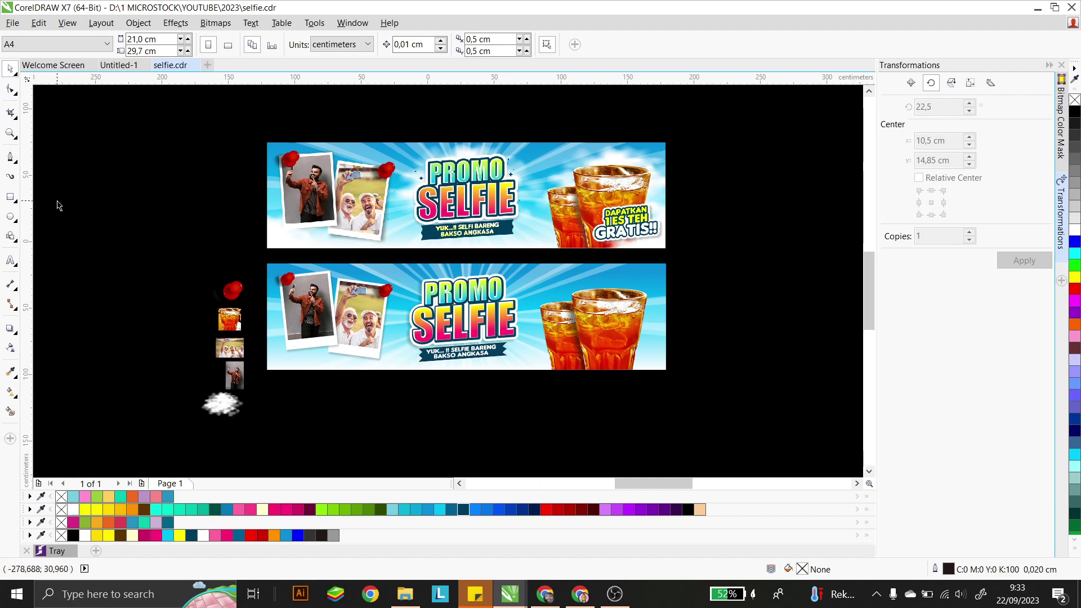
drag(465, 354, 529, 421)
key(Escape)
click(483, 398)
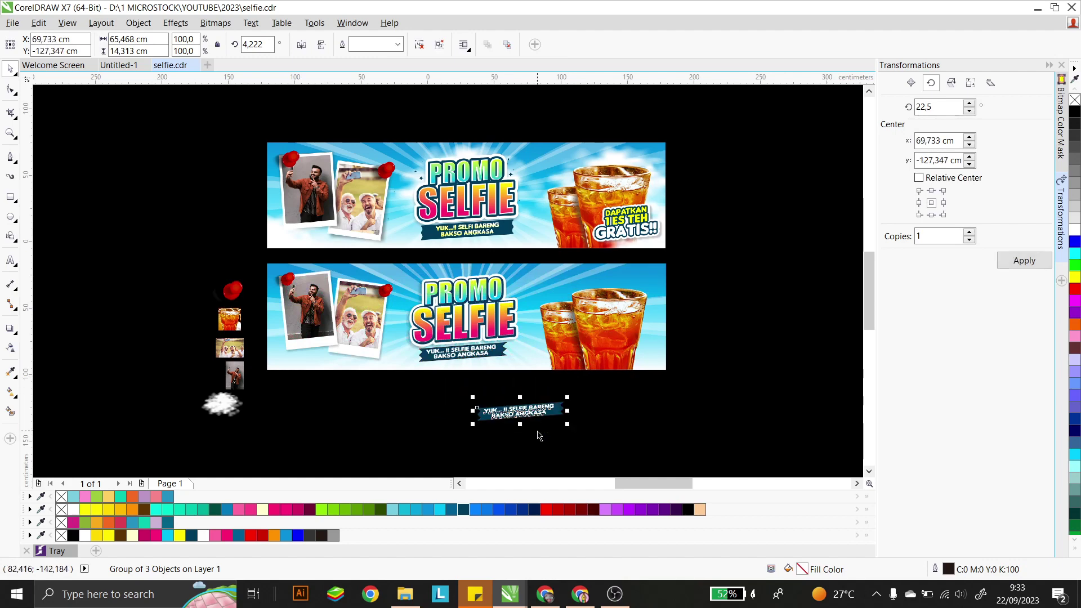
- Ungroup the ribbon copy, pull out its BAKSO ANGKASA text, and delete the copied ribbon and the other text line
scroll(539, 435, up, 2)
key(ctrl+u)
click(557, 410)
click(551, 398)
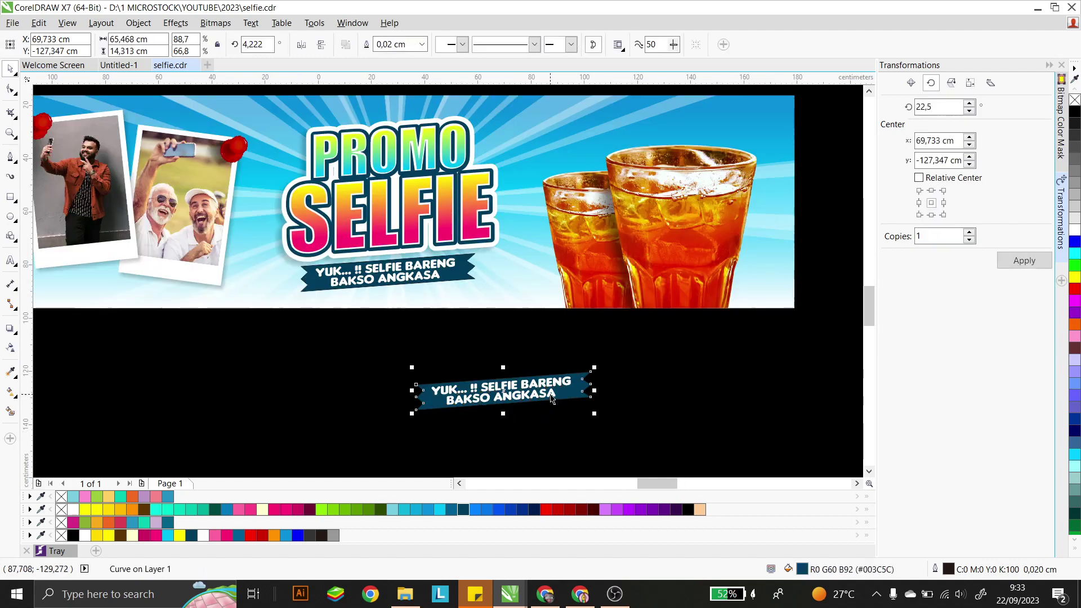
click(552, 398)
drag(552, 398, 712, 368)
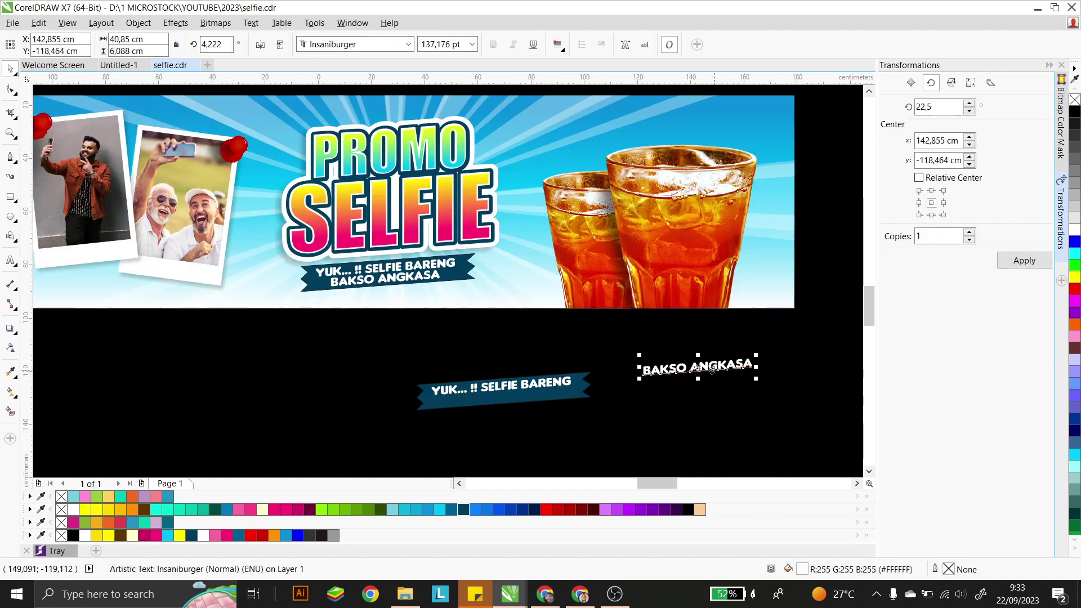
click(608, 422)
drag(608, 422, 374, 355)
key(Delete)
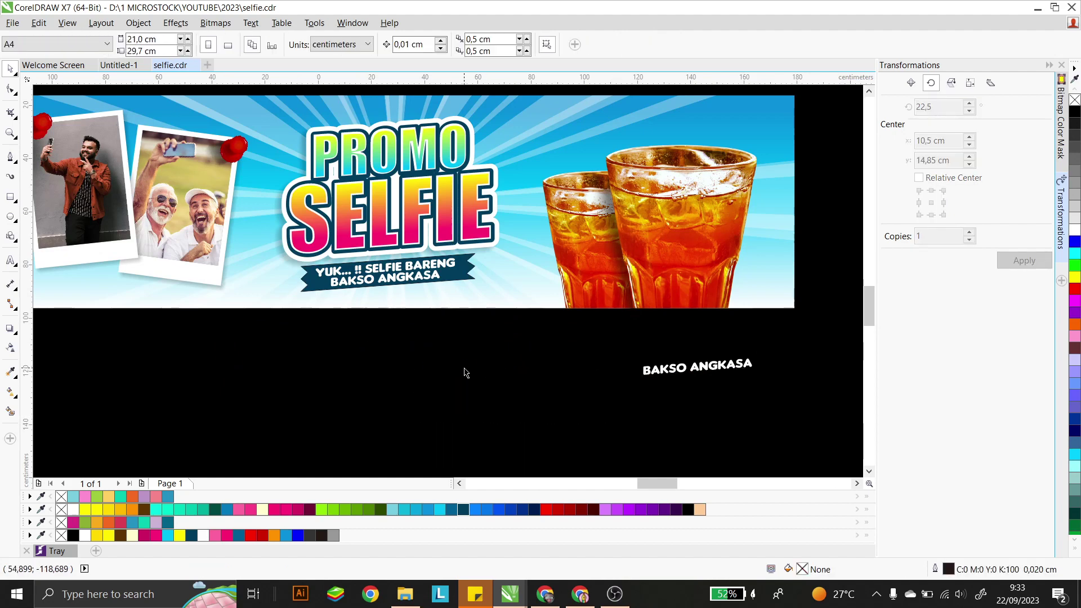
- Move the loose BAKSO ANGKASA text into the empty area to the right of the banner
click(741, 366)
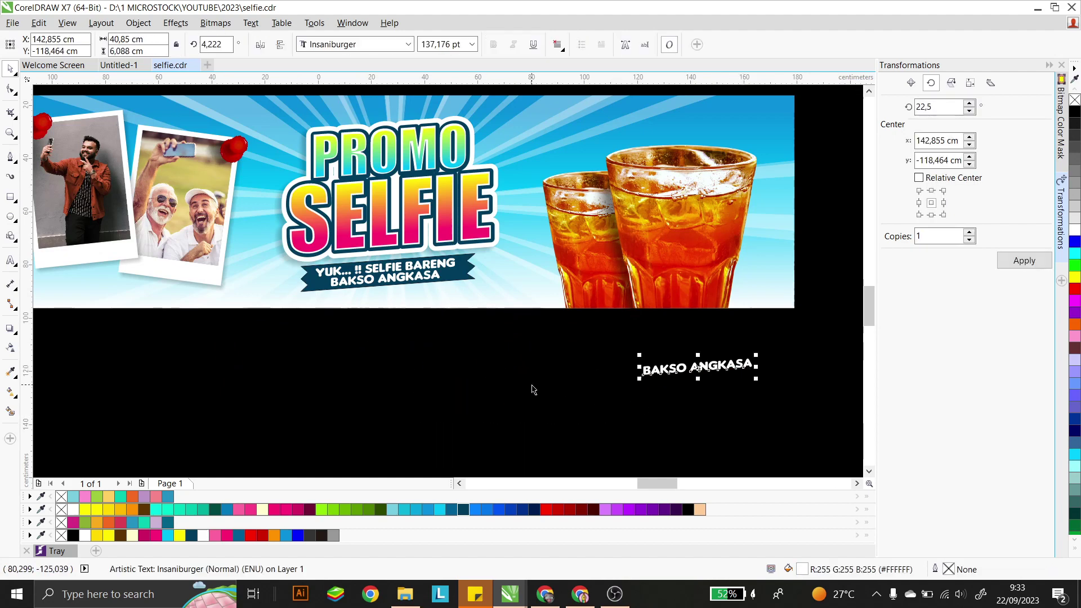
scroll(619, 377, down, 1)
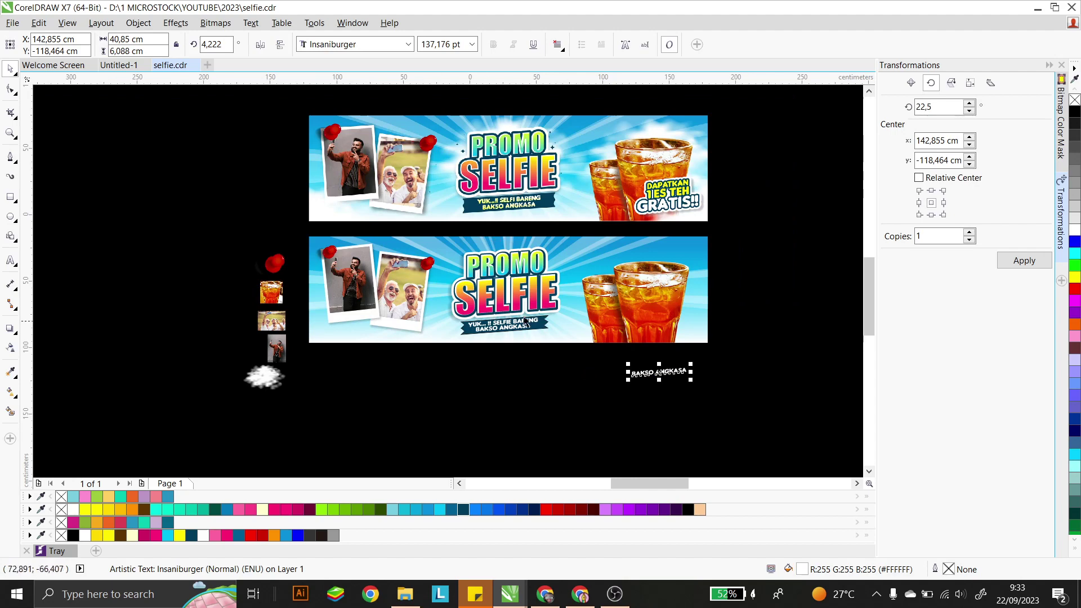
drag(662, 372, 782, 286)
scroll(783, 286, up, 1)
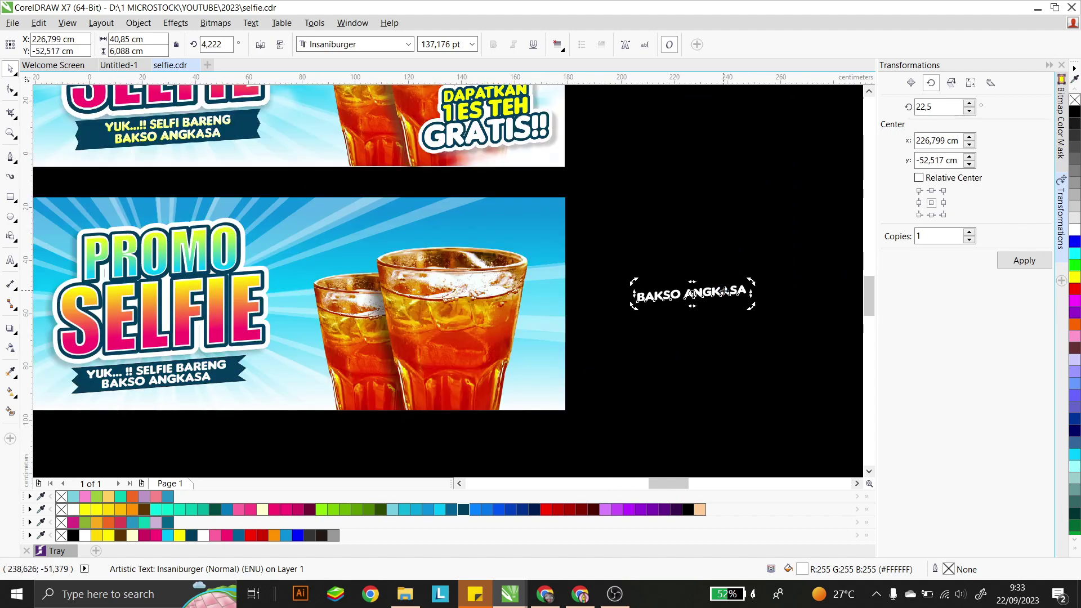
- Replace the loose text with DAPATKAN, 1 ES TEH and GRATIS on three separate lines
double_click(743, 289)
key(ctrl+a)
text(DA)
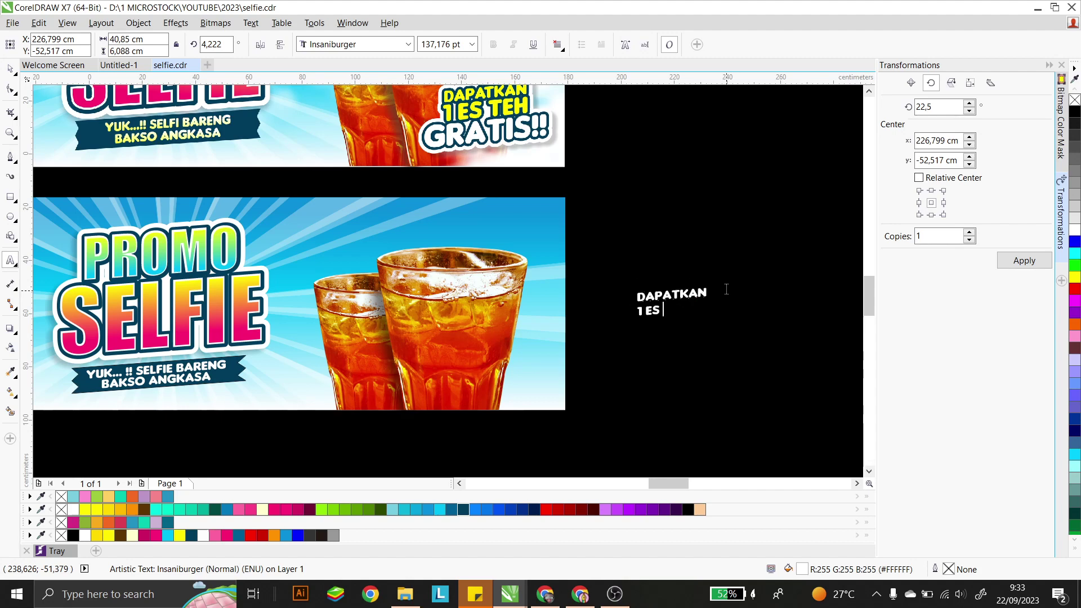
text(PATKAN 1 ES TEH GRATIS)
key(Escape)
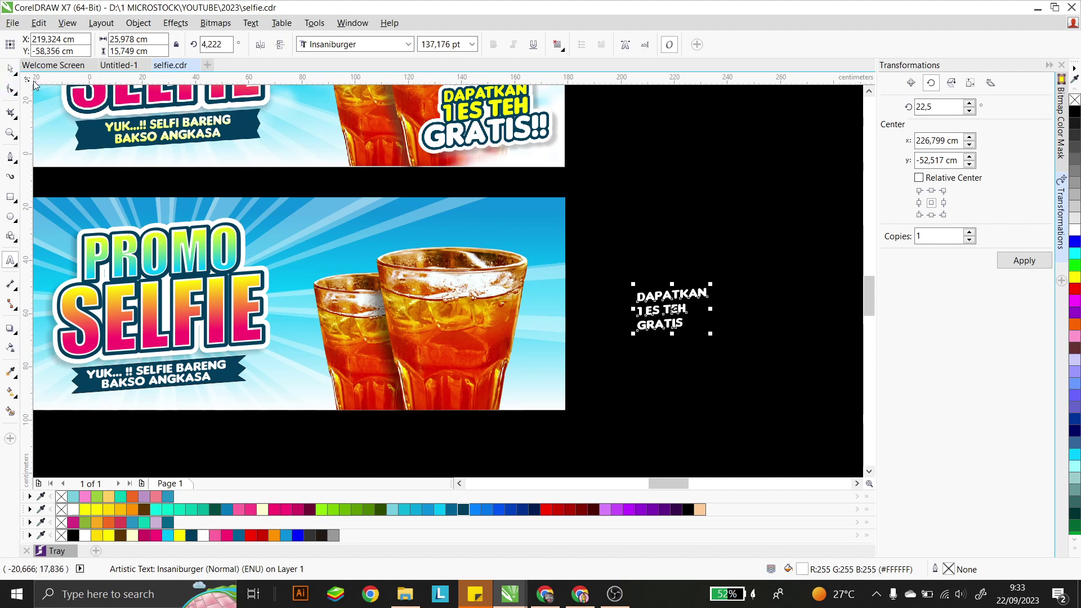
- Split the three-line text into separate line objects and centre them horizontally on each other
key(space)
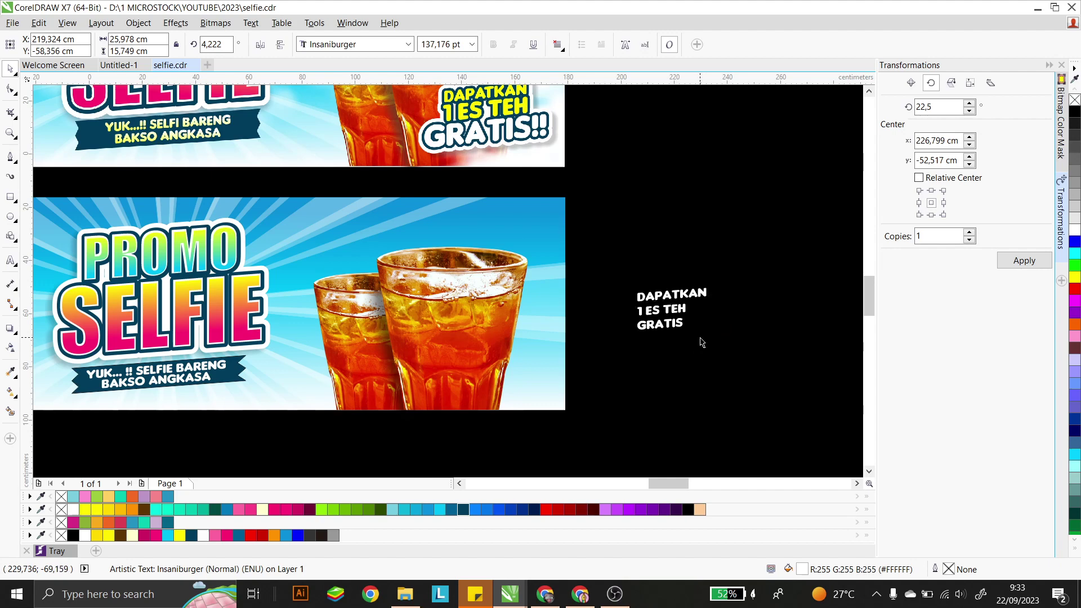
drag(739, 357, 591, 254)
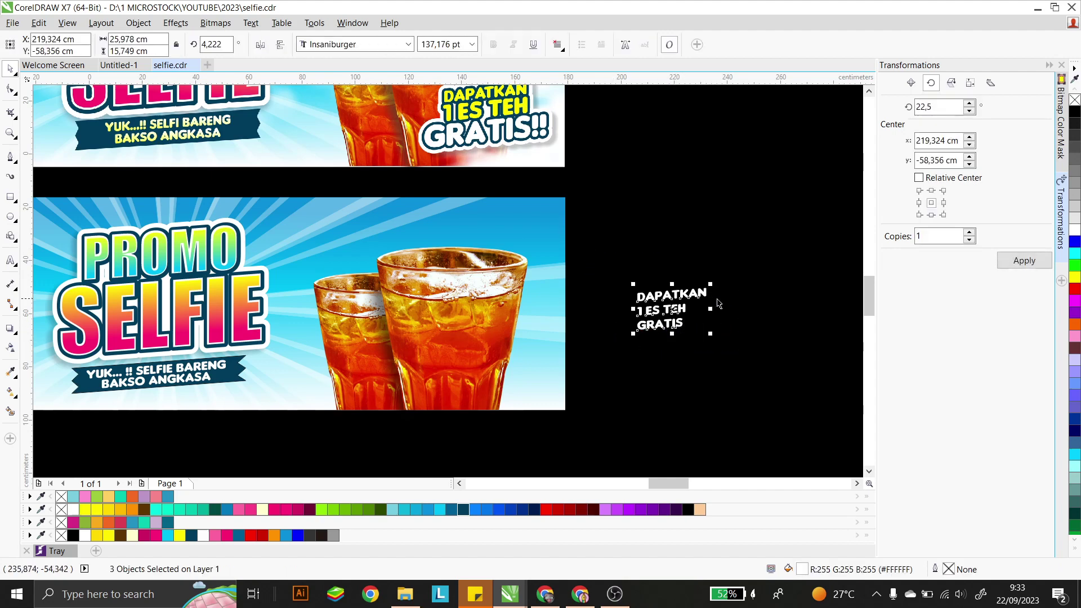
key(c)
drag(760, 397, 604, 248)
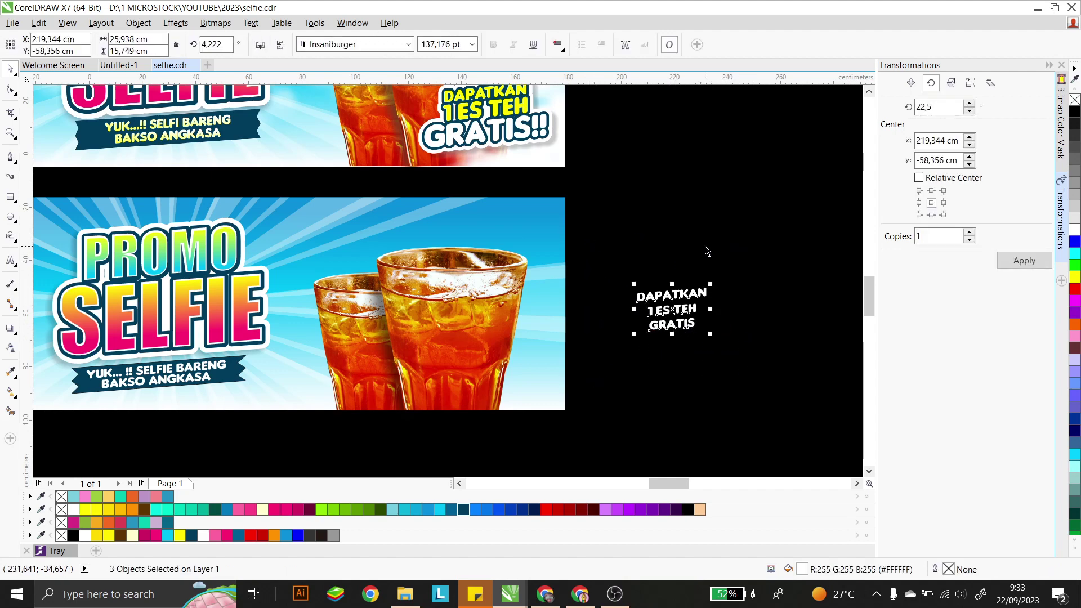
click(713, 243)
- Bring DAPATKAN close above 1 ES TEH and enlarge GRATIS from its centre to about 32 cm wide
scroll(689, 307, up, 4)
click(682, 274)
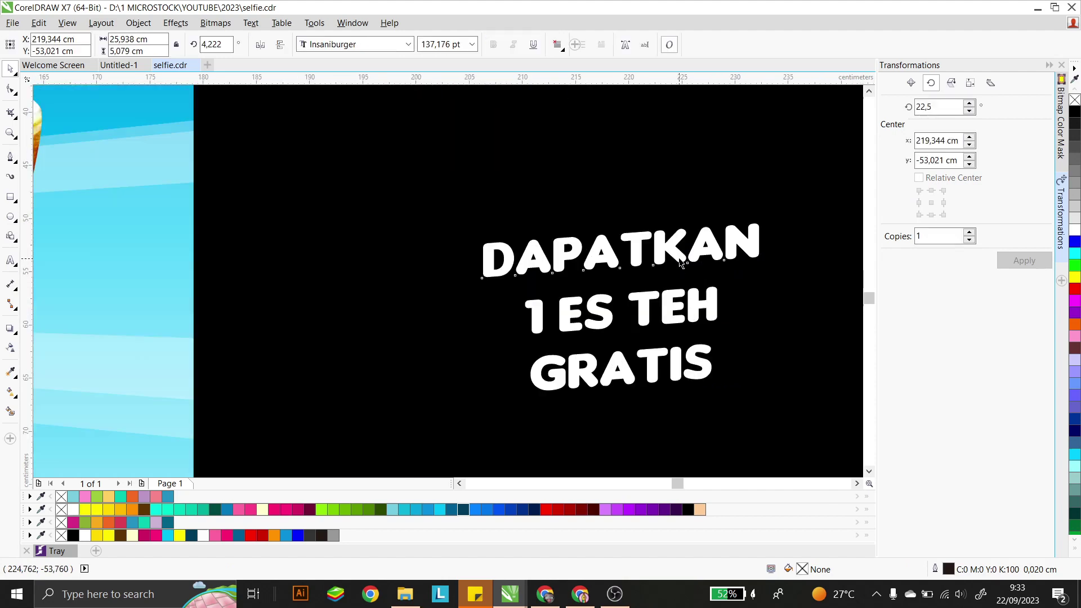
scroll(663, 289, down, 2)
click(748, 366)
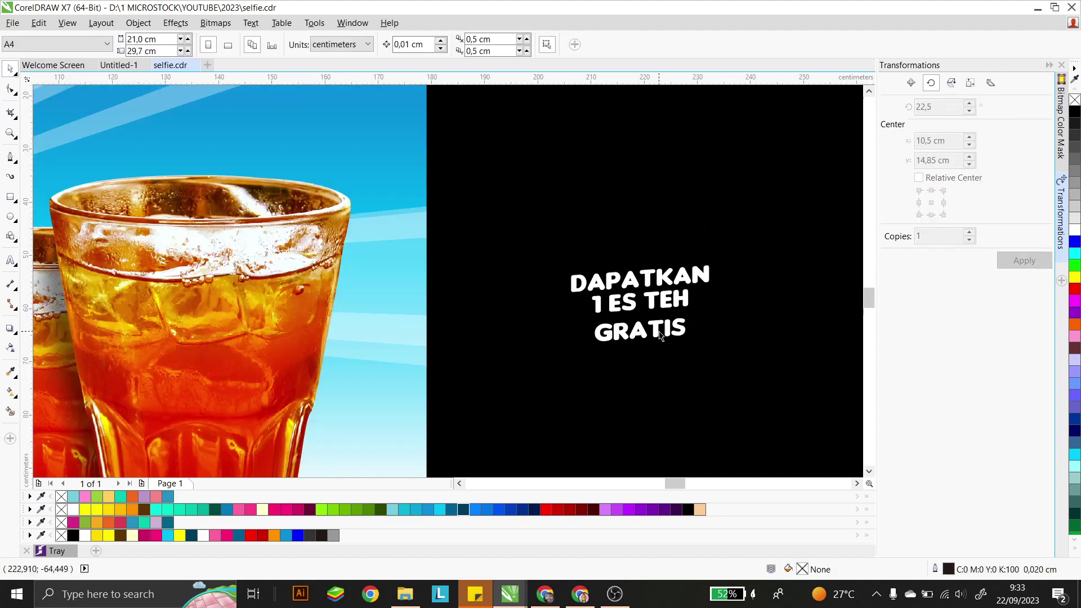
click(685, 318)
drag(690, 314, 732, 291)
click(744, 278)
- Fill the DAPATKAN and 1 ES TEH lines with yellow
scroll(744, 278, down, 2)
drag(754, 229, 631, 349)
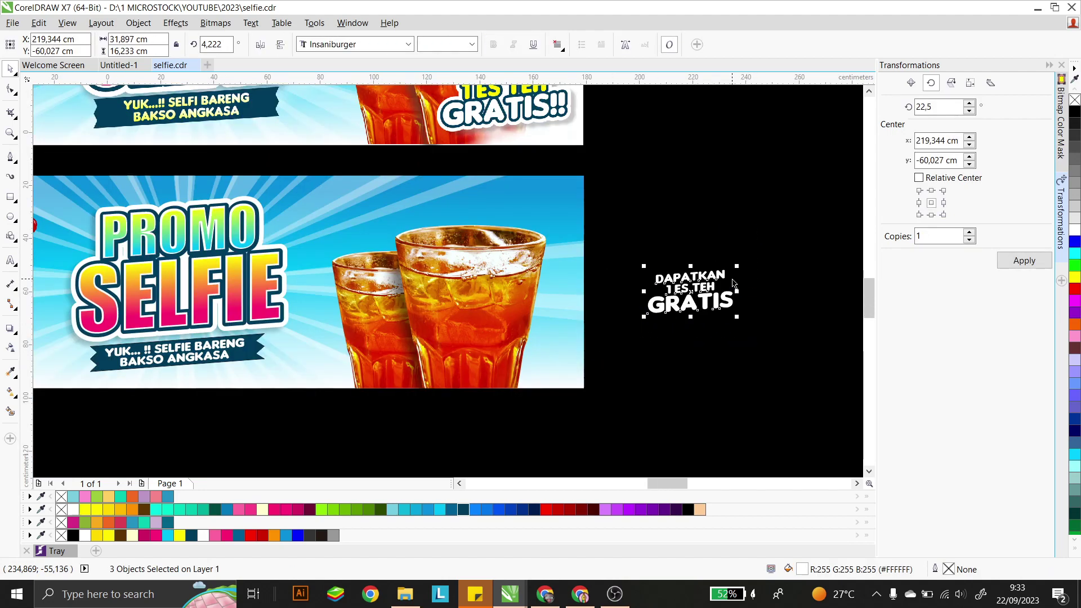
click(747, 304)
drag(747, 303, 641, 259)
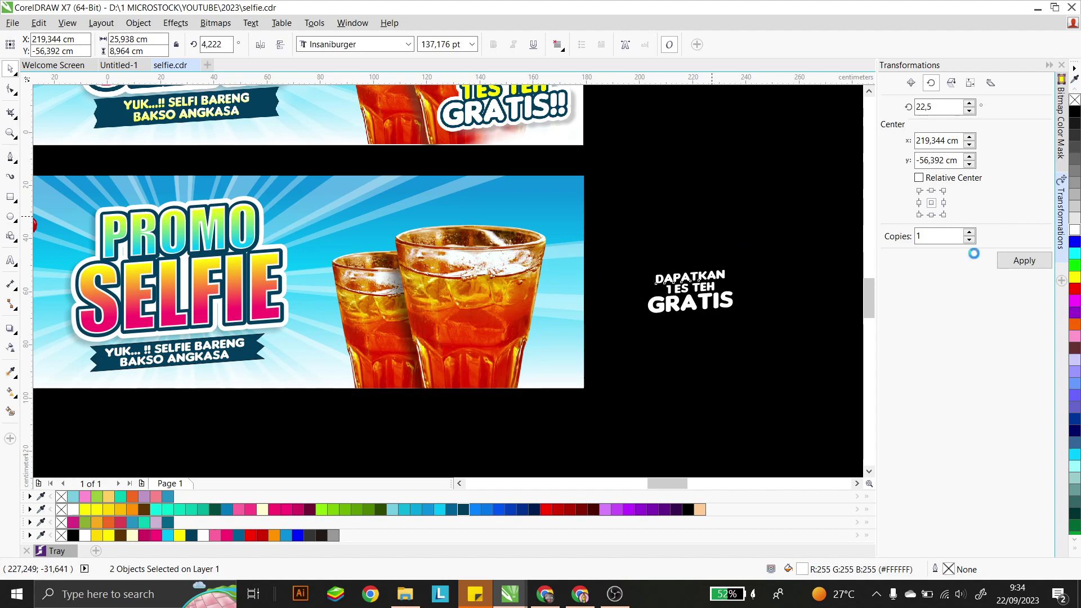
click(765, 309)
drag(613, 218, 738, 297)
- Give all three text lines a dark blue (#003C5C) outline 1.0 cm wide with rounded corners, placed behind the fill
click(760, 308)
drag(757, 336, 585, 212)
right_click(458, 510)
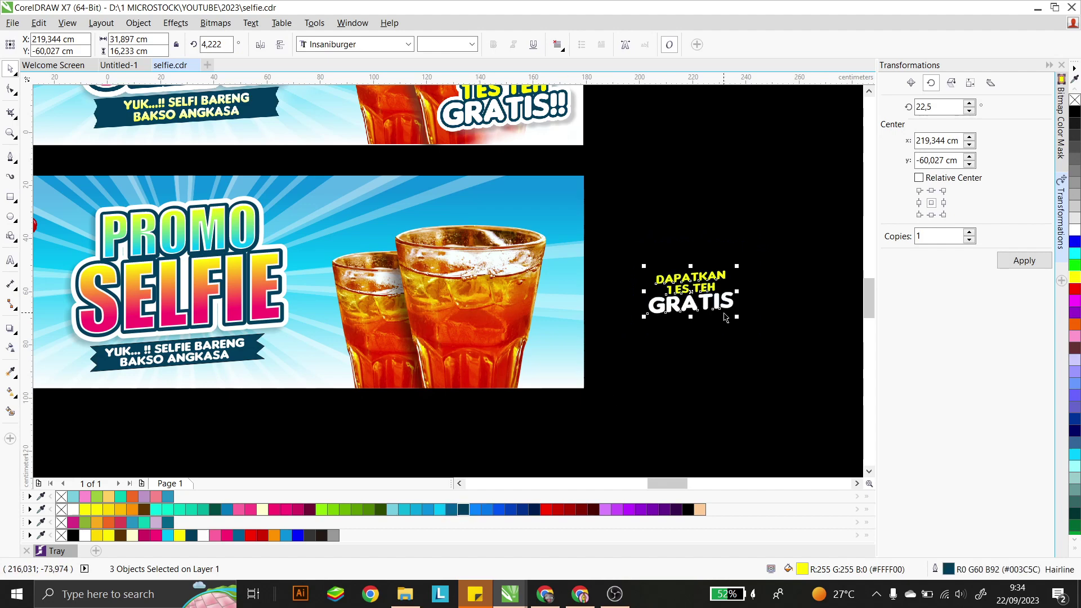
key(F12)
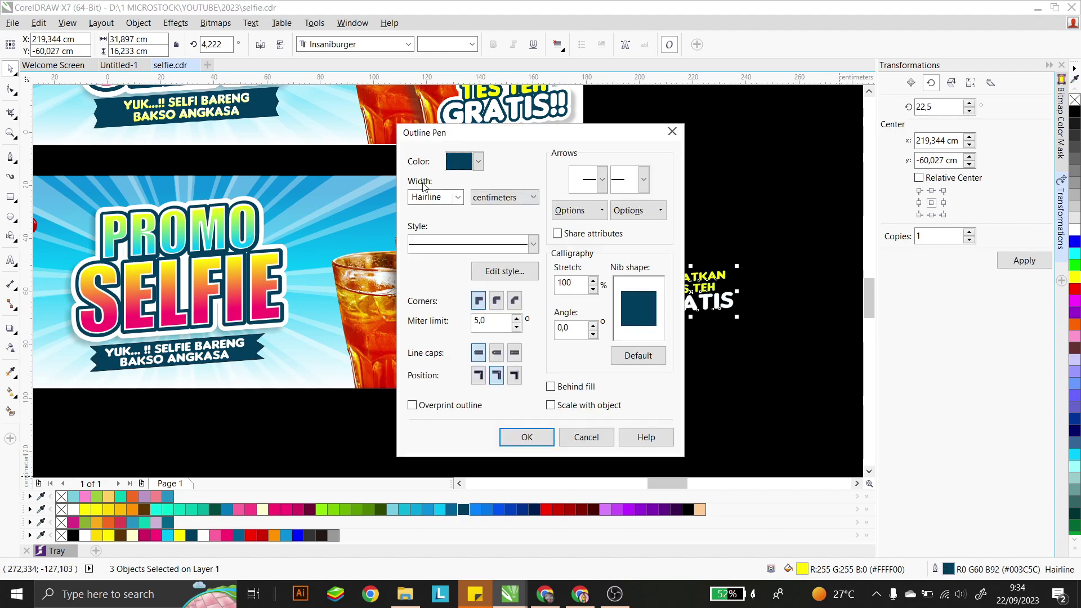
click(458, 198)
click(461, 369)
click(496, 300)
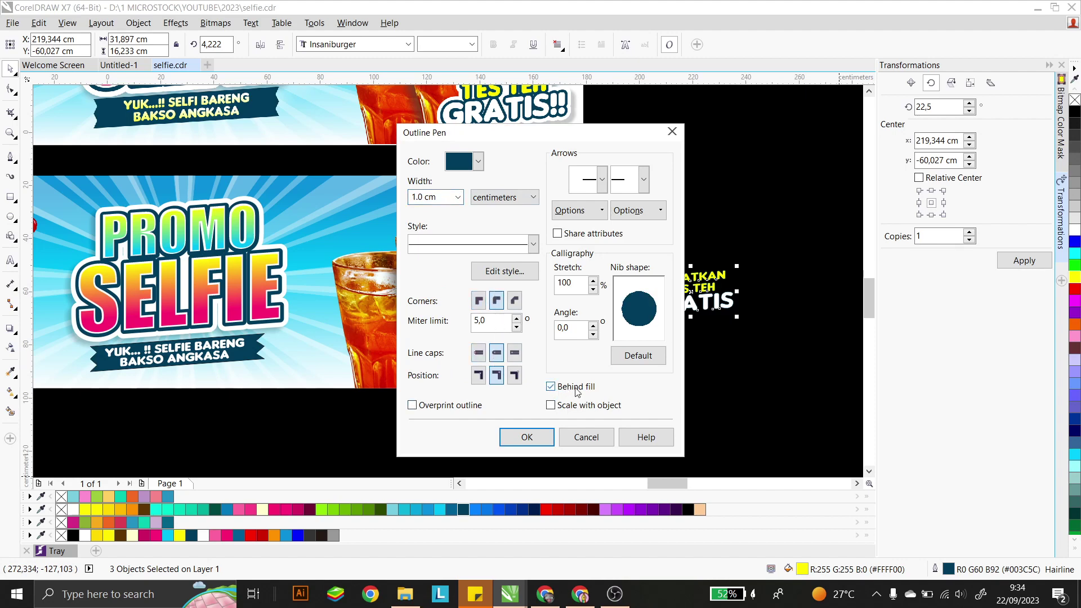
click(526, 437)
- Place the three text lines over the lower part of the front glass and enlarge them to about 38.9 cm wide
scroll(700, 316, up, 2)
drag(699, 296, 331, 397)
scroll(510, 336, down, 2)
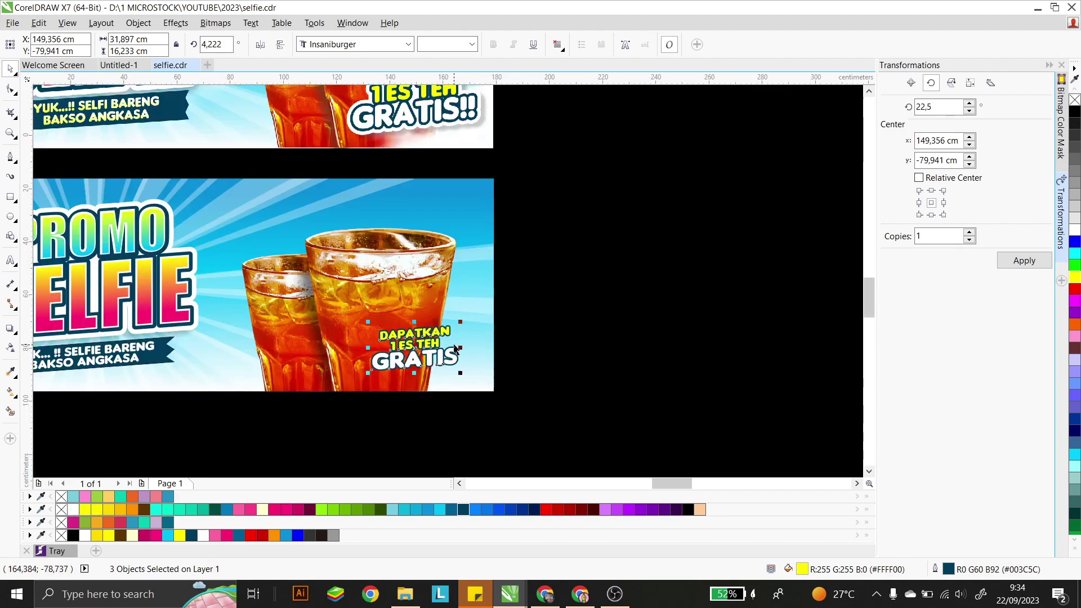
mouse_move(460, 322)
mouse_down()
mouse_move(470, 314)
mouse_move(445, 314)
mouse_up()
- Set the outline width of the DAPATKAN, 1 ES TEH and GRATIS lines to 1.4 cm
scroll(441, 329, up, 2)
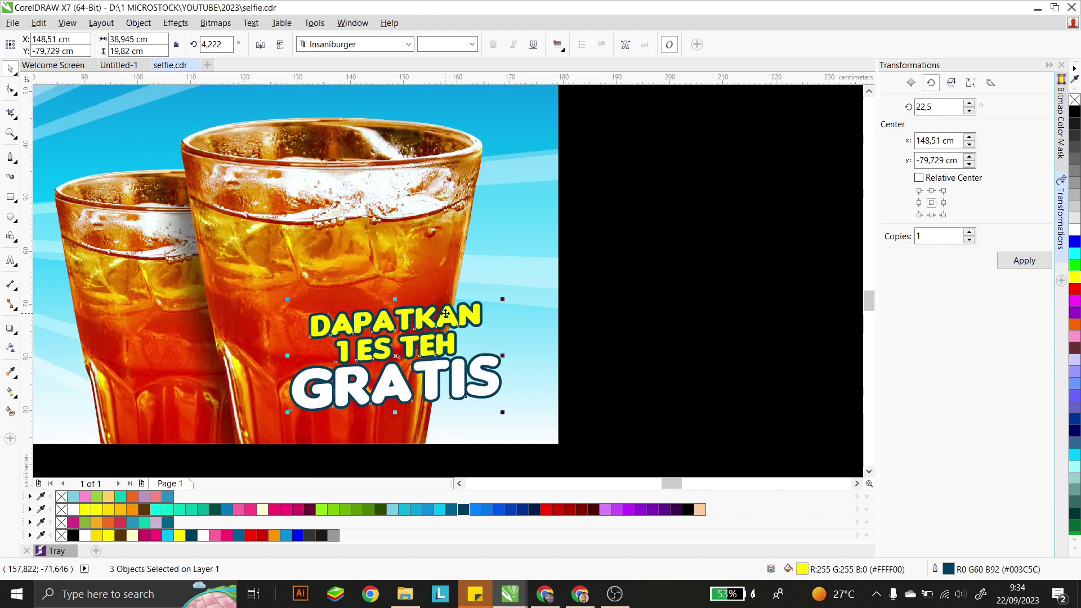
double_click(951, 569)
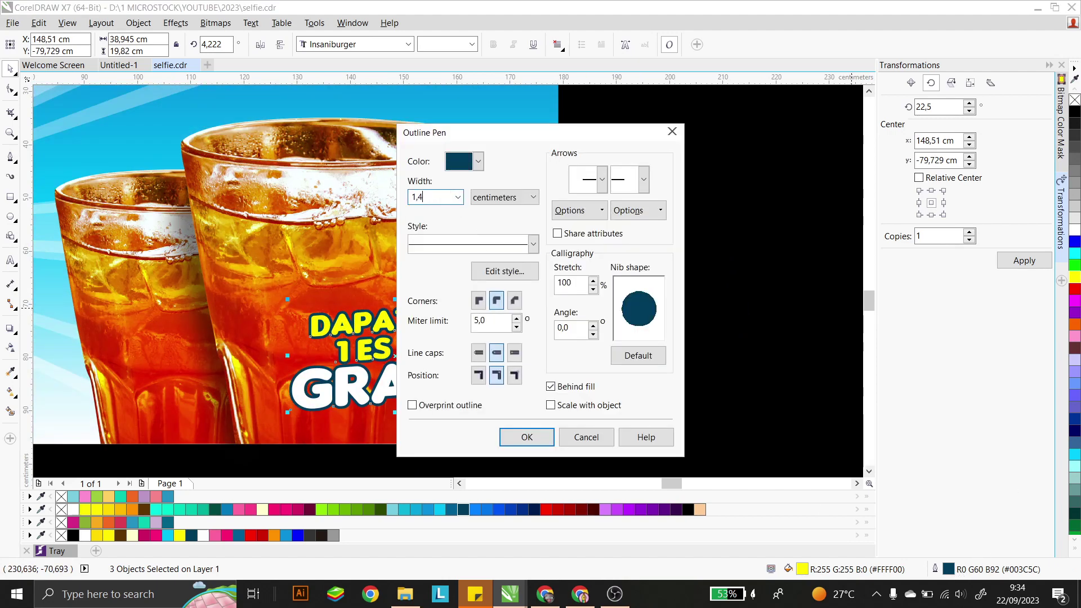
click(527, 437)
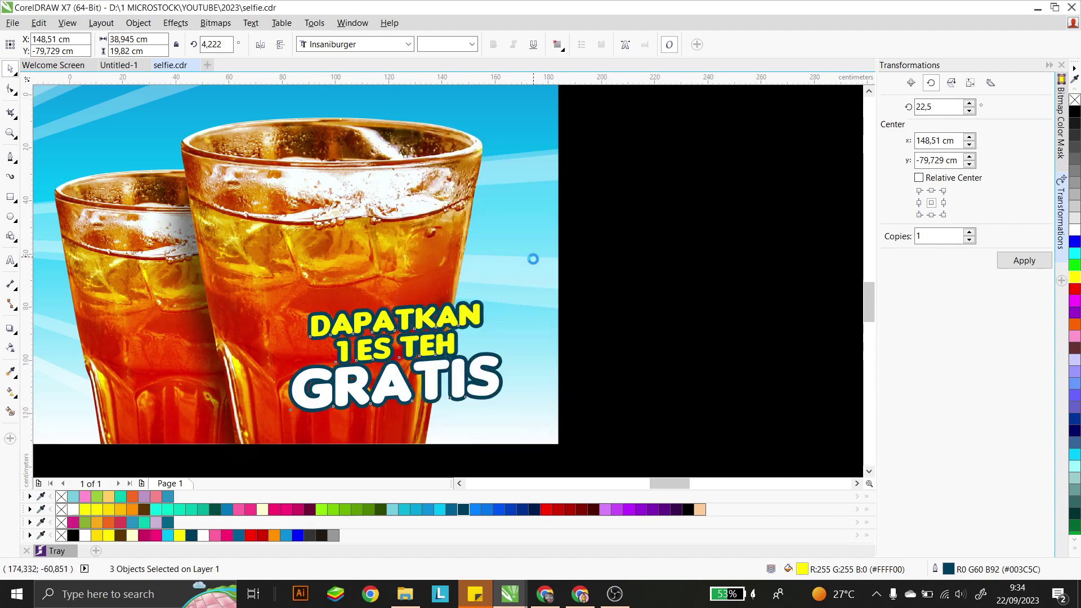
- Group the three callout lines and place a duplicate of the group about 30.6 cm to its right
scroll(530, 256, down, 2)
key(ctrl+g)
drag(481, 299, 549, 307)
right_click(622, 284)
click(505, 319)
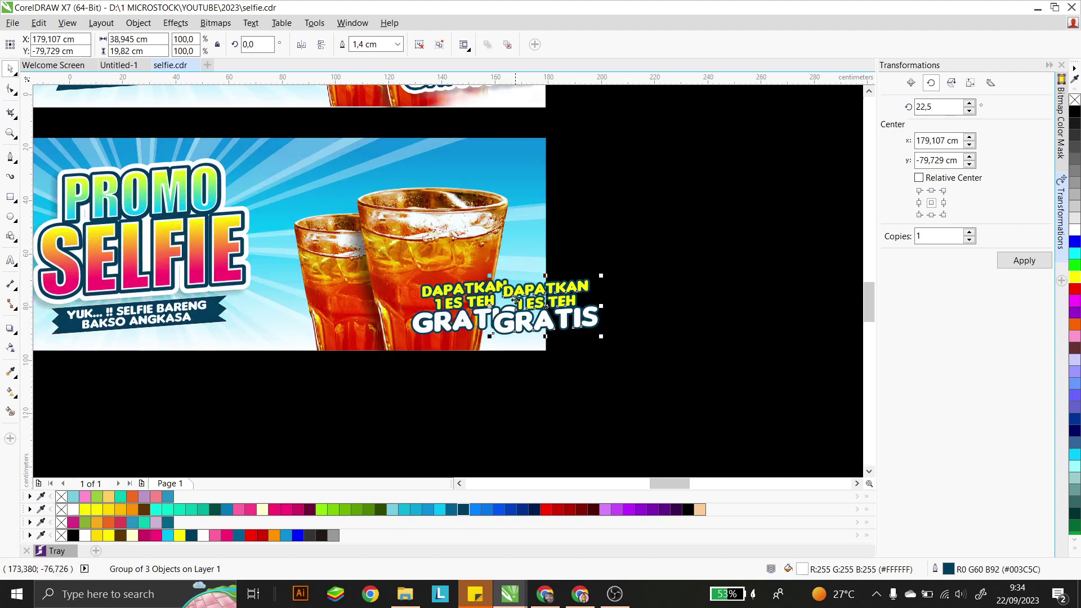
- Give the original callout group on the glass a white outline 3.2 cm wide
scroll(515, 298, up, 2)
click(465, 281)
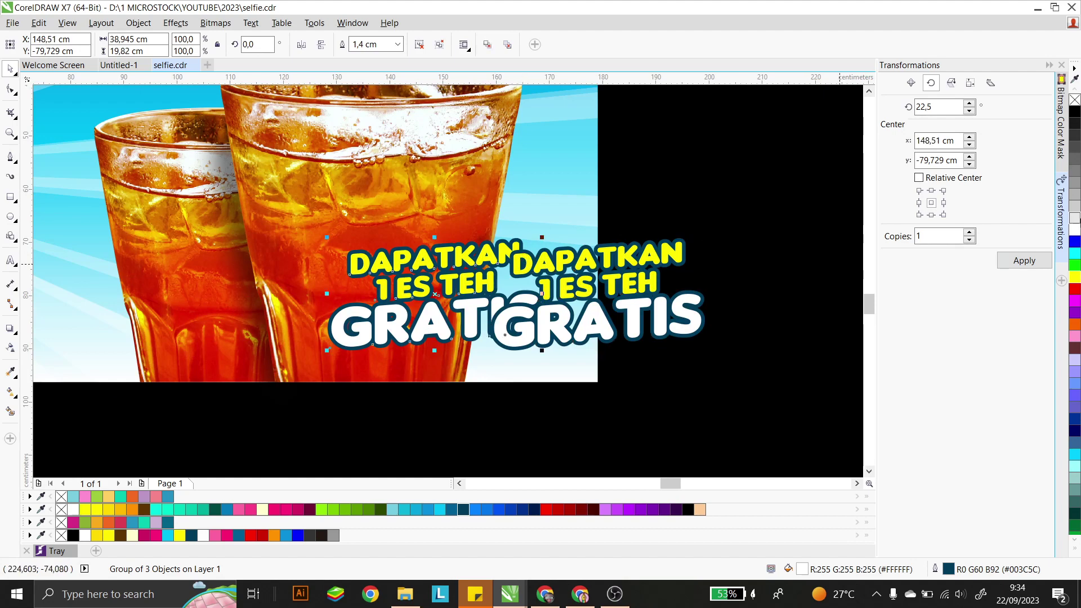
right_click(1074, 228)
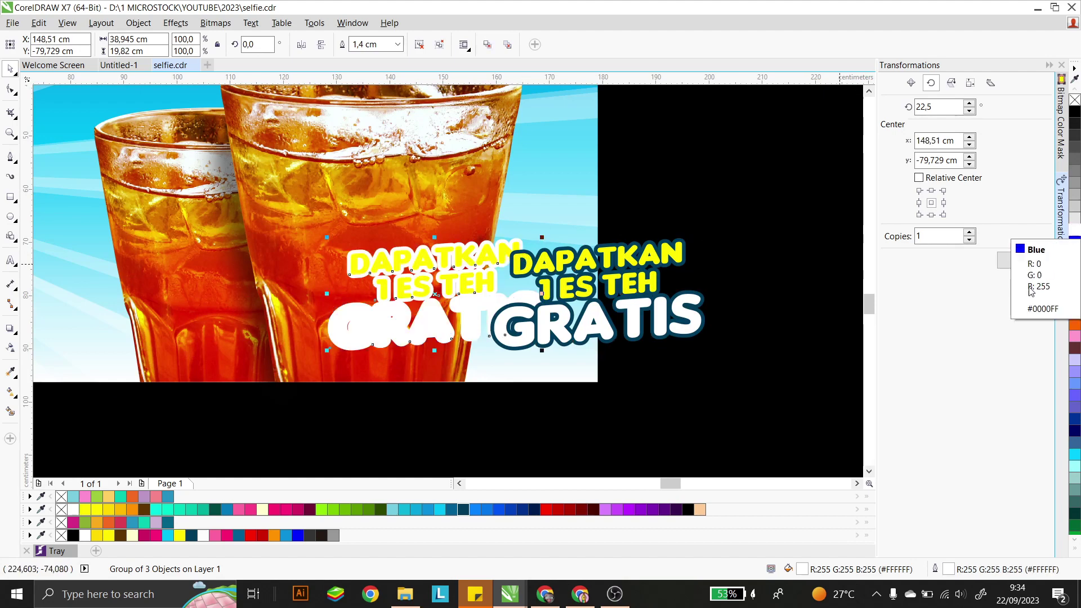
double_click(944, 567)
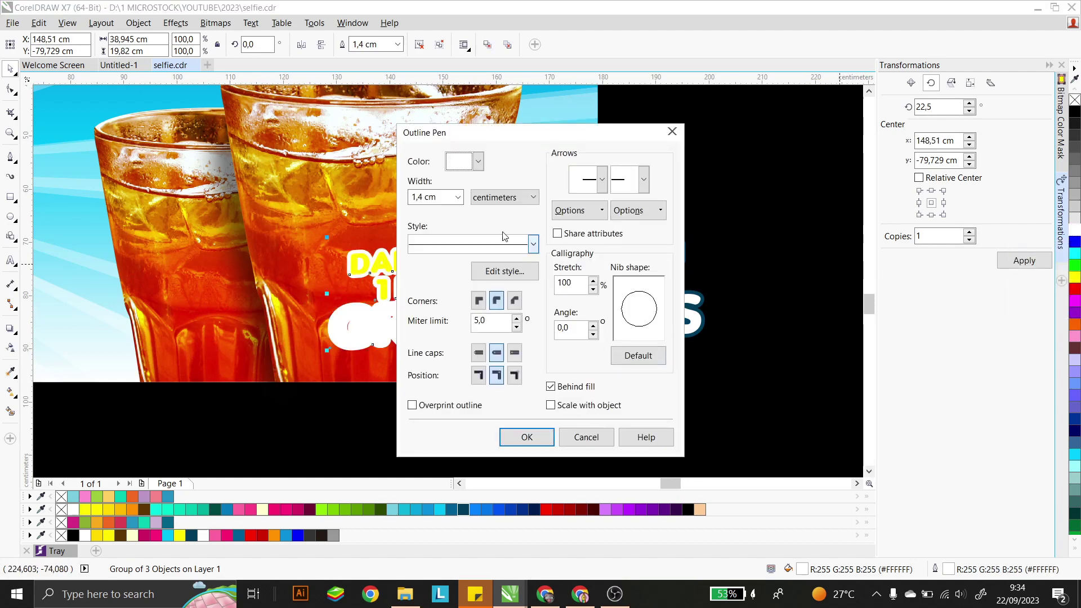
click(437, 198)
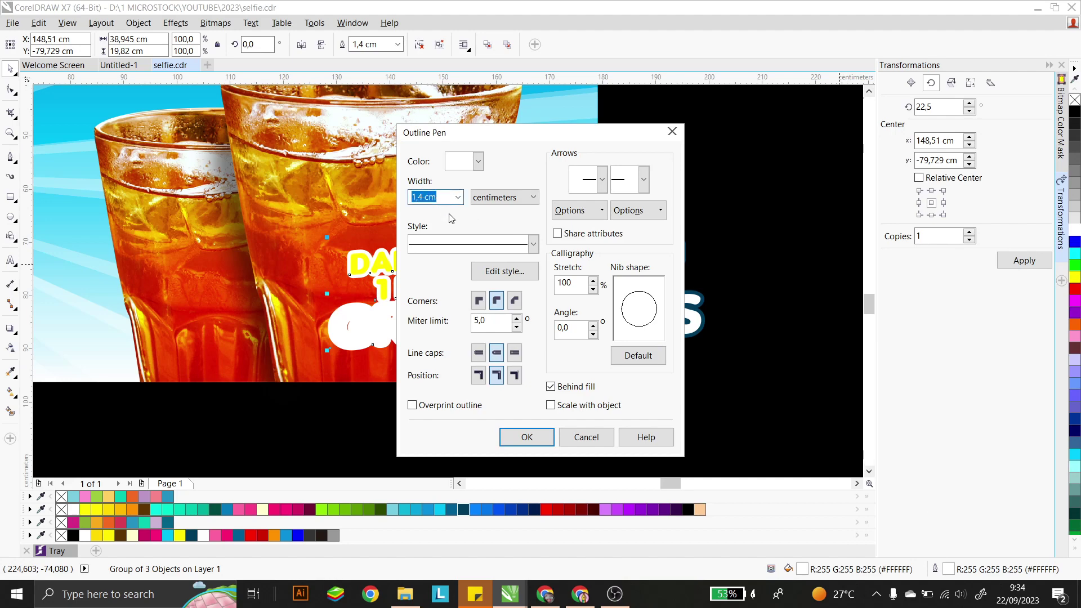
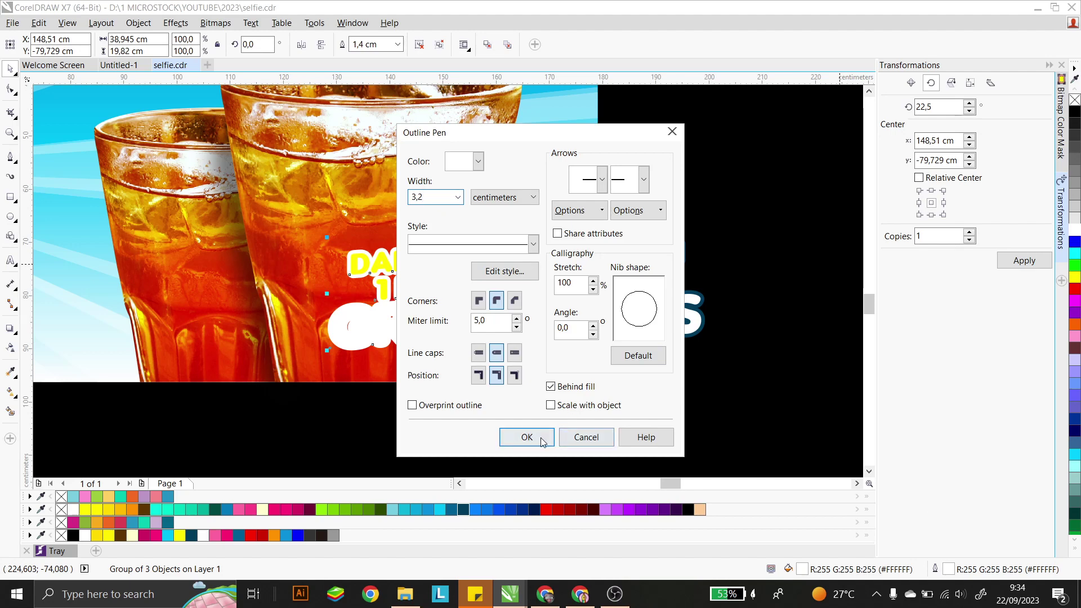
click(526, 437)
- Centre the dark-outlined callout copy horizontally over the white-outlined group
click(597, 289)
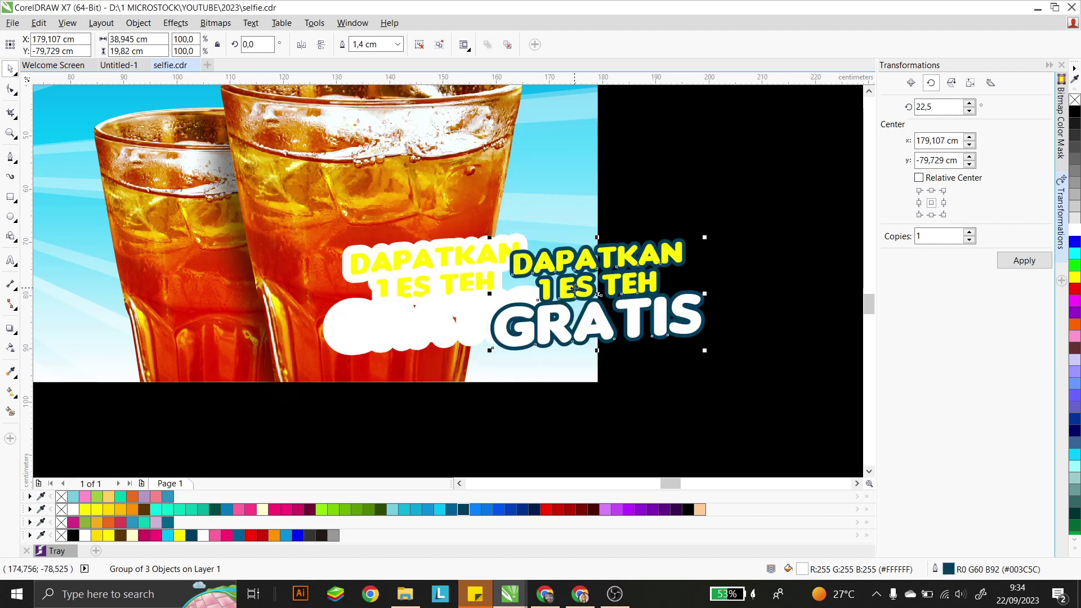
drag(755, 373, 304, 222)
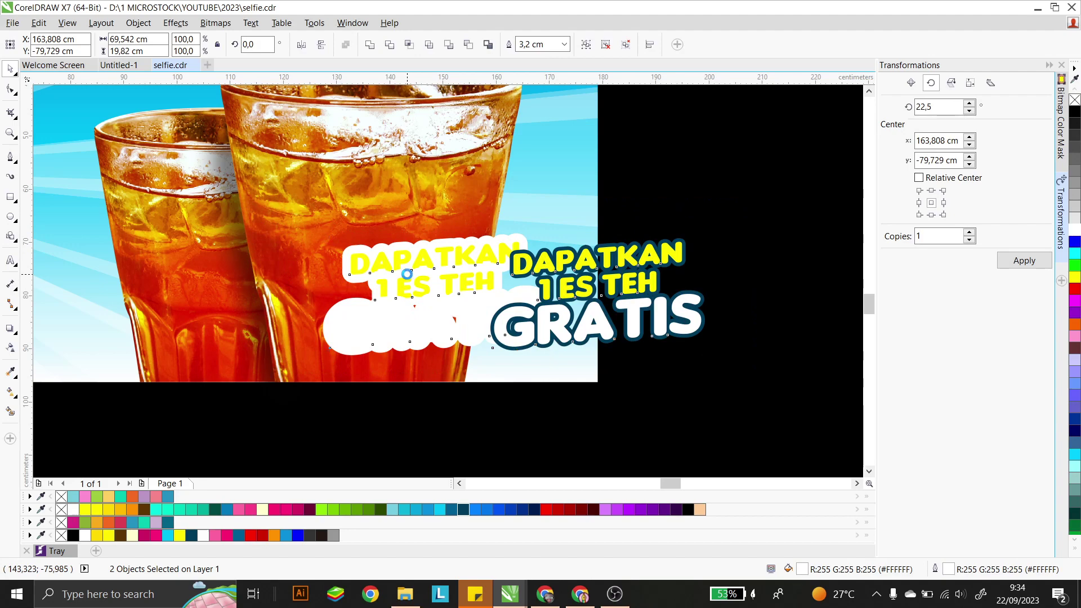
key(c)
click(697, 220)
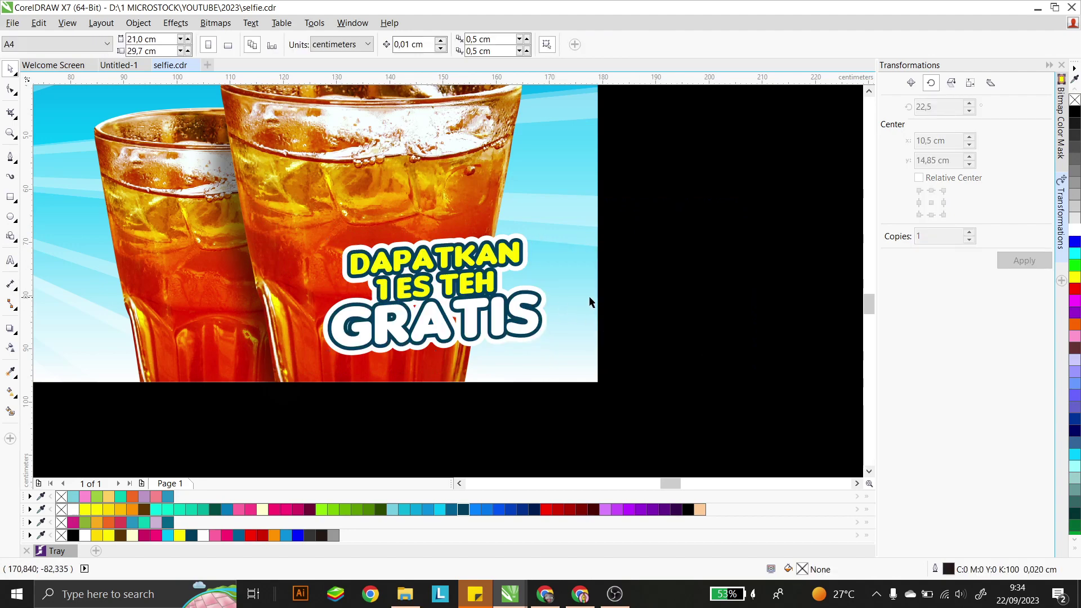
- Apply a Flat Bottom Right drop shadow with feathering 5 to the white-outlined callout group
scroll(588, 296, down, 3)
scroll(560, 221, up, 4)
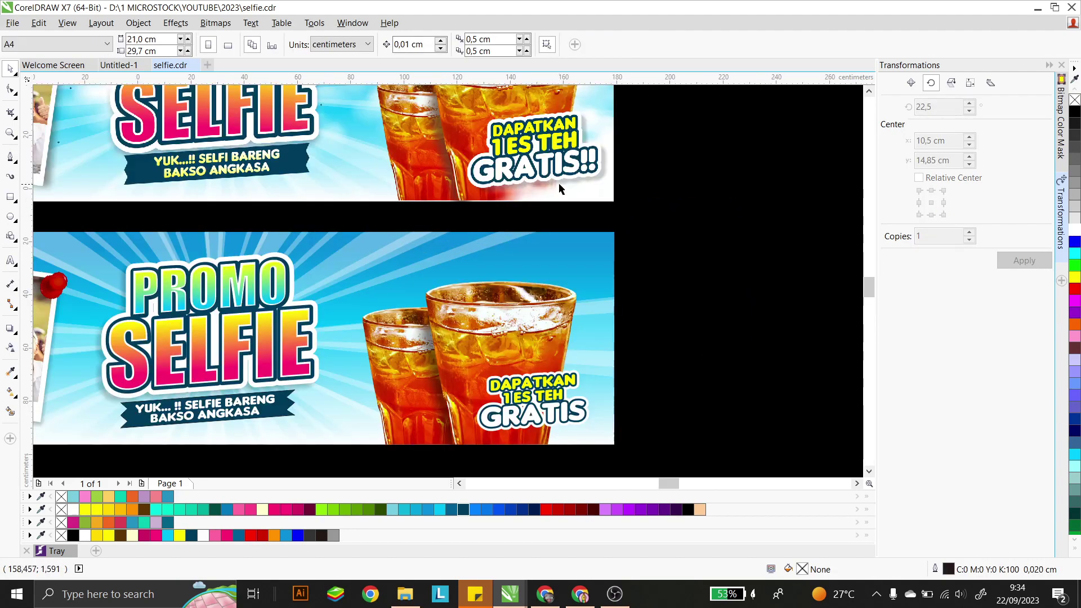
scroll(633, 450, down, 3)
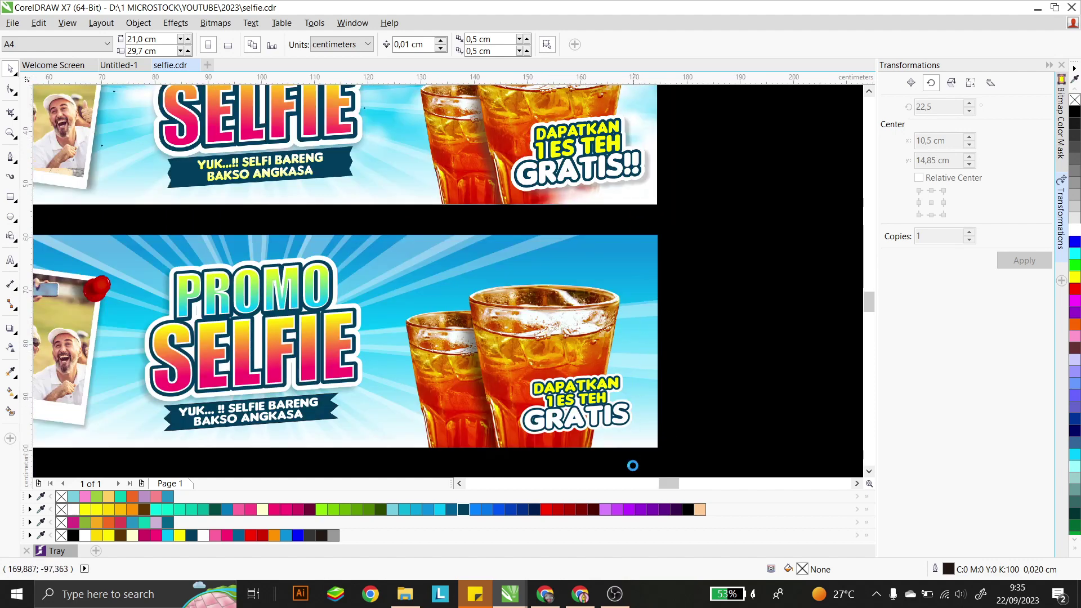
scroll(636, 383, up, 3)
click(630, 368)
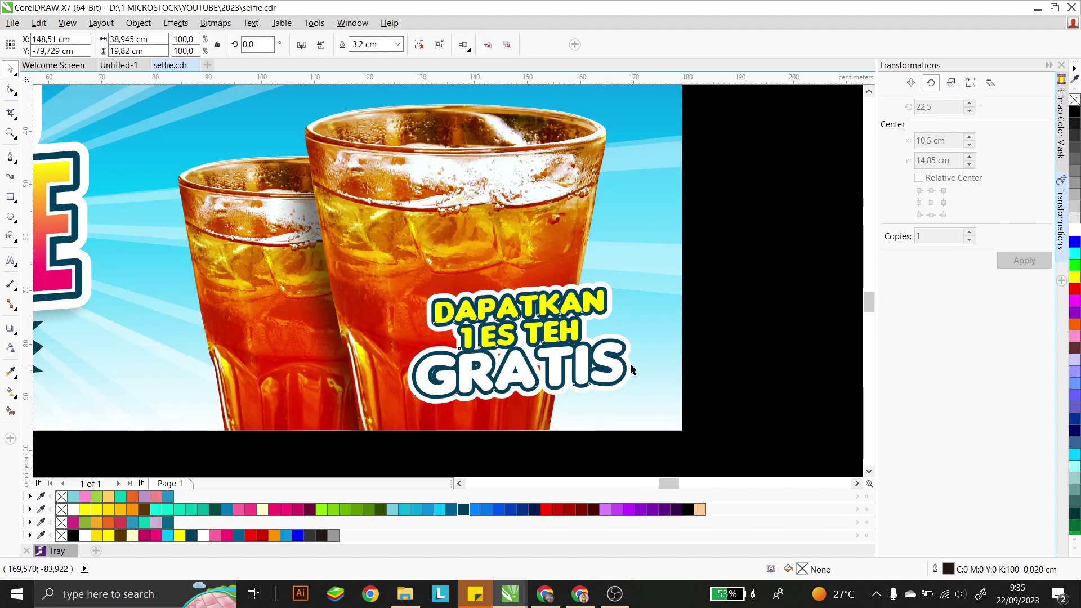
click(11, 334)
click(48, 44)
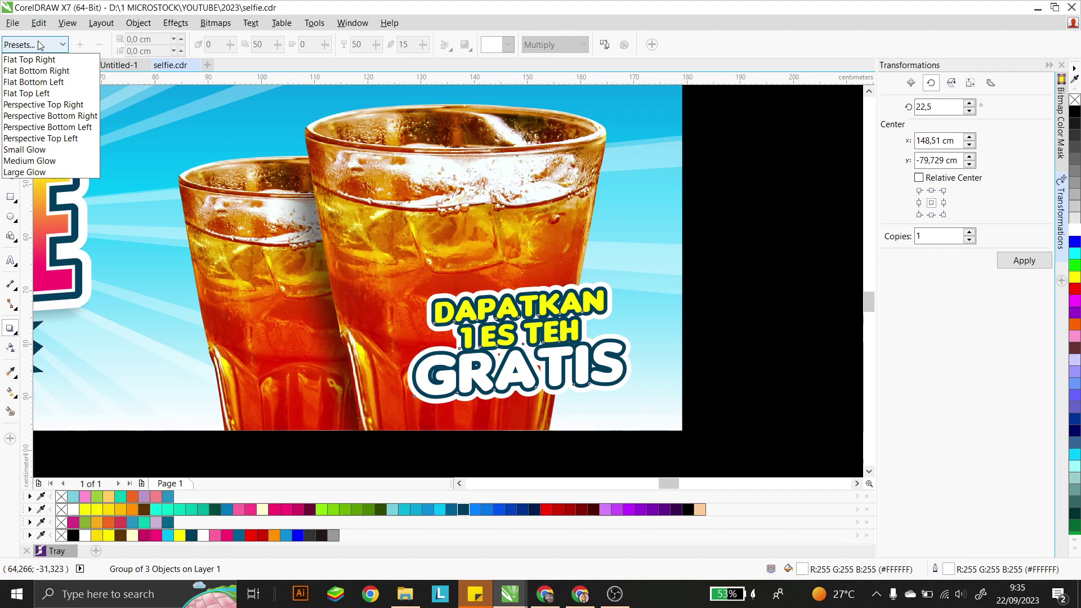
click(34, 70)
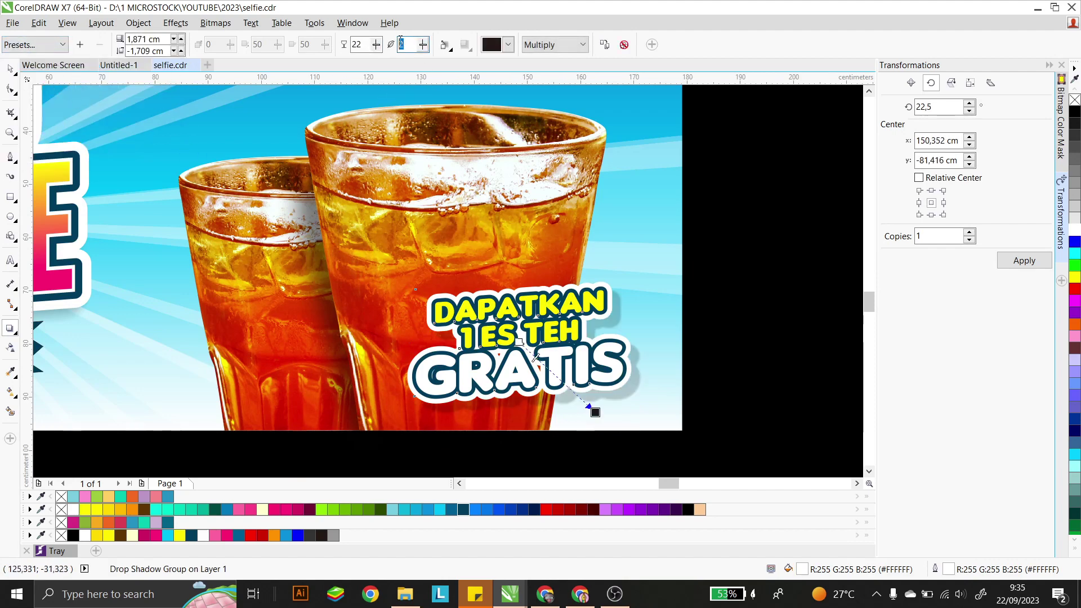
text(5)
key(Return)
- Change the callout's drop shadow colour to black, sampled from the colour palette
click(508, 44)
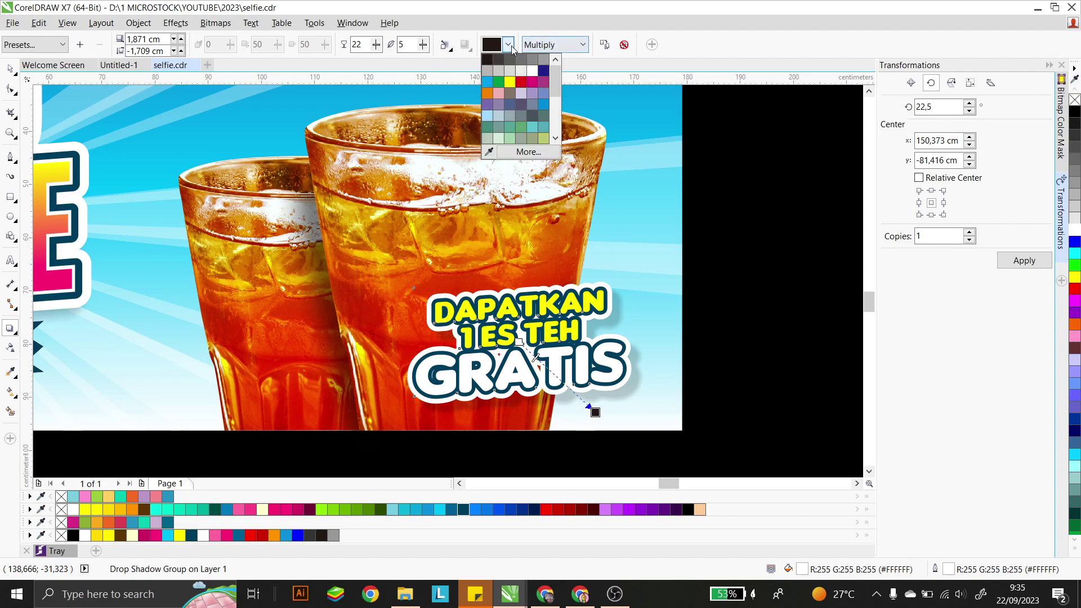
click(488, 151)
click(1074, 112)
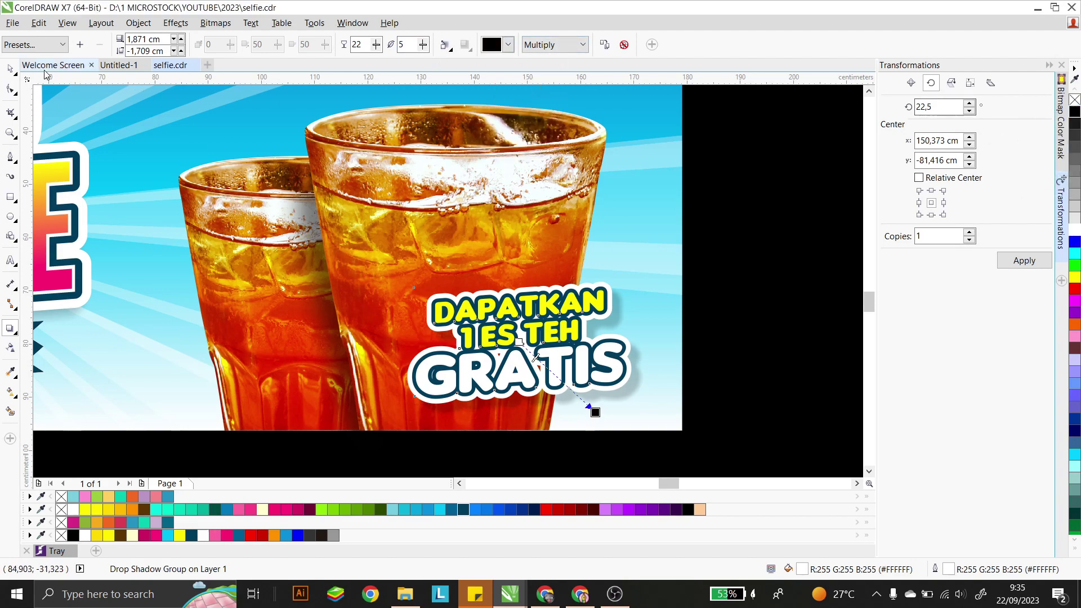
- Pull the callout's shadow closer to the text, offset about 0.4 cm right and 0.3 cm down
scroll(35, 185, down, 2)
scroll(35, 282, up, 2)
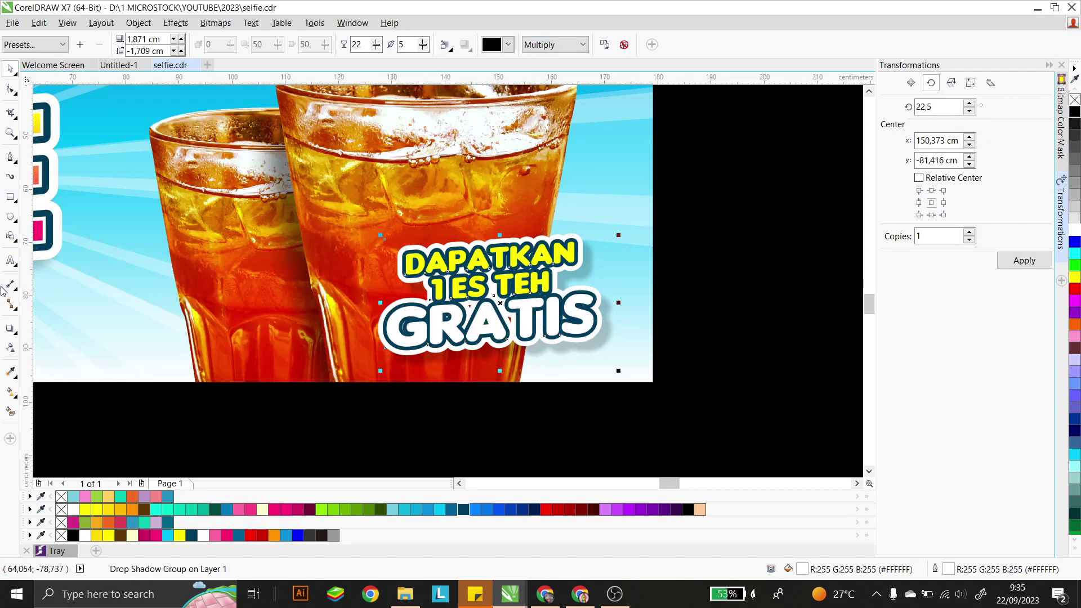
click(10, 328)
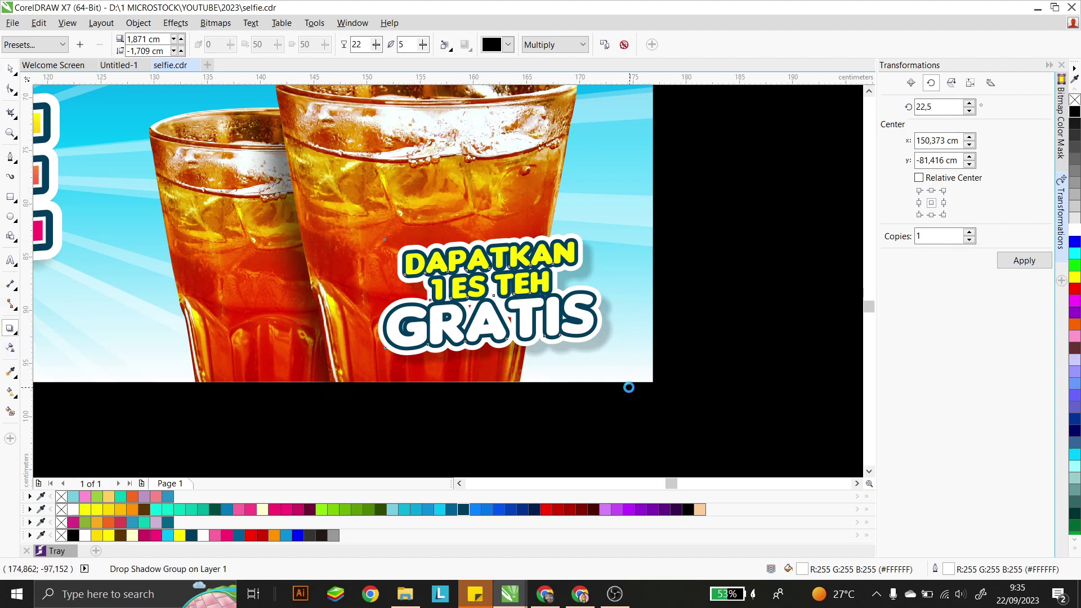
scroll(625, 383, up, 2)
drag(384, 297, 355, 270)
scroll(445, 305, down, 2)
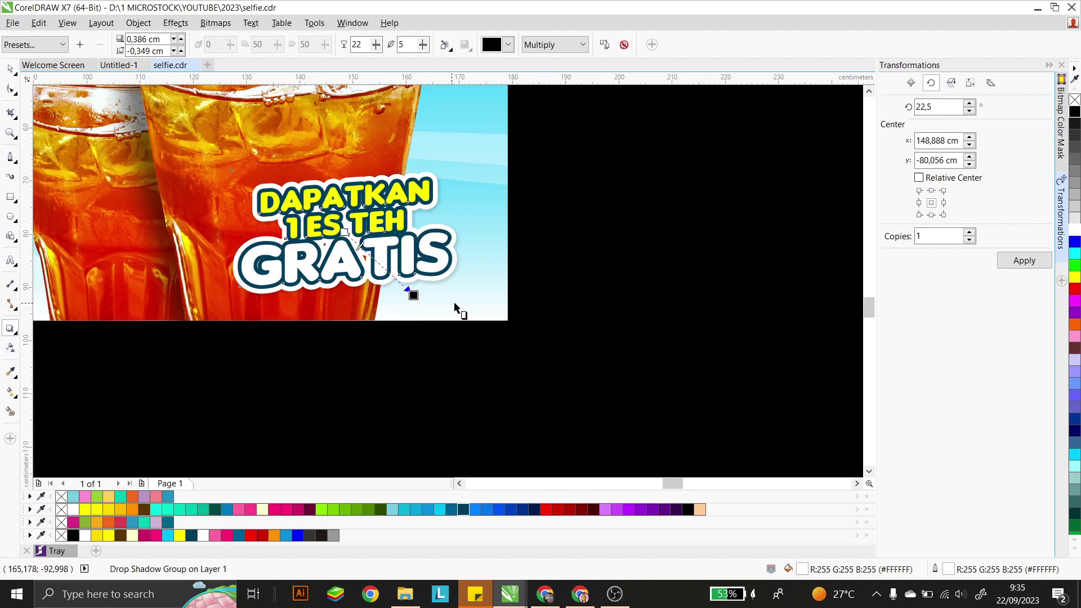
click(10, 68)
click(646, 243)
- Place a copy of the white cloud bitmap, enlarged to about 78 cm wide, below the banner's glasses
scroll(645, 264, down, 3)
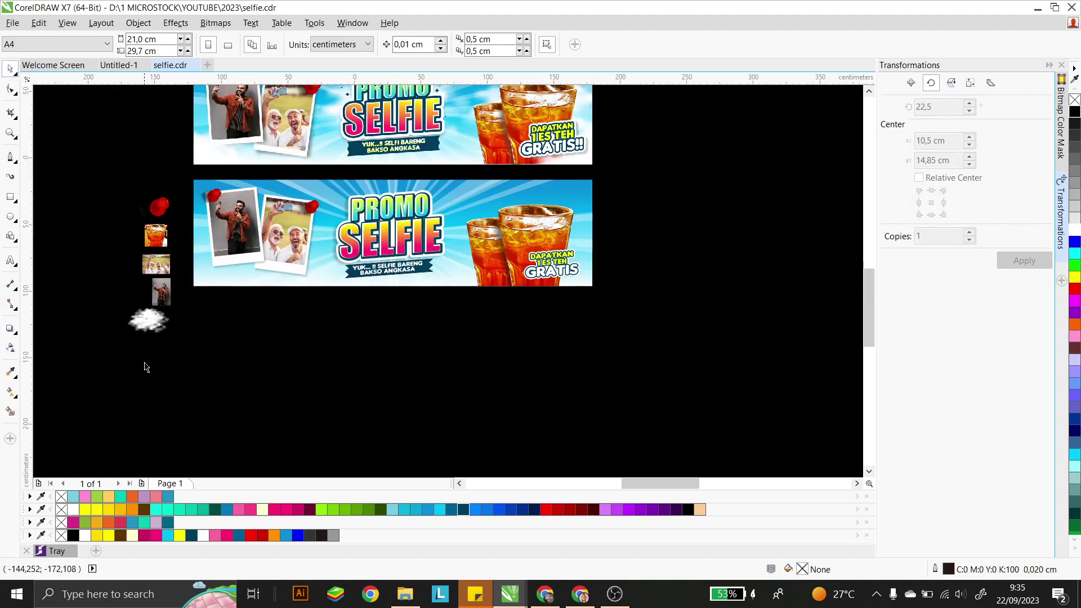
click(148, 321)
drag(148, 320, 454, 265)
scroll(351, 331, up, 2)
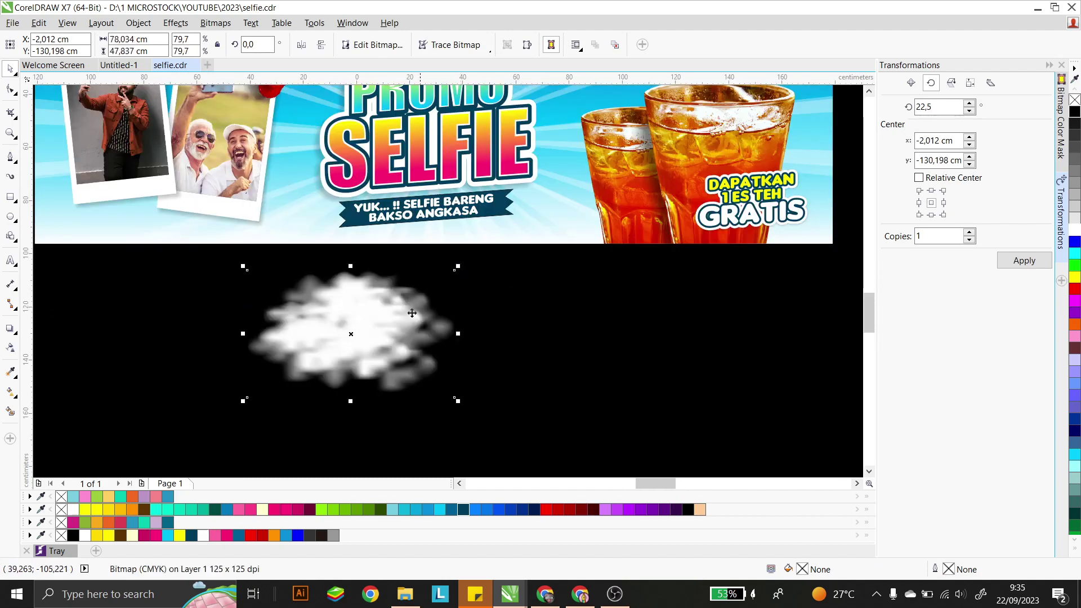
drag(358, 336, 299, 252)
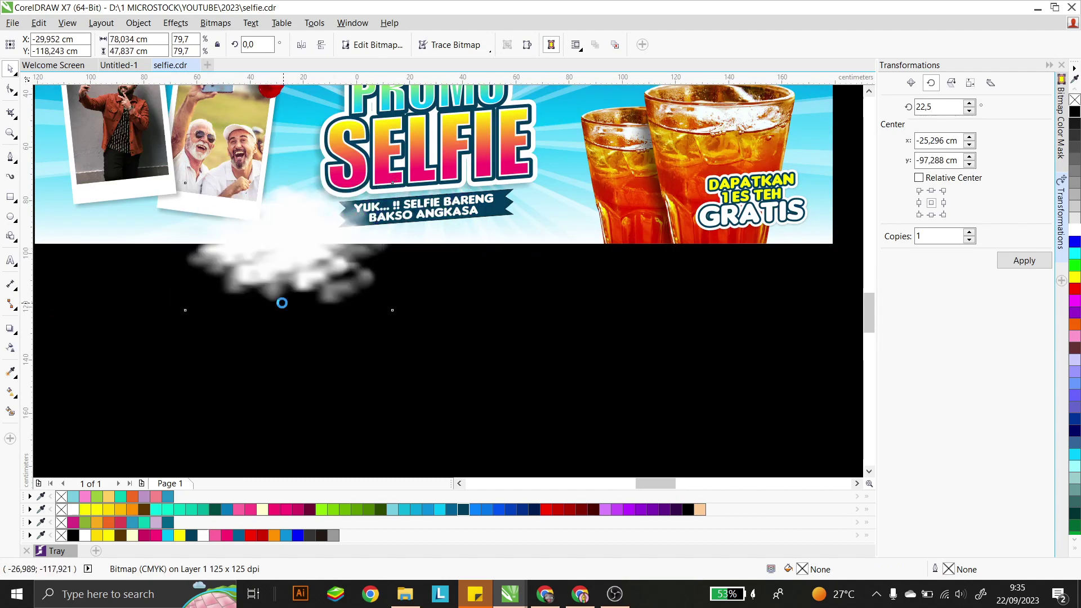
drag(282, 303, 555, 361)
- Enlarge the cloud copy to about 113 cm wide and move it over the banner's lower right corner
scroll(410, 349, down, 2)
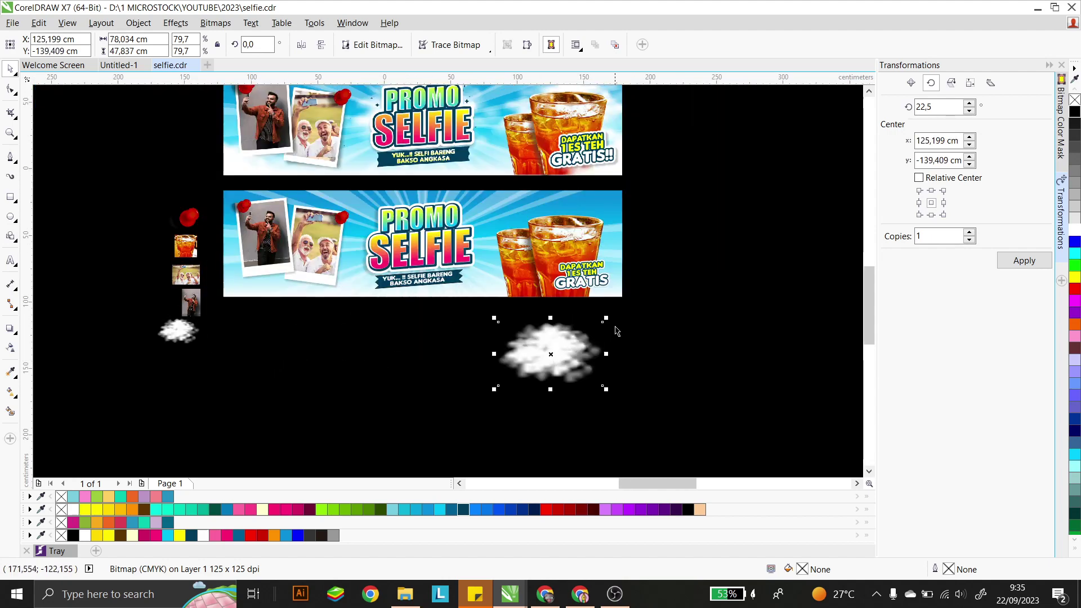
drag(608, 320, 629, 304)
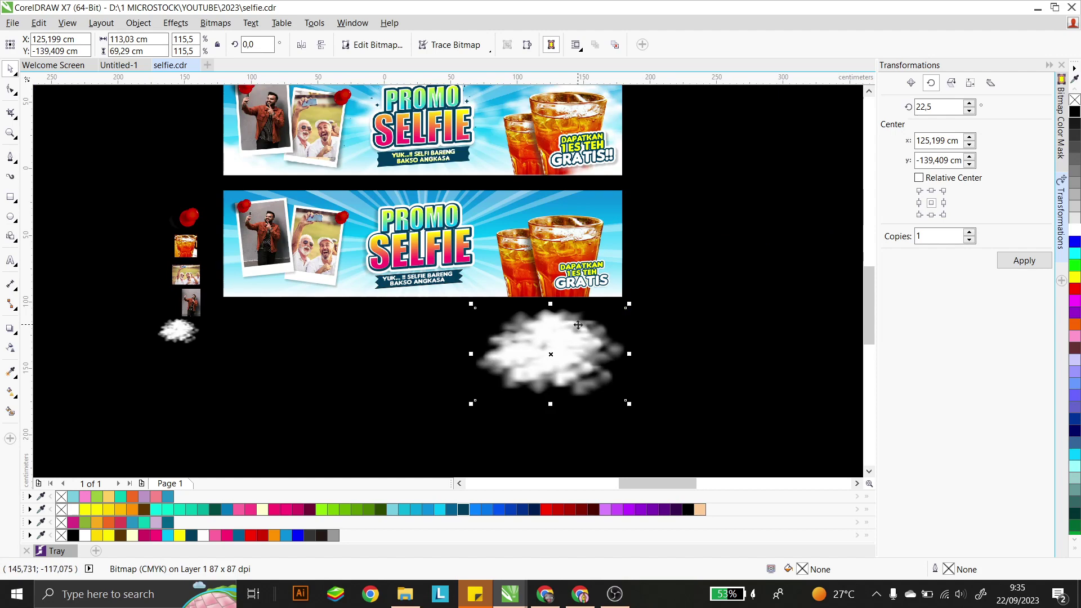
drag(567, 335, 616, 328)
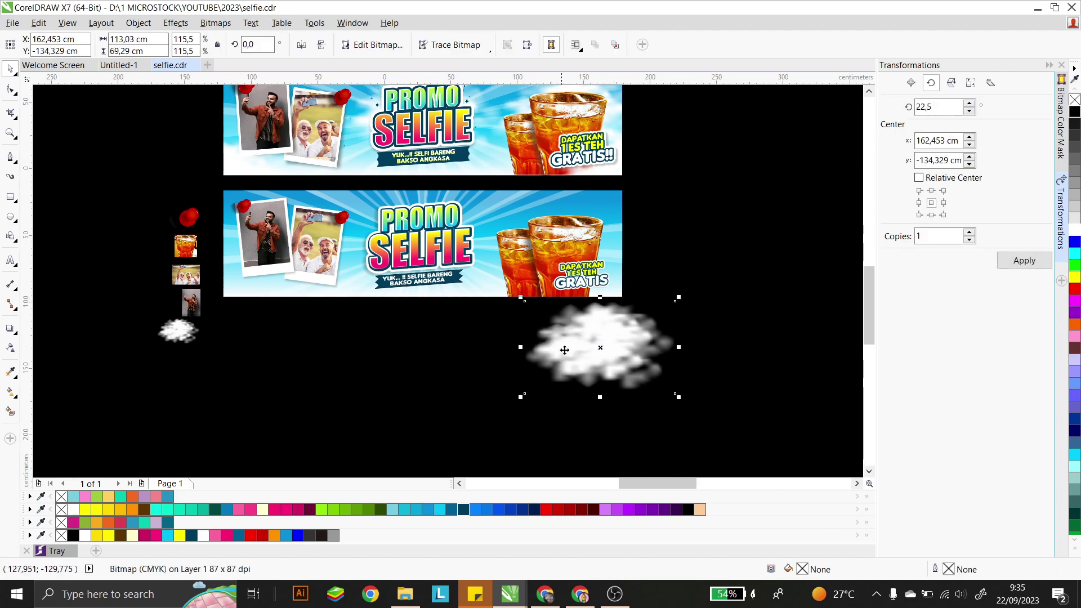
drag(564, 350, 624, 291)
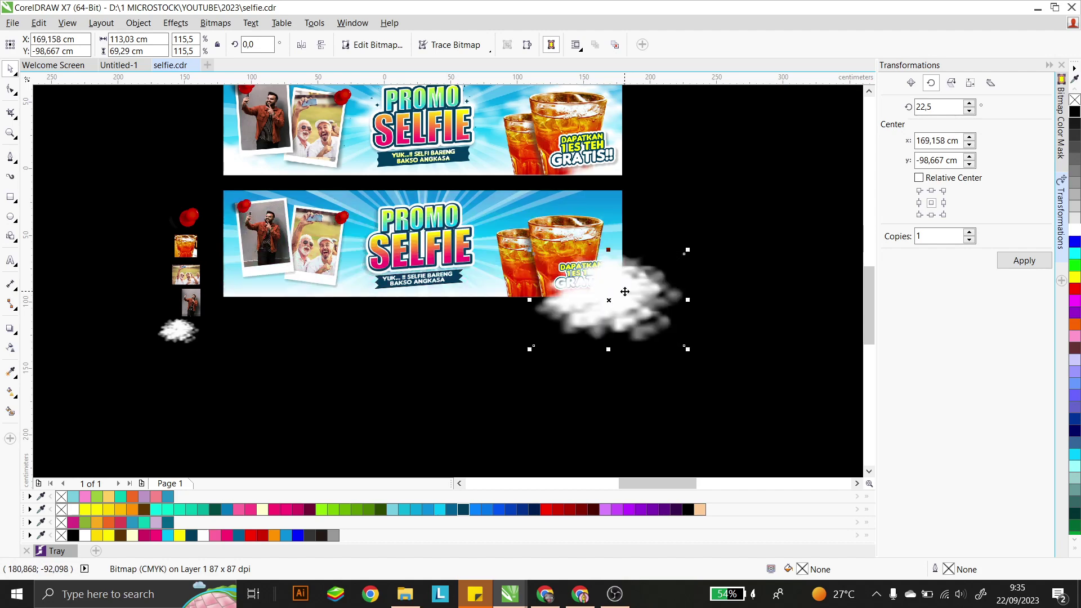
- Add cloud copies over the glasses and the PROMO SELFIE title, enlarging the title's cloud to about 128 cm wide
scroll(625, 292, down, 2)
scroll(635, 274, up, 2)
drag(637, 374, 451, 307)
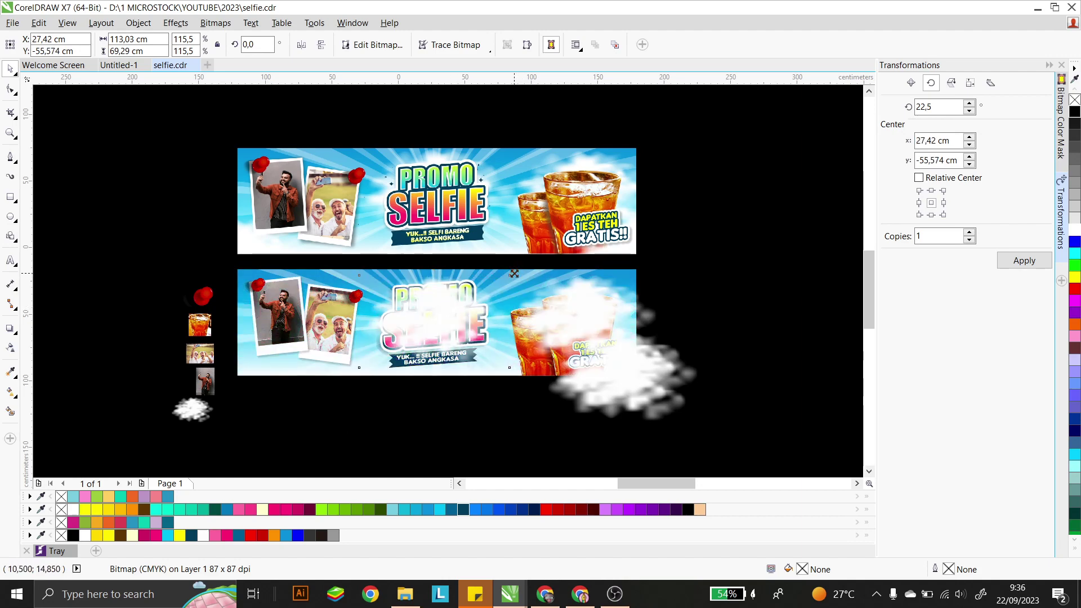
drag(514, 273, 528, 264)
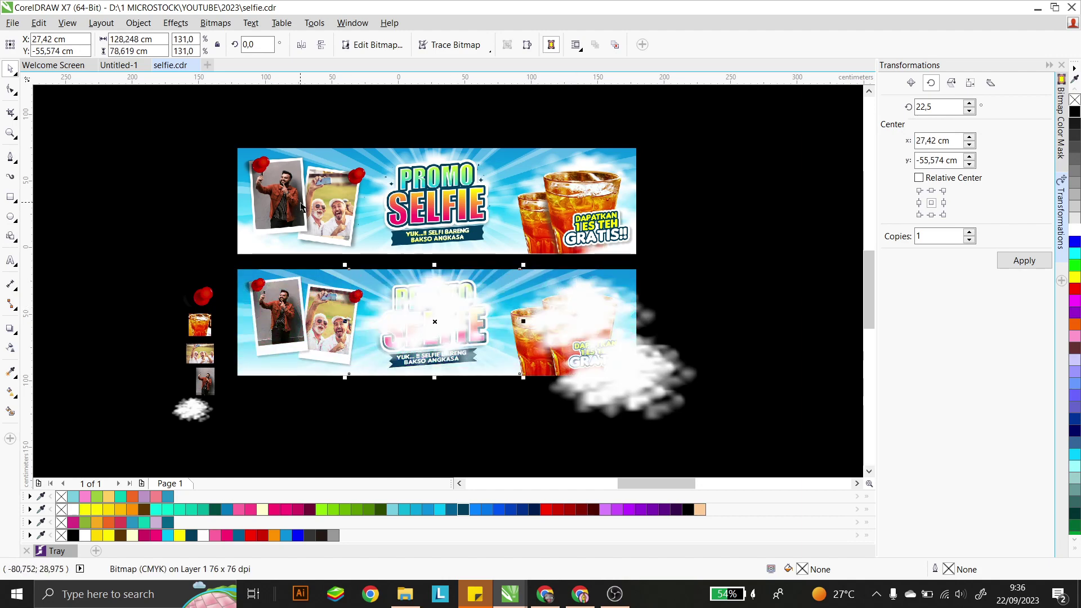
- PowerClip the title's cloud inside the lower banner's background rectangle
click(148, 25)
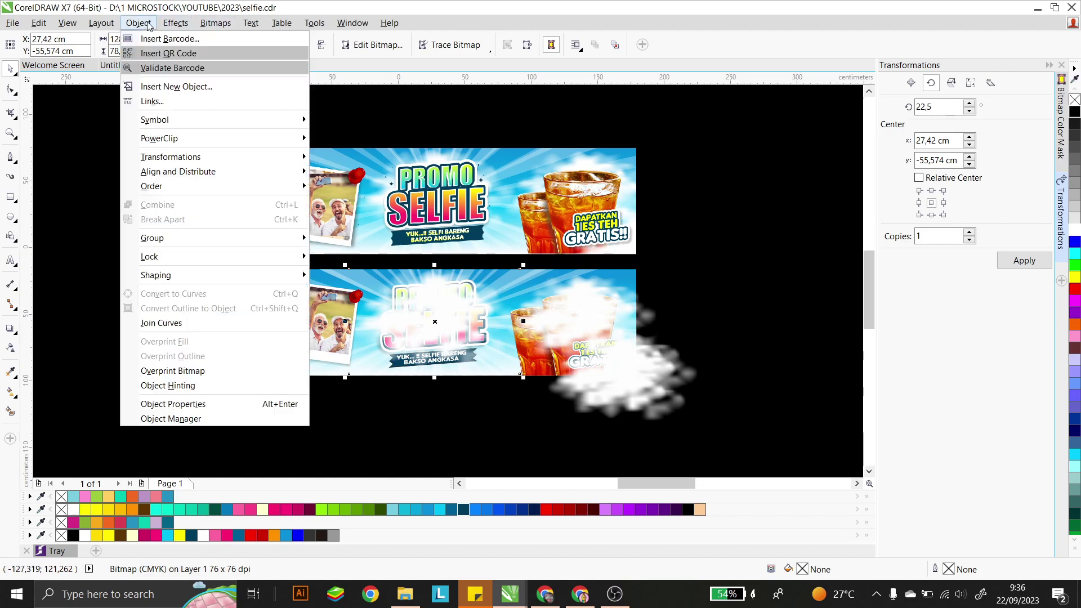
mouse_move(302, 135)
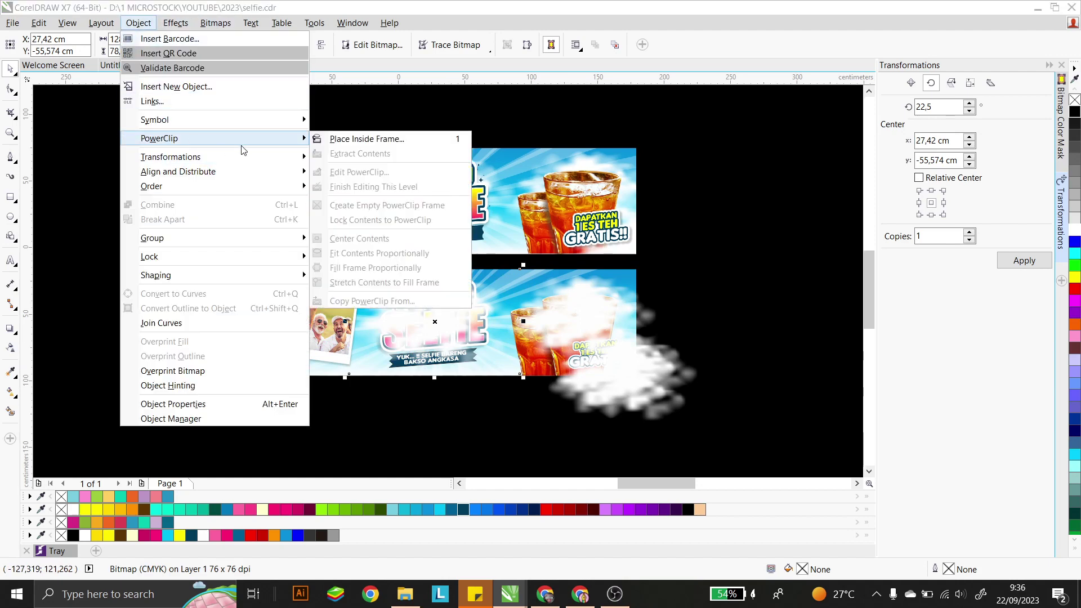
click(367, 139)
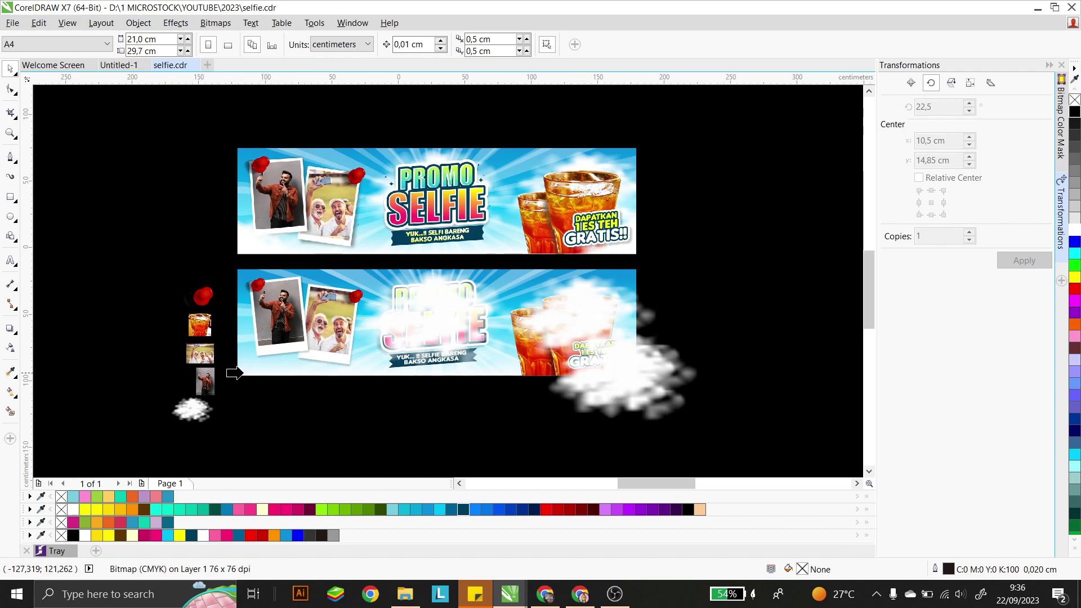
click(240, 372)
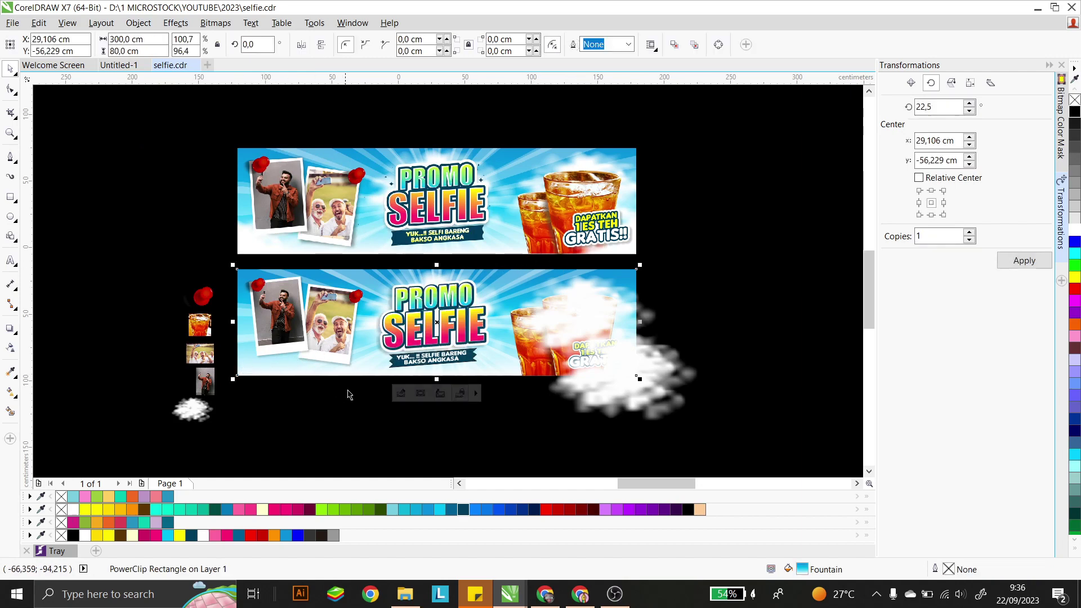
- PowerClip the tilted PROMO SELFIE title and its ribbon tagline inside the lower banner's background rectangle
click(557, 328)
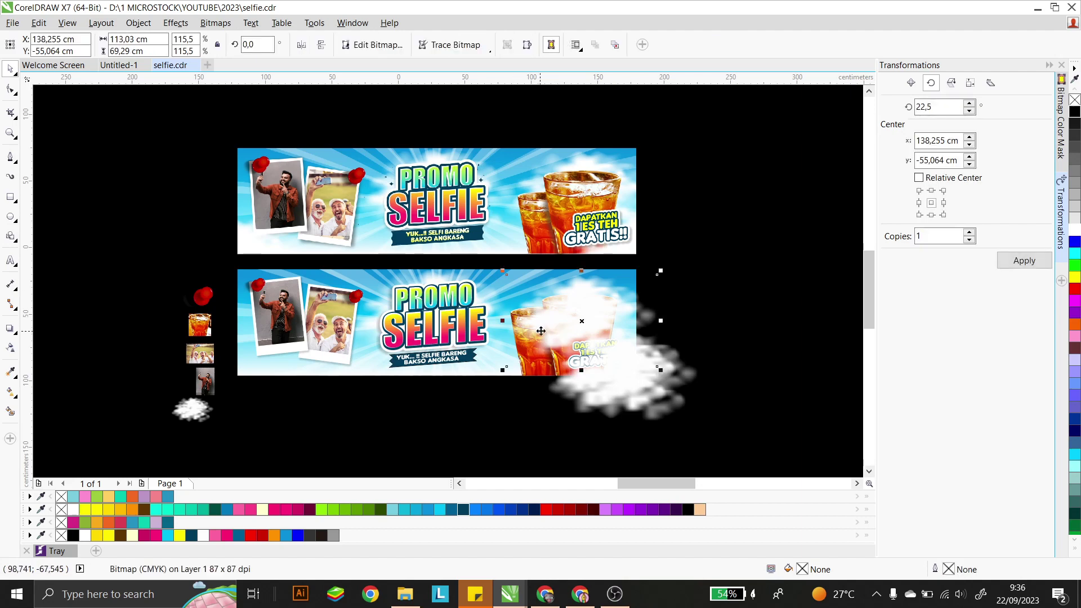
drag(402, 414, 221, 249)
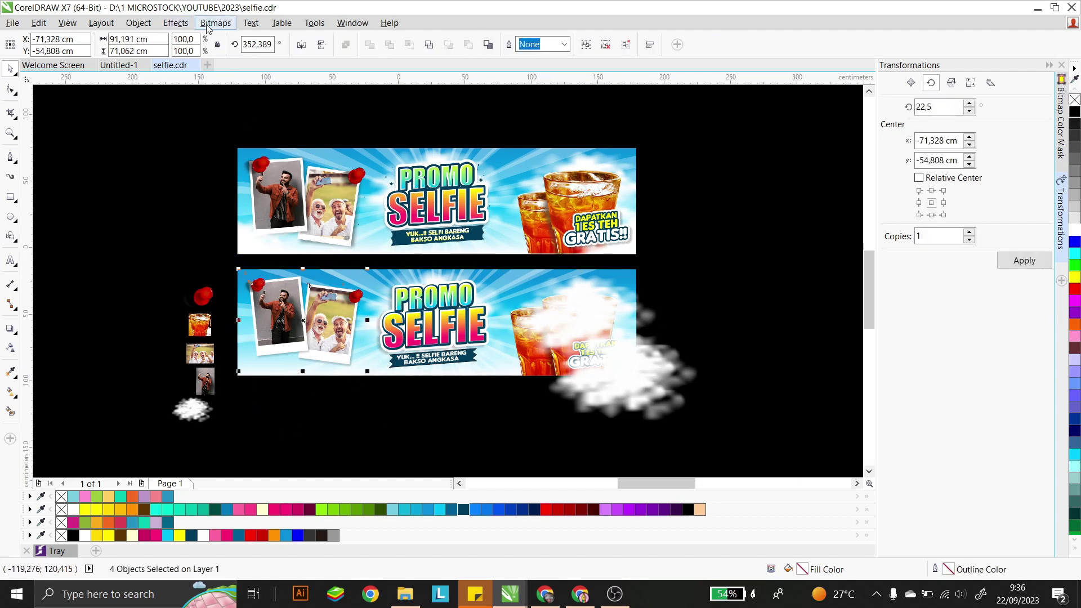
drag(334, 422, 505, 281)
click(340, 425)
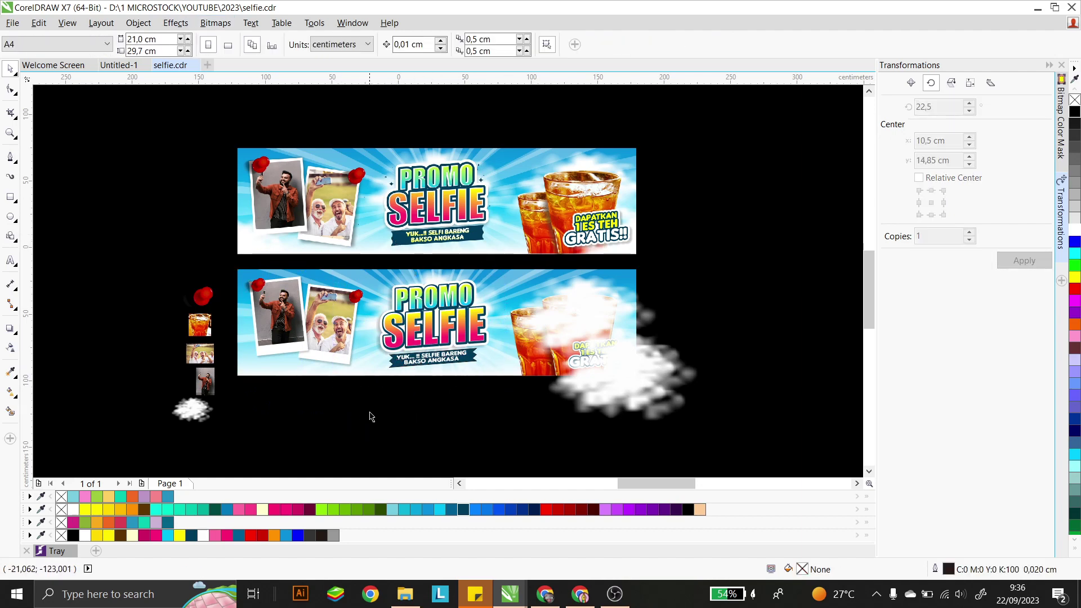
drag(353, 414, 495, 256)
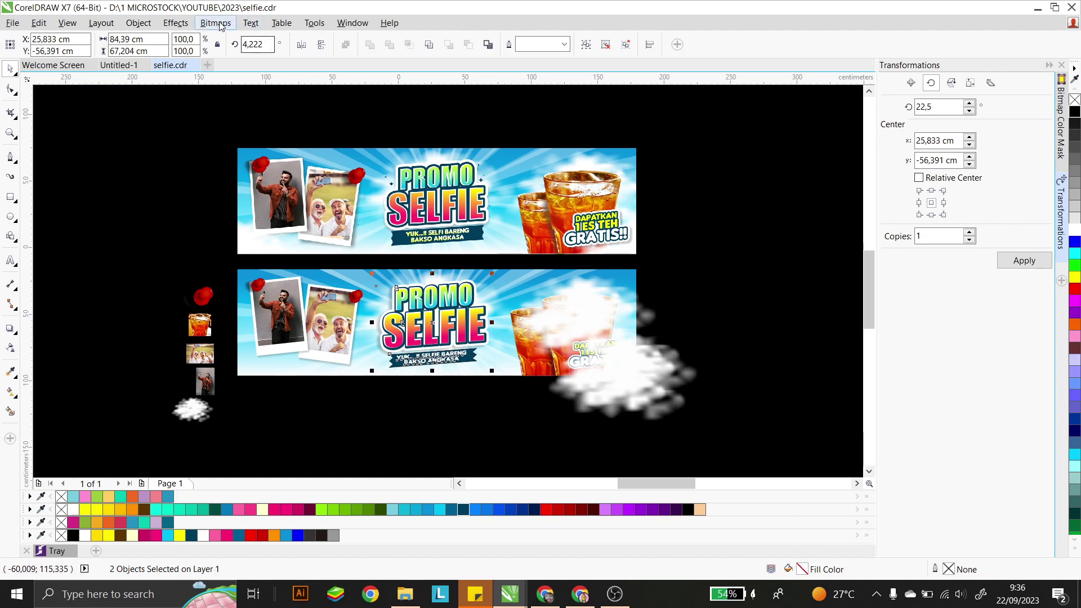
click(138, 23)
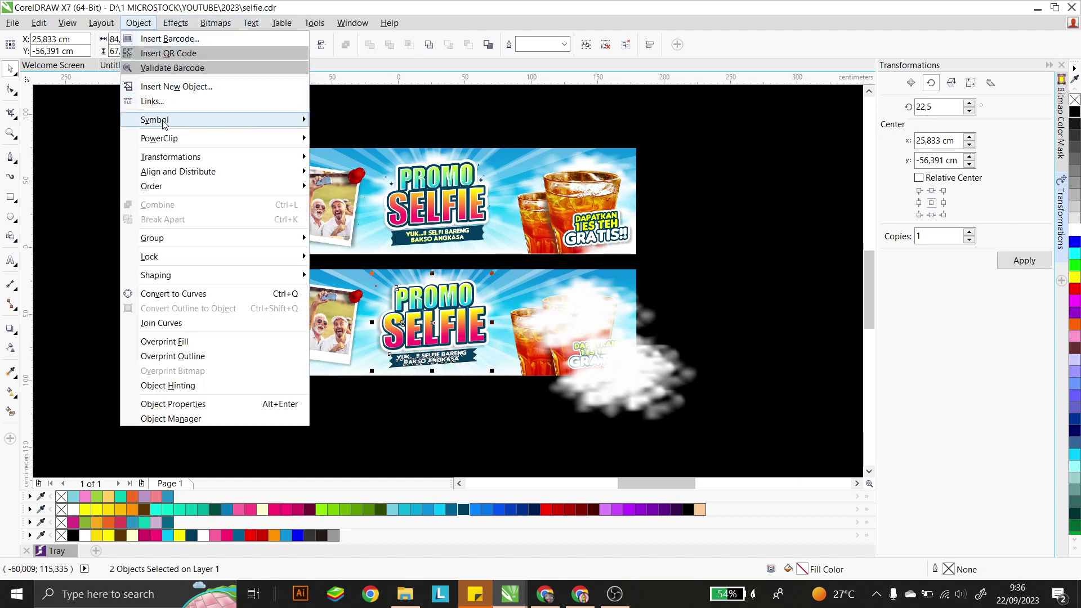
mouse_move(303, 135)
click(345, 141)
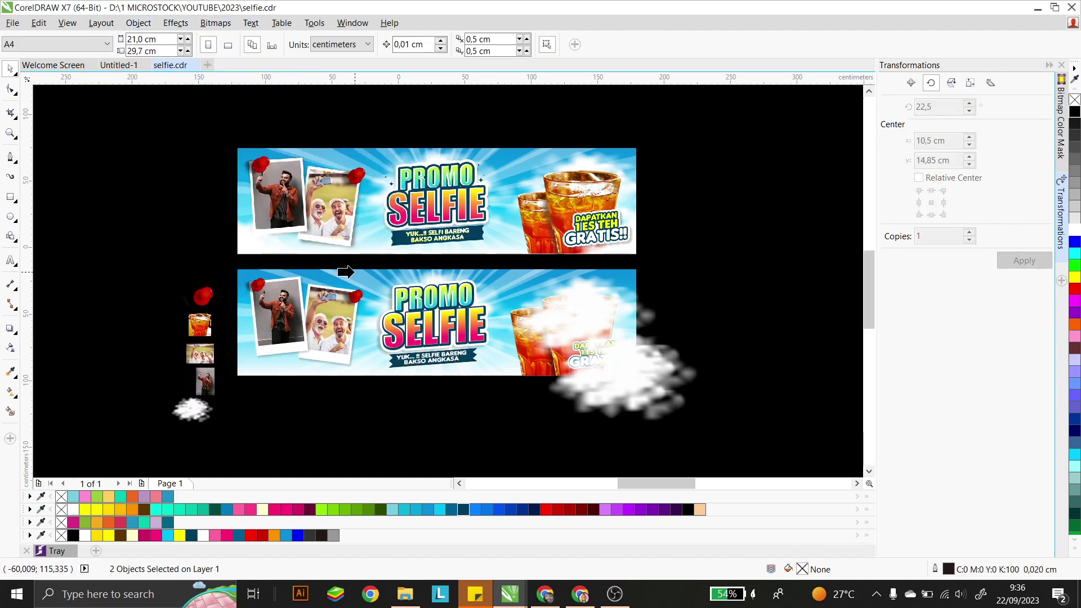
click(345, 271)
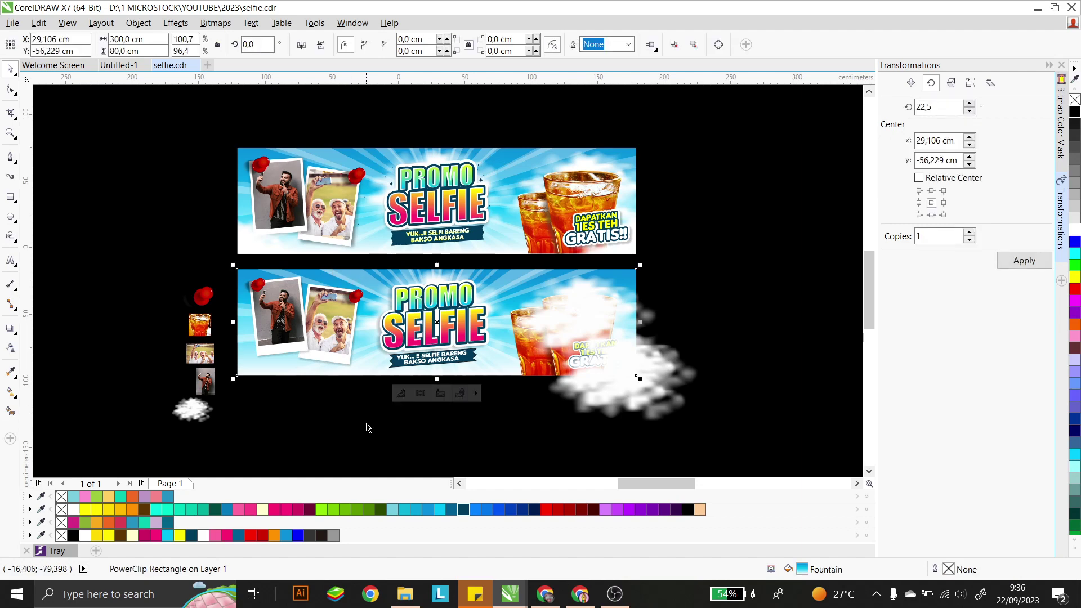
- PowerClip the two framed selfies and their red pins inside the lower banner's background rectangle
drag(393, 443, 248, 262)
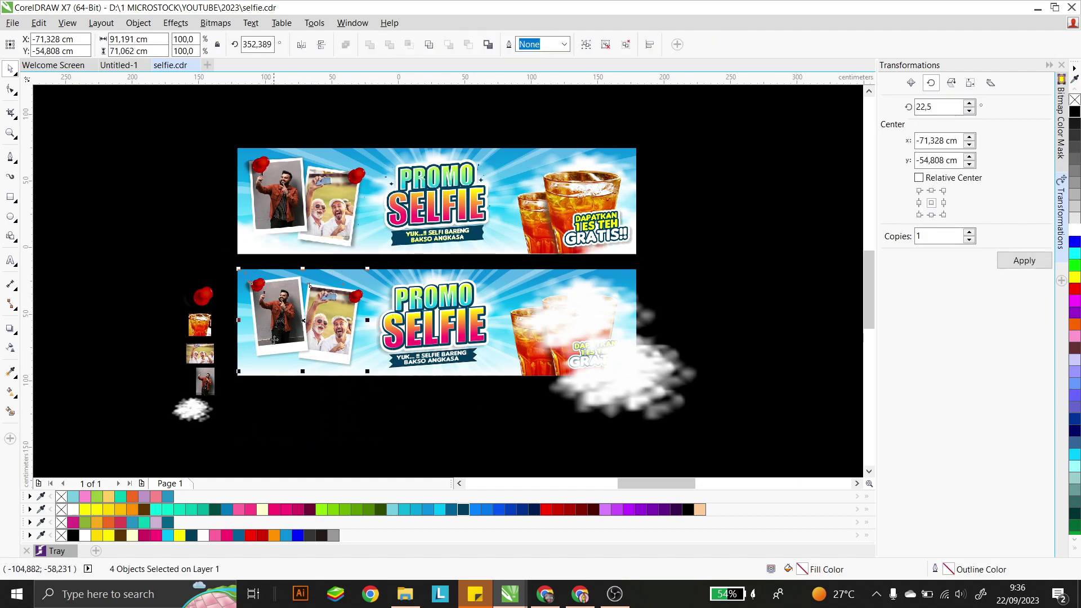
click(138, 23)
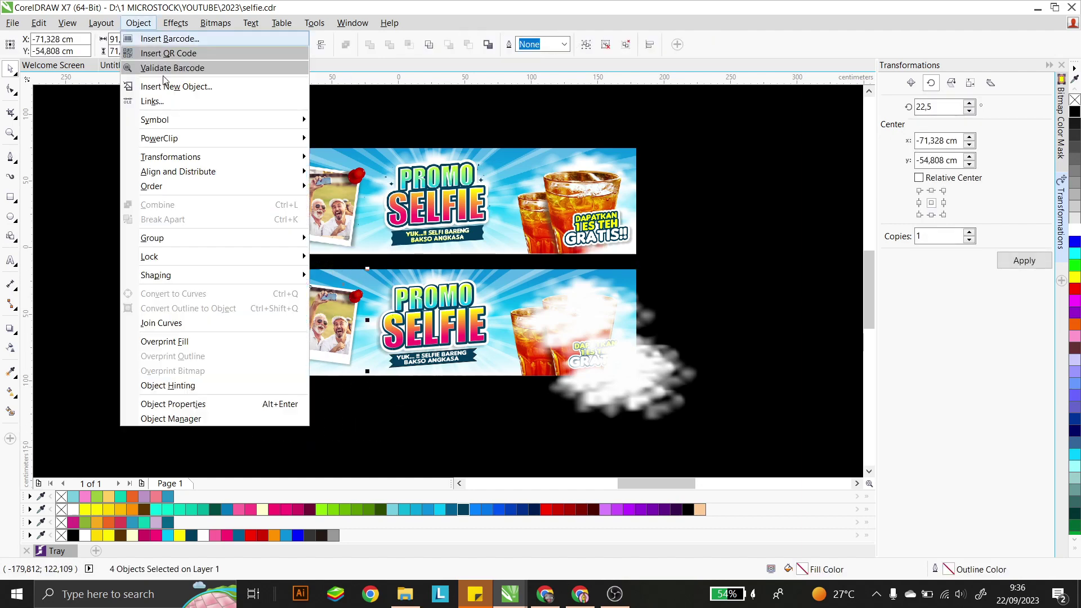
mouse_move(170, 139)
click(366, 138)
click(444, 297)
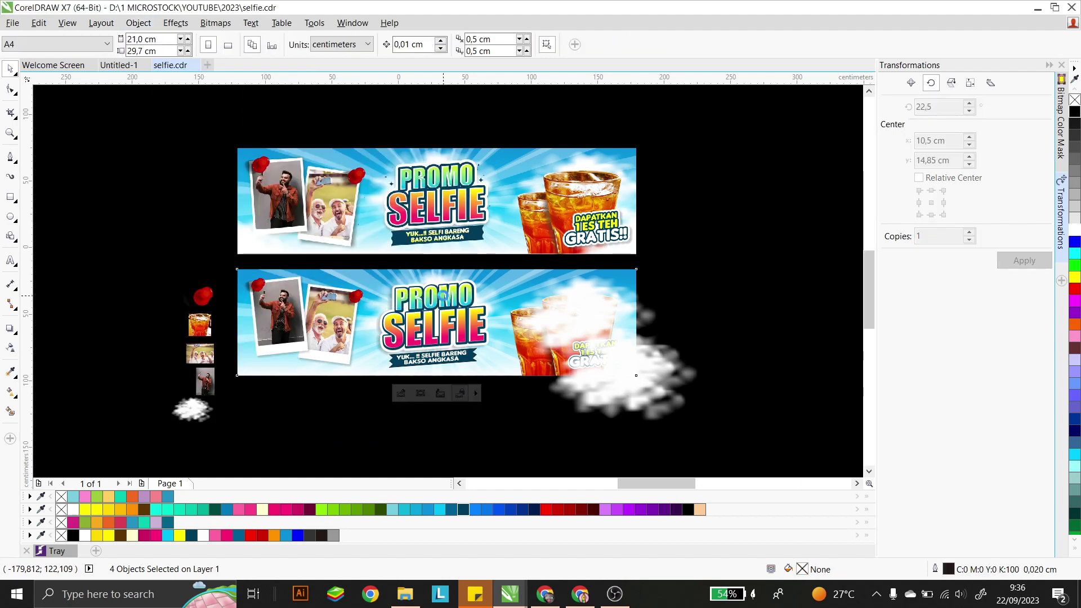
- Copy the glasses' cloud to the lower banner's bottom-left corner and PowerClip the copy inside the background rectangle
click(581, 305)
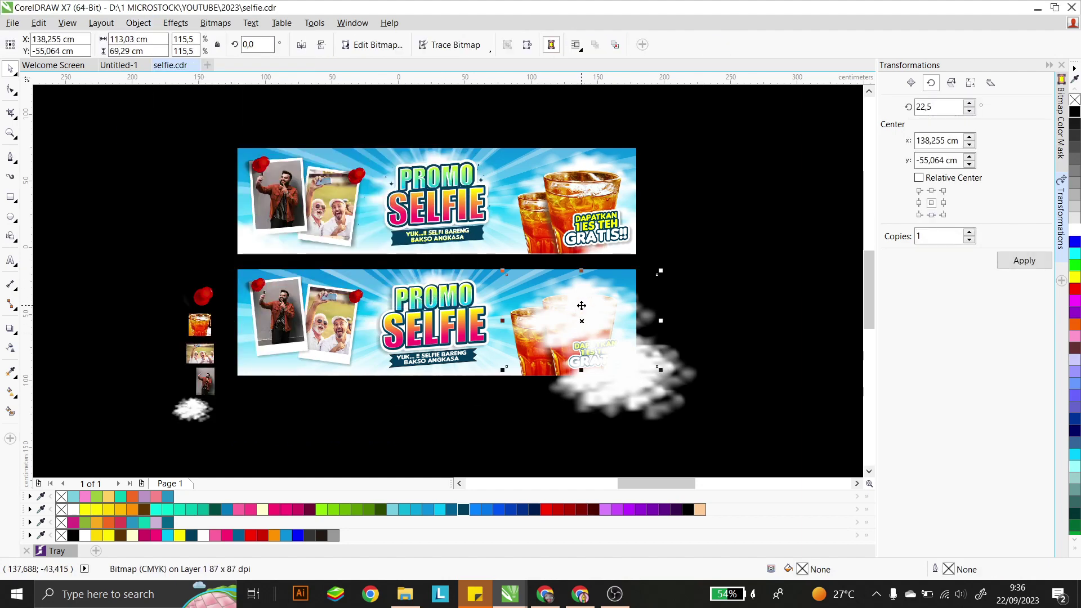
drag(581, 305, 255, 368)
click(139, 23)
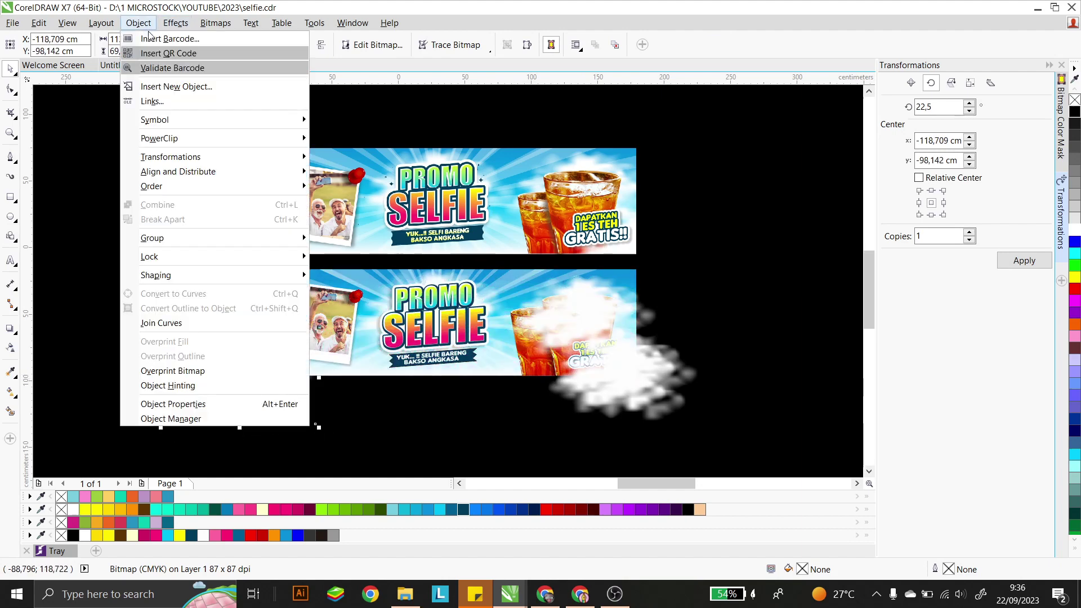
mouse_move(172, 138)
click(383, 139)
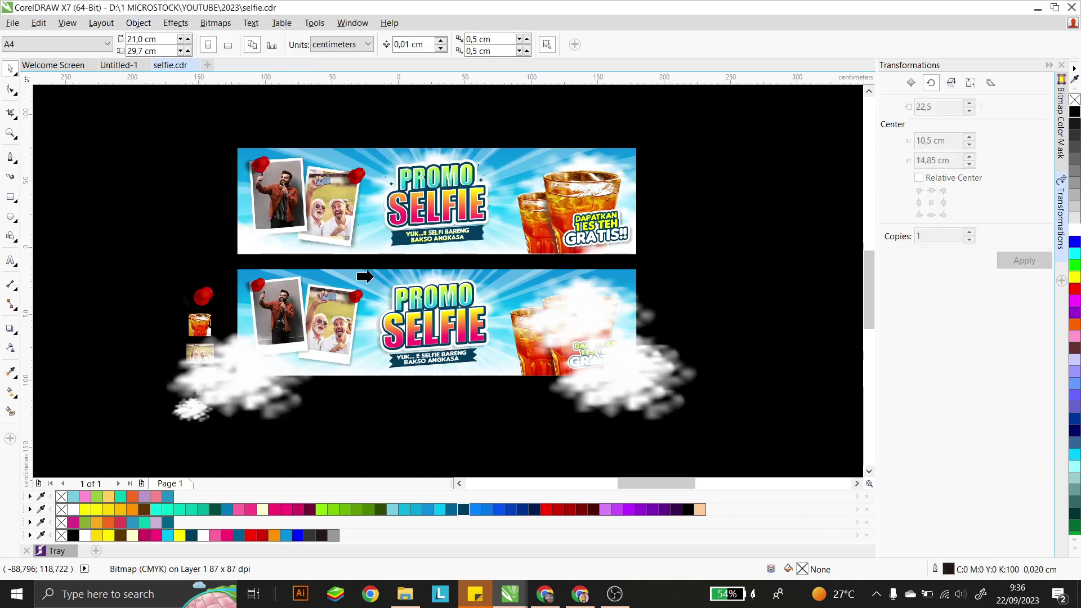
click(362, 272)
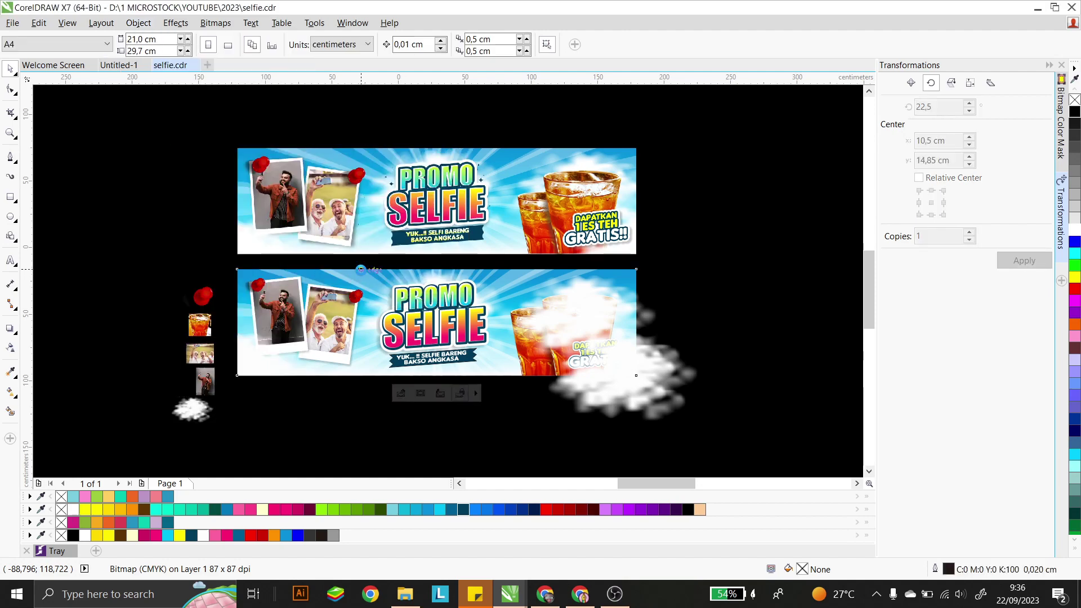
- PowerClip the cloud covering the iced tea glasses inside the lower banner's background rectangle
click(289, 400)
ctrl+click(519, 330)
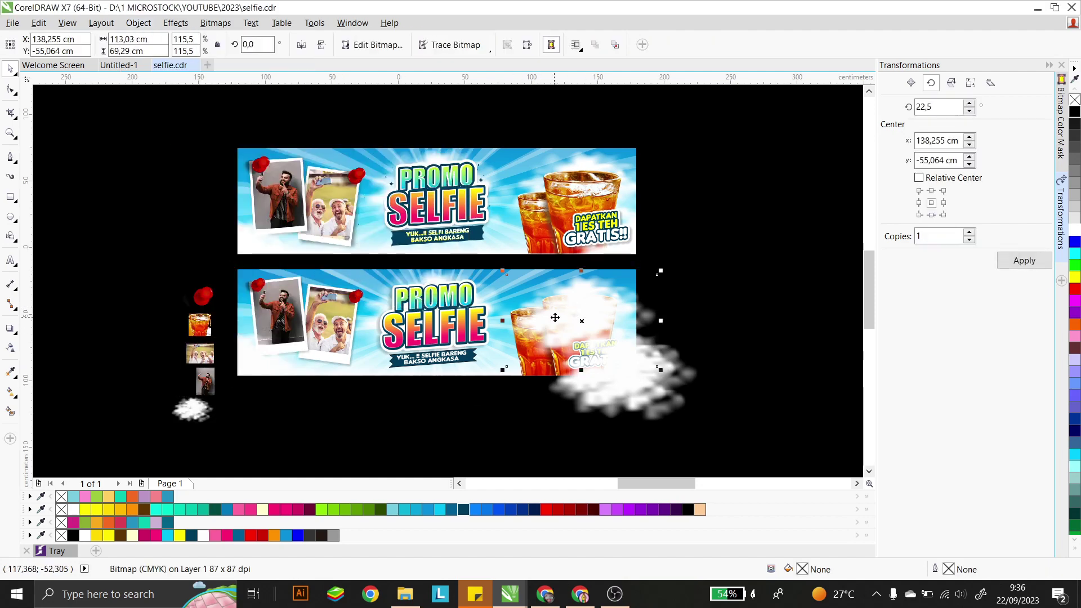
click(175, 23)
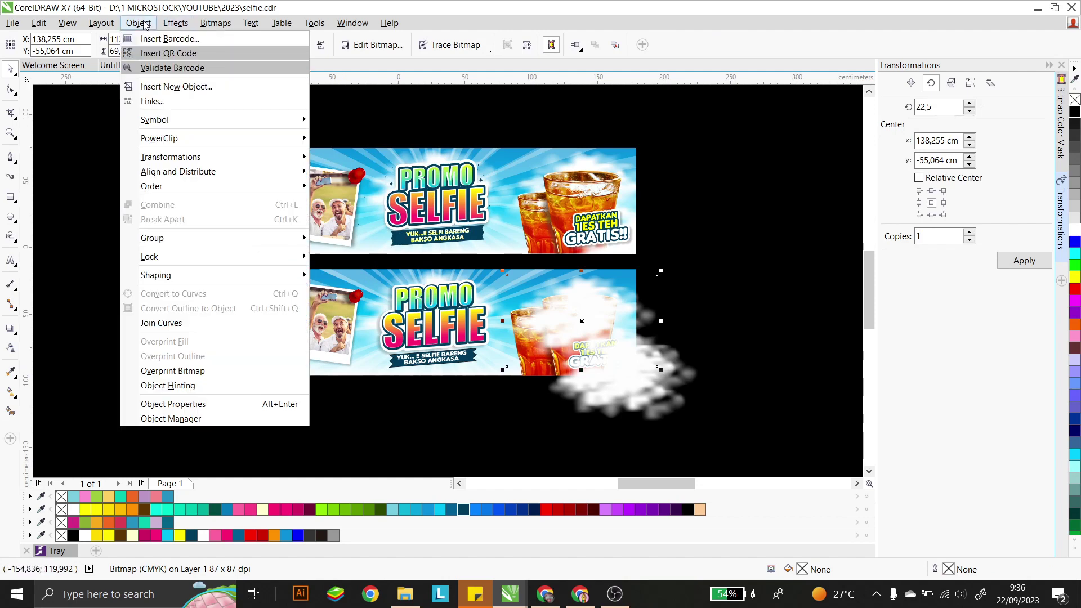
mouse_move(163, 138)
click(360, 138)
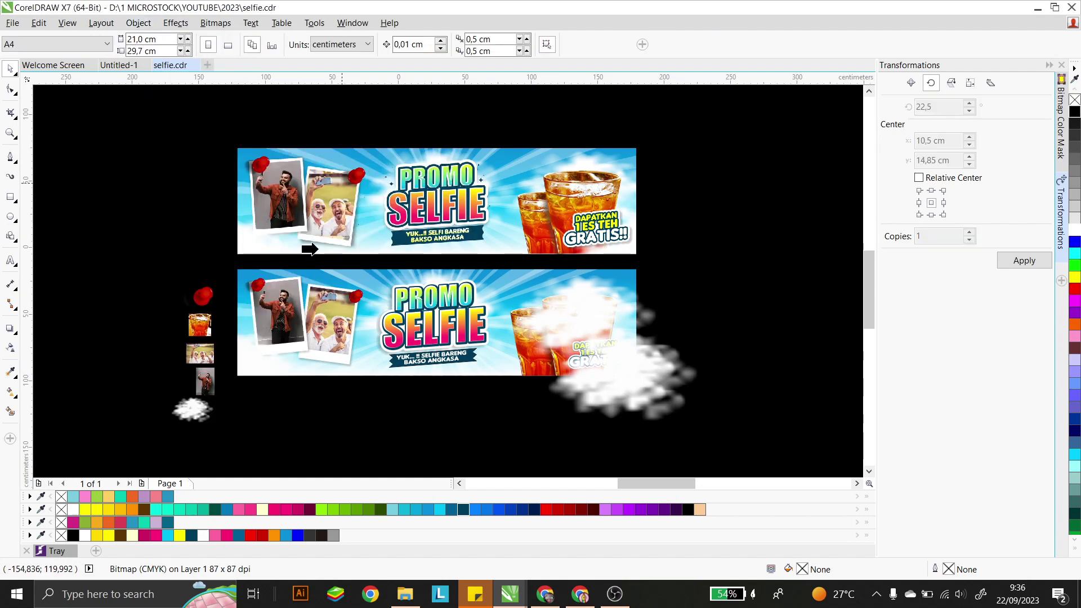
click(246, 373)
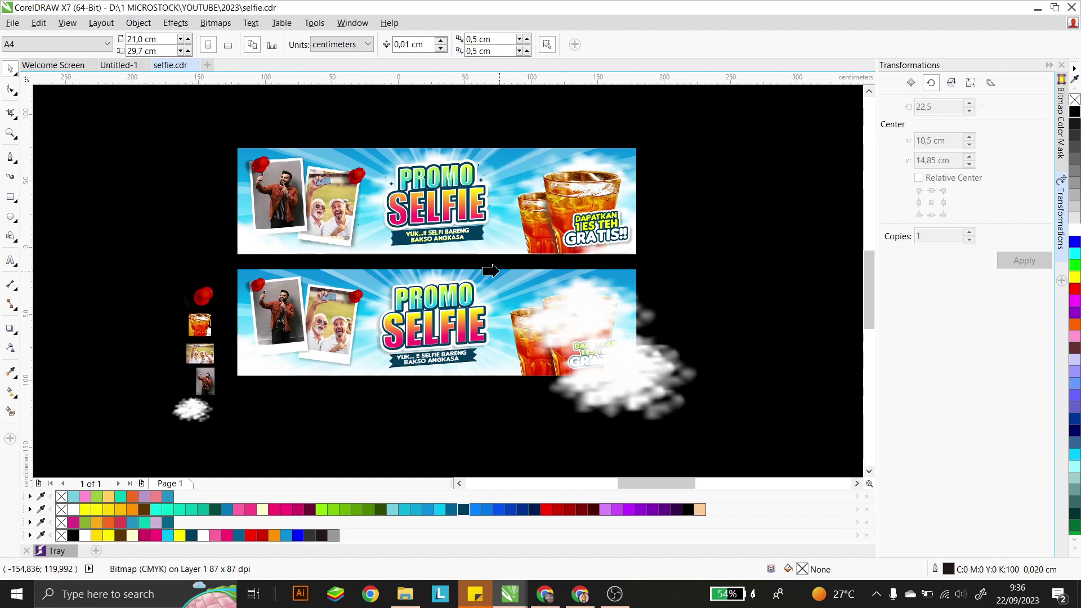
click(490, 271)
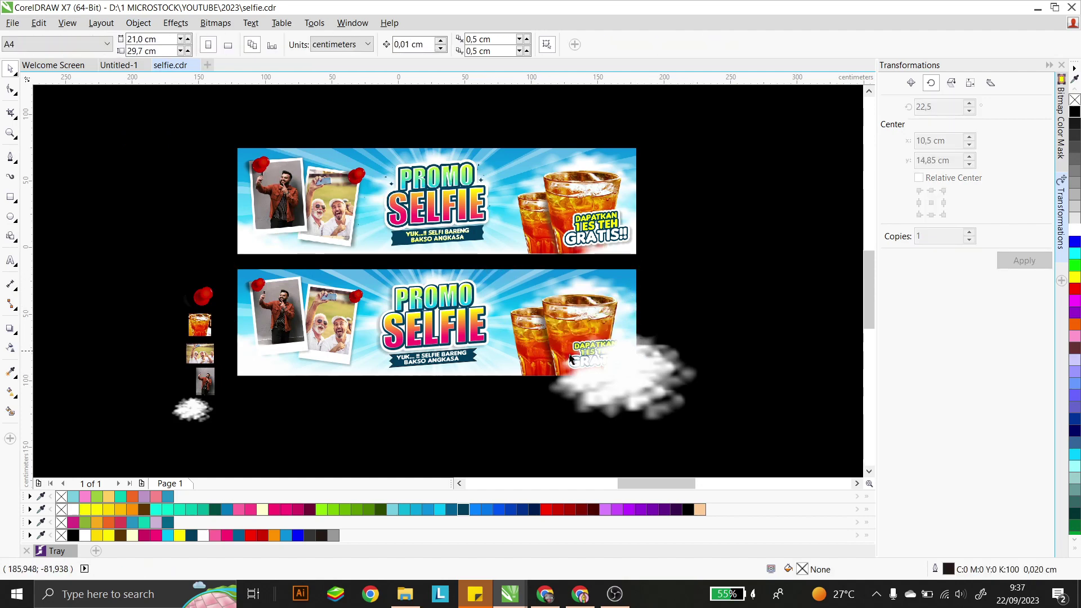
- PowerClip the iced tea glasses and the DAPATKAN 1 ES TEH GRATIS callout inside the lower banner's background rectangle
drag(474, 420, 623, 274)
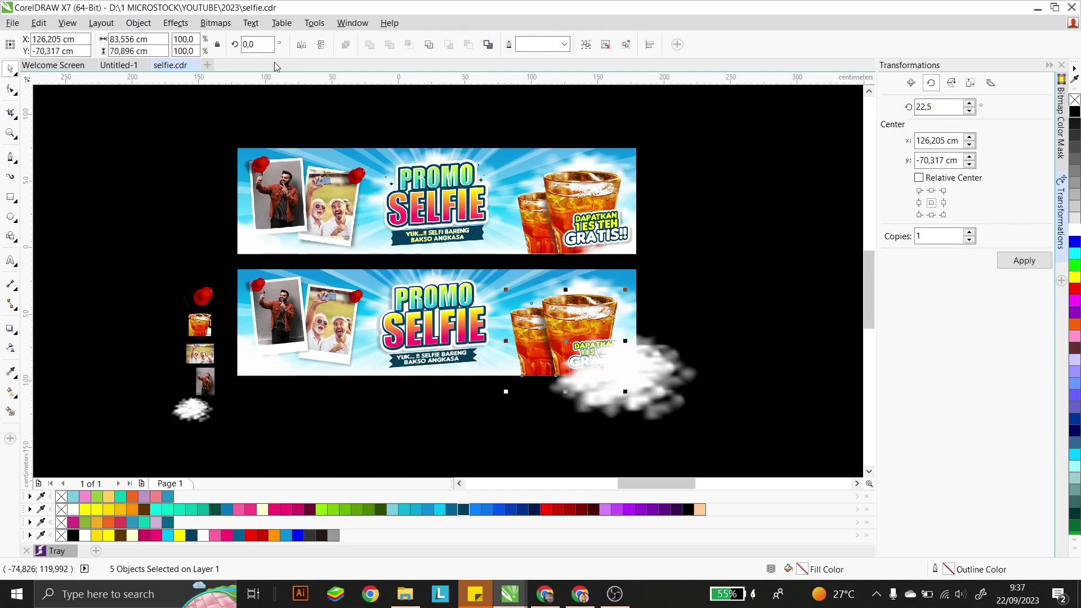
click(137, 23)
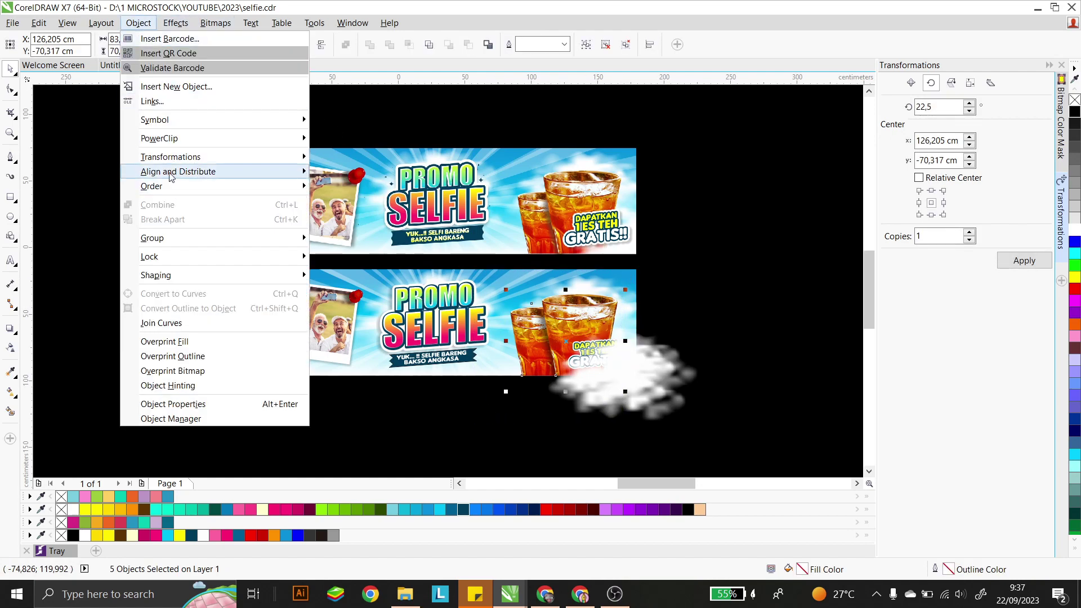
mouse_move(168, 138)
click(352, 138)
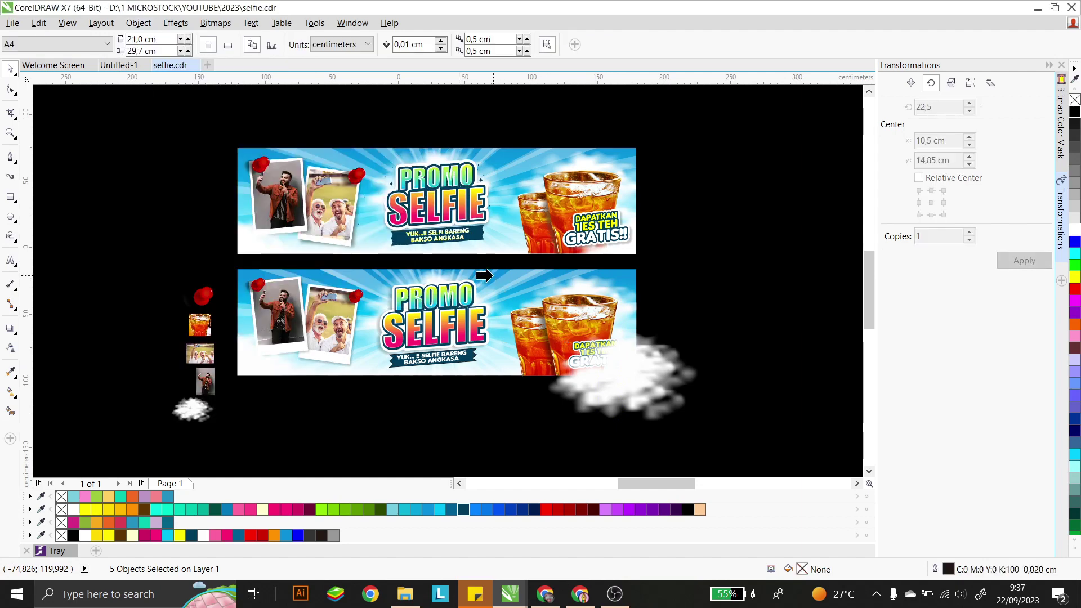
click(469, 270)
click(669, 299)
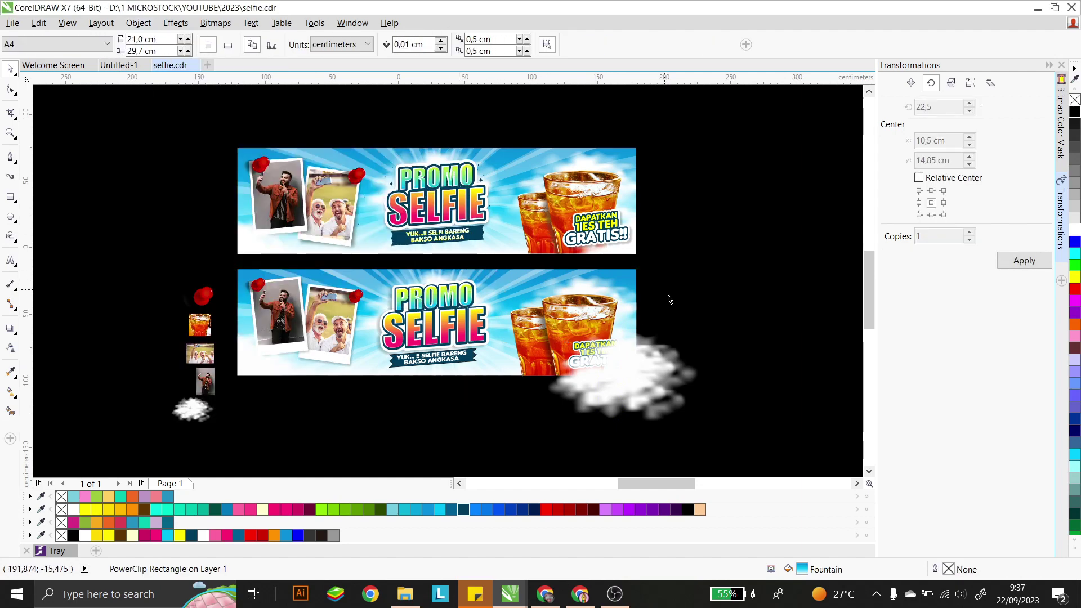
- PowerClip the remaining cloud at the banner's lower right corner inside the background rectangle
click(609, 382)
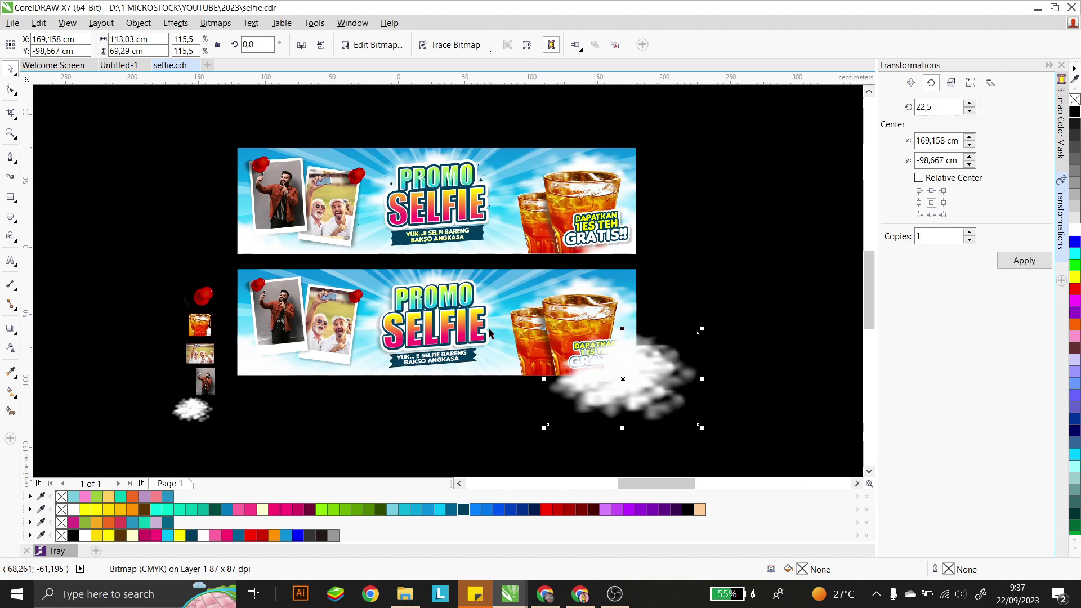
click(138, 23)
mouse_move(162, 138)
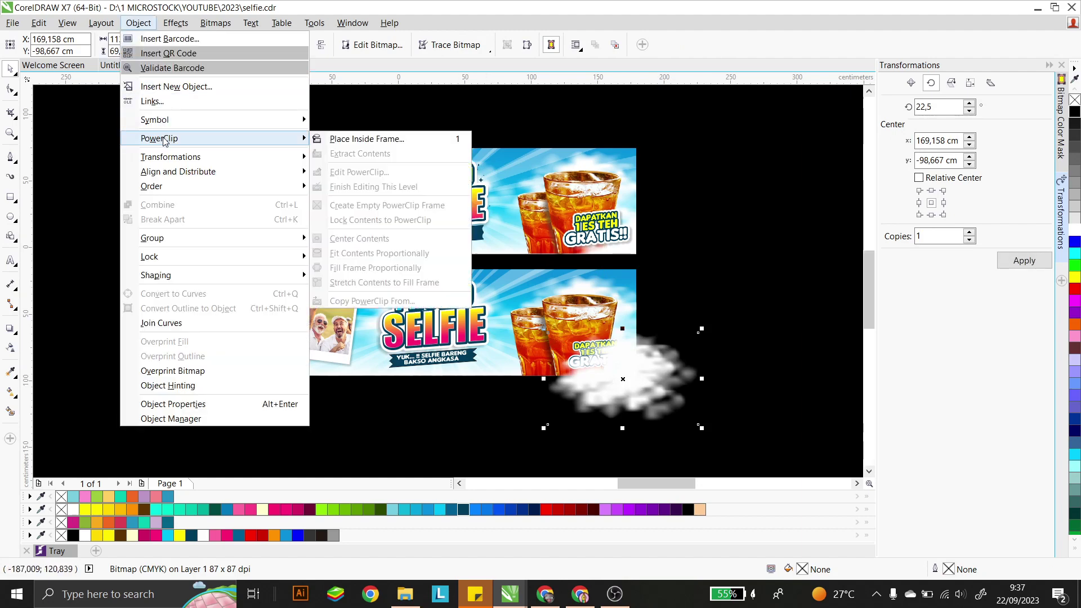
click(372, 137)
click(503, 278)
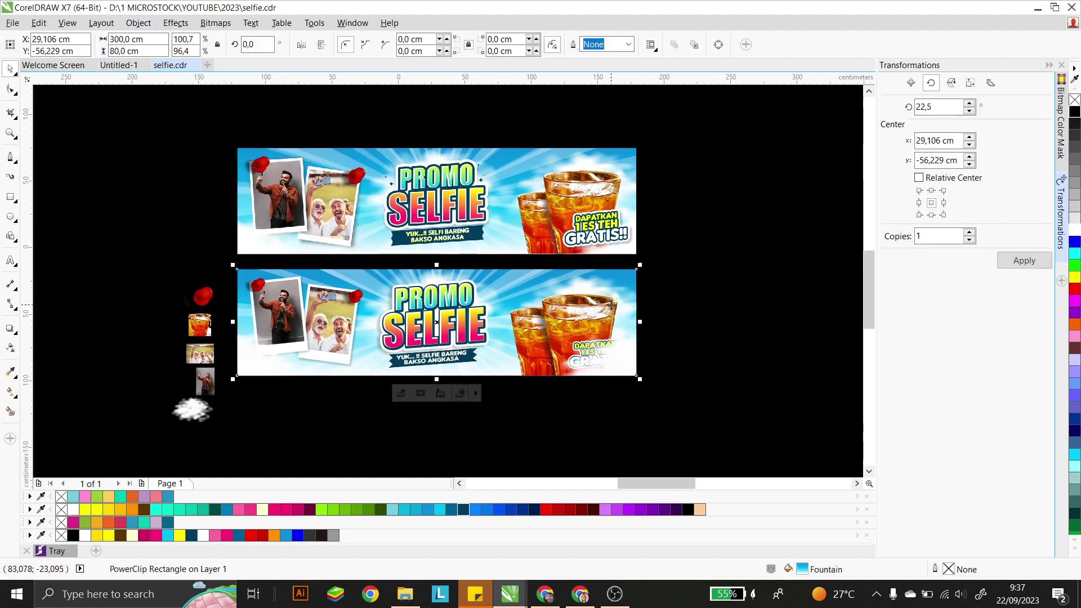
- Edit the lower banner's PowerClip contents to bring the DAPATKAN 1 ES TEH GRATIS callout in front of the cloud
scroll(626, 390, up, 2)
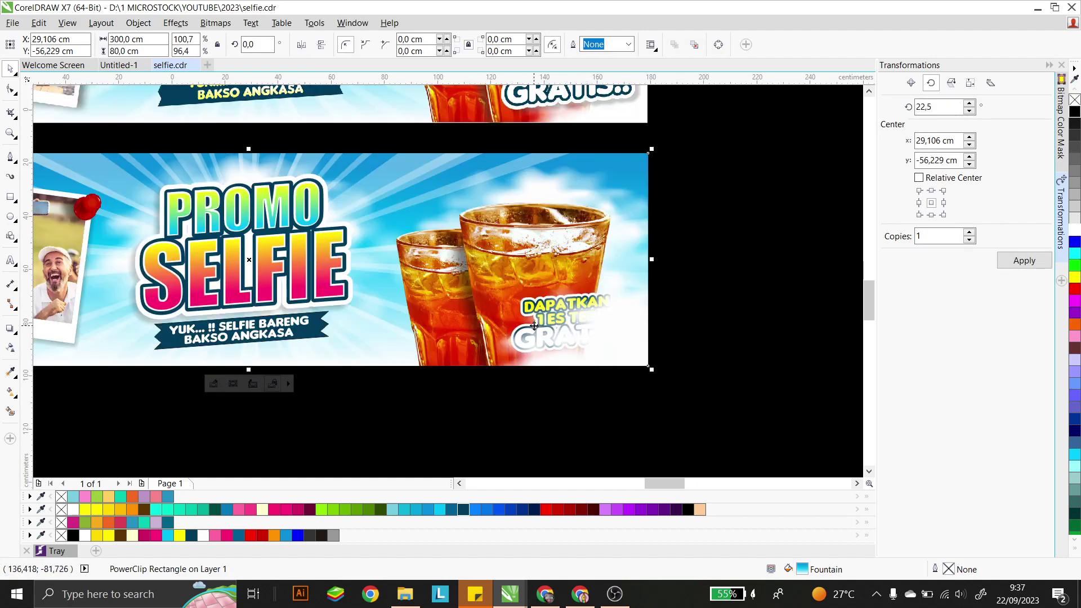
click(595, 328)
click(588, 311)
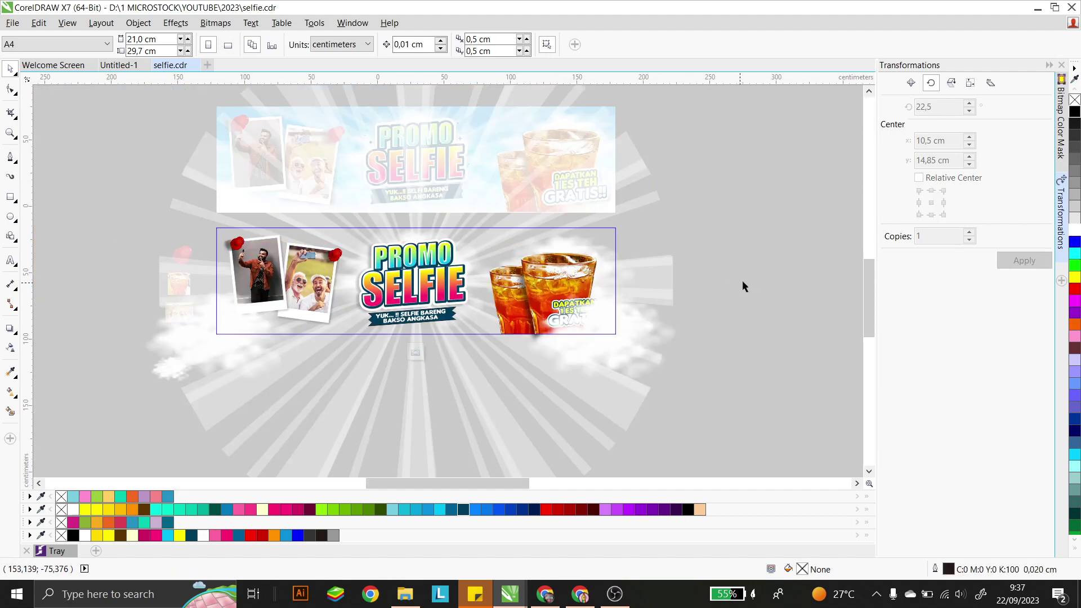
drag(757, 274, 513, 345)
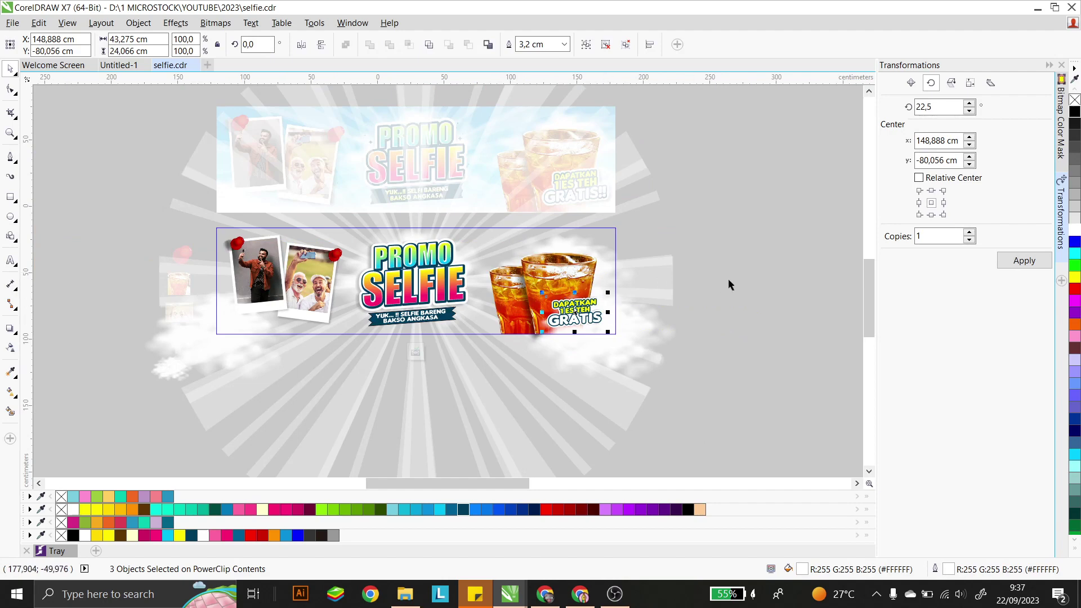
ctrl+click(738, 254)
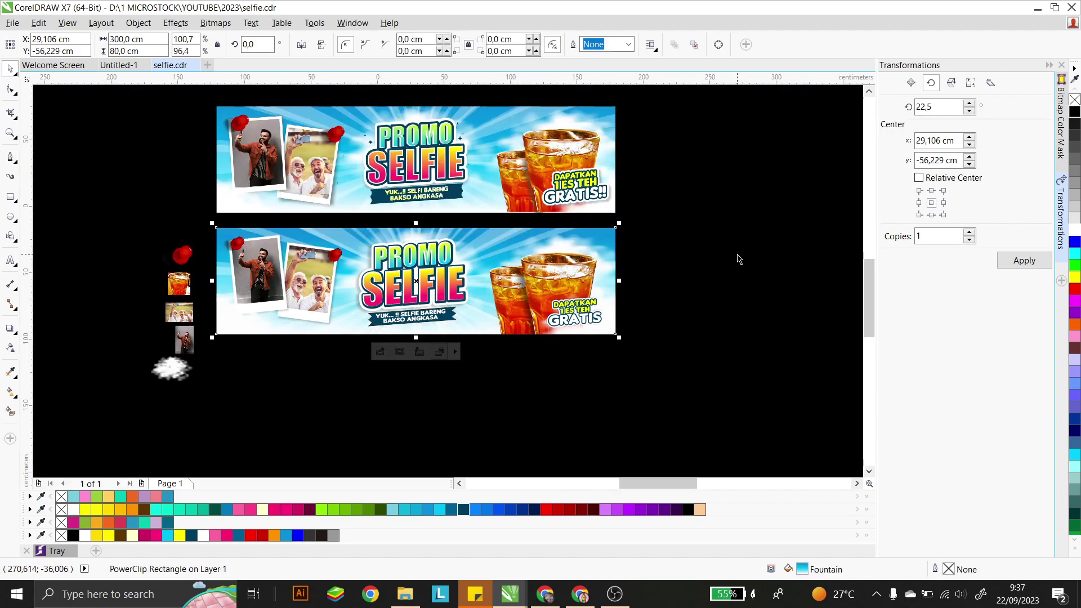
- Delete the loose source images of the pin, glass, selfies and cloud beside the banners
click(228, 403)
drag(226, 426, 111, 246)
click(97, 181)
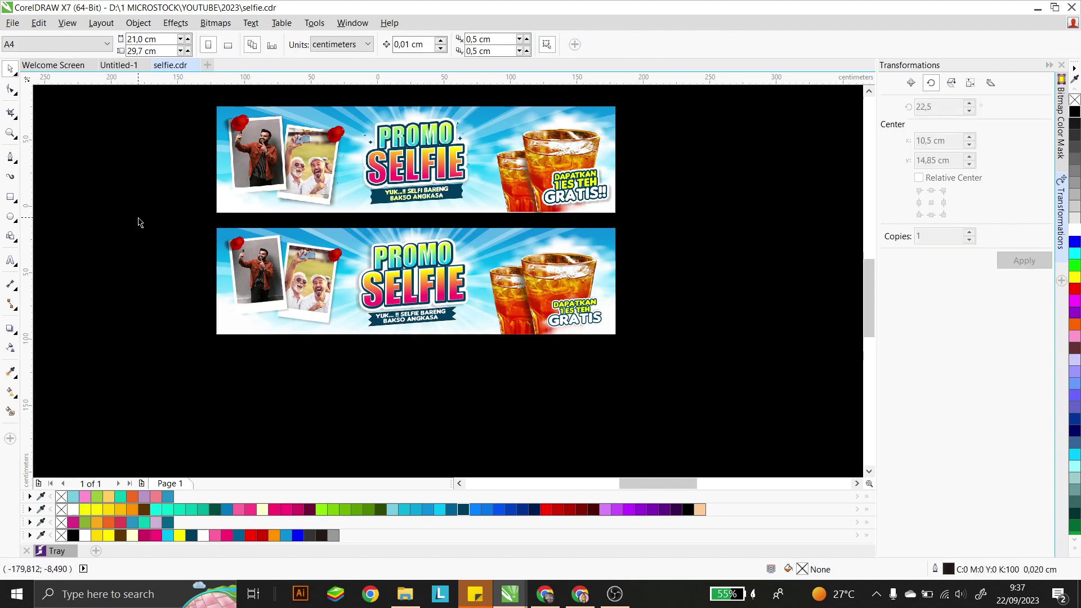
- Zoom in on both banners and preview them full screen to compare the recreation with the original
click(10, 133)
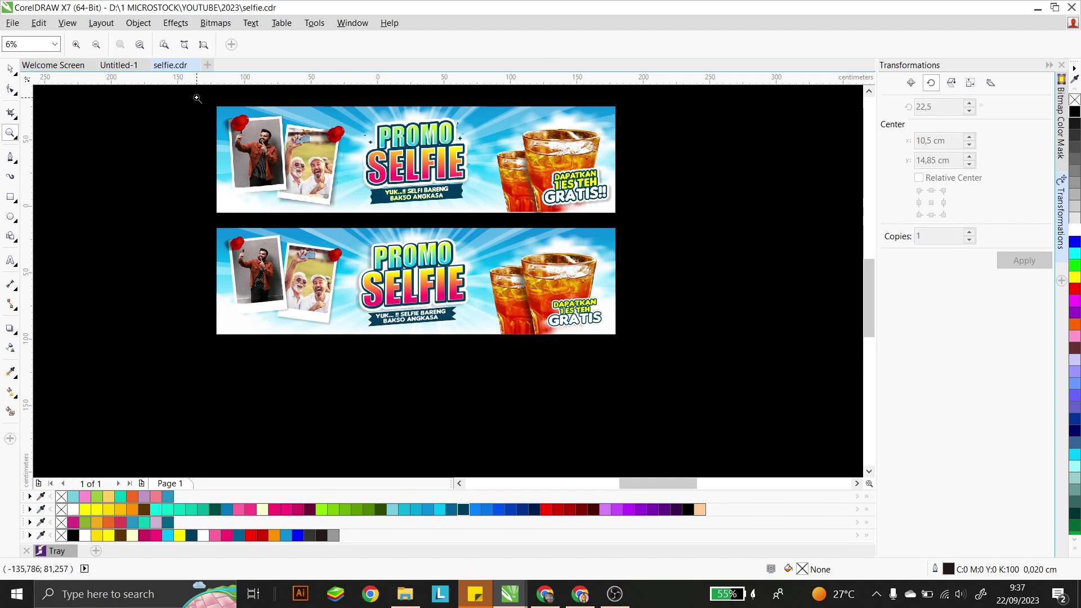
drag(196, 98, 623, 343)
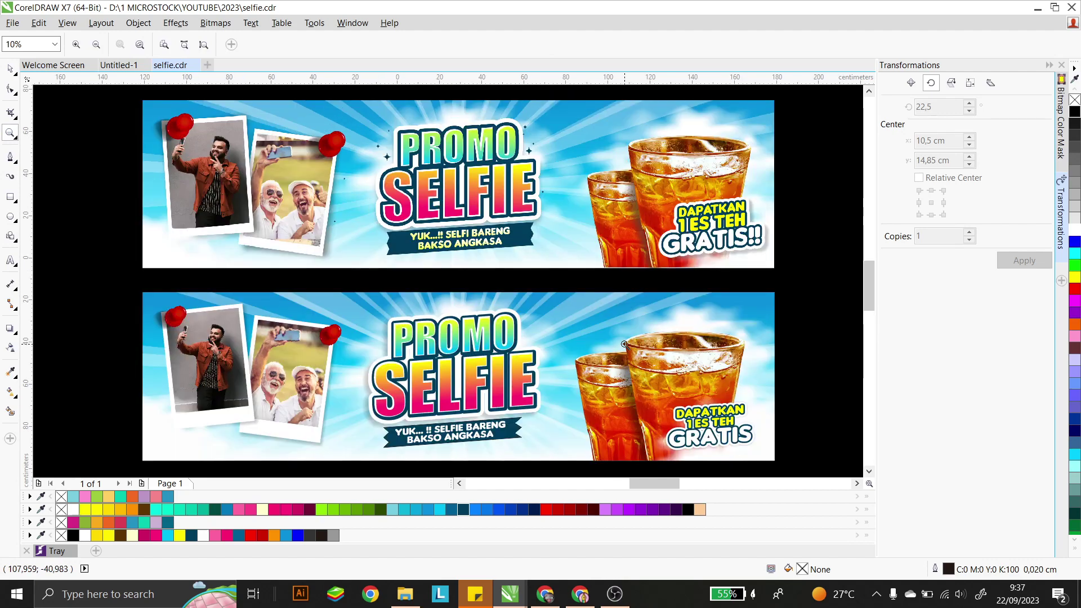
key(F9)
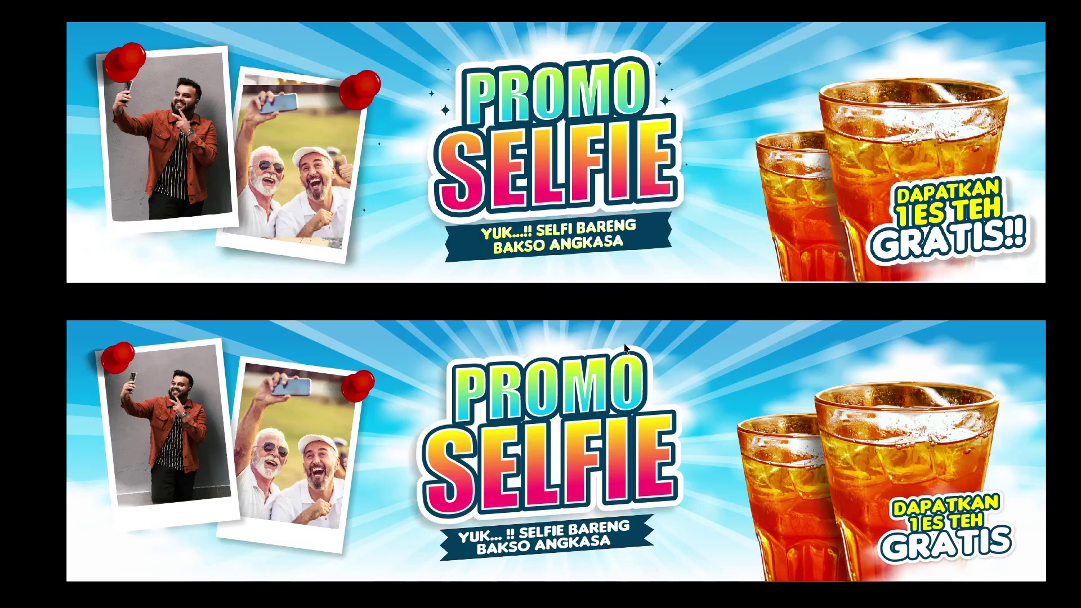